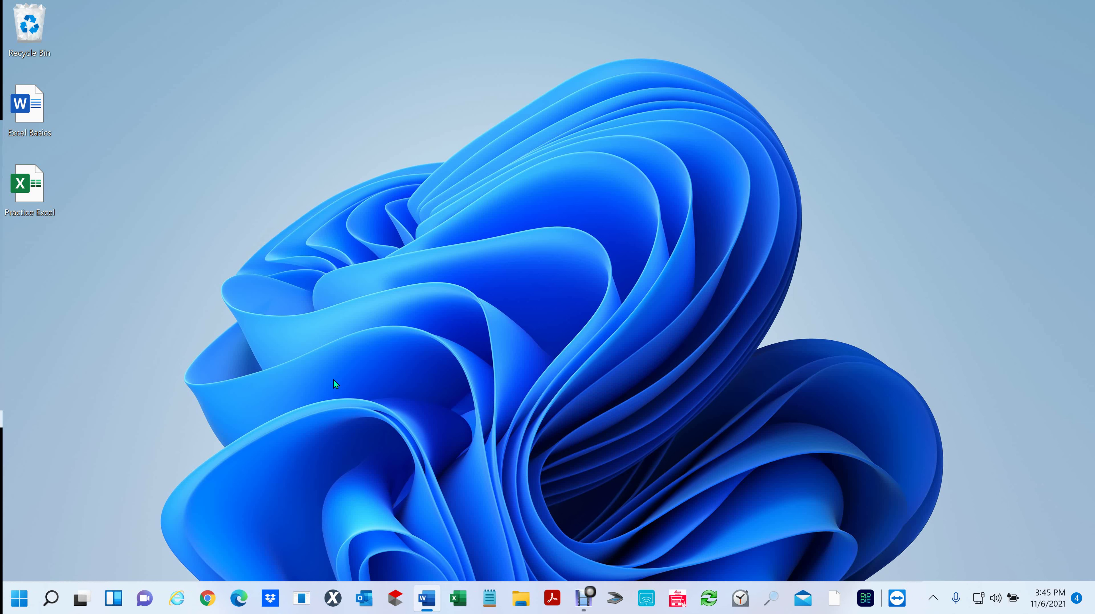
# Launch Excel and start a new blank workbook, Book1
pyautogui.click(463, 610)
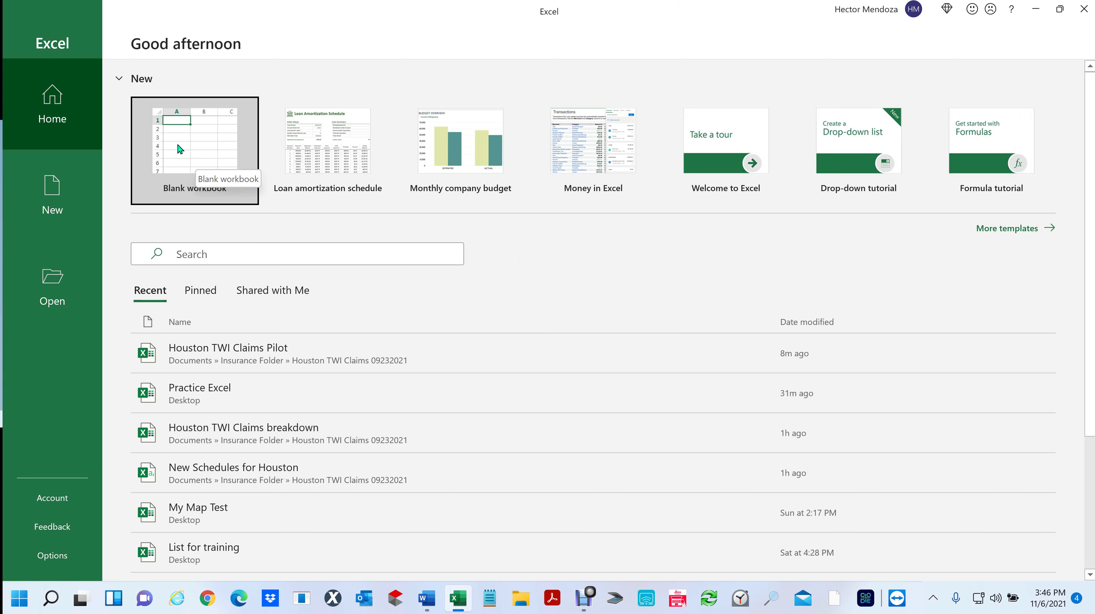
pyautogui.click(180, 148)
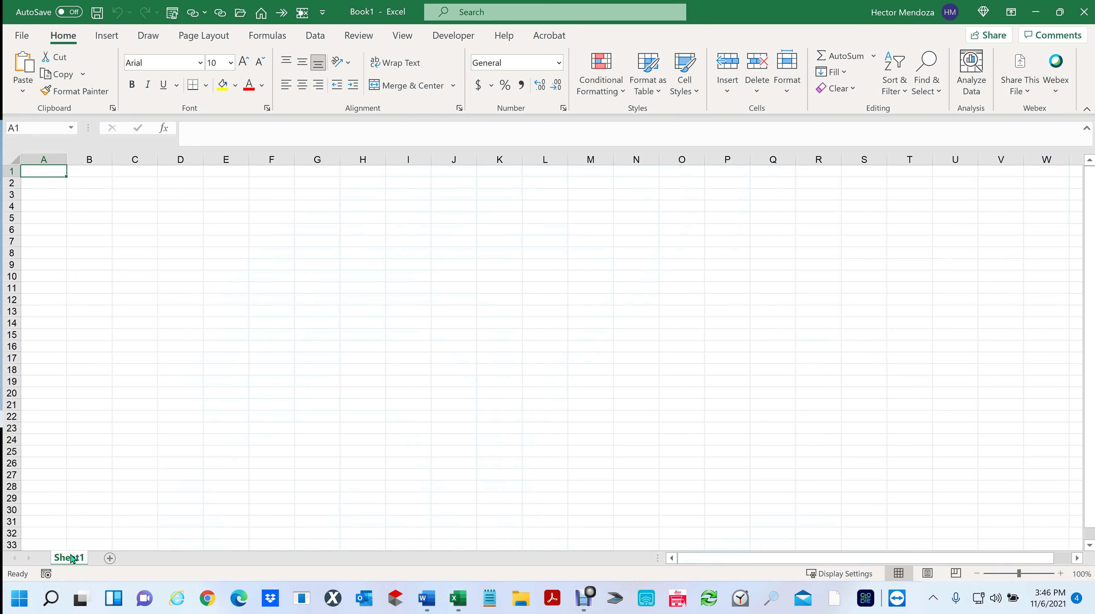
# Add two new worksheets, giving Sheet1, Sheet2 and Sheet3
pyautogui.click(111, 559)
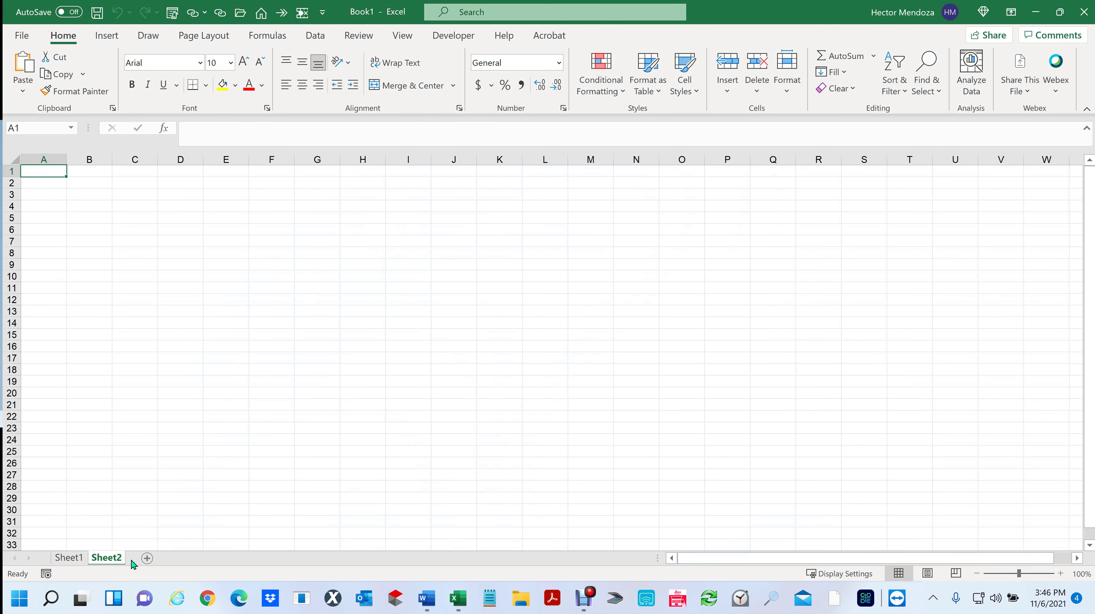
pyautogui.click(149, 559)
pyautogui.click(106, 559)
pyautogui.click(74, 560)
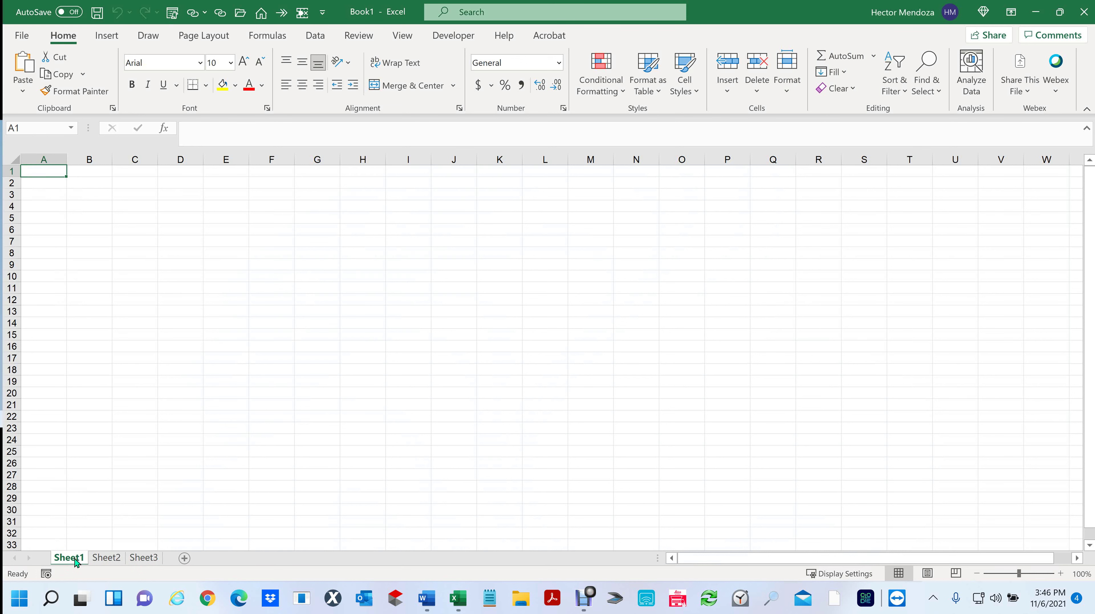
# Rename the three sheets Home, Work and Park
pyautogui.doubleClick(69, 558)
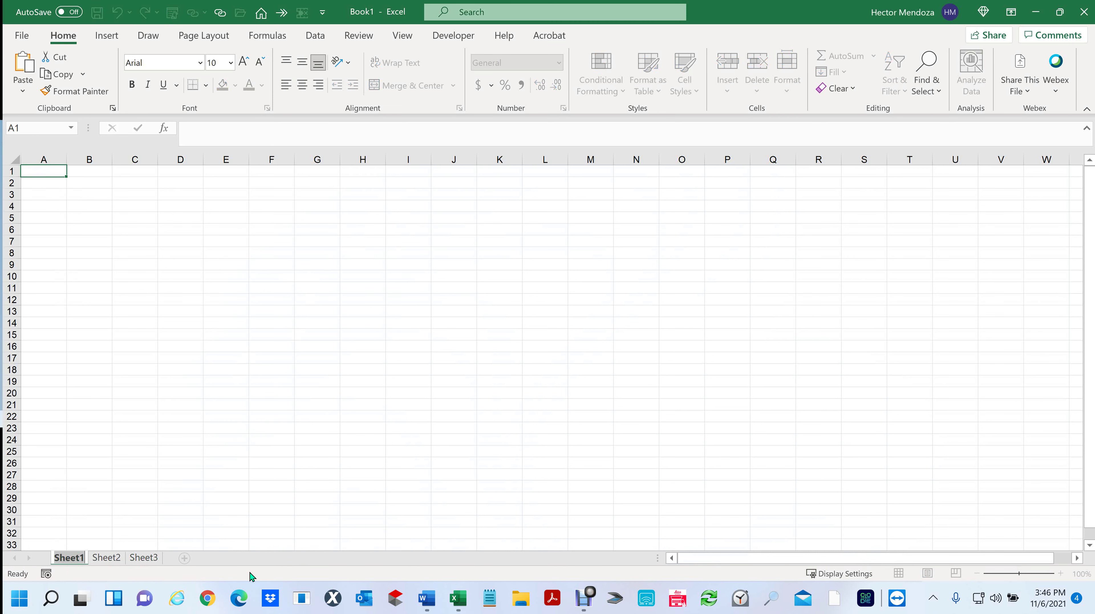
pyautogui.write('Home')
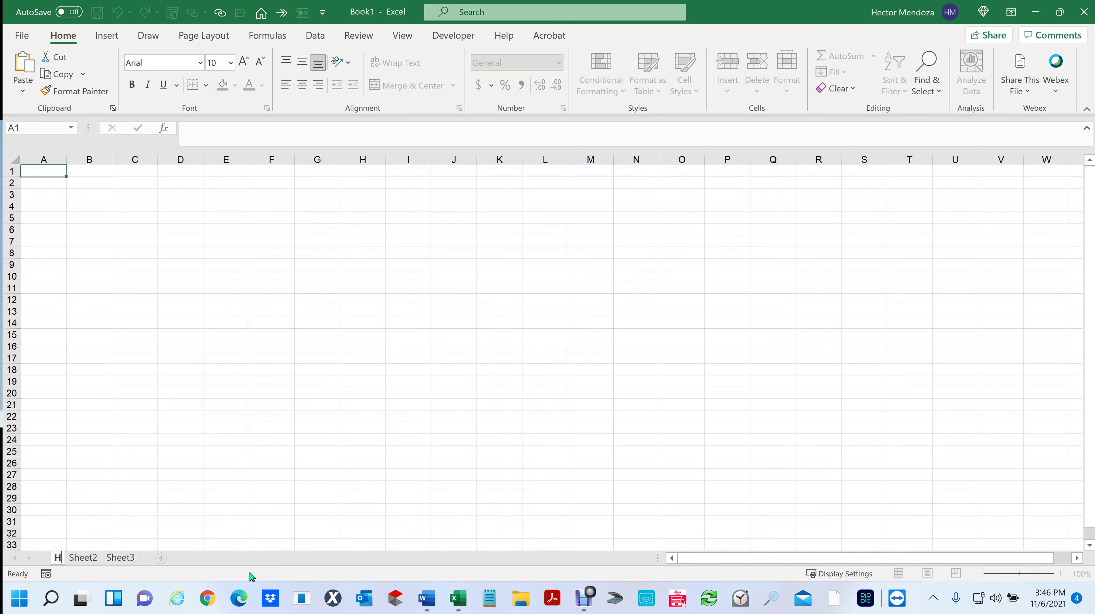
pyautogui.press('Return')
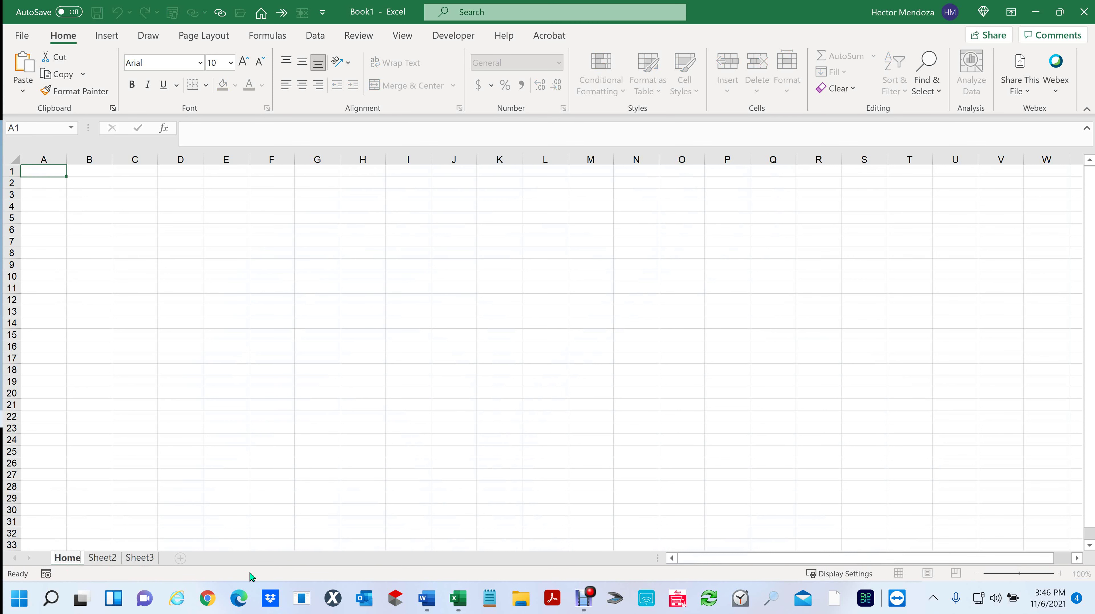
pyautogui.click(105, 559)
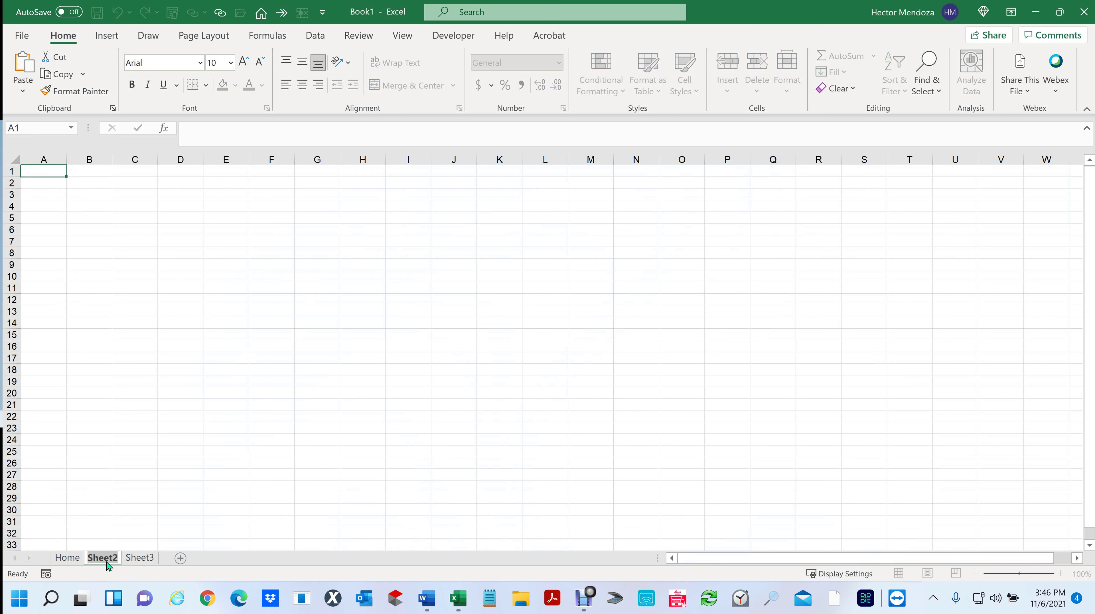
pyautogui.write('Work')
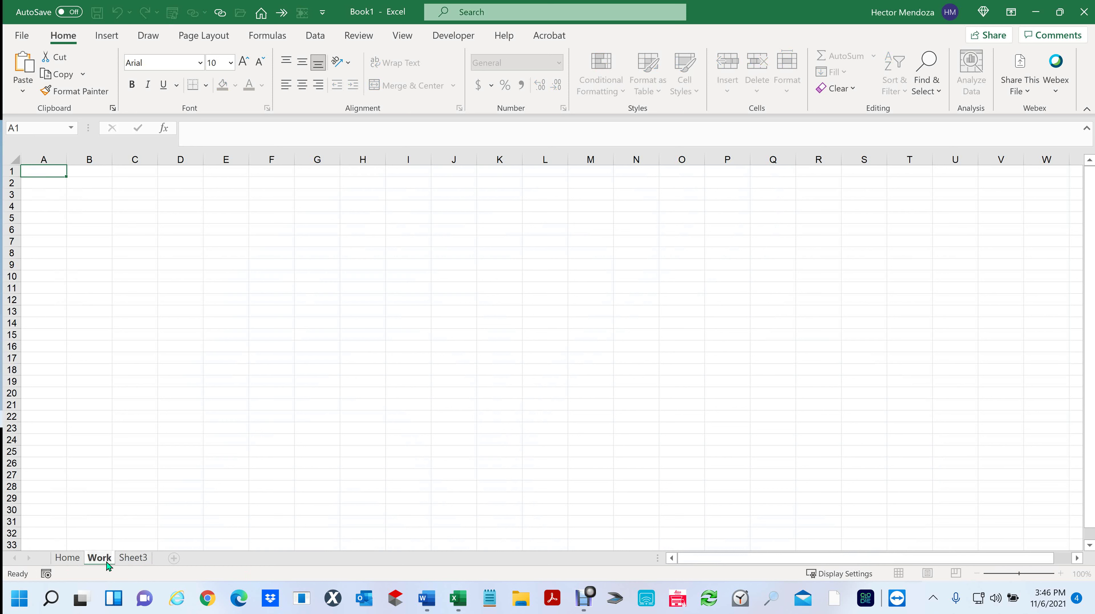
pyautogui.click(147, 558)
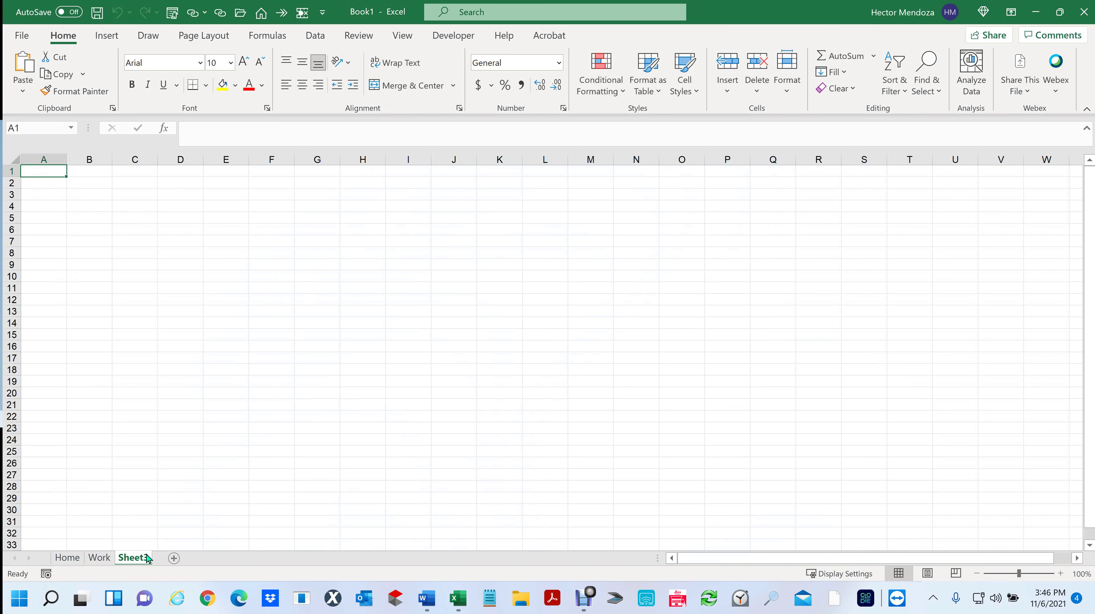
pyautogui.doubleClick(147, 558)
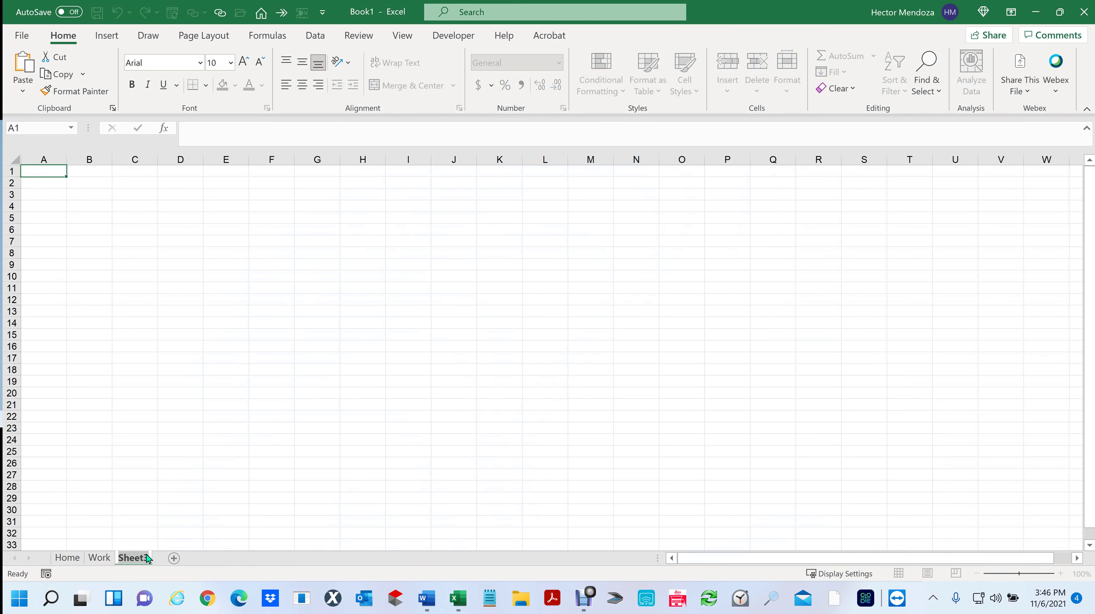
pyautogui.write('Park')
pyautogui.press('Return')
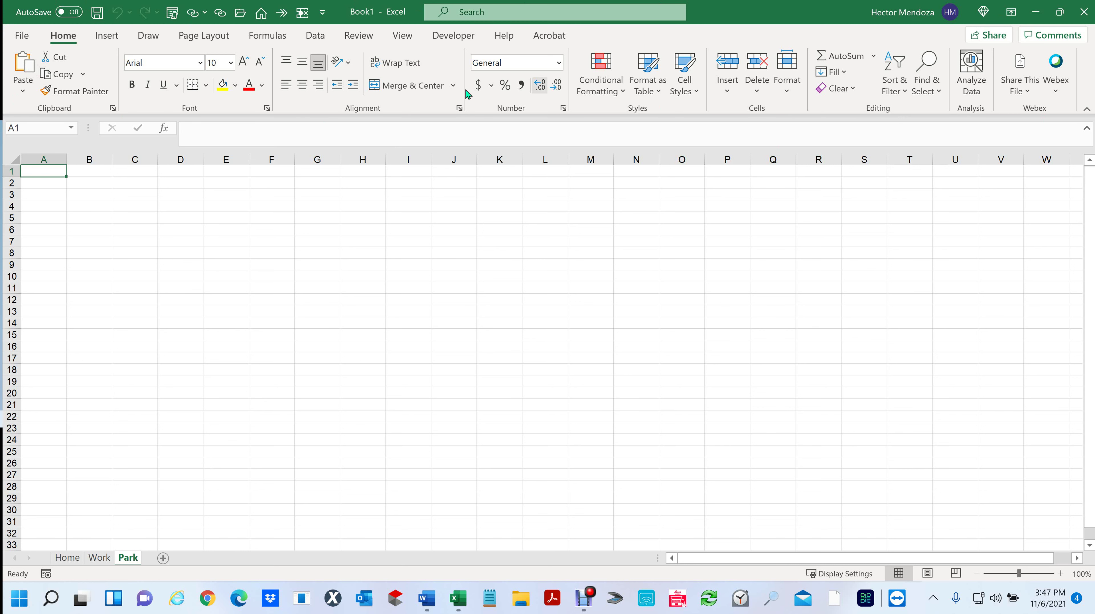
# Browse the File, Insert, Draw, Page Layout, Formulas and Data tabs, ending on Formulas
pyautogui.click(22, 36)
pyautogui.click(23, 42)
pyautogui.click(116, 41)
pyautogui.click(155, 38)
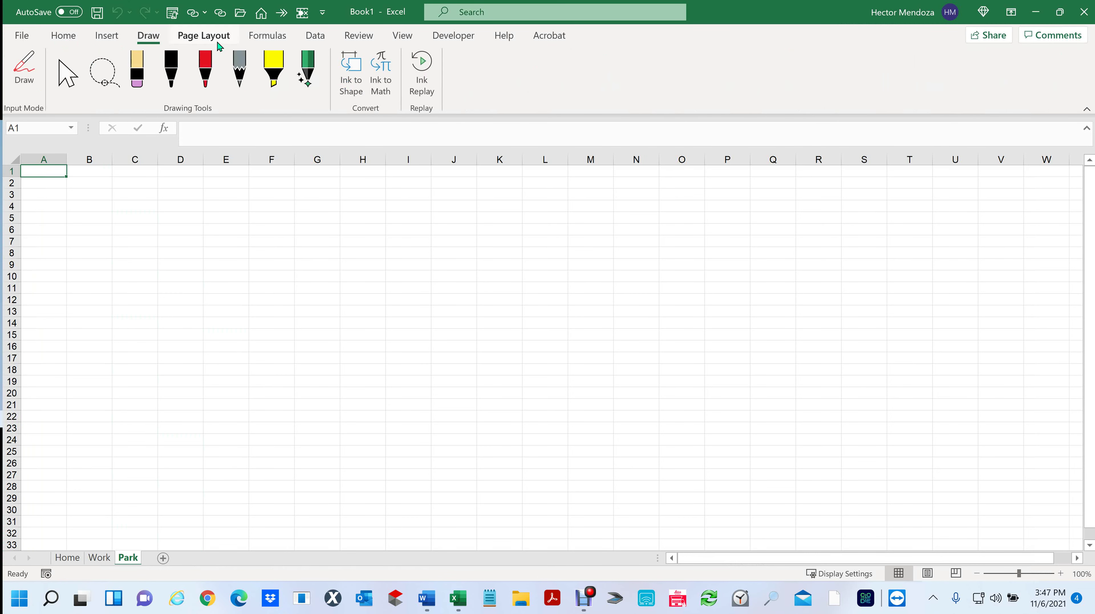
pyautogui.click(215, 40)
pyautogui.click(271, 38)
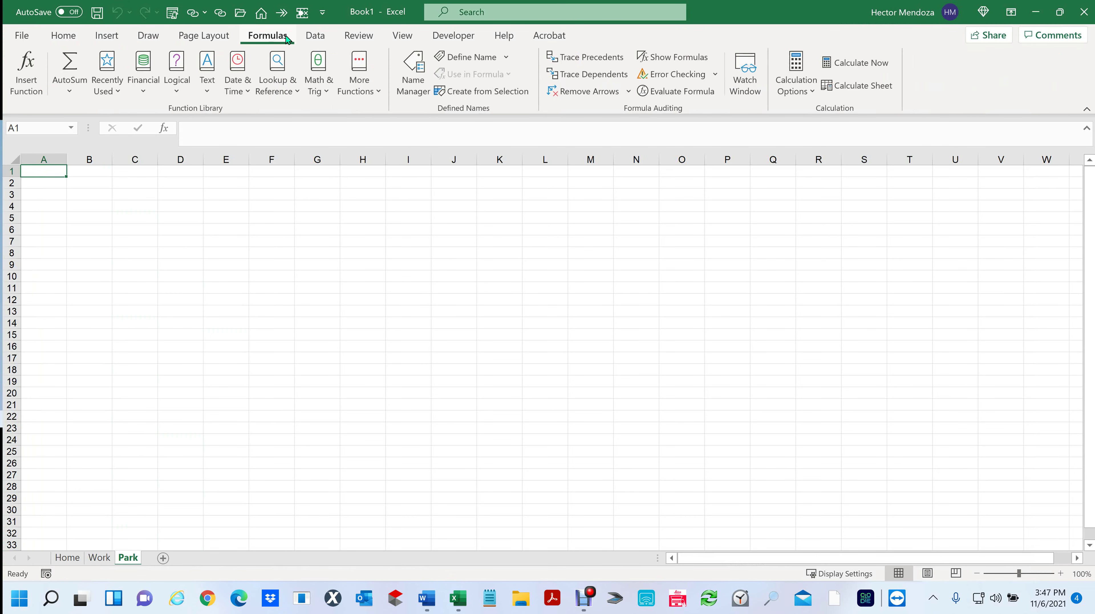
pyautogui.click(315, 38)
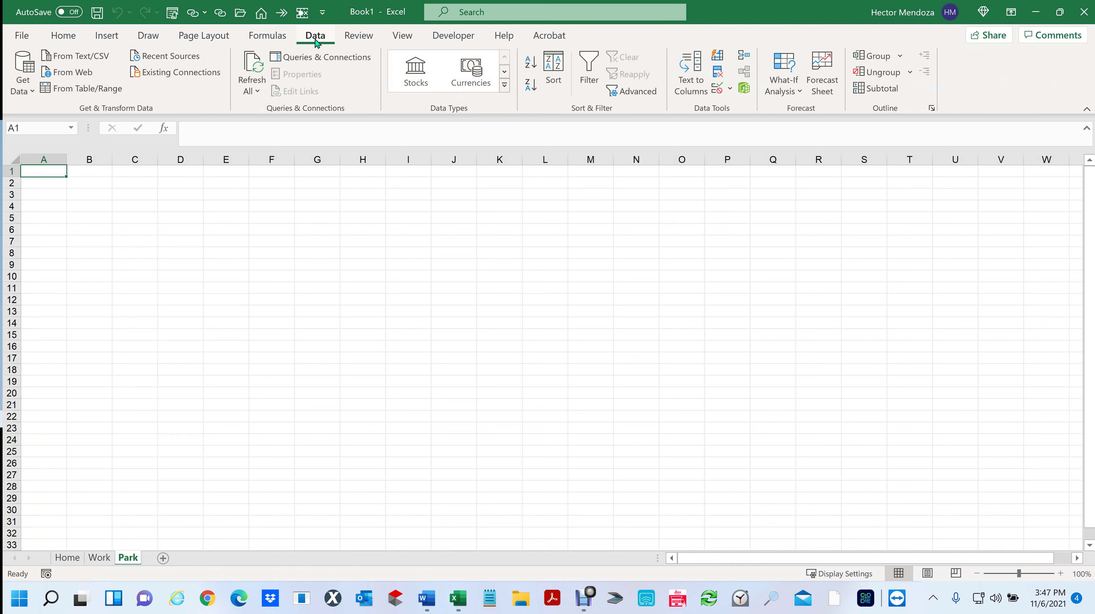
pyautogui.click(22, 37)
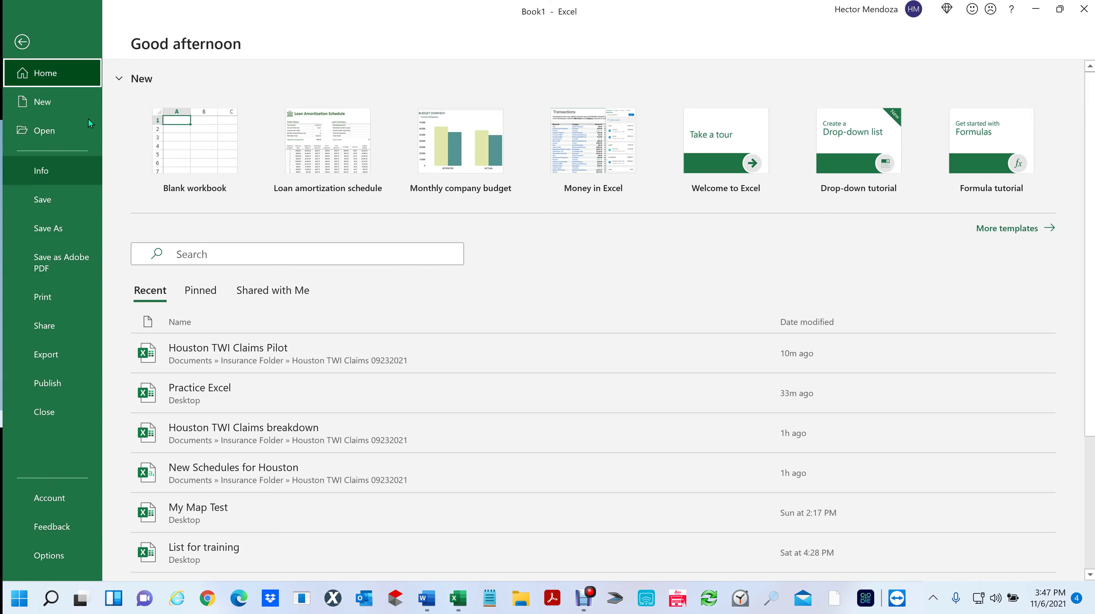
pyautogui.click(21, 41)
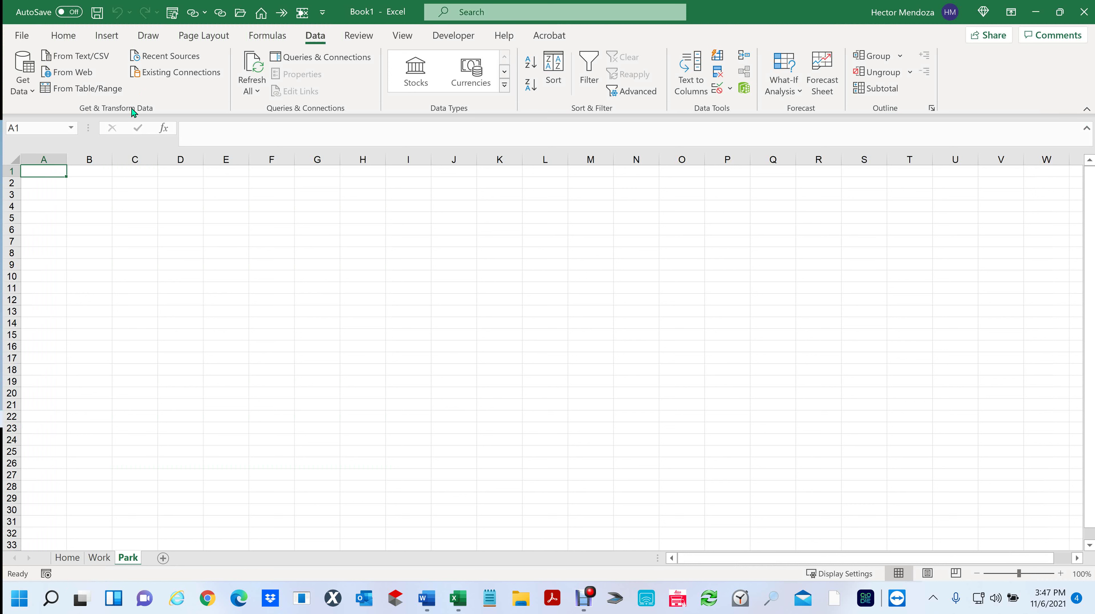
pyautogui.click(268, 37)
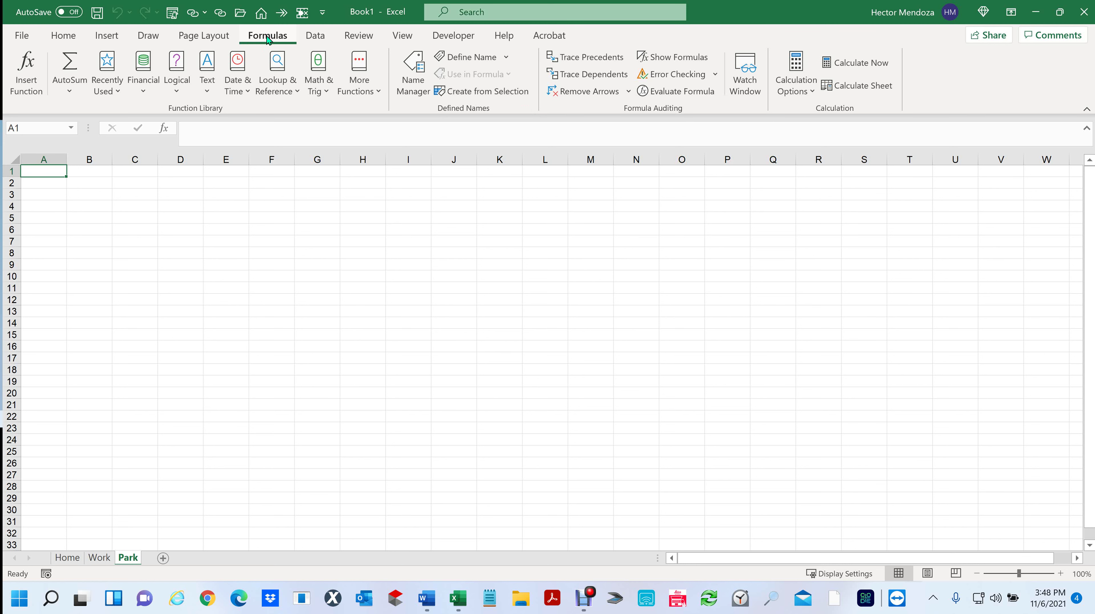
# Switch to the Home tab and turn on Format Painter
pyautogui.click(67, 36)
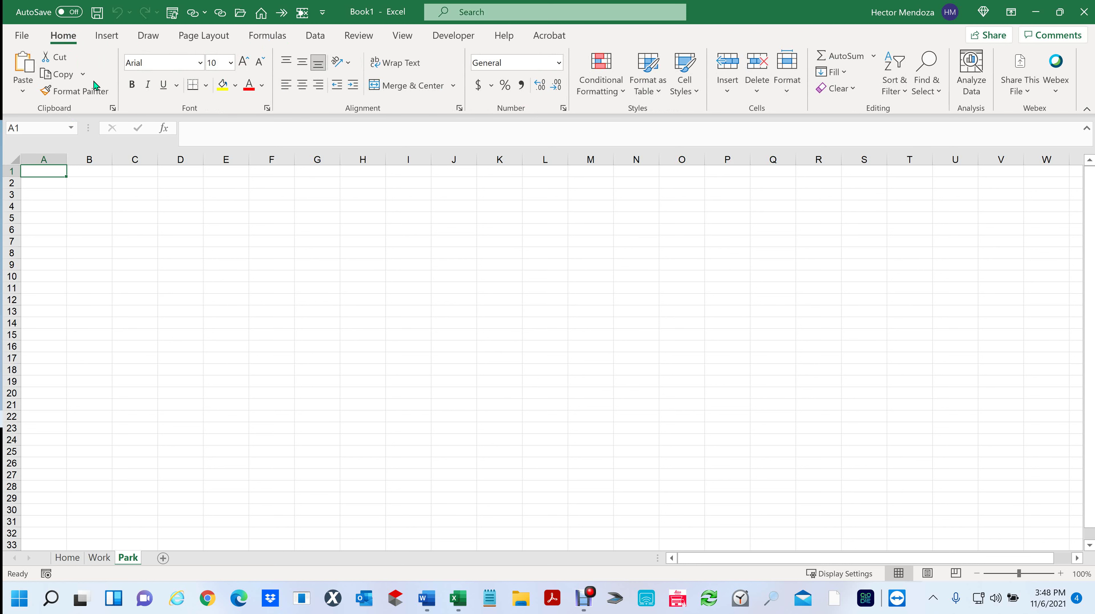
pyautogui.click(88, 90)
# Collapse the ribbon, select cell D7 and shrink the formula bar to one line
pyautogui.click(1088, 111)
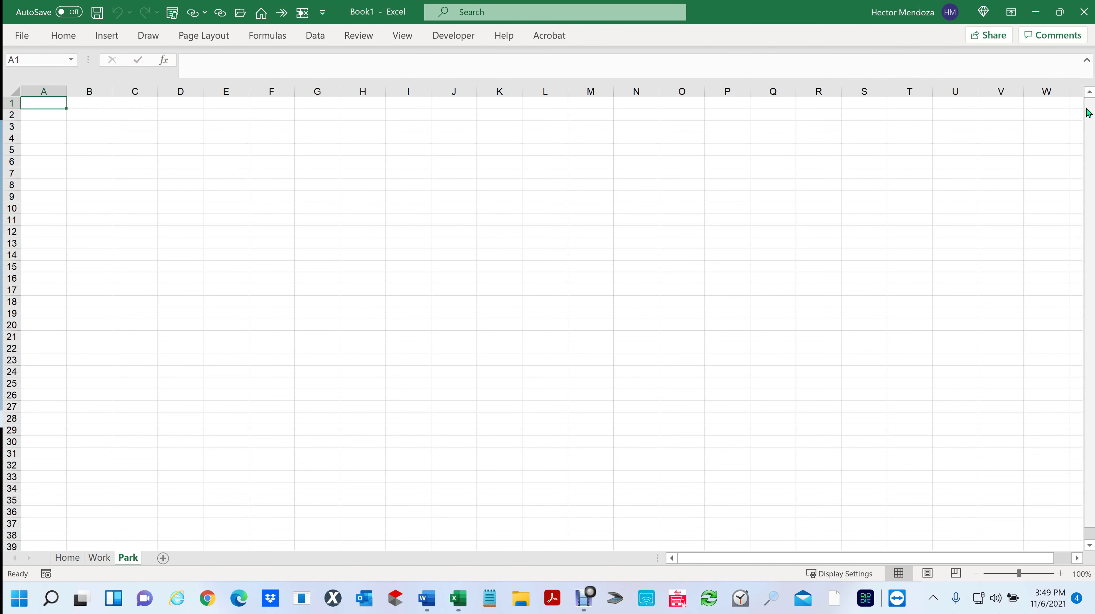
pyautogui.click(191, 170)
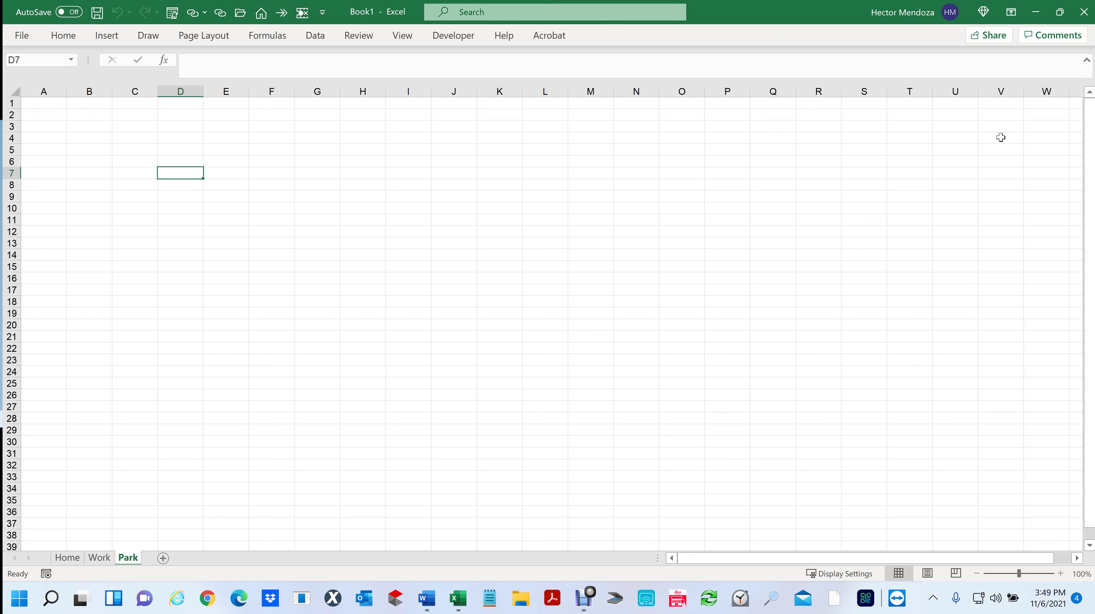
pyautogui.click(1088, 63)
pyautogui.click(1087, 63)
pyautogui.click(1087, 63)
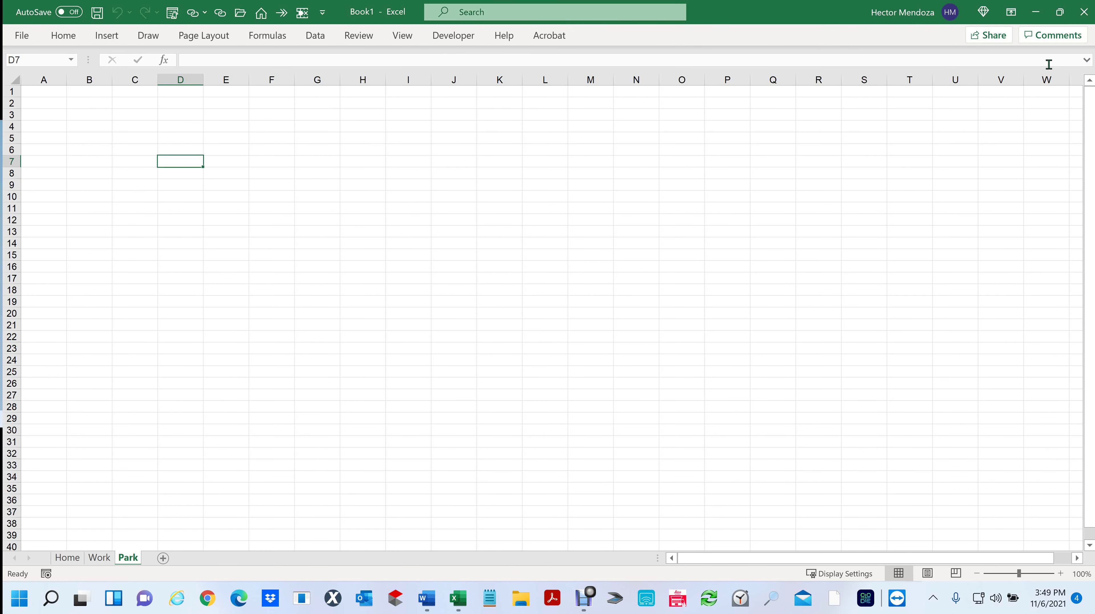
# Visit the File view and back, then temporarily drop down the Home tab commands
pyautogui.click(359, 61)
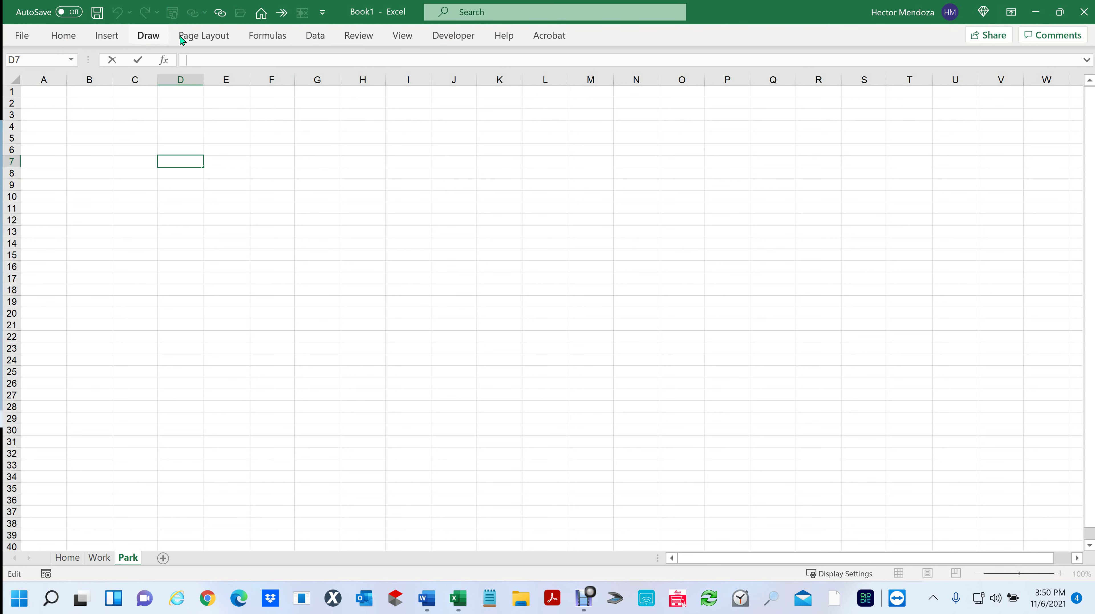
pyautogui.click(22, 37)
pyautogui.click(22, 41)
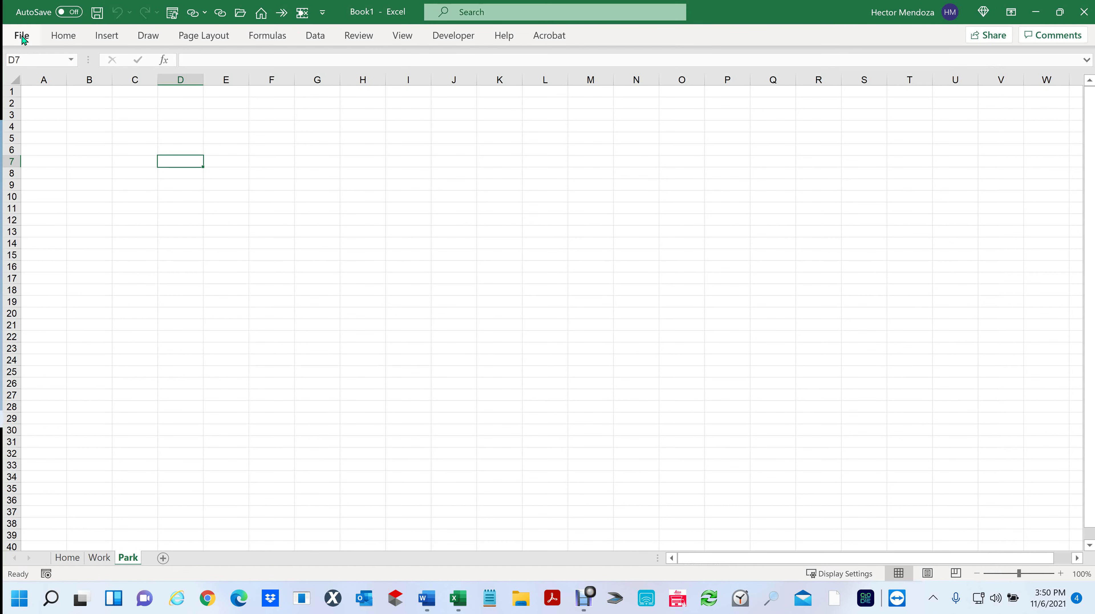
pyautogui.click(67, 36)
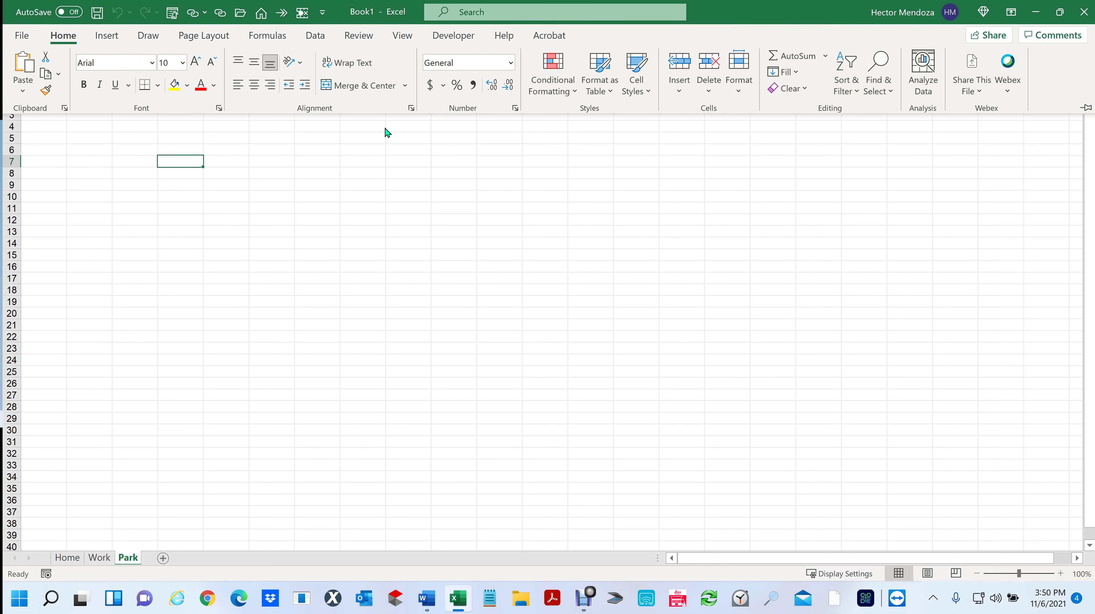
# Enter 'This is a page' in cell D7 of the Park sheet
pyautogui.click(170, 161)
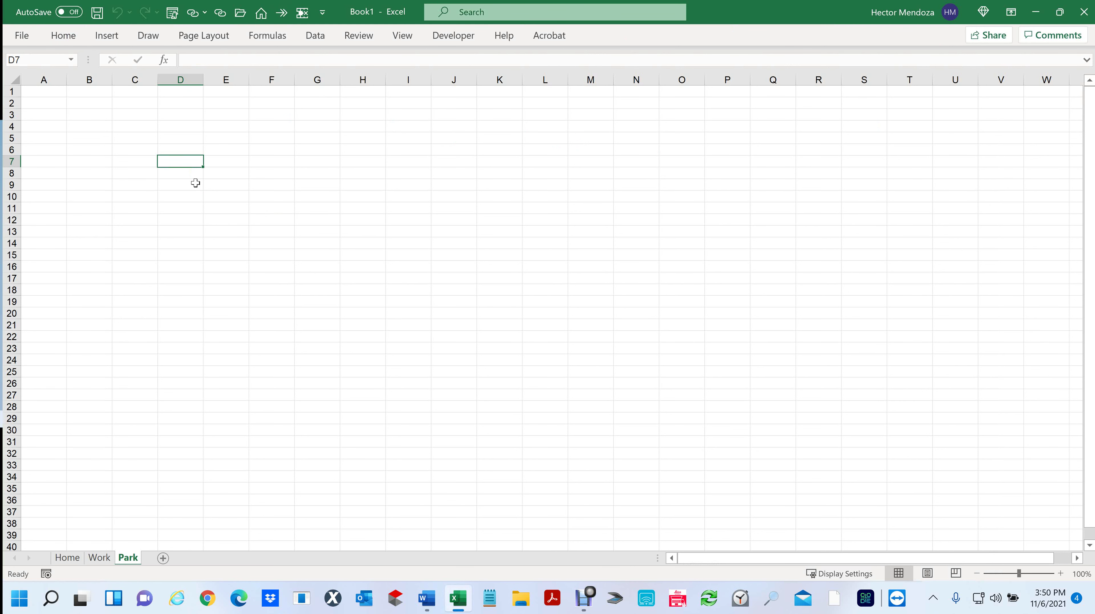
pyautogui.write('This is a')
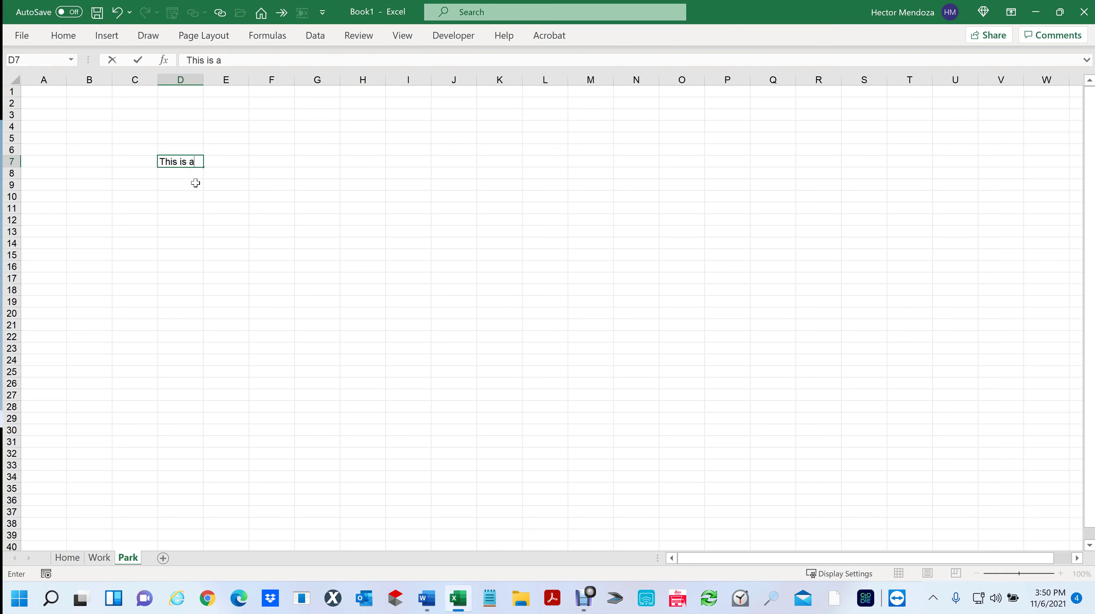
pyautogui.write(' page')
pyautogui.press('Return')
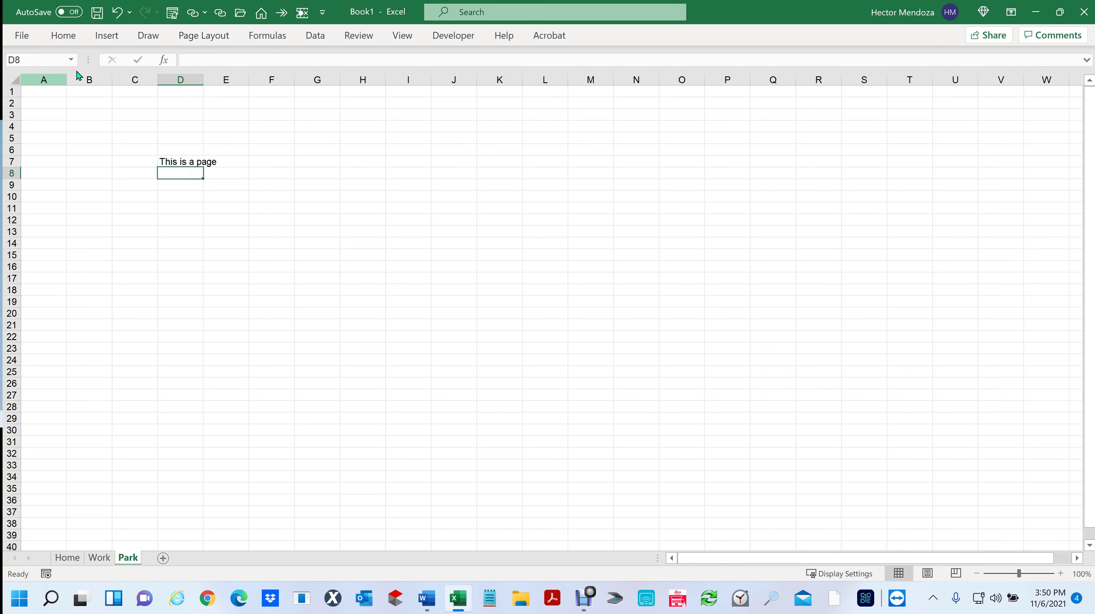
# Pin the ribbon permanently and select several empty cells, ending on L16
pyautogui.click(108, 38)
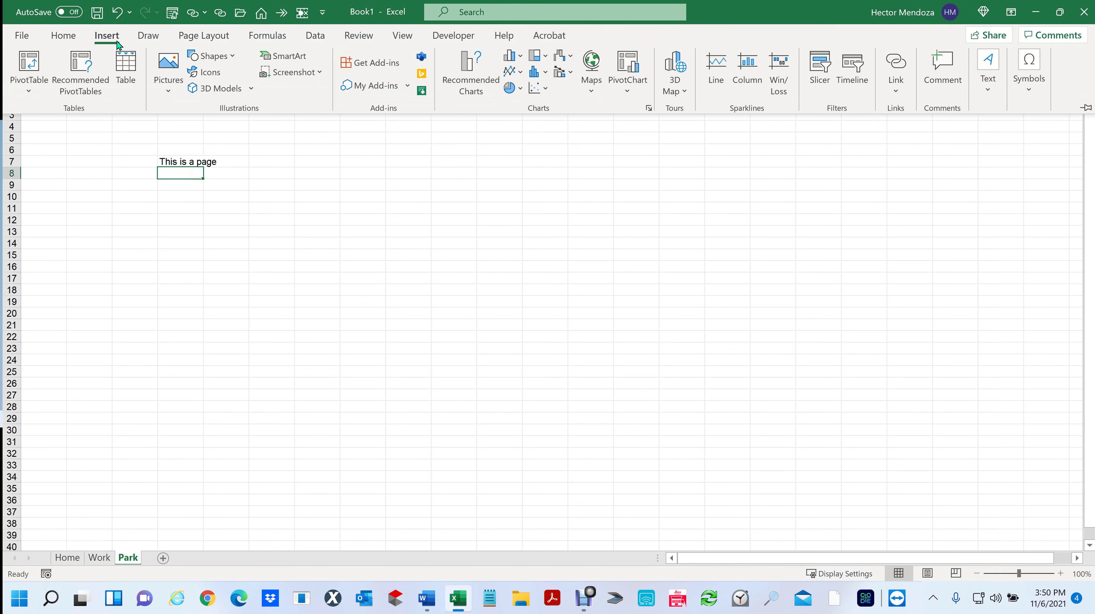
pyautogui.click(1086, 109)
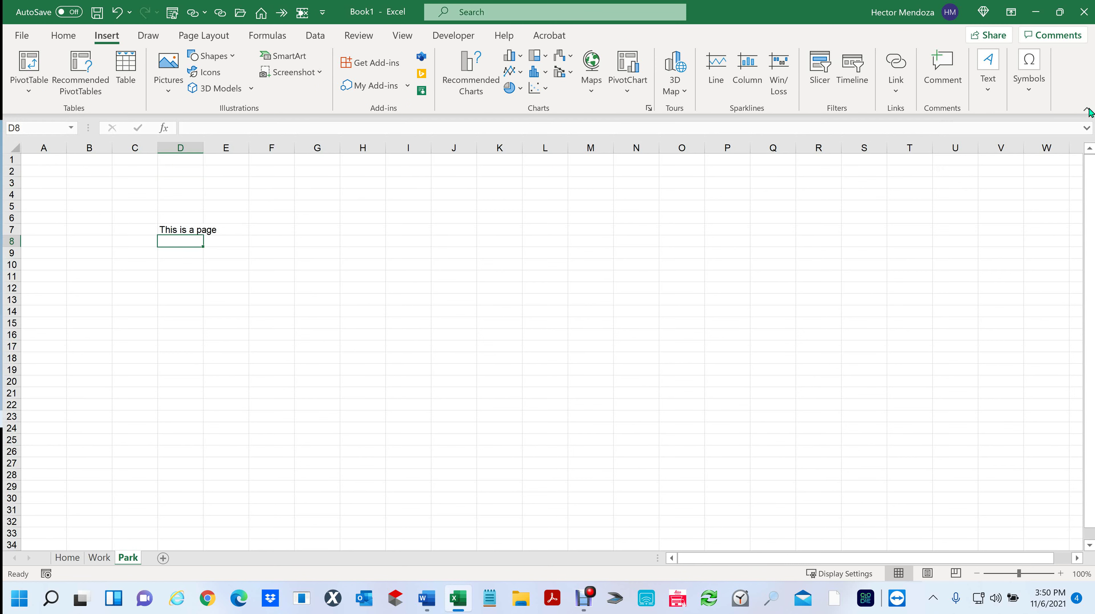
pyautogui.click(668, 255)
pyautogui.click(308, 299)
pyautogui.click(491, 467)
pyautogui.click(739, 465)
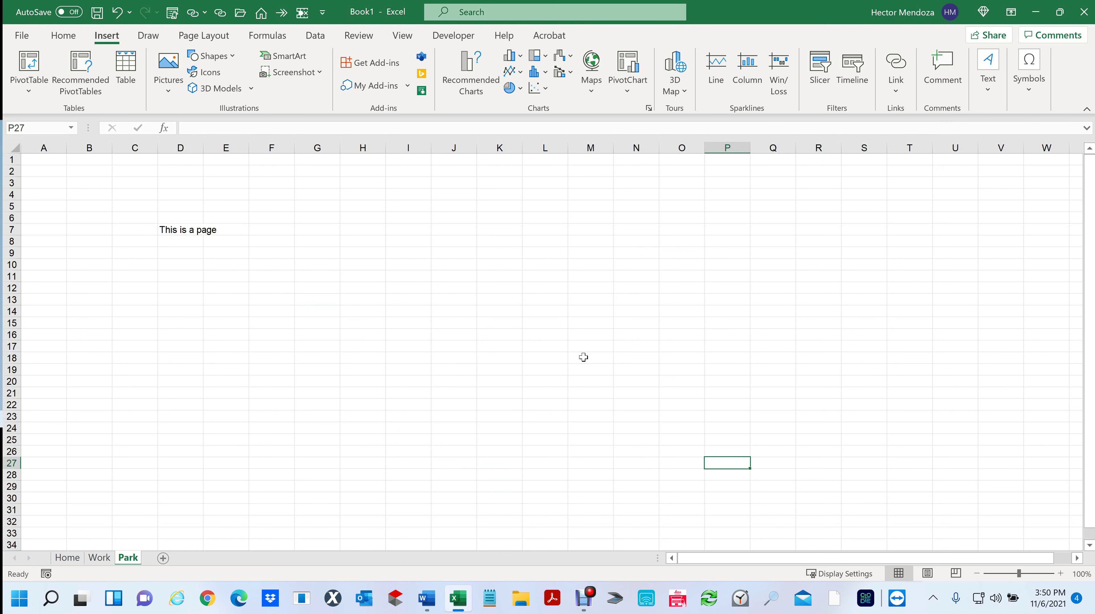
pyautogui.click(544, 334)
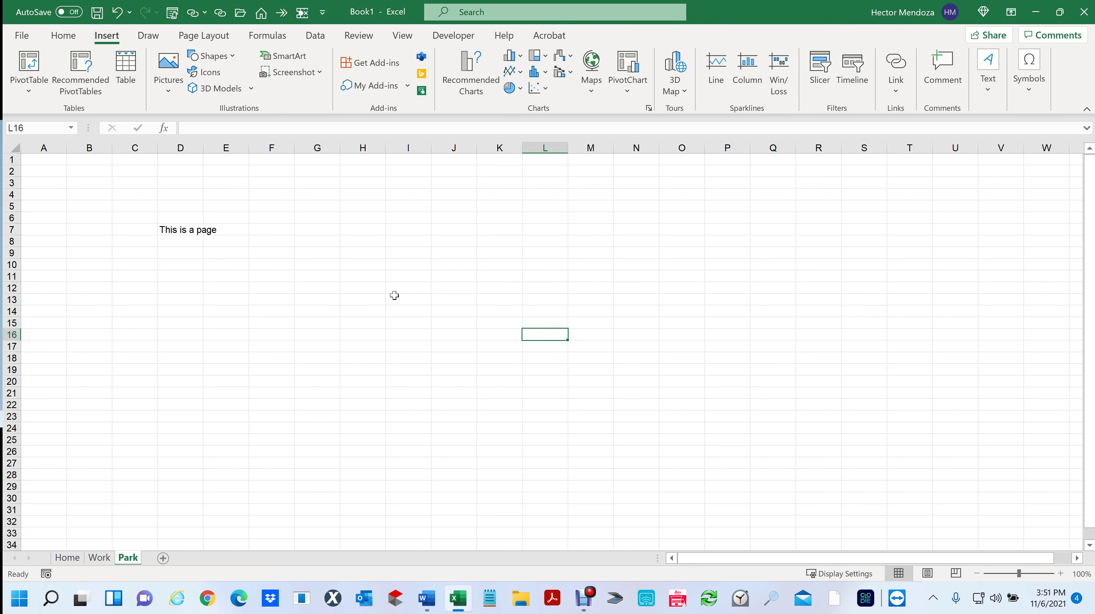
# Browse the Home, Insert and Draw tabs, ending on Page Layout
pyautogui.click(64, 35)
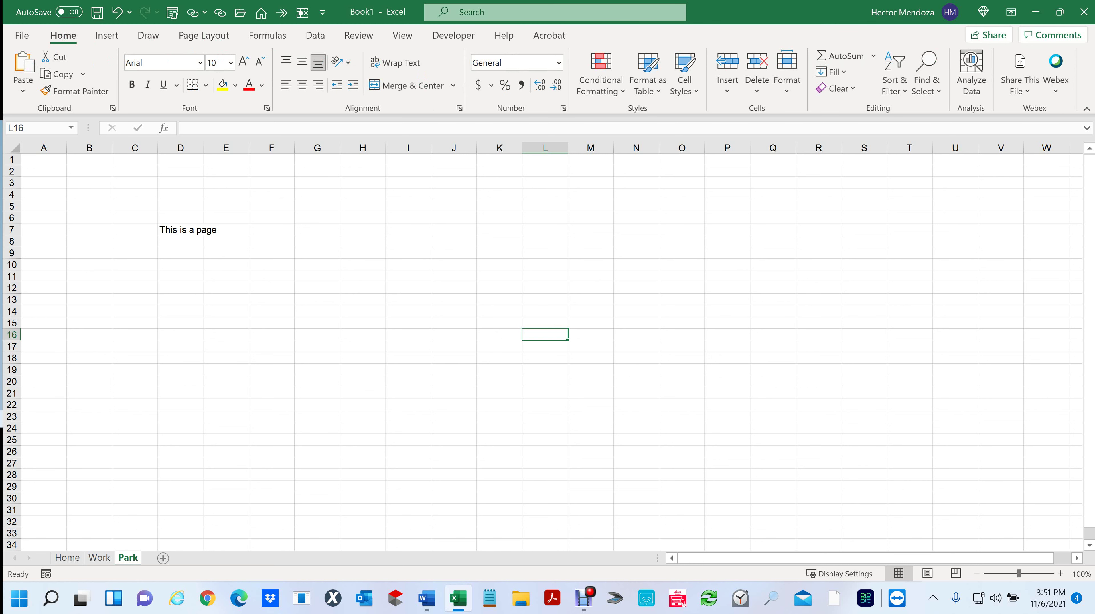
pyautogui.click(106, 38)
pyautogui.click(148, 36)
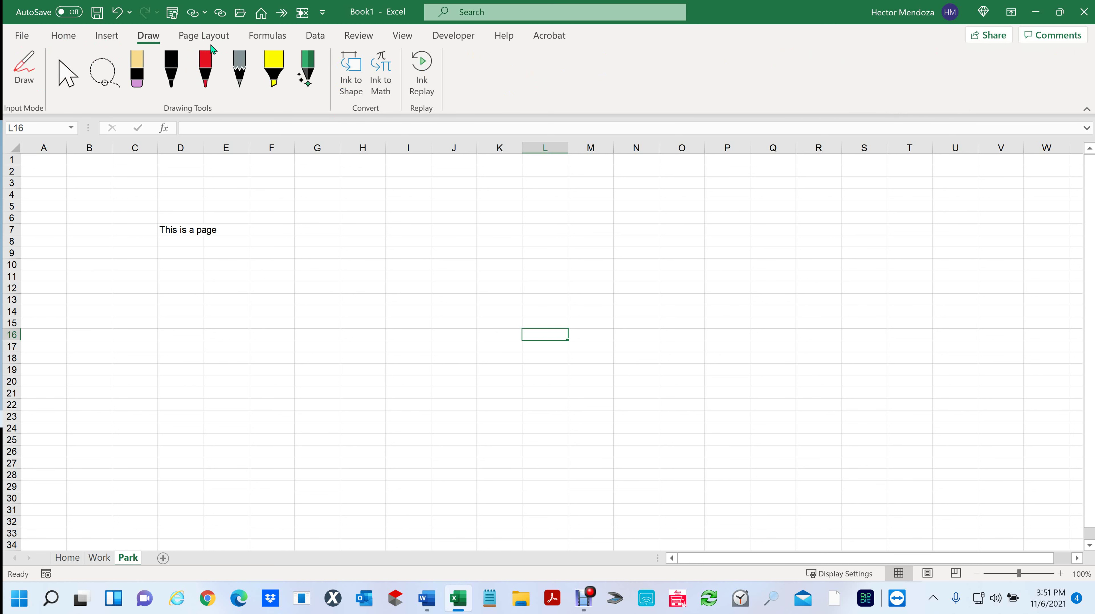
pyautogui.click(217, 38)
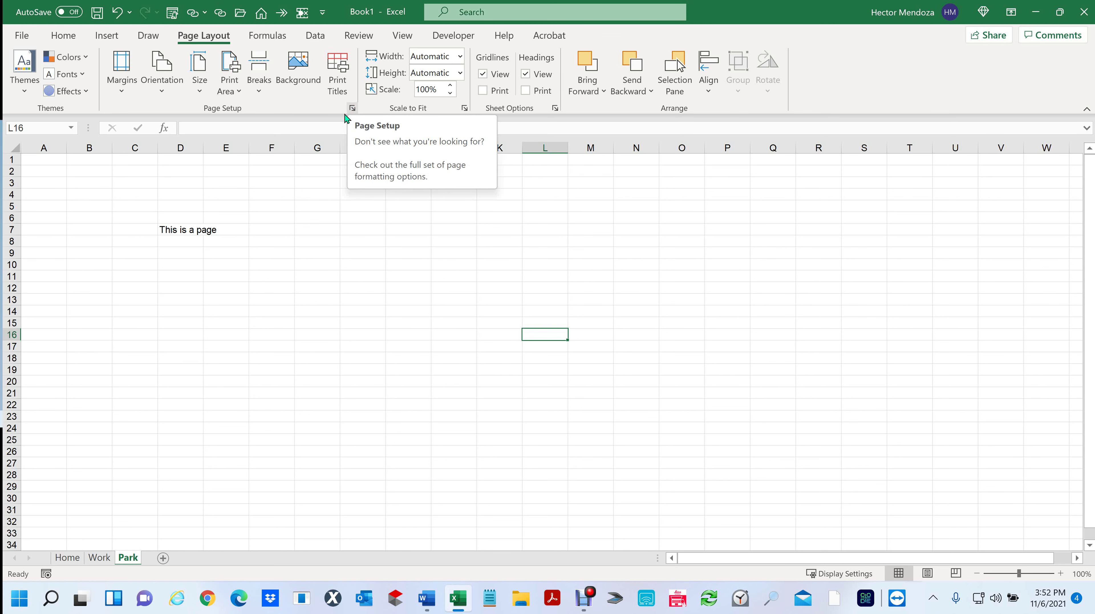
# Open the Page Setup settings, then return to the Home tab formatting options
pyautogui.click(352, 108)
pyautogui.click(75, 42)
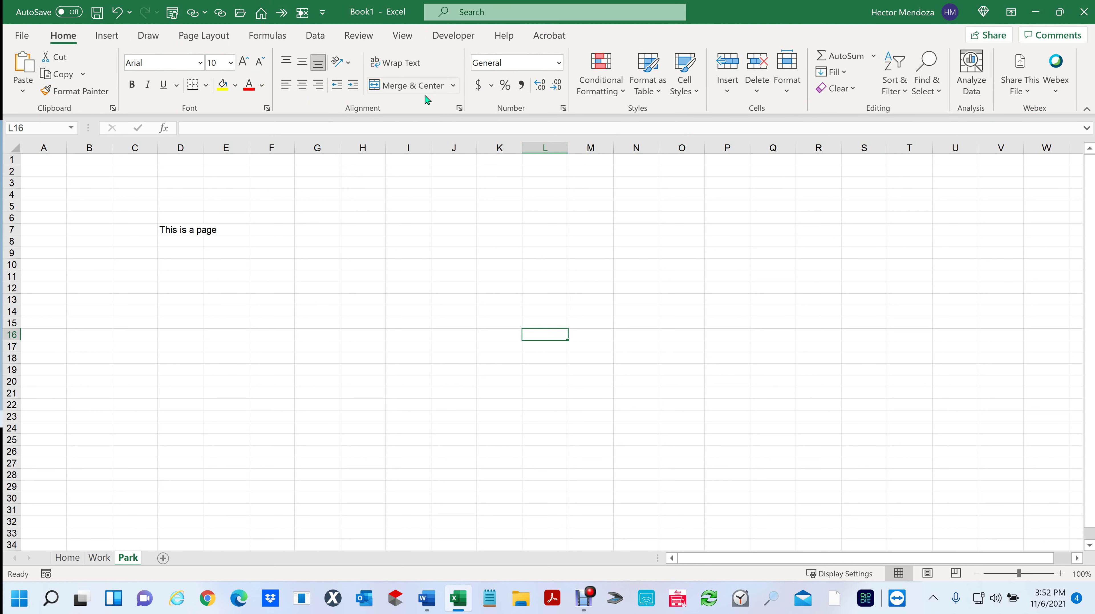
pyautogui.click(267, 109)
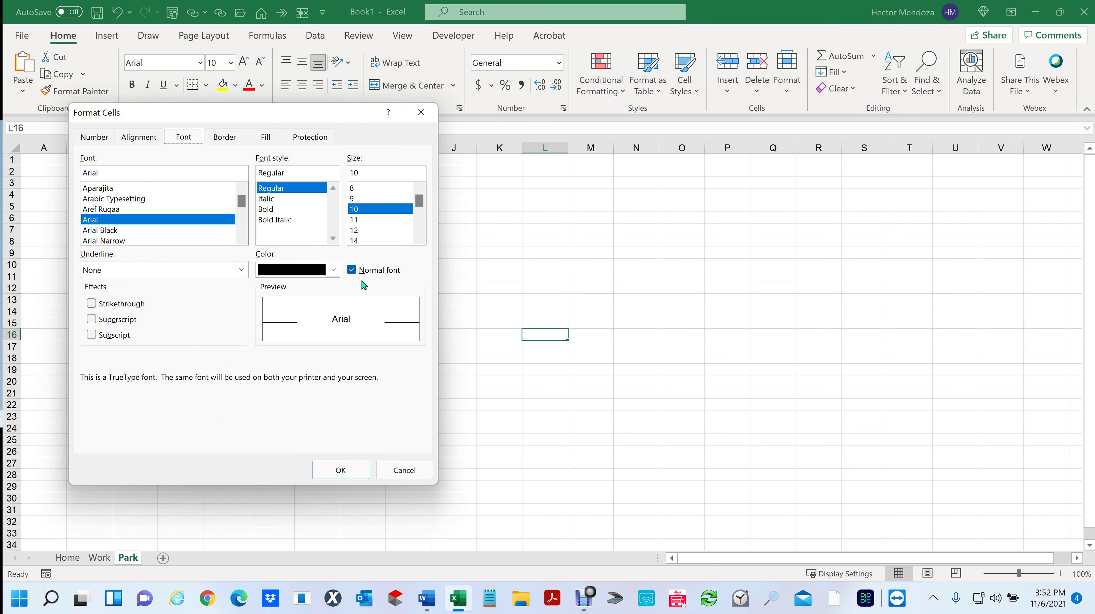
pyautogui.click(92, 137)
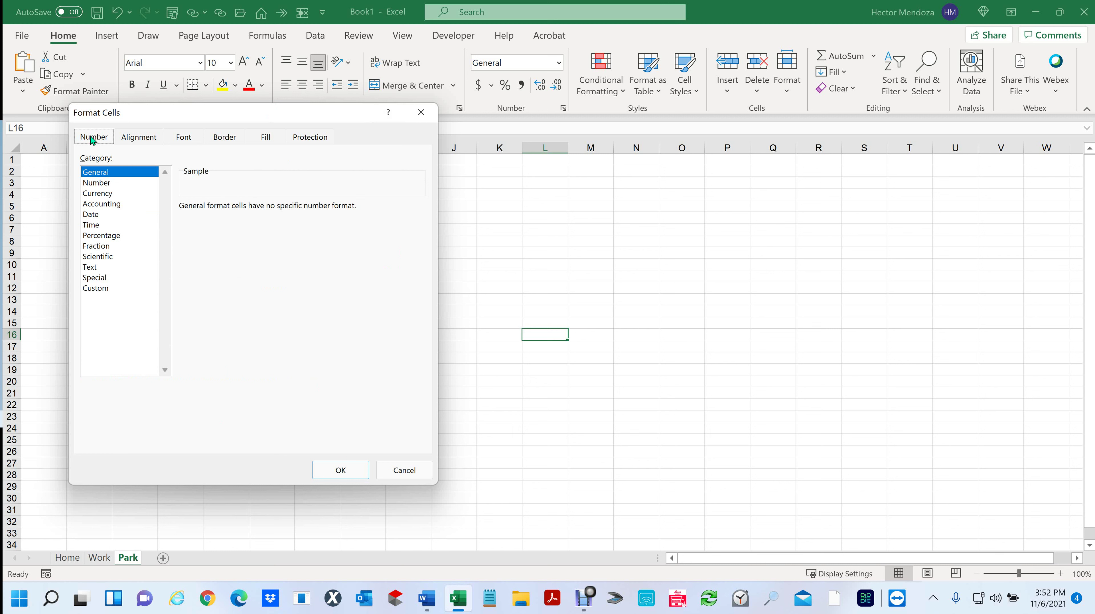
pyautogui.click(135, 140)
pyautogui.click(188, 141)
pyautogui.click(227, 142)
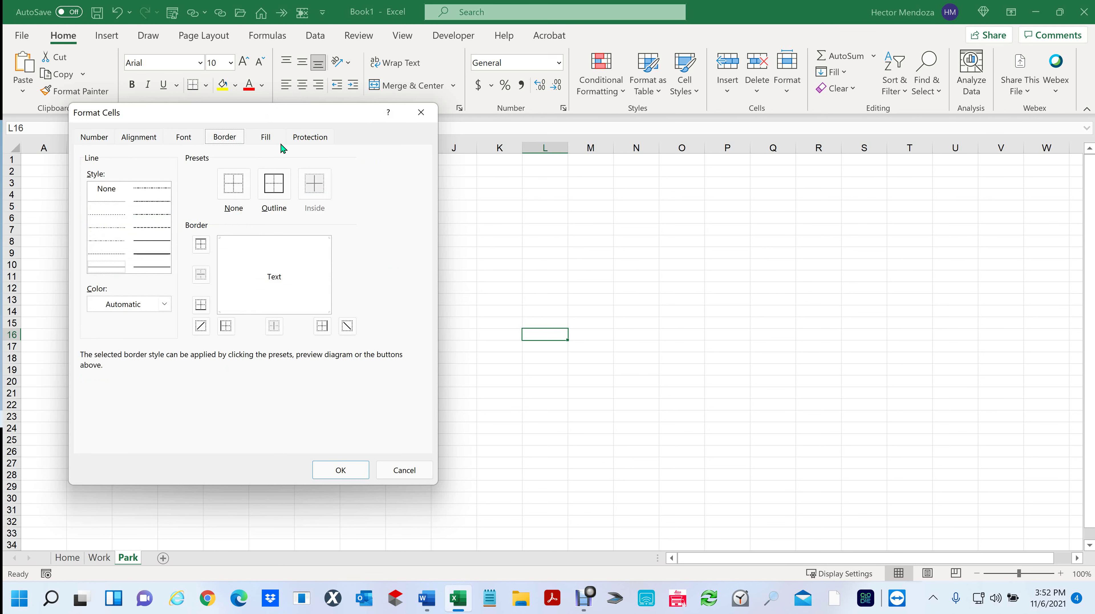
pyautogui.click(267, 145)
pyautogui.click(321, 141)
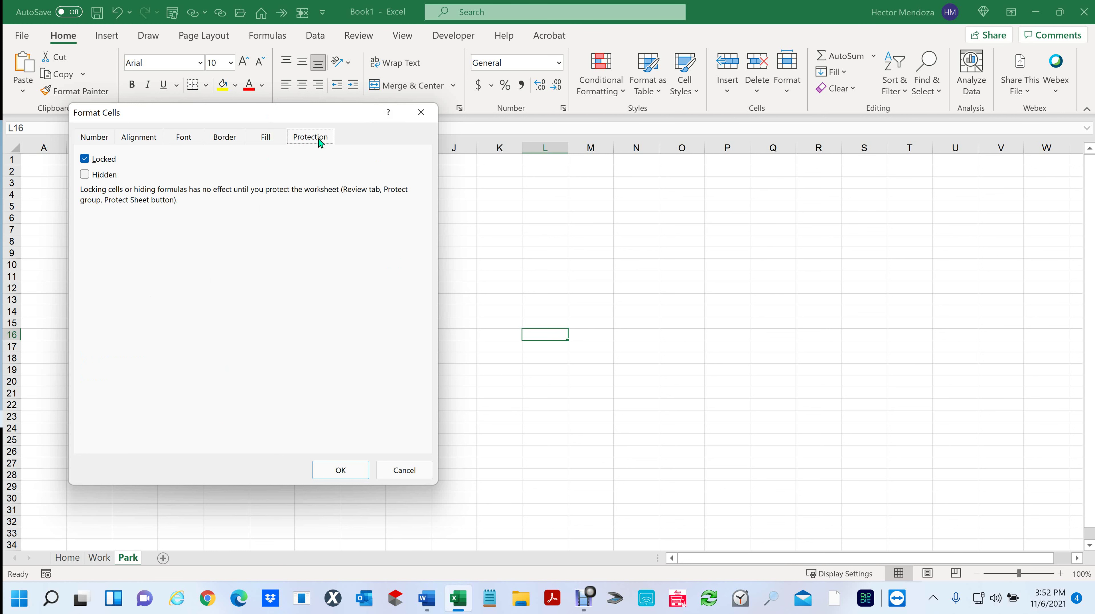
pyautogui.click(99, 138)
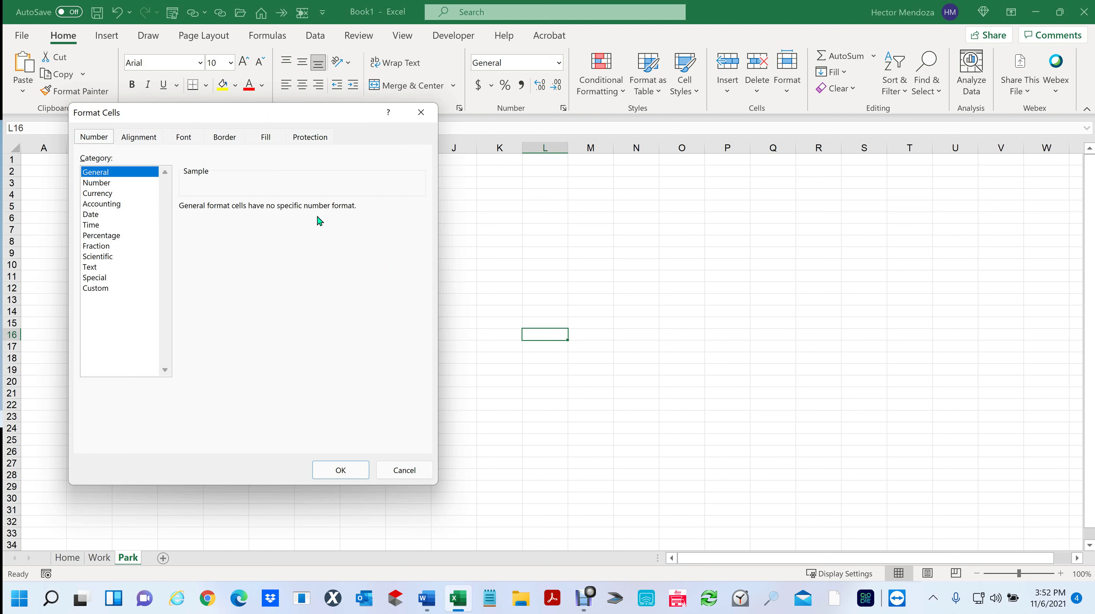
pyautogui.click(102, 172)
pyautogui.click(96, 184)
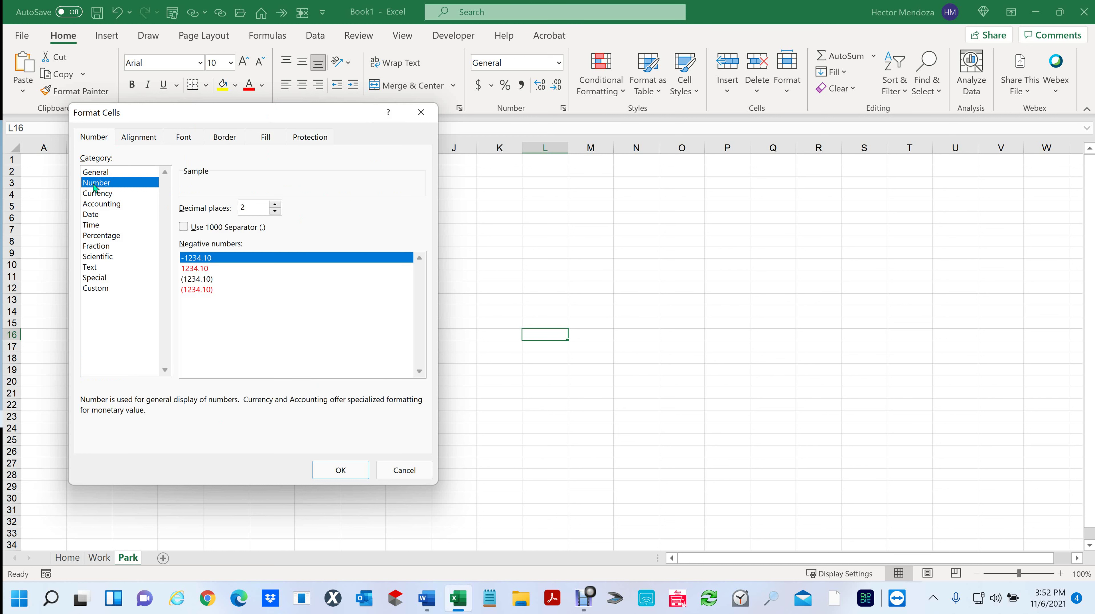
pyautogui.click(98, 196)
pyautogui.click(101, 206)
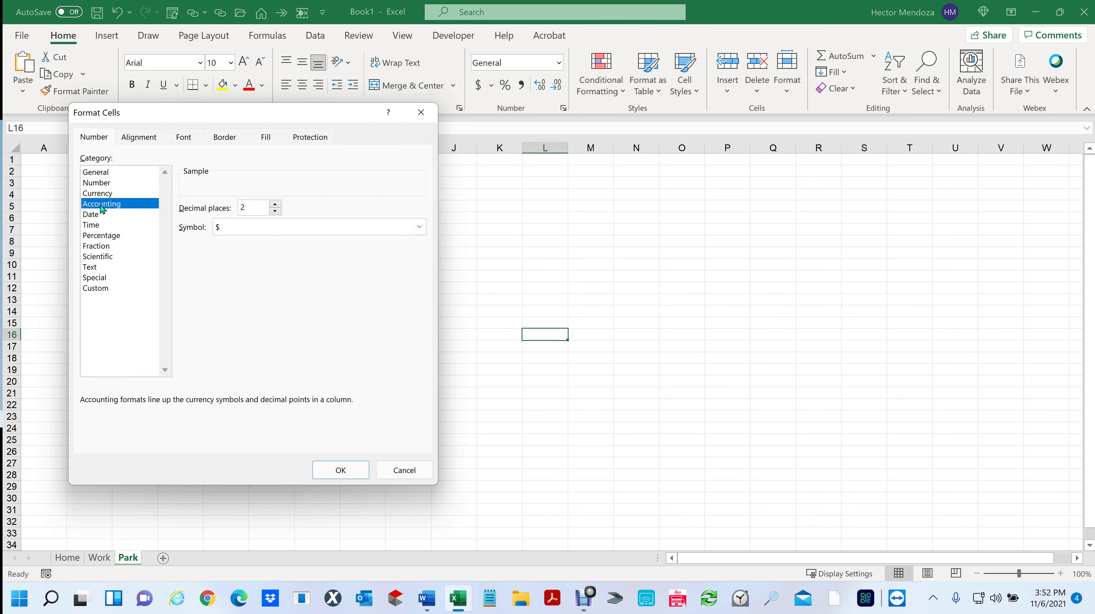
pyautogui.click(89, 215)
pyautogui.click(93, 224)
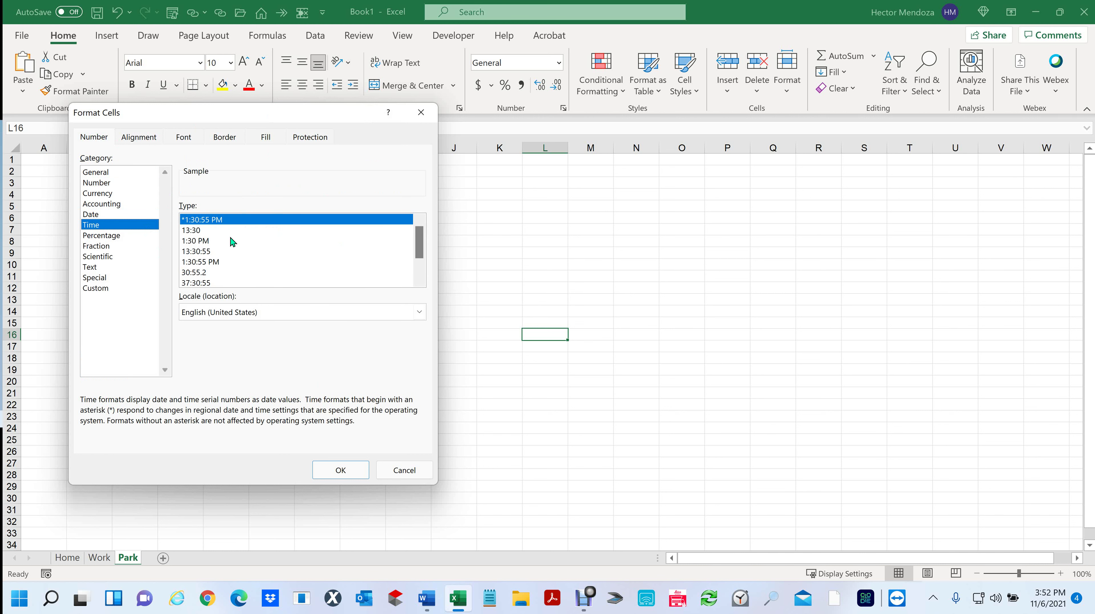
pyautogui.click(103, 235)
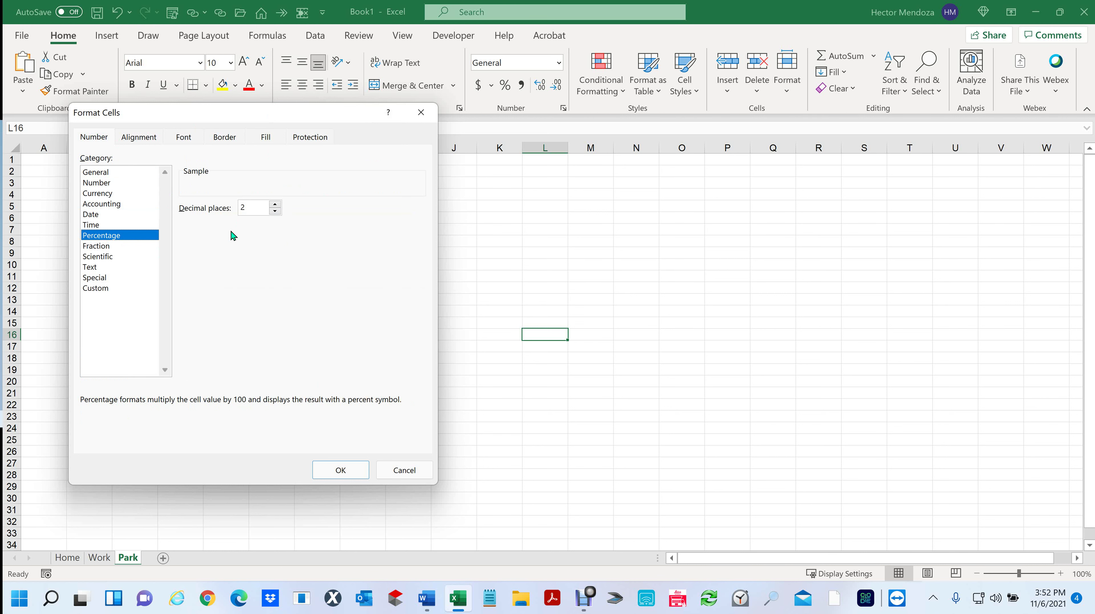
pyautogui.click(103, 246)
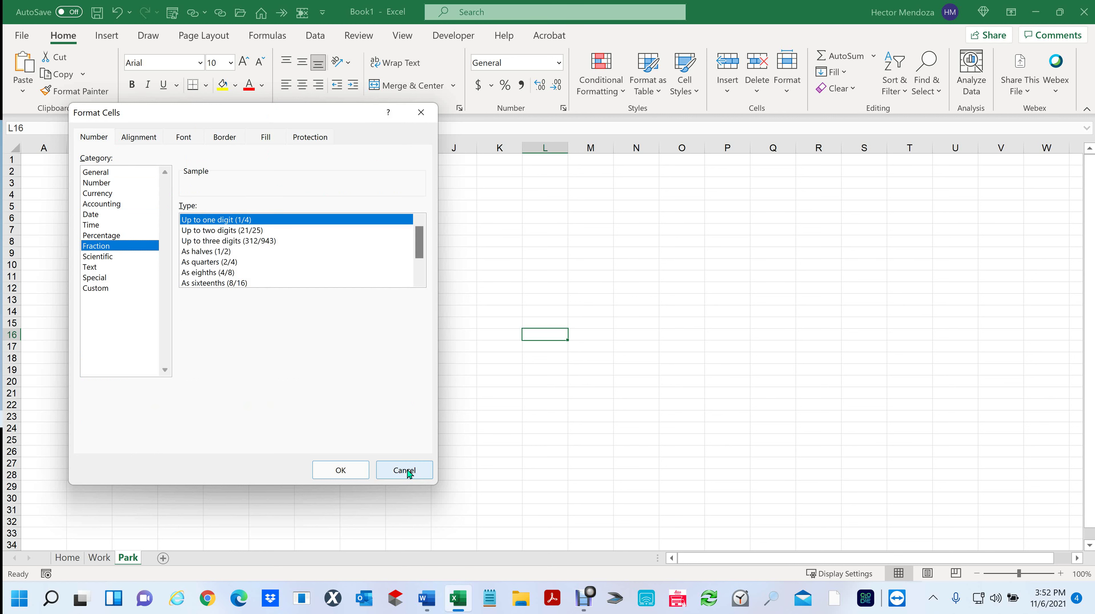
pyautogui.click(409, 474)
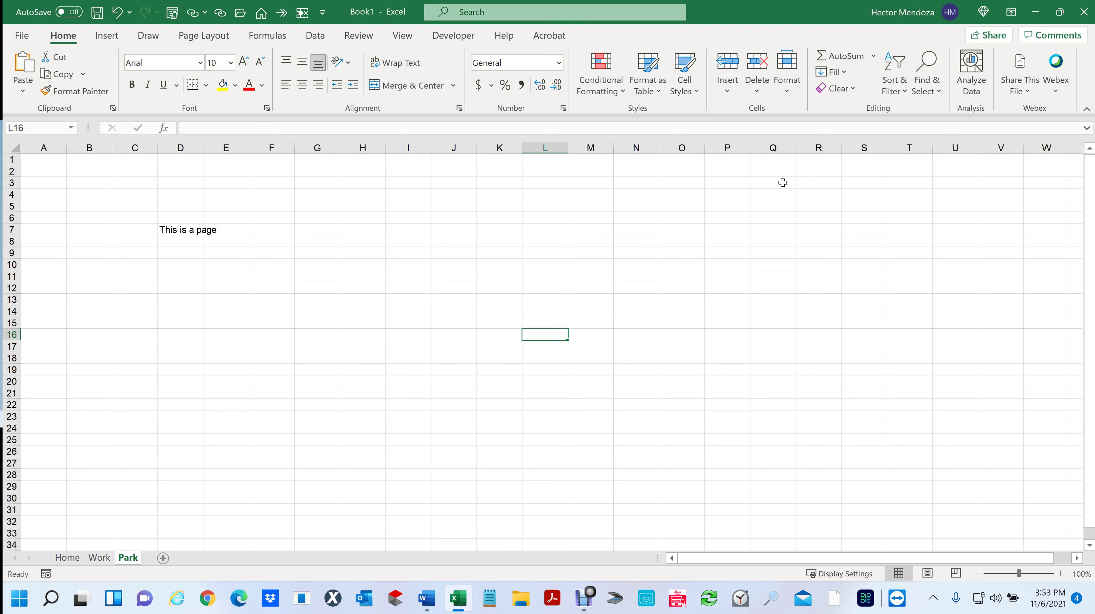
# Enter 'This is a cell' in G5 and reselect it to check
pyautogui.click(320, 219)
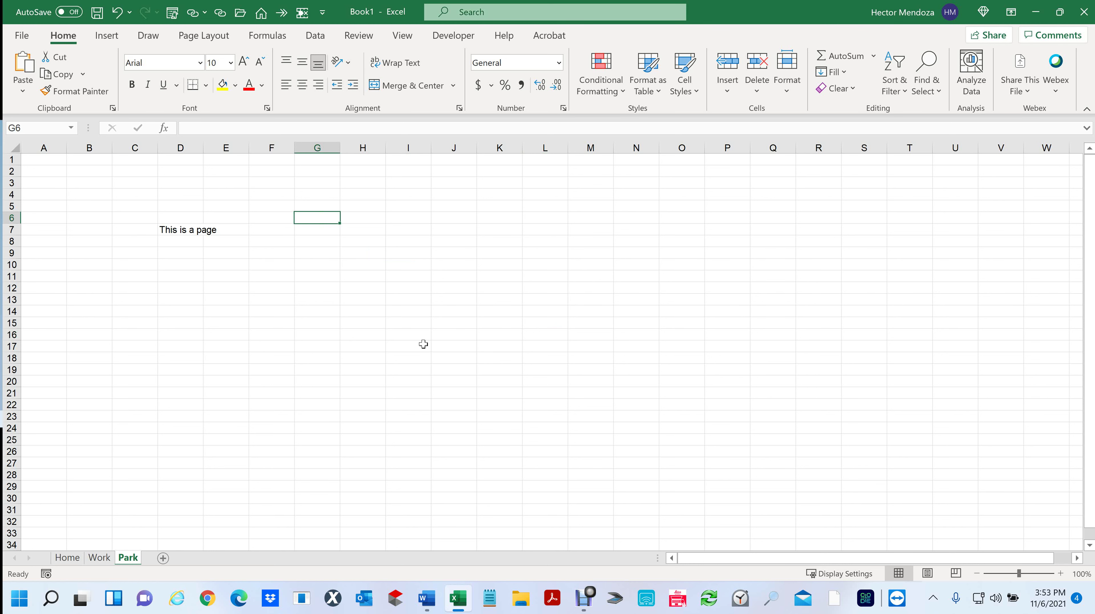
pyautogui.click(318, 207)
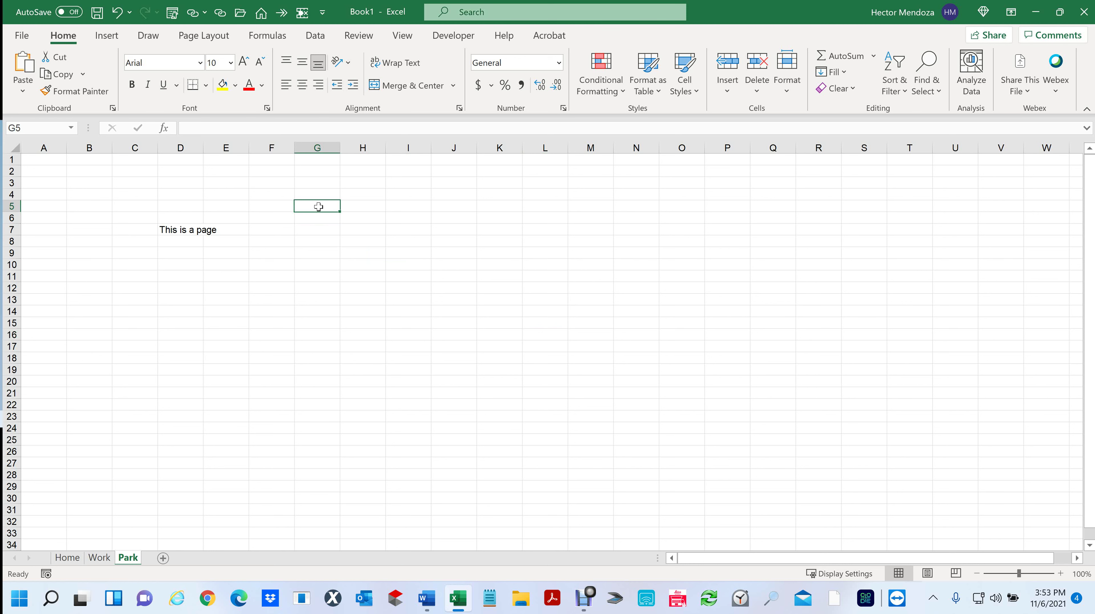
pyautogui.write('This is a cell')
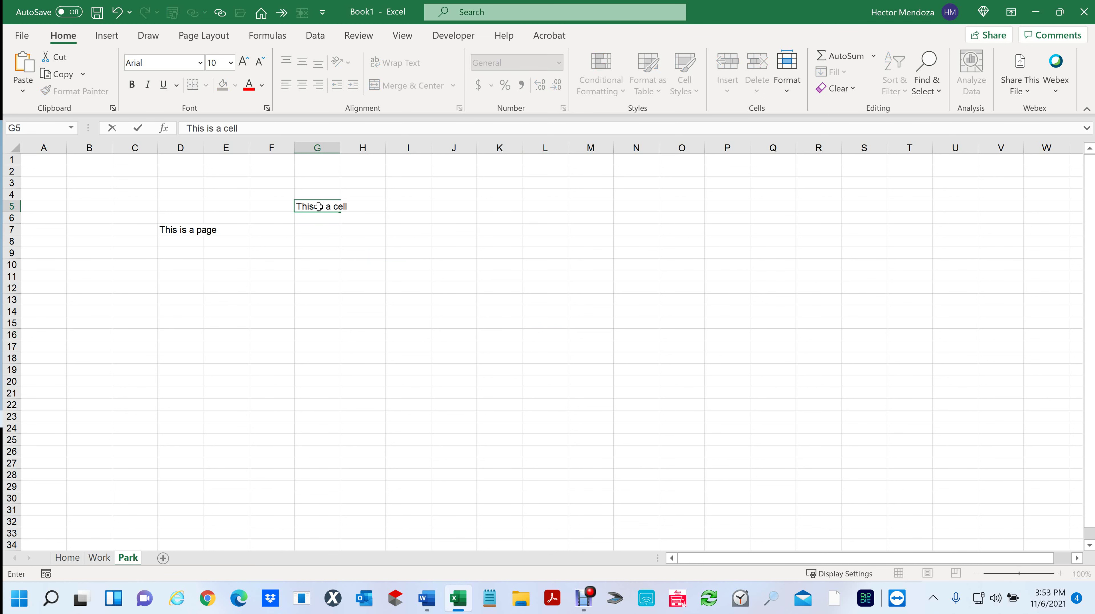
pyautogui.press('Return')
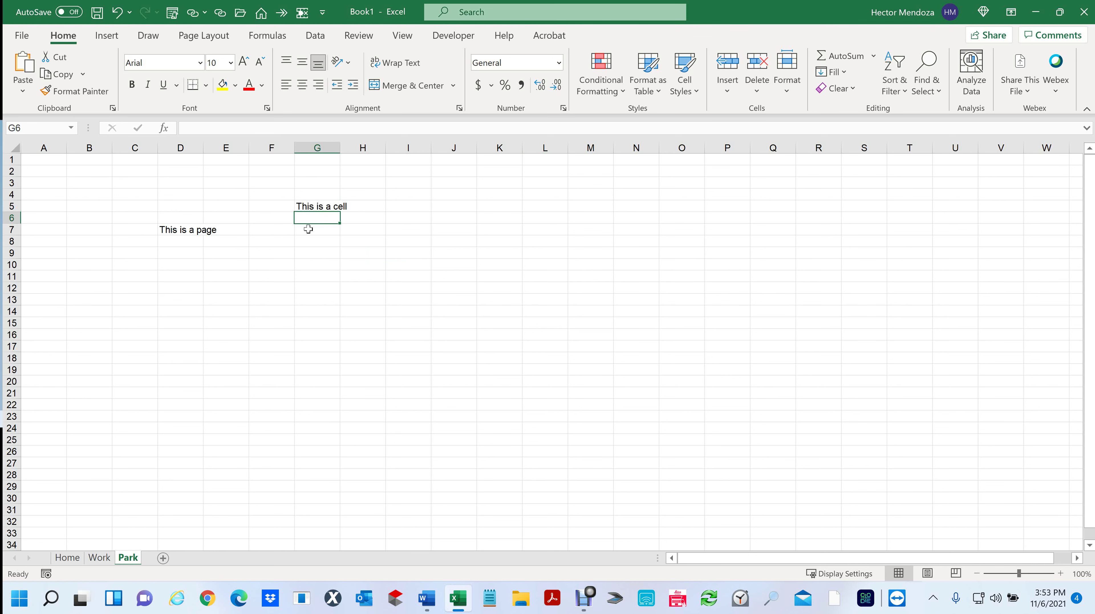
pyautogui.click(328, 205)
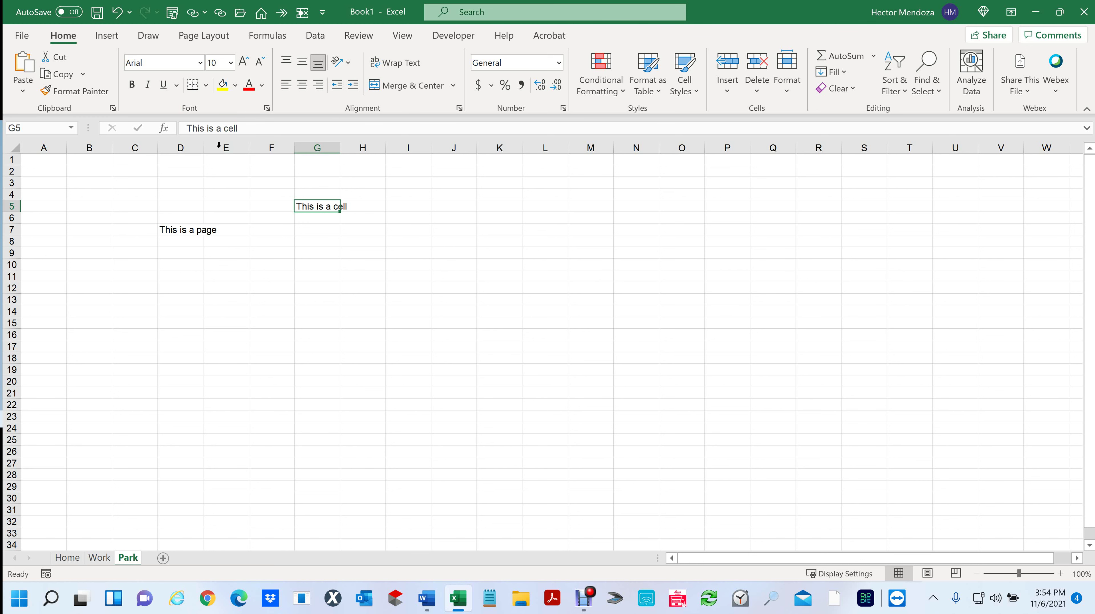
# Insert 'not' into G5's text so it reads 'This is not a cell'
pyautogui.click(216, 128)
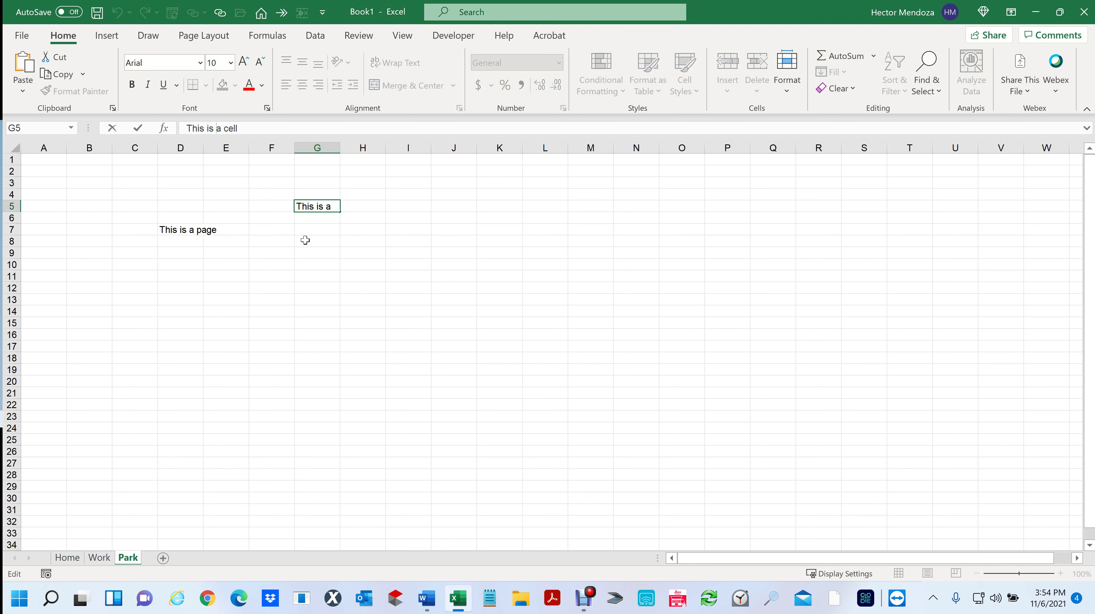
pyautogui.write('not')
pyautogui.click(305, 240)
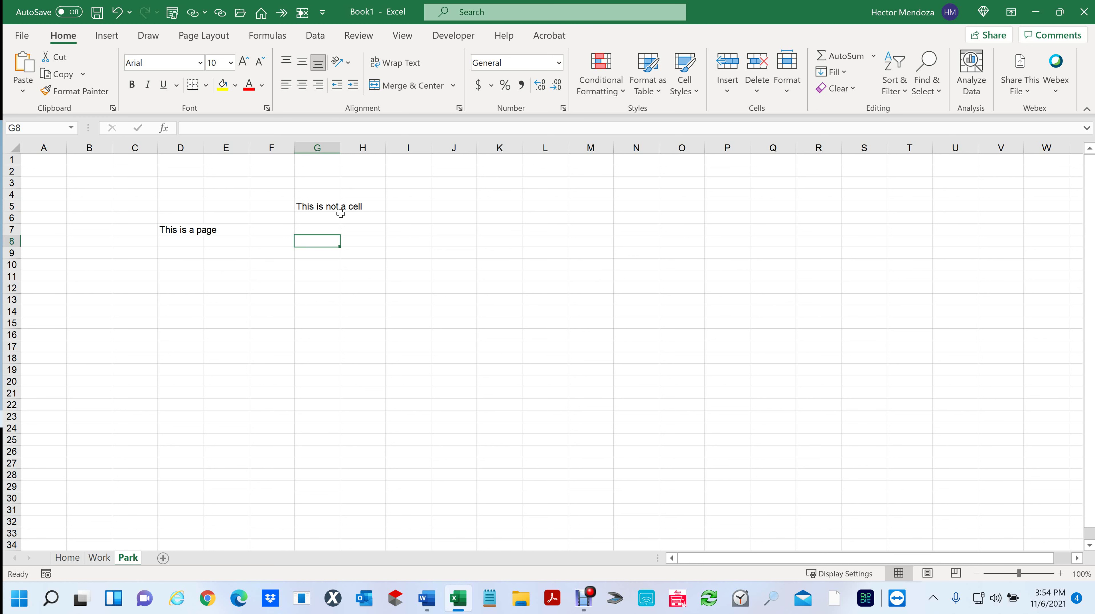
pyautogui.click(319, 206)
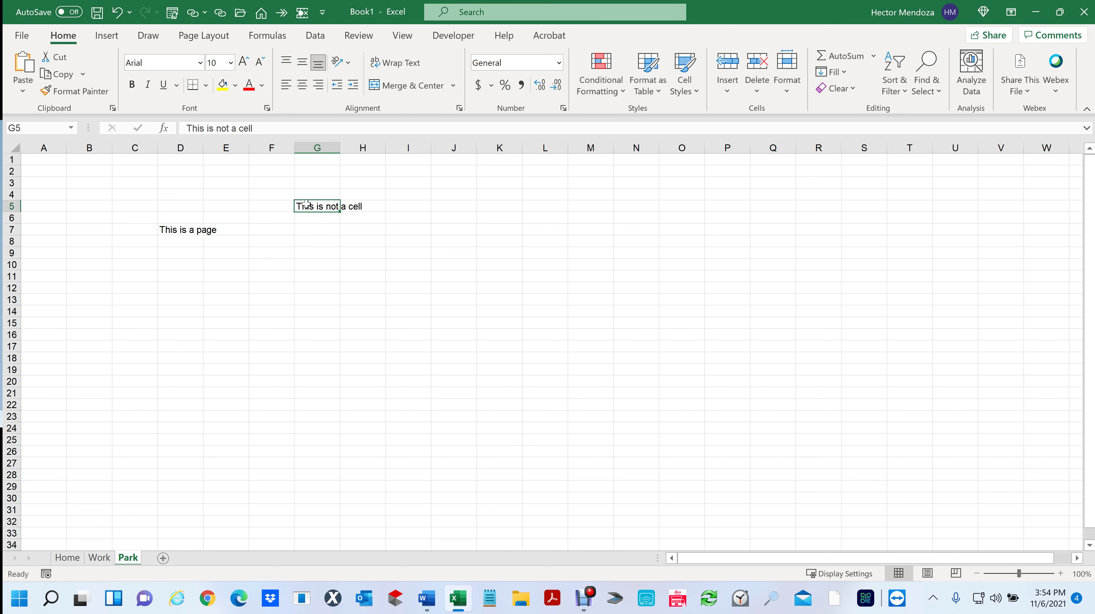
pyautogui.click(363, 269)
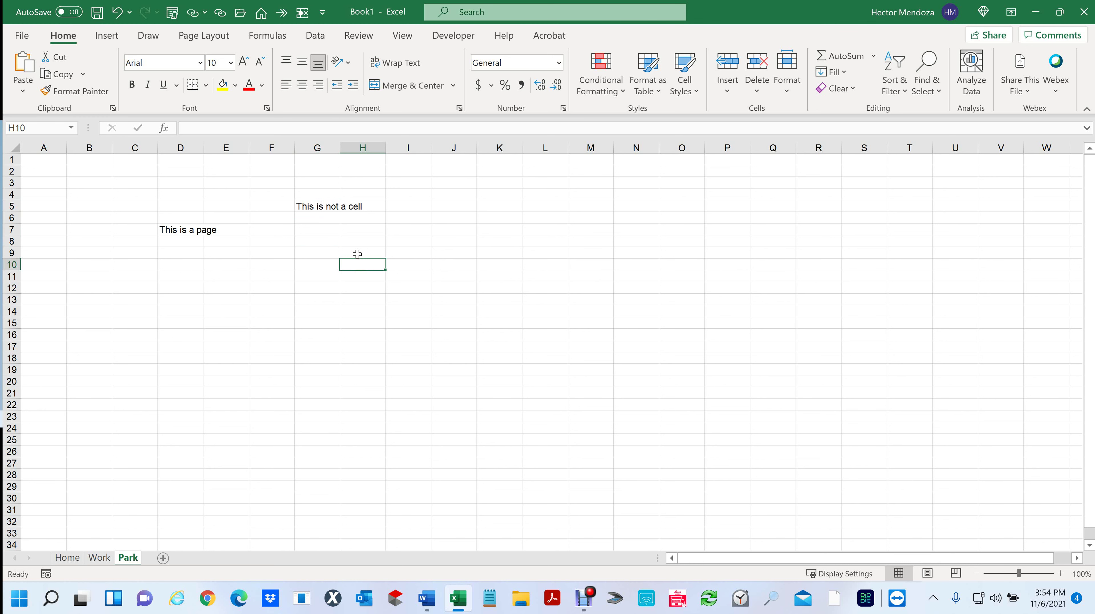
pyautogui.click(309, 205)
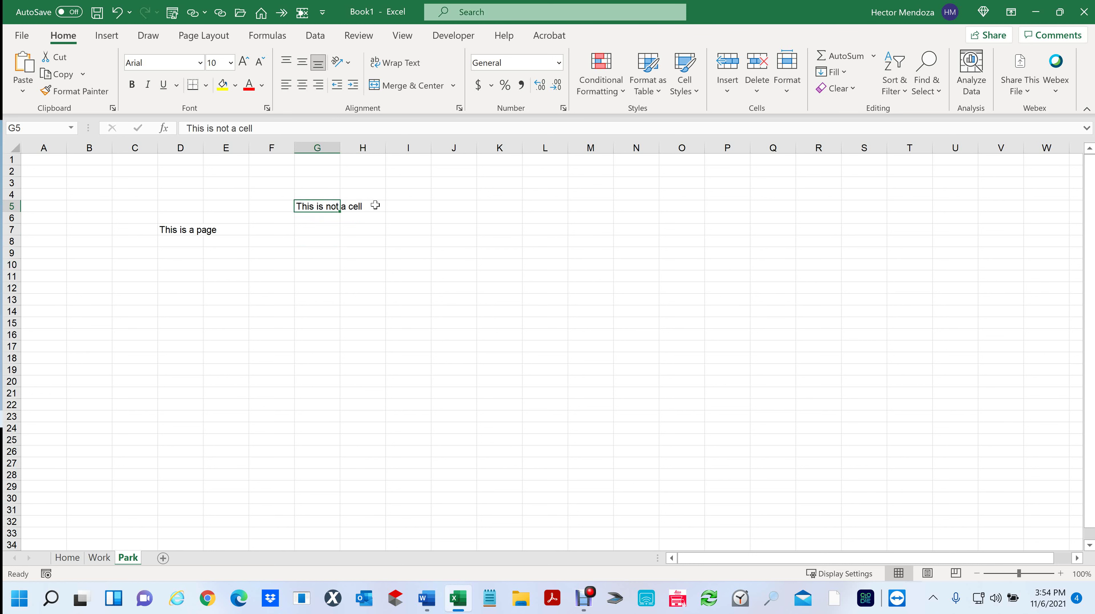
# Enter 'This I a the cell next to the other one' in H5, cutting off G5's overflowing text
pyautogui.click(364, 204)
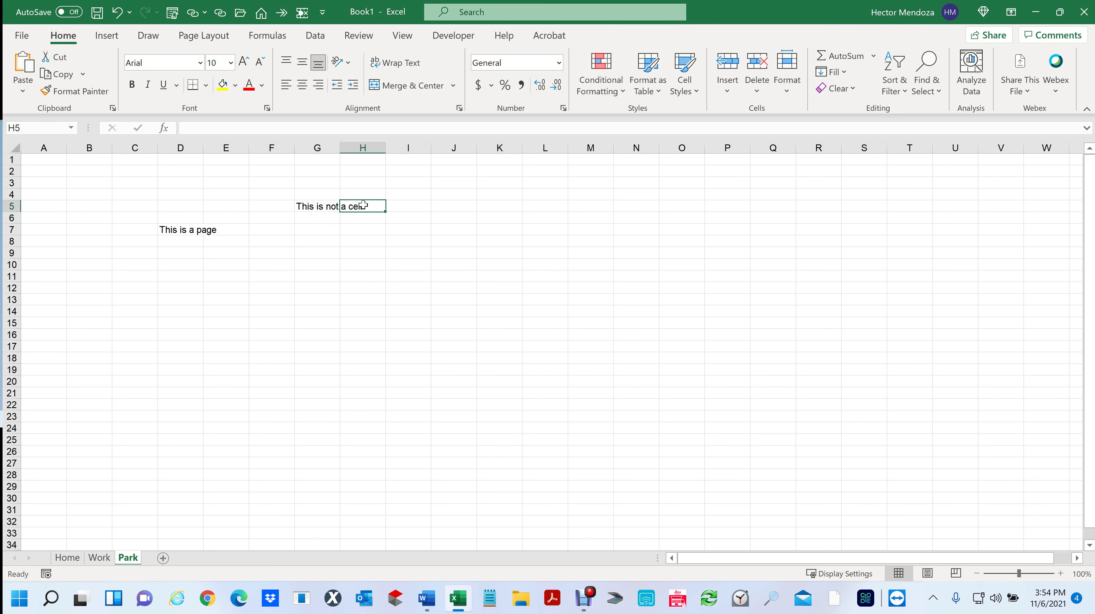
pyautogui.write('This')
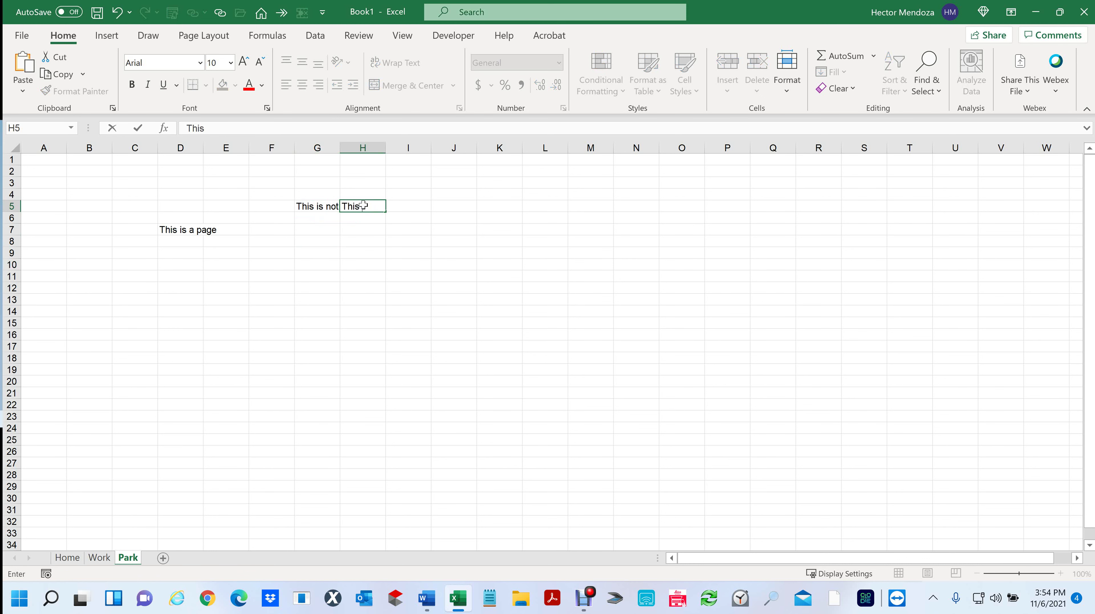
pyautogui.write(' I a the cell next to the')
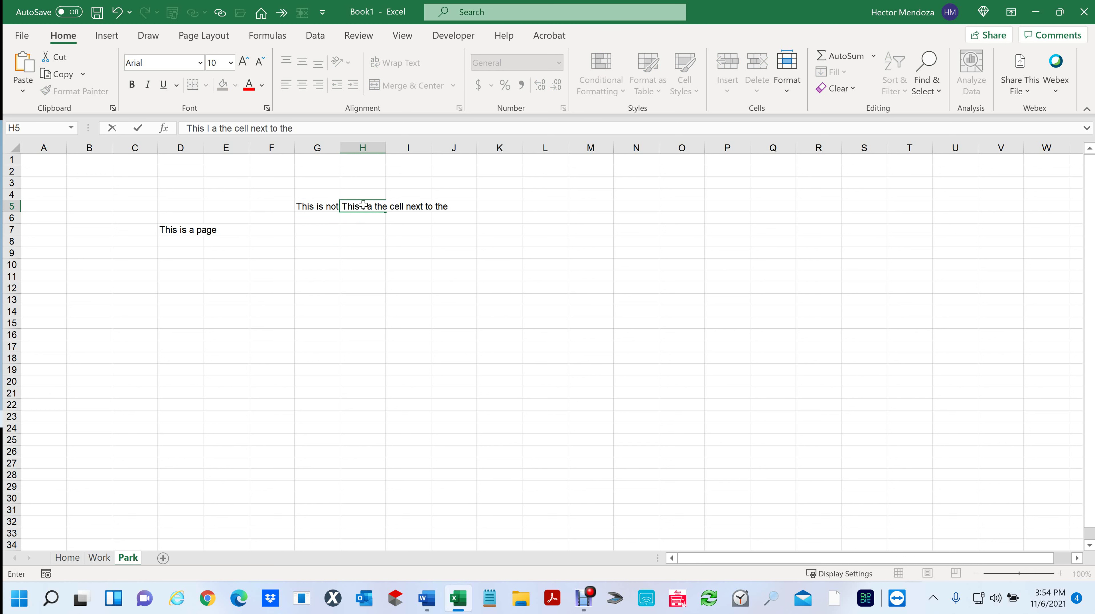
pyautogui.write(' other one')
pyautogui.click(345, 299)
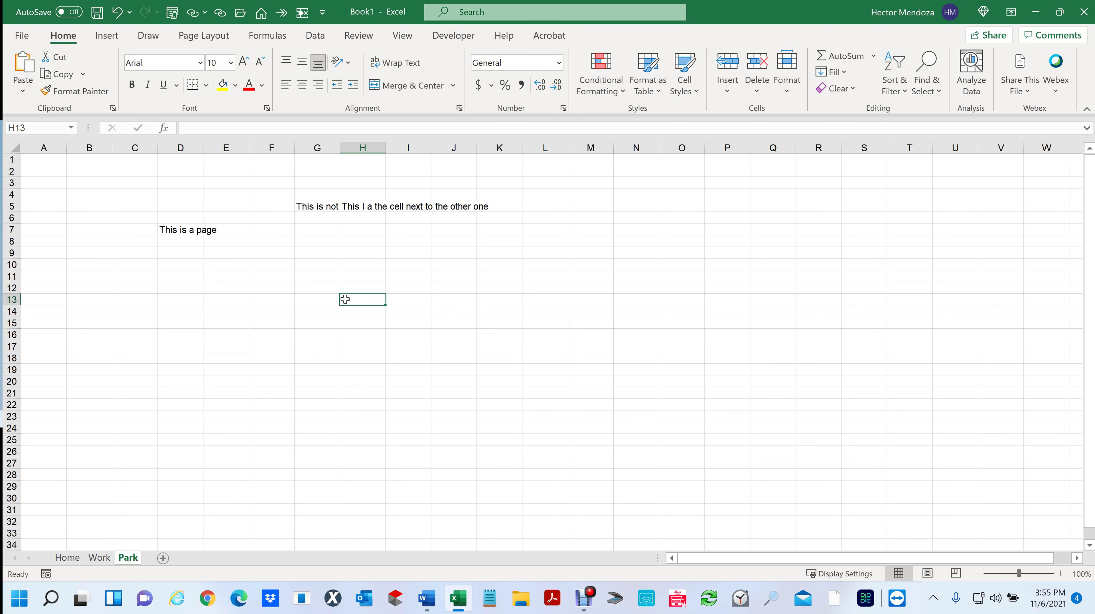
pyautogui.click(309, 208)
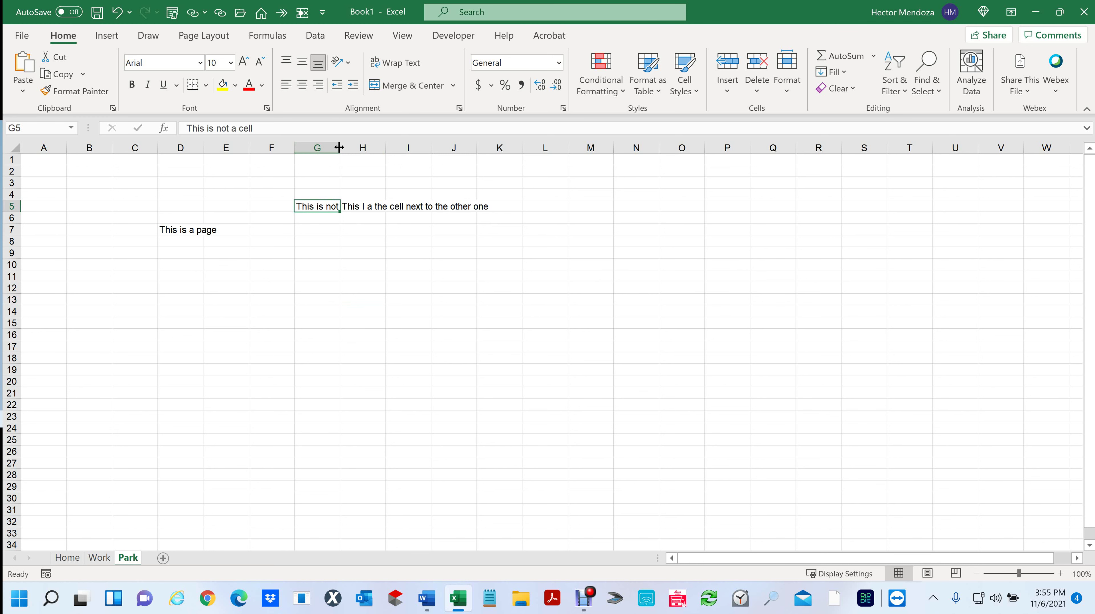
# Widen column G until G5's 'This is not a cell' shows in full
pyautogui.moveTo(339, 147); pyautogui.dragTo(389, 149)
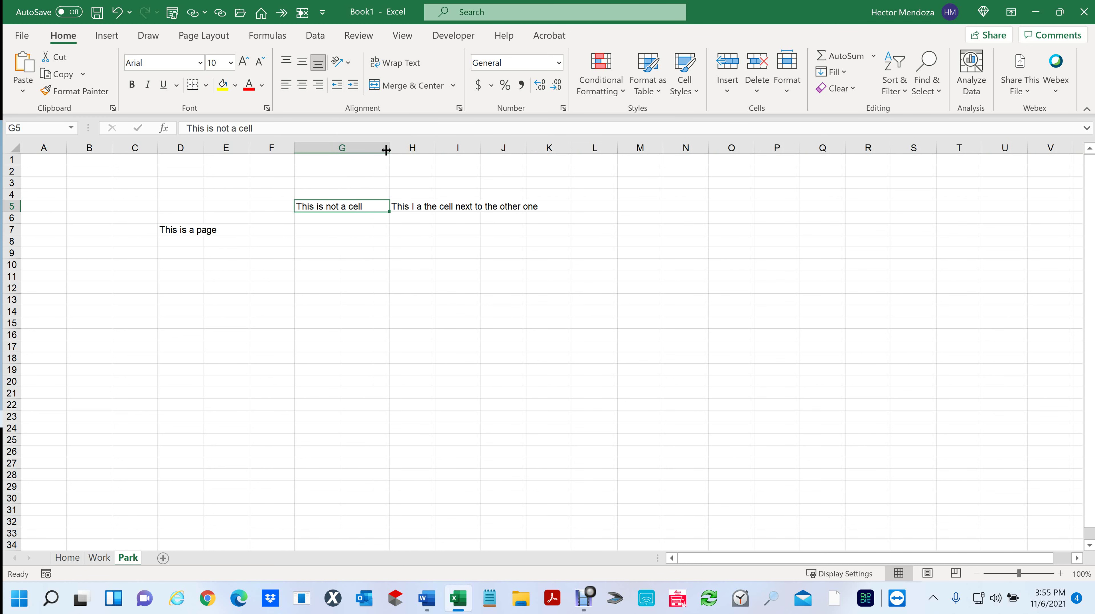
pyautogui.moveTo(389, 148)
pyautogui.mouseDown()
pyautogui.moveTo(345, 147)
pyautogui.moveTo(400, 154)
pyautogui.mouseUp()
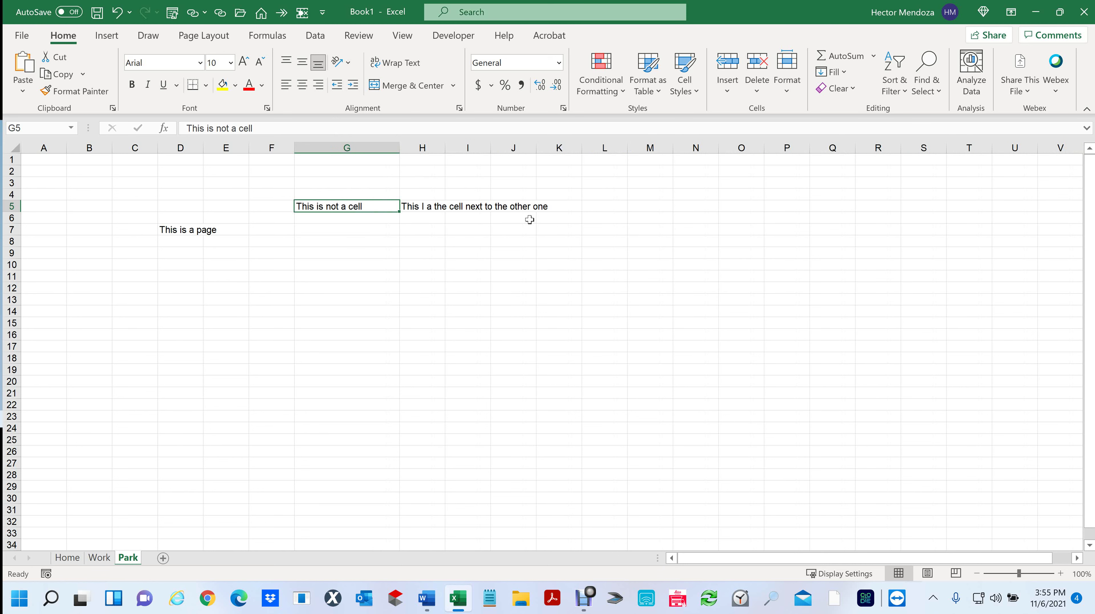
pyautogui.click(477, 206)
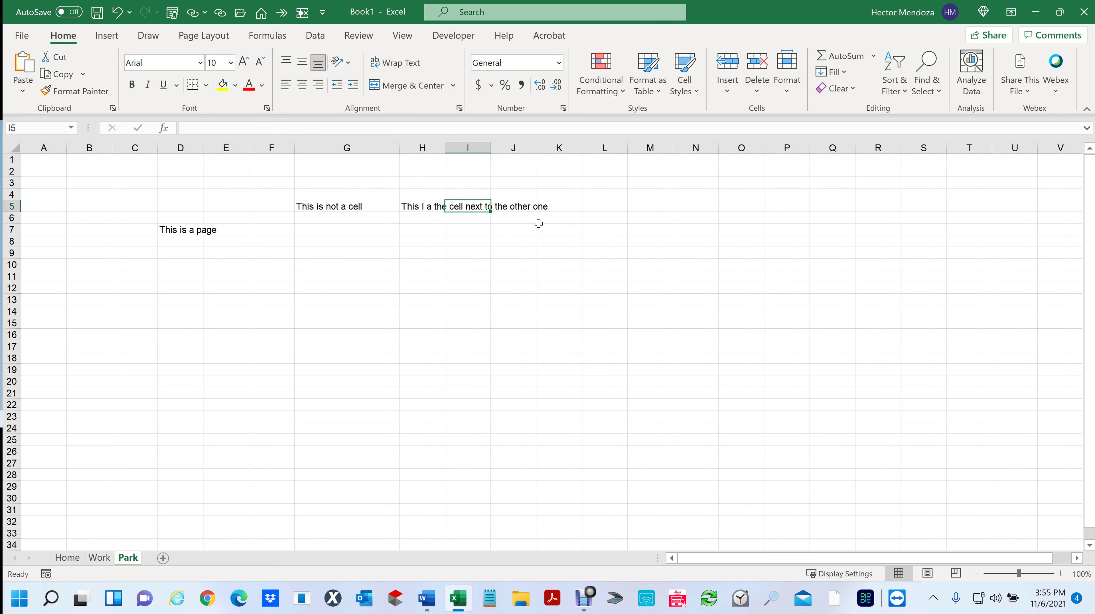
# Enter the title 'Beginners Guie to Excel' in cell I5
pyautogui.write('Be')
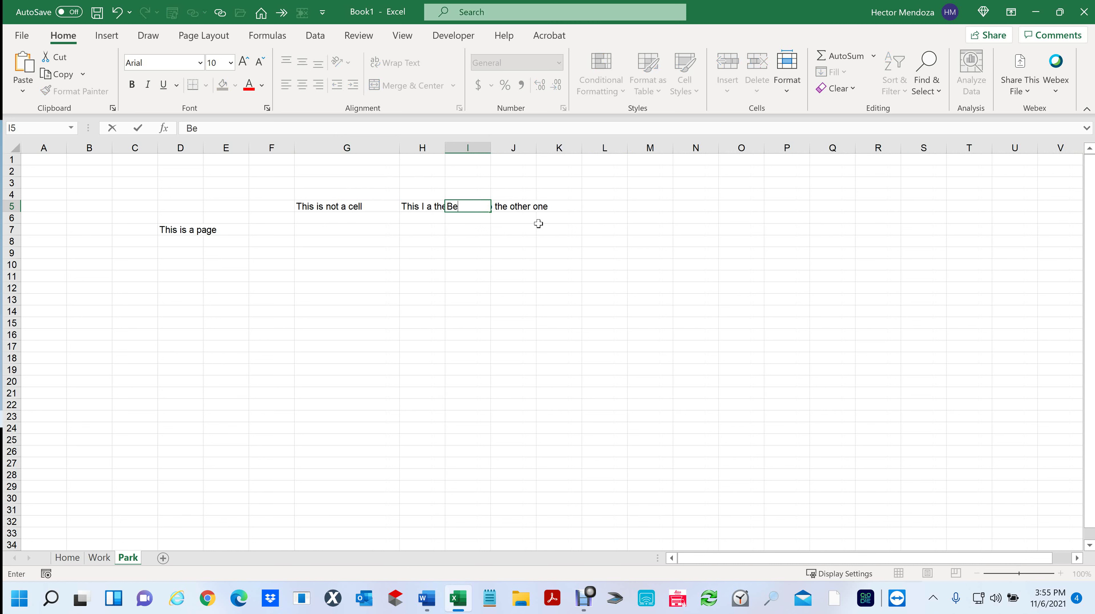
pyautogui.write('s')
pyautogui.press('BackSpace')
pyautogui.write('ginners Guie to Ex')
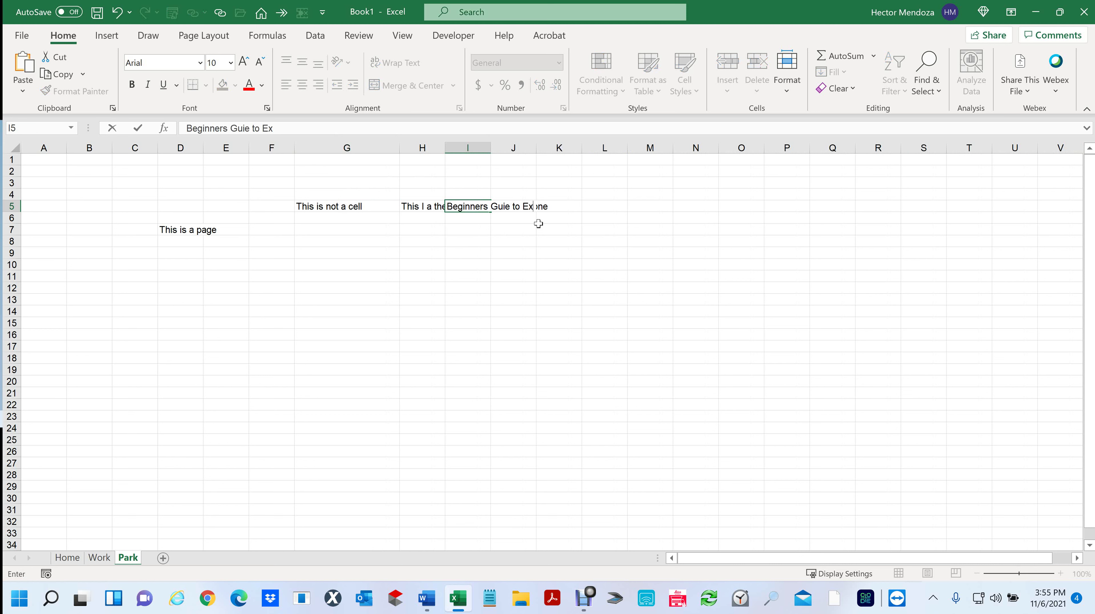
pyautogui.write('cel')
pyautogui.click(575, 255)
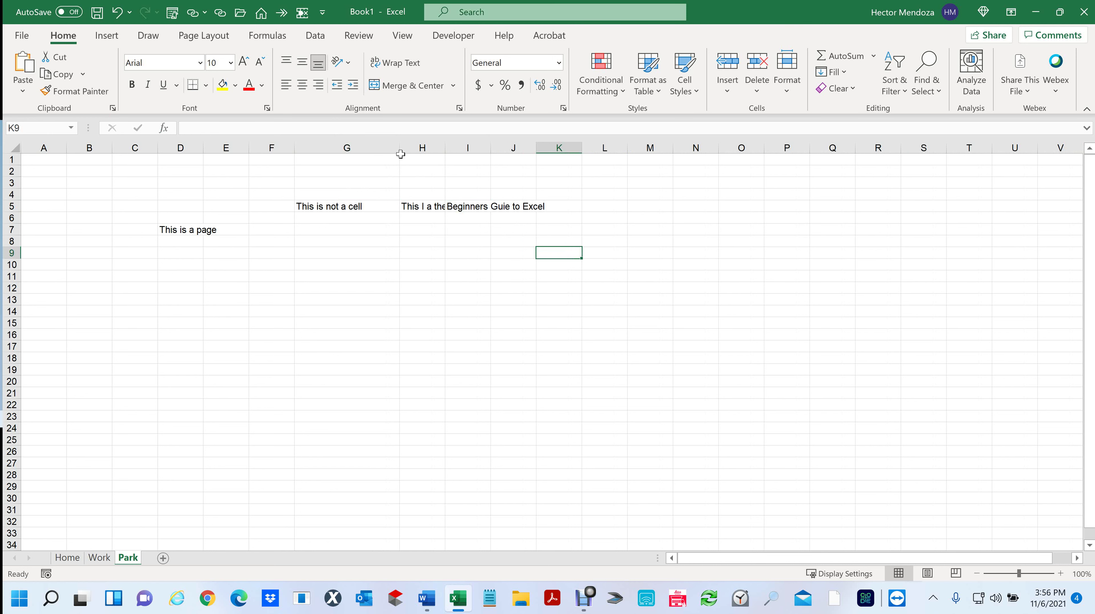
# Narrow column G and AutoFit columns H and I to their text
pyautogui.moveTo(399, 148)
pyautogui.mouseDown()
pyautogui.moveTo(351, 153)
pyautogui.moveTo(386, 156)
pyautogui.mouseUp()
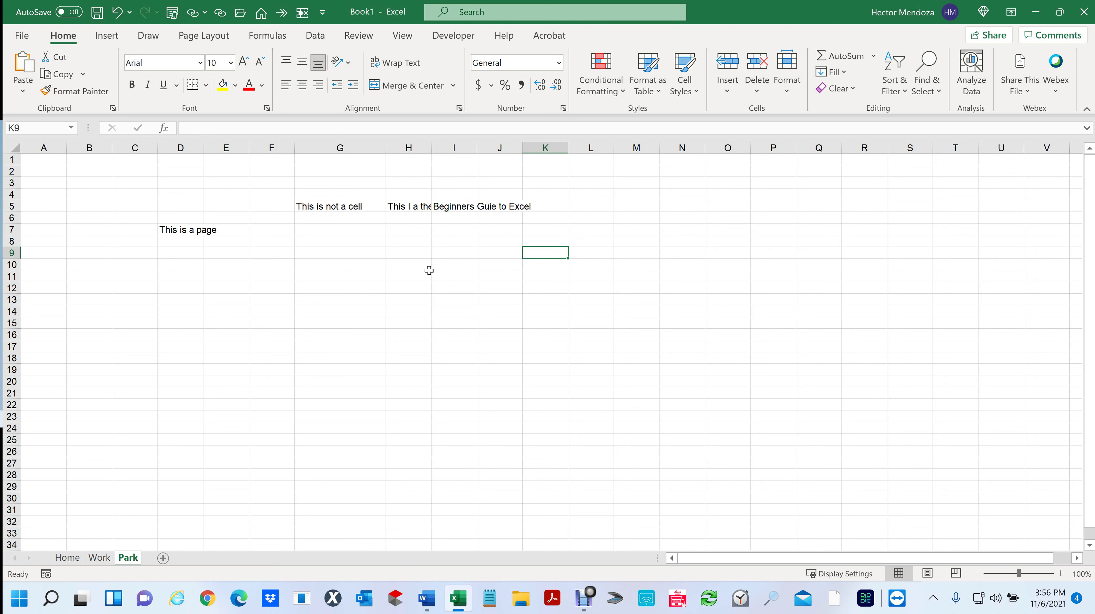
pyautogui.doubleClick(432, 147)
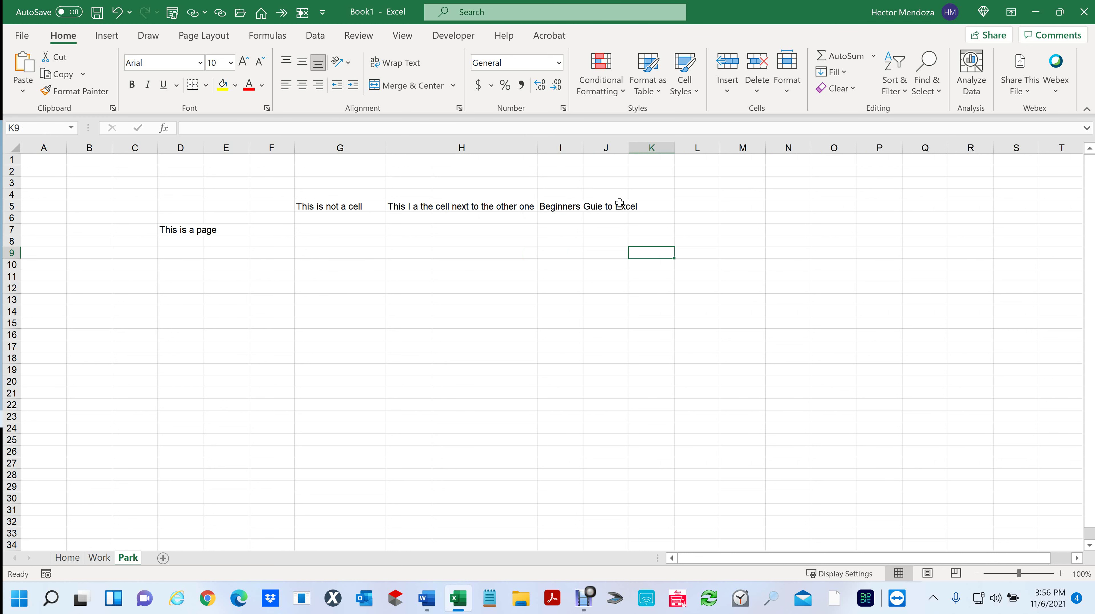
pyautogui.doubleClick(584, 147)
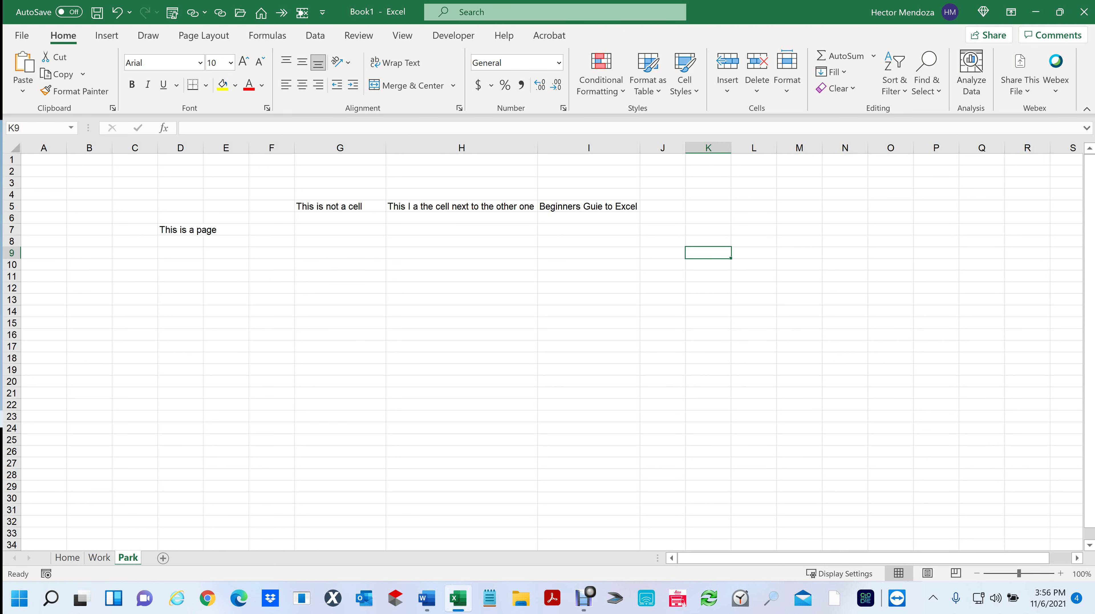
pyautogui.hotkey('alt', 'Tab')
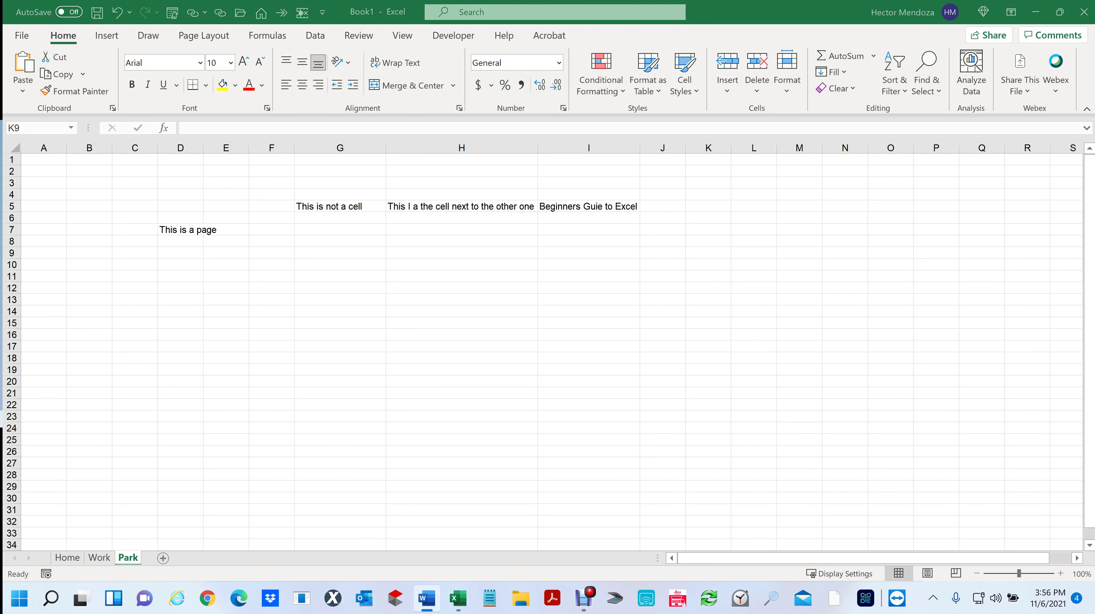
# Maximize the Word window over Excel and close the Clipboard pane
pyautogui.moveTo(1094, 155); pyautogui.dragTo(475, 221)
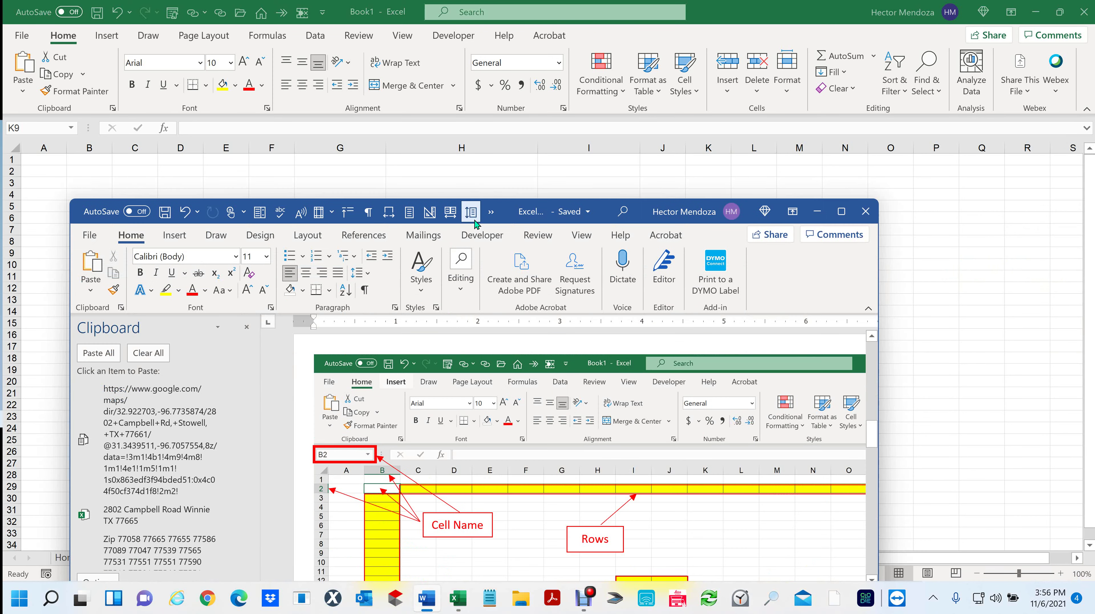
pyautogui.doubleClick(475, 222)
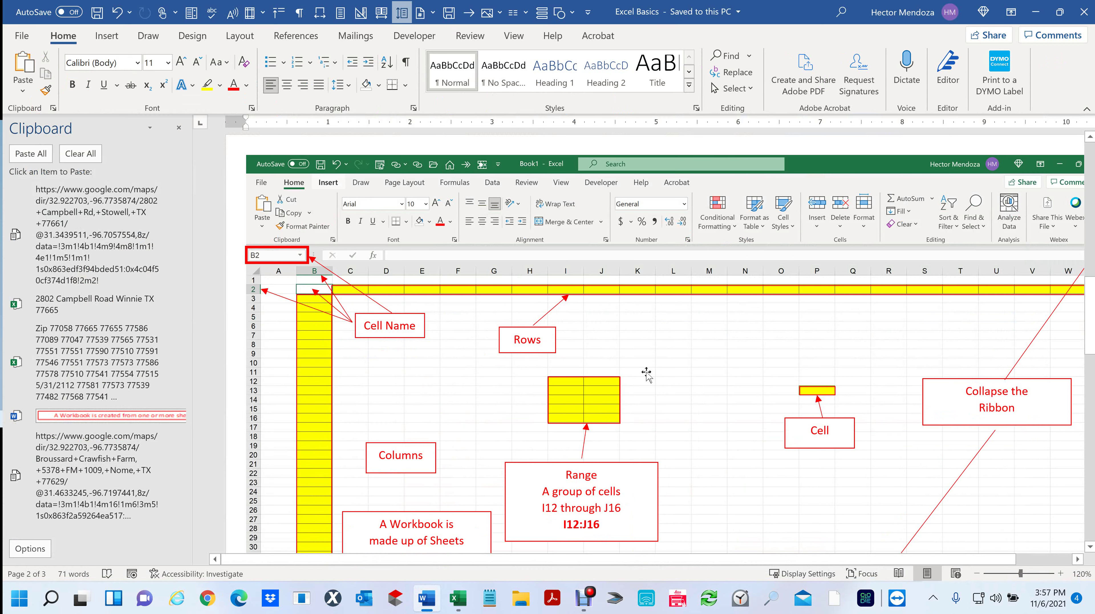
pyautogui.click(179, 128)
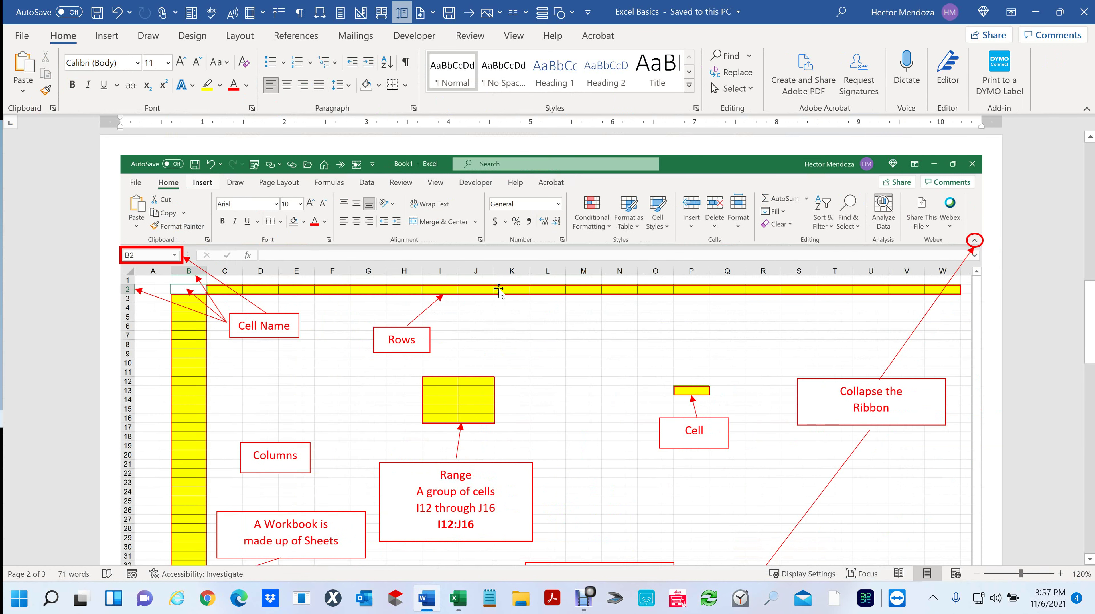
pyautogui.scroll(-5, 663, 297)
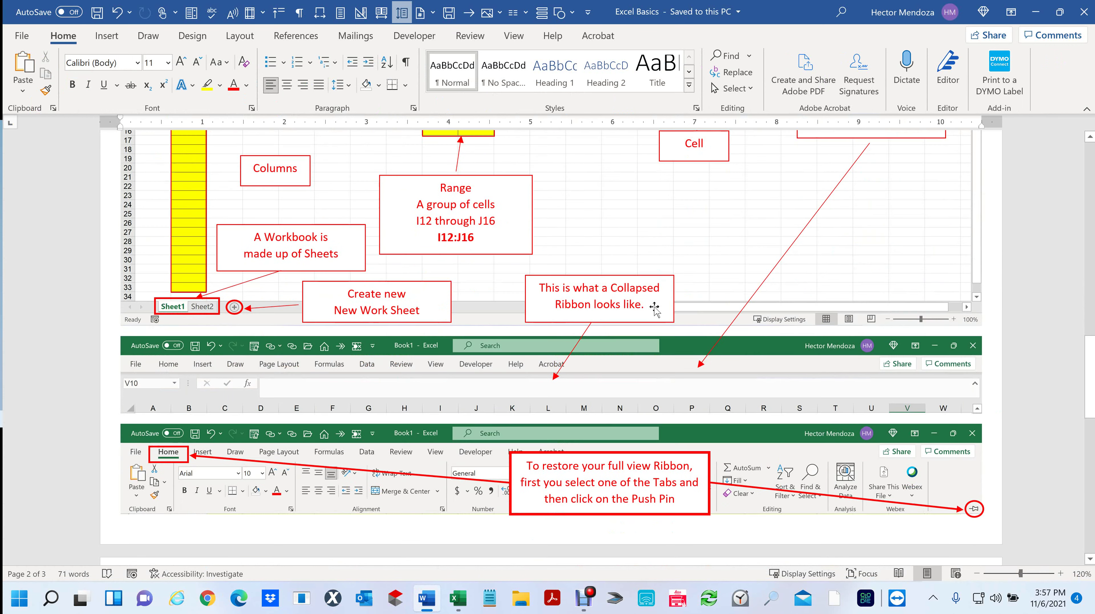
pyautogui.scroll(6, 654, 307)
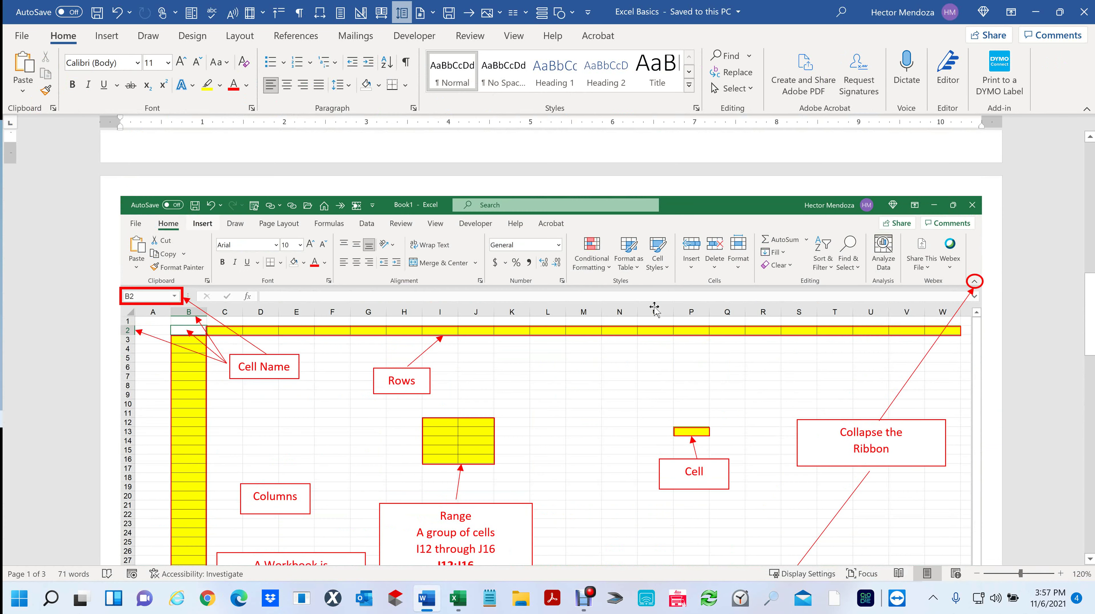
pyautogui.scroll(-2, 654, 308)
pyautogui.scroll(1, 655, 308)
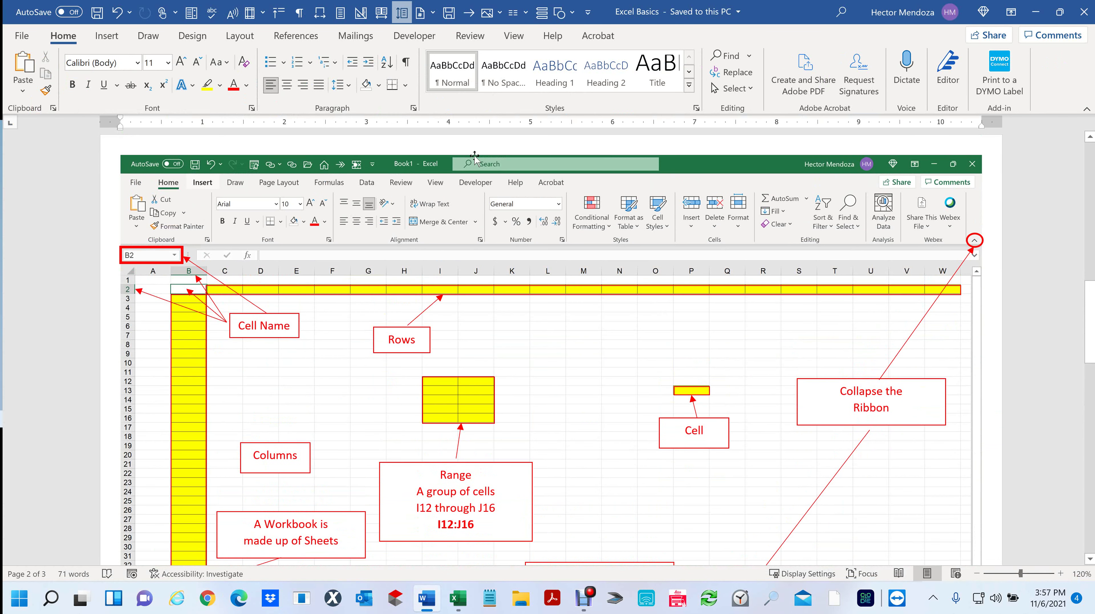
# Draw a blue rectangle over the screenshot's top-right corner
pyautogui.click(107, 35)
pyautogui.click(179, 71)
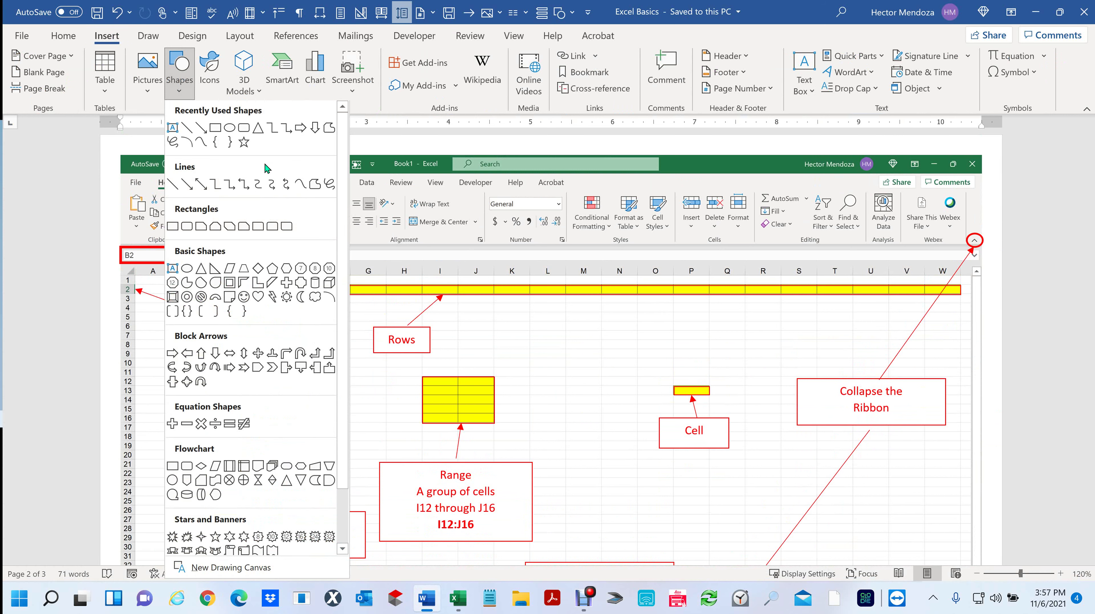
pyautogui.click(215, 128)
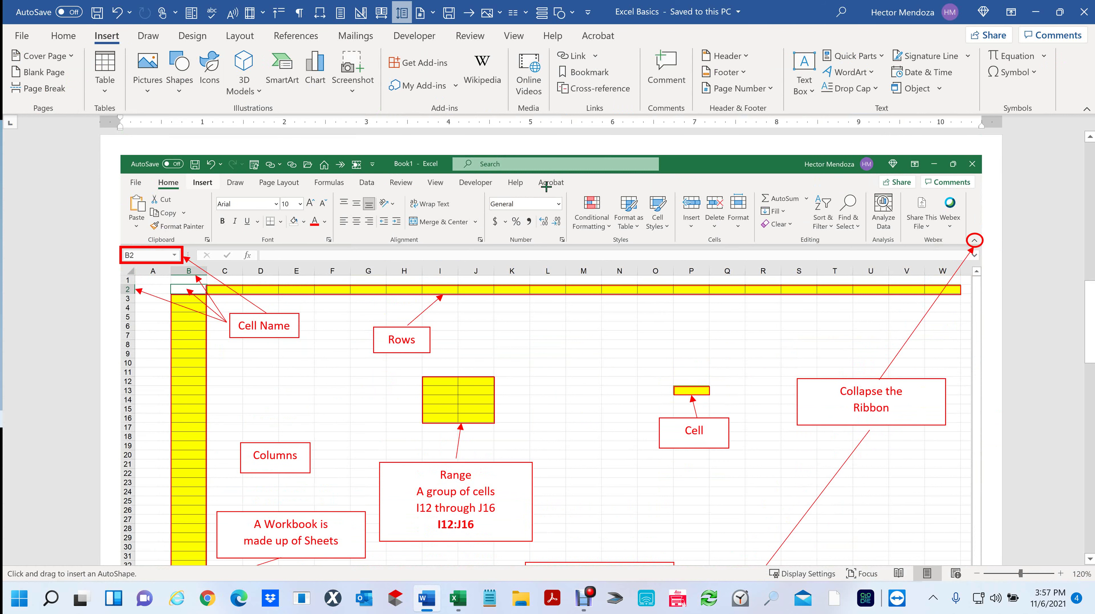
pyautogui.moveTo(917, 214); pyautogui.dragTo(999, 271)
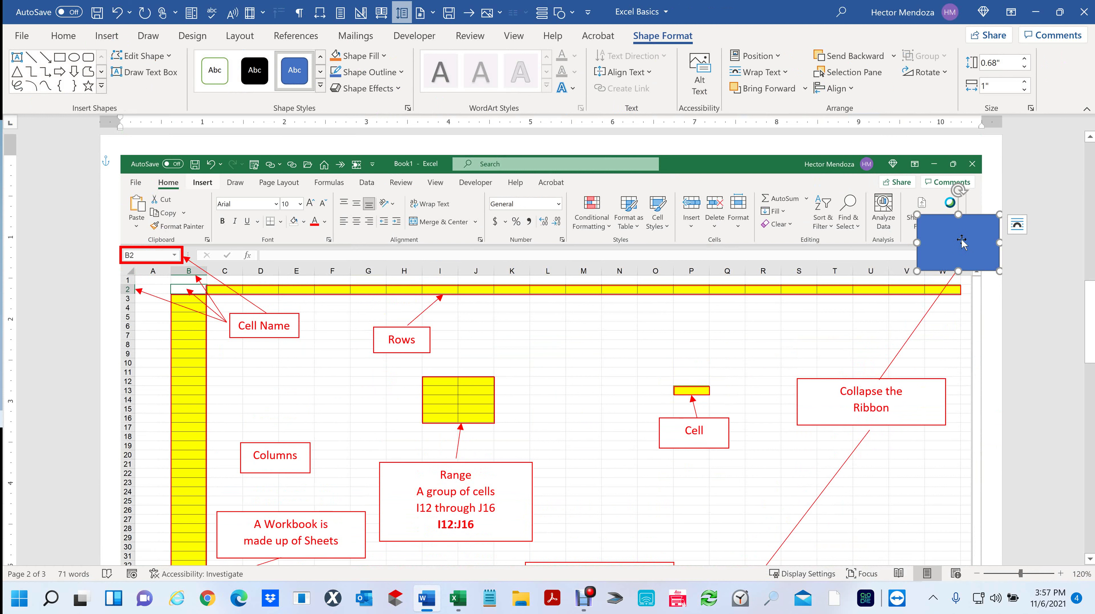
# Duplicate the rectangle and position copies over the Collapse the Ribbon and Cell callouts
pyautogui.hotkey('ctrl', 'c')
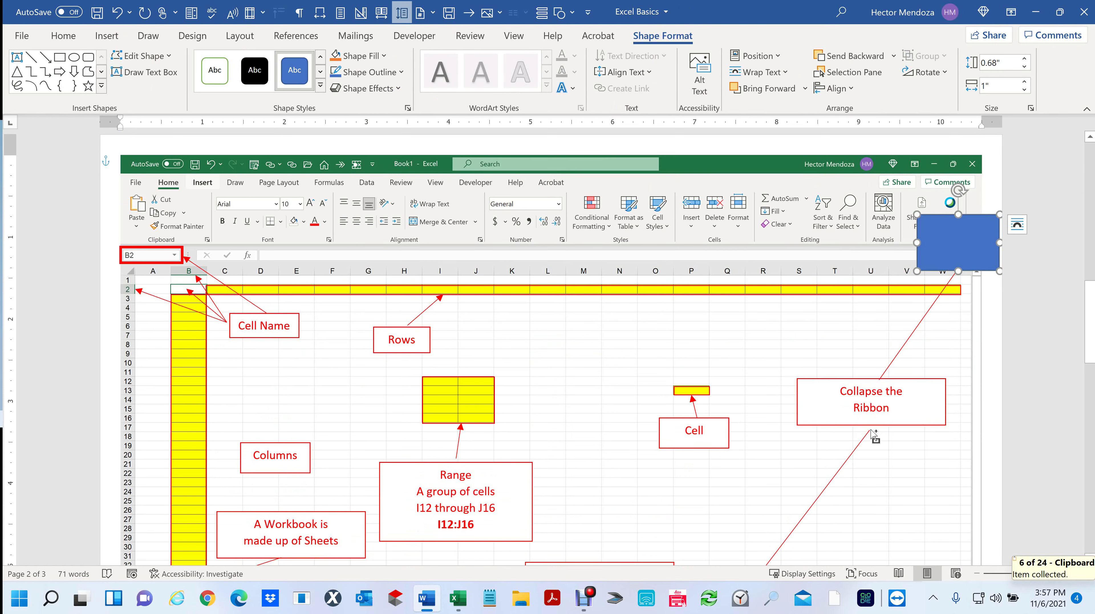
pyautogui.hotkey('ctrl', 'v')
pyautogui.moveTo(959, 262); pyautogui.dragTo(955, 448)
pyautogui.click(739, 374)
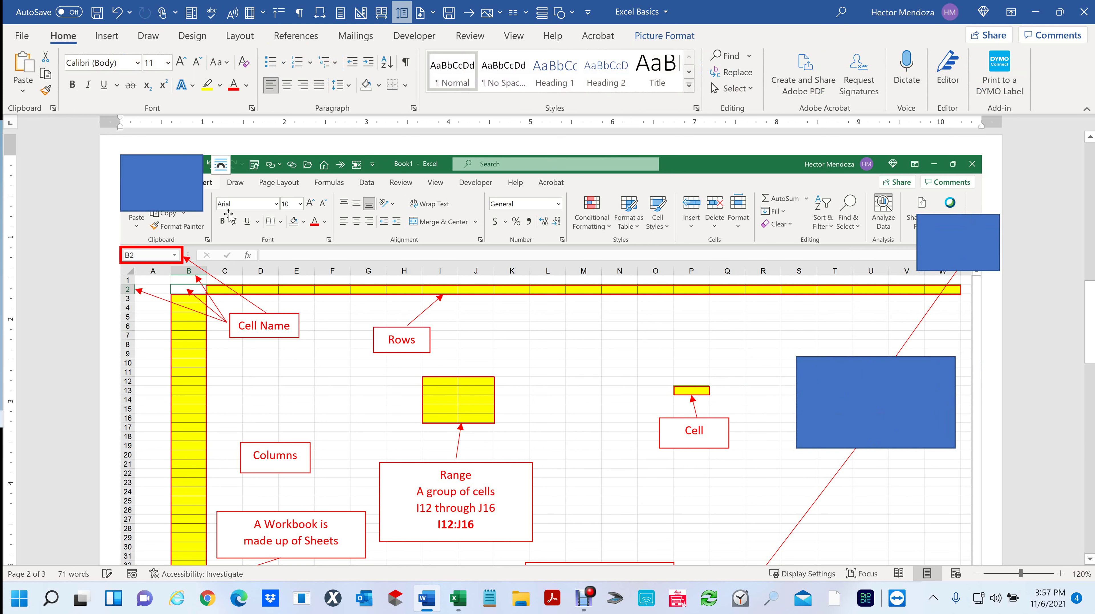
pyautogui.moveTo(154, 182); pyautogui.dragTo(659, 389)
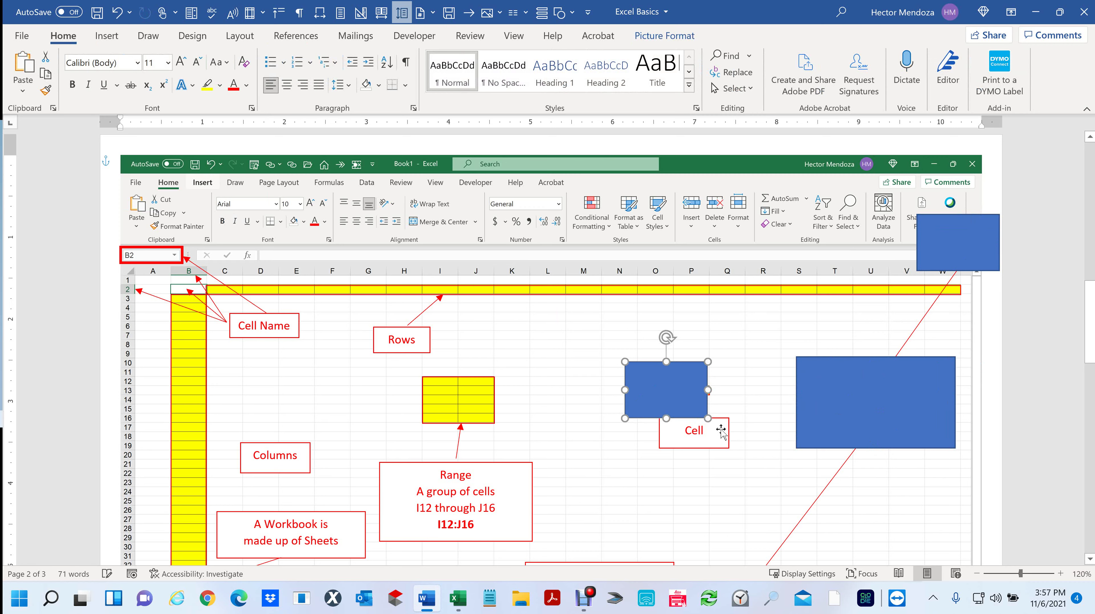
pyautogui.moveTo(706, 417); pyautogui.dragTo(762, 473)
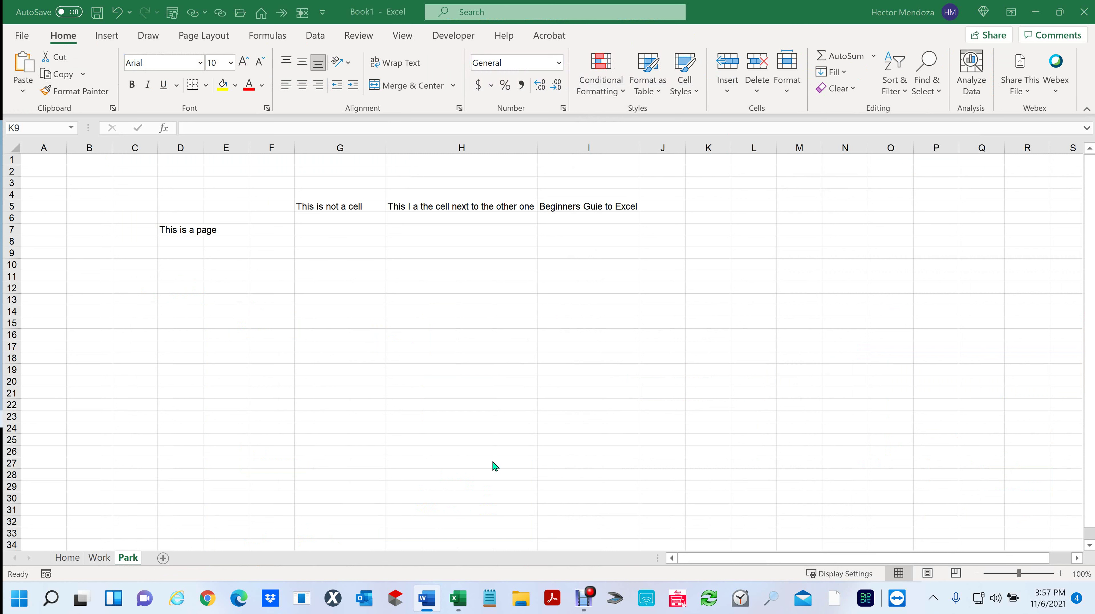
pyautogui.click(324, 311)
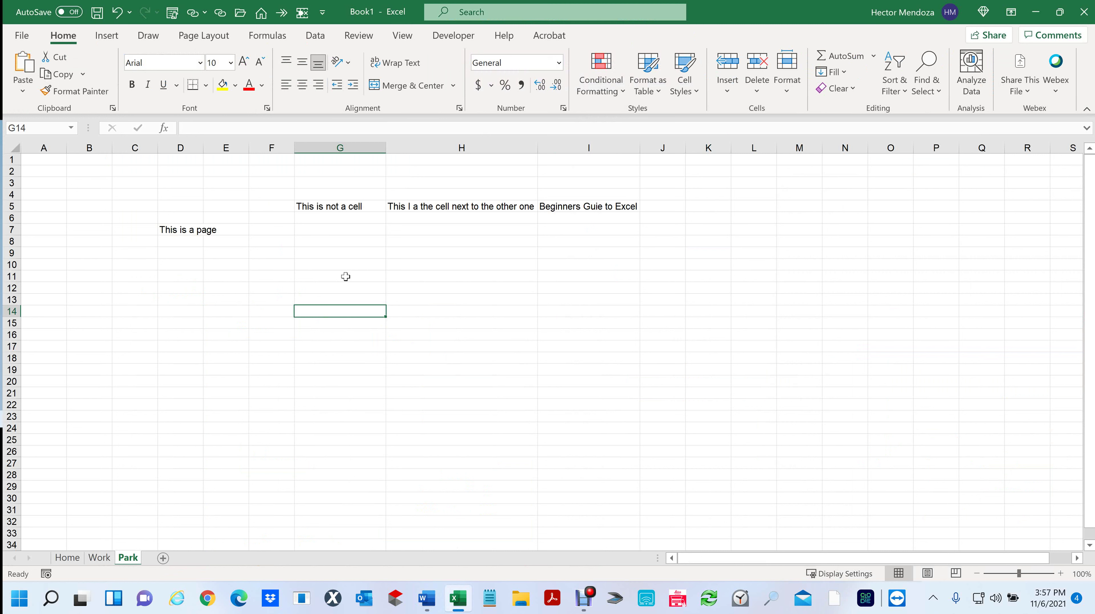
pyautogui.click(605, 342)
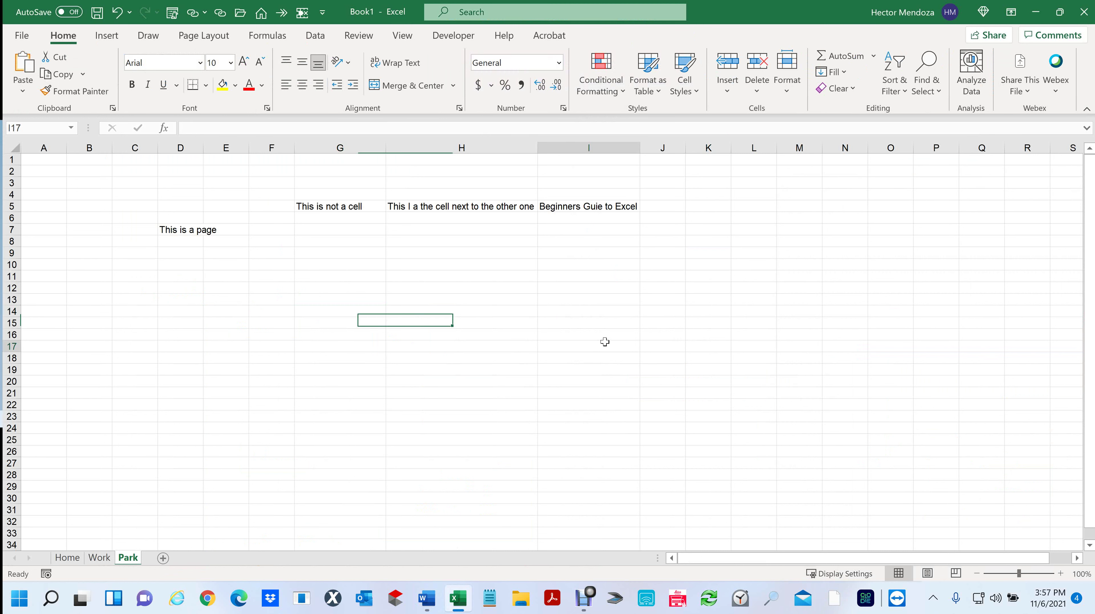
pyautogui.click(332, 318)
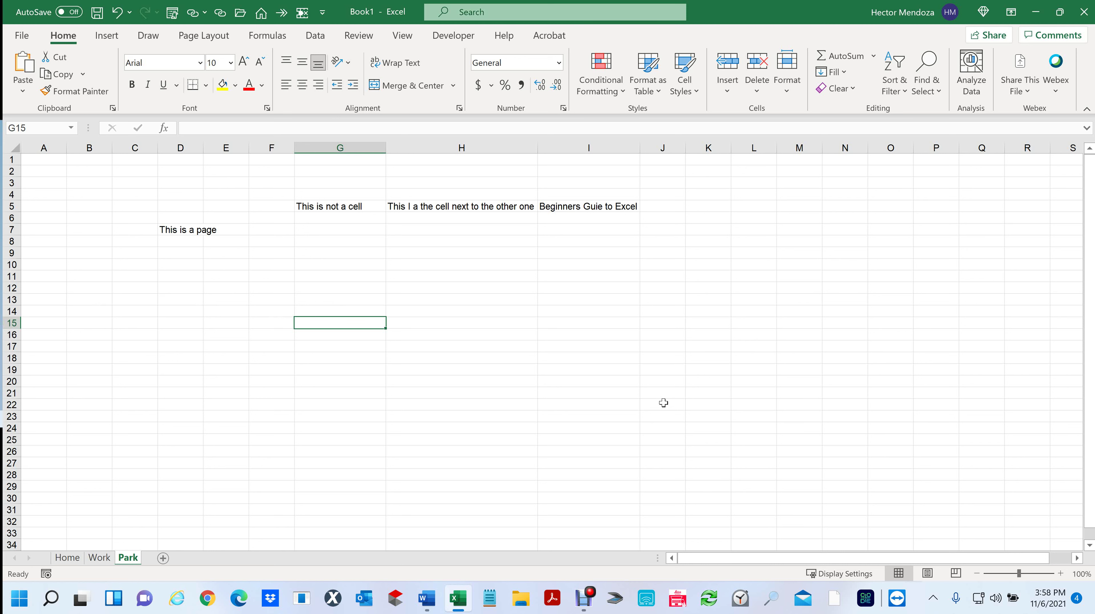
pyautogui.click(11, 171)
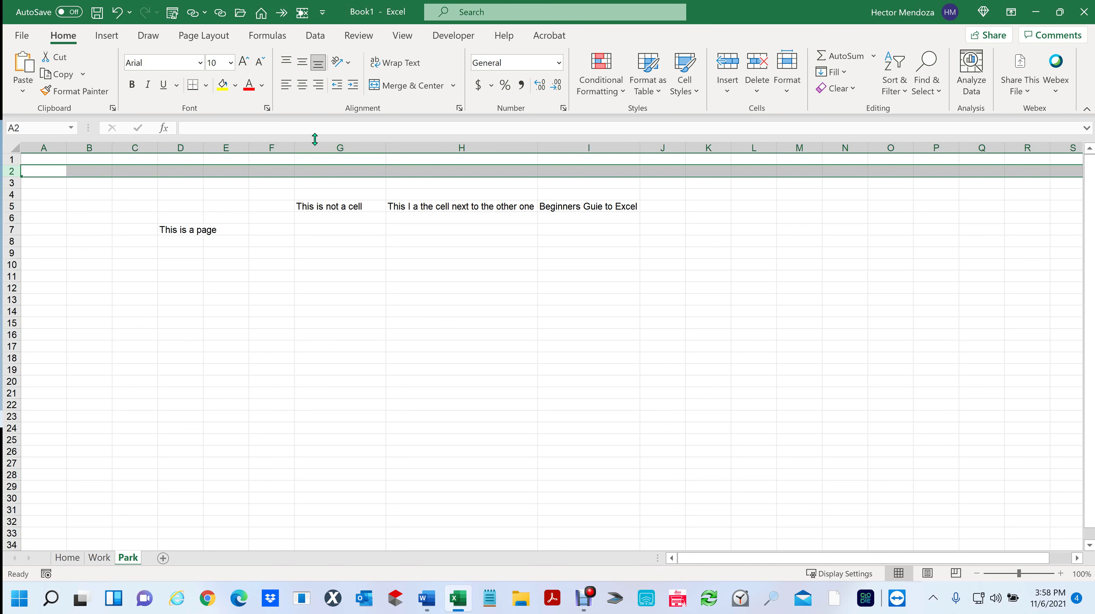
pyautogui.click(275, 149)
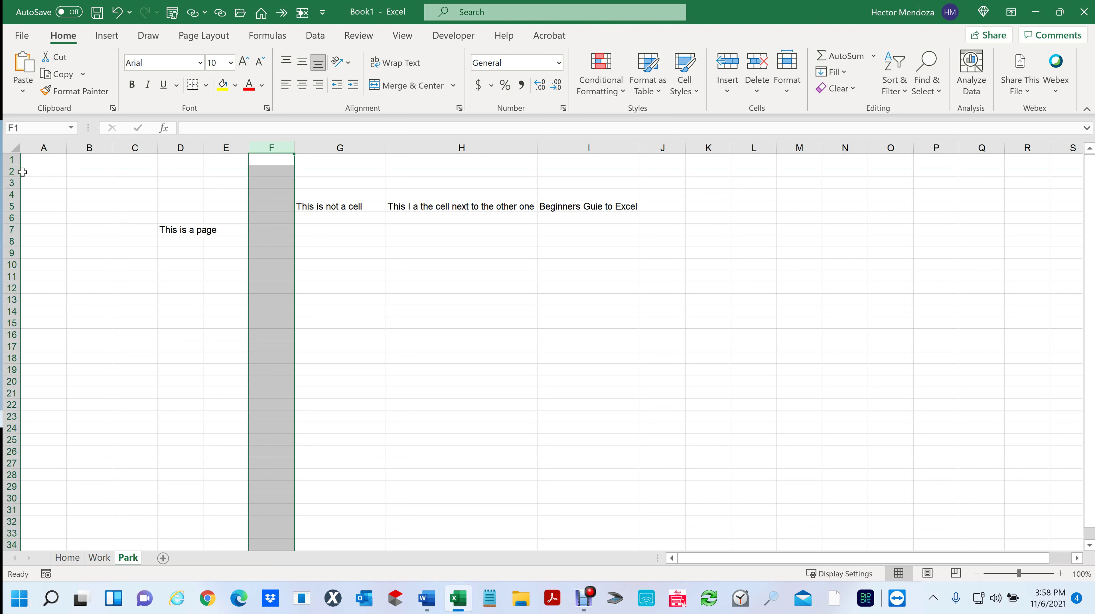
pyautogui.click(12, 171)
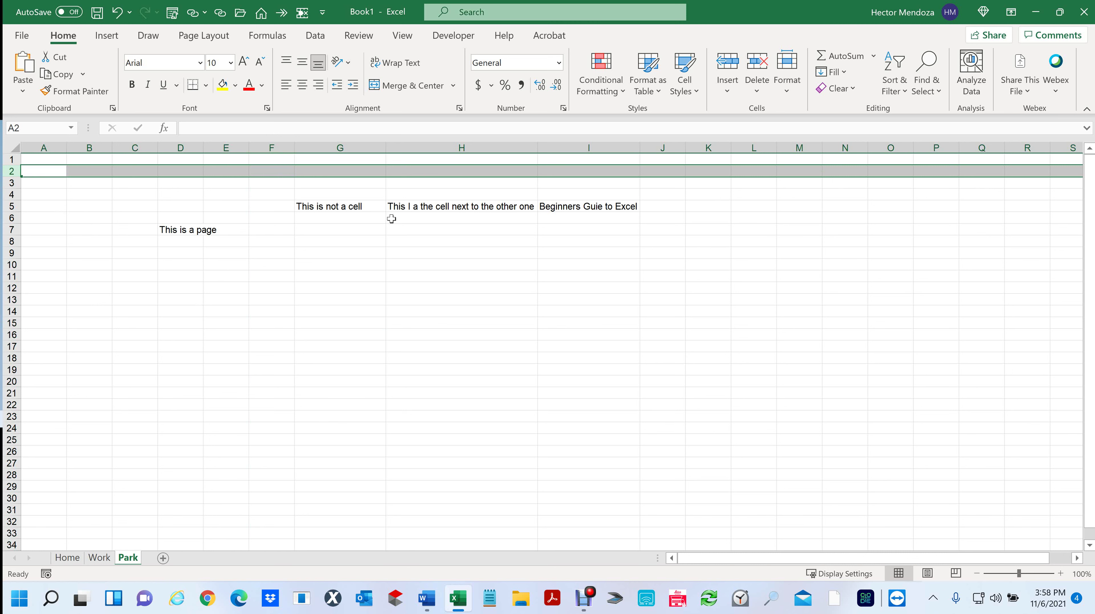
pyautogui.click(268, 149)
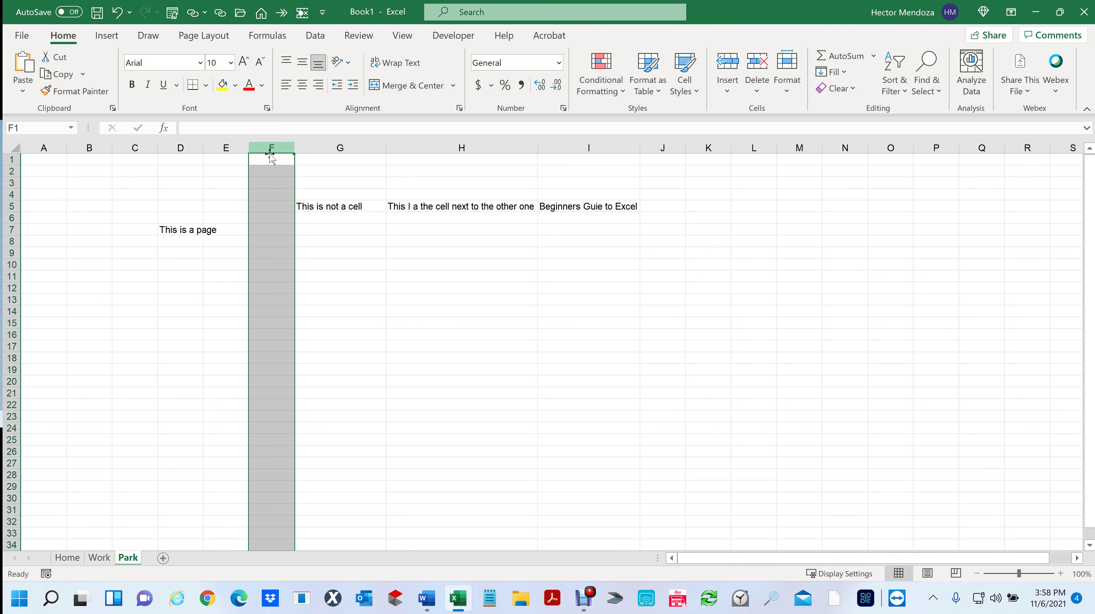
pyautogui.click(275, 195)
pyautogui.click(268, 333)
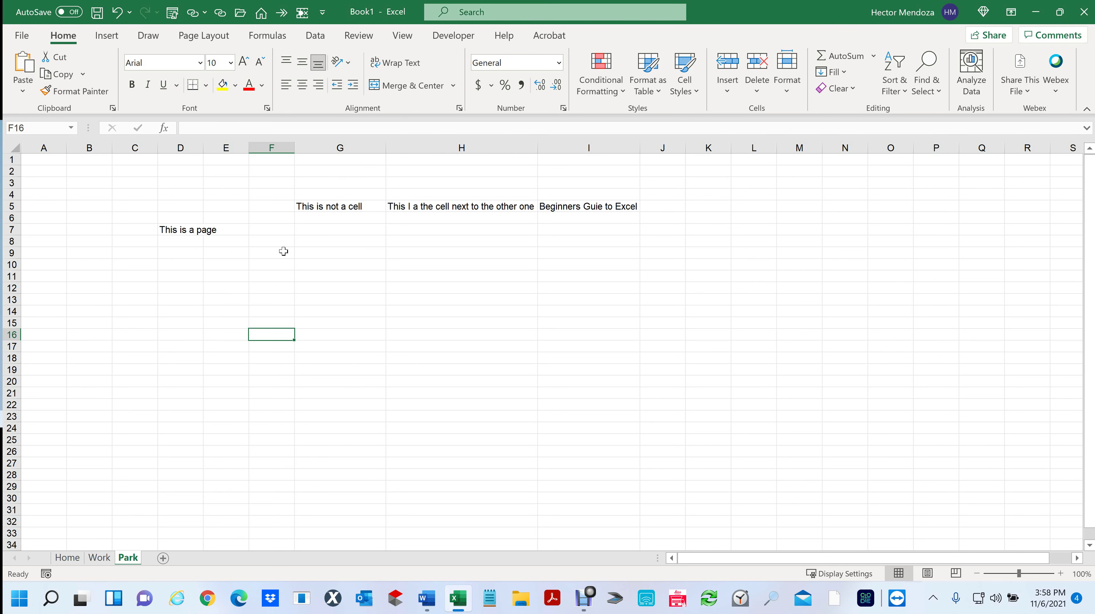
pyautogui.click(172, 230)
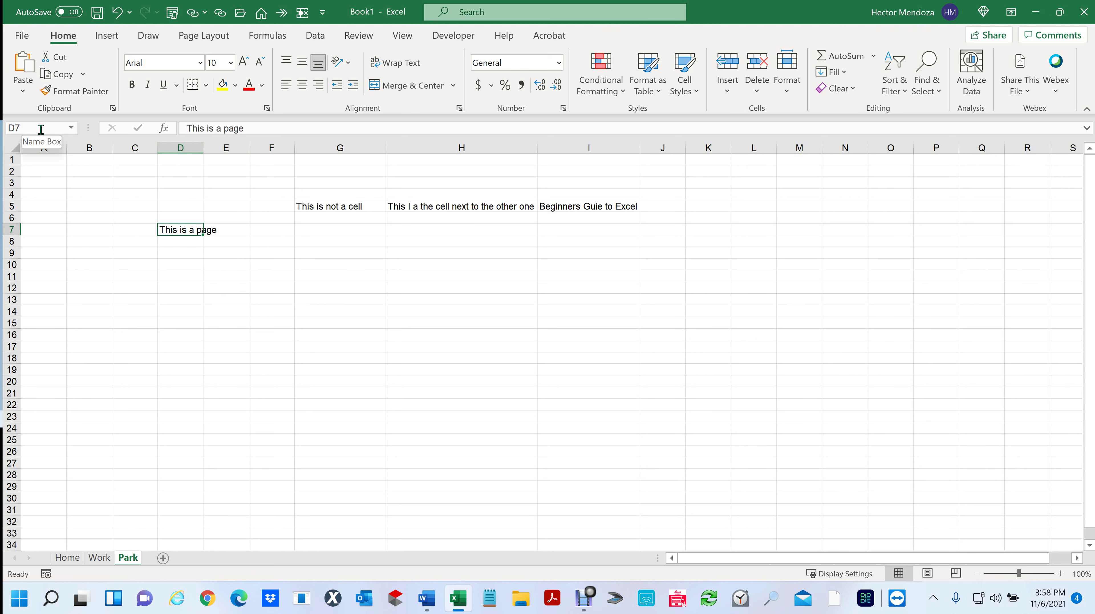
pyautogui.click(340, 348)
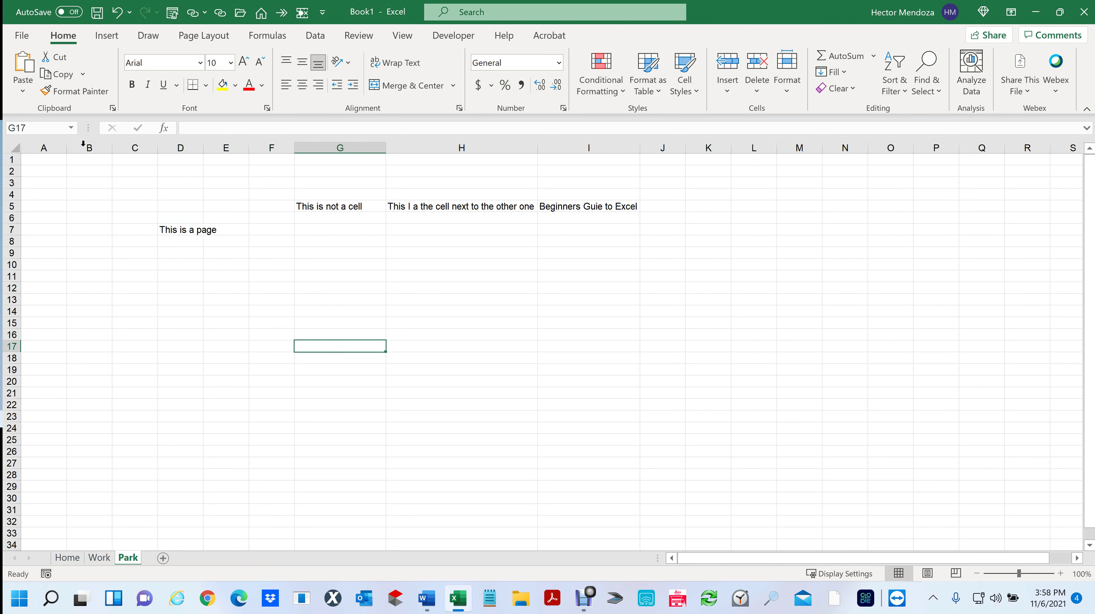
pyautogui.click(533, 390)
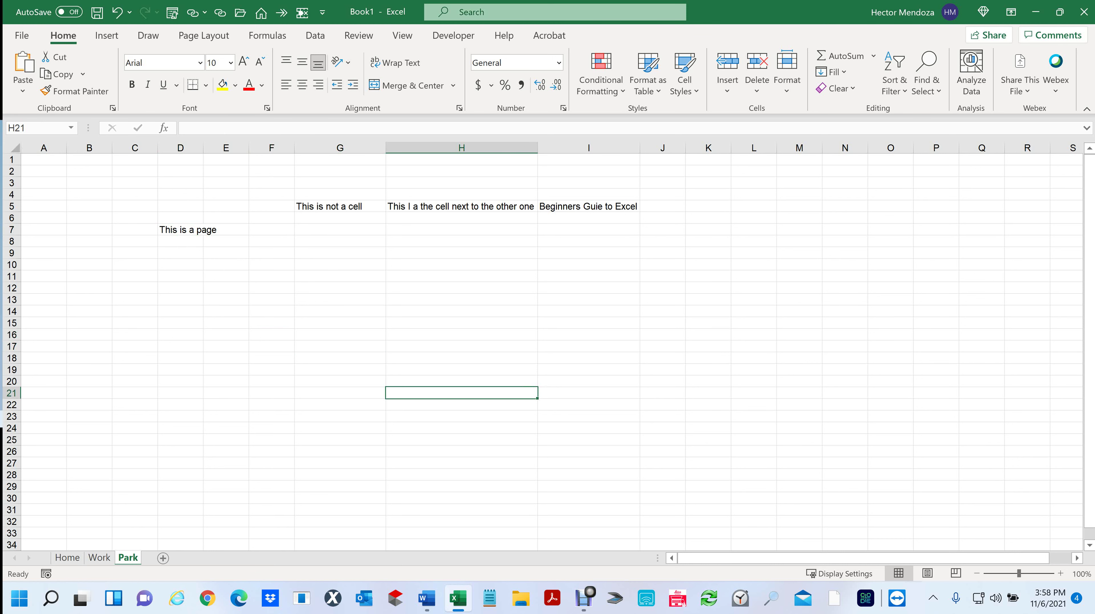
pyautogui.hotkey('alt', 'Tab')
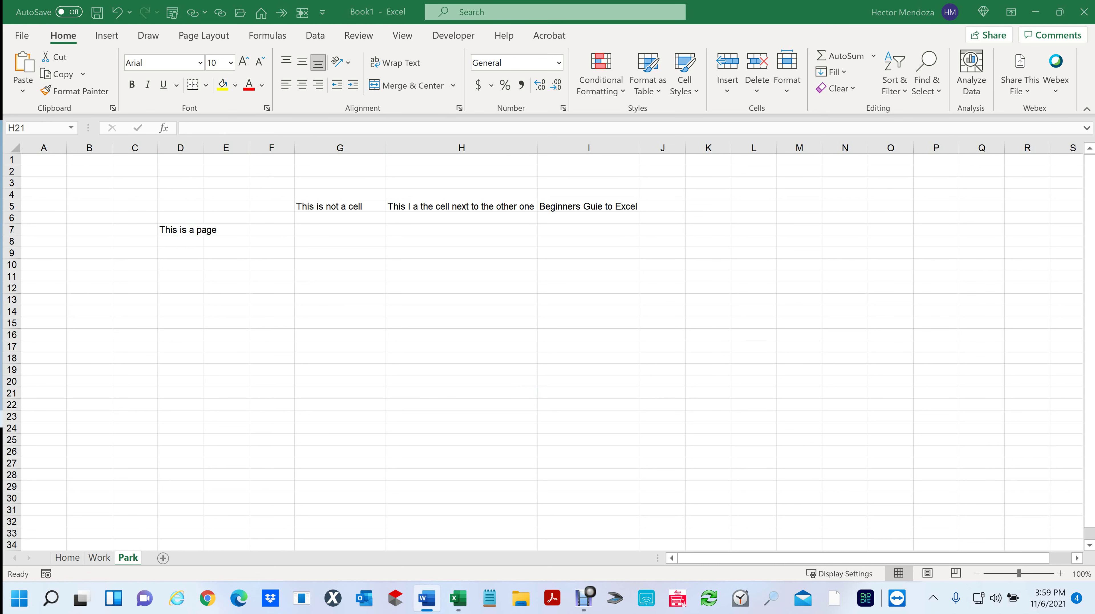
pyautogui.hotkey('ctrl', 'c')
pyautogui.hotkey('alt', 'Tab')
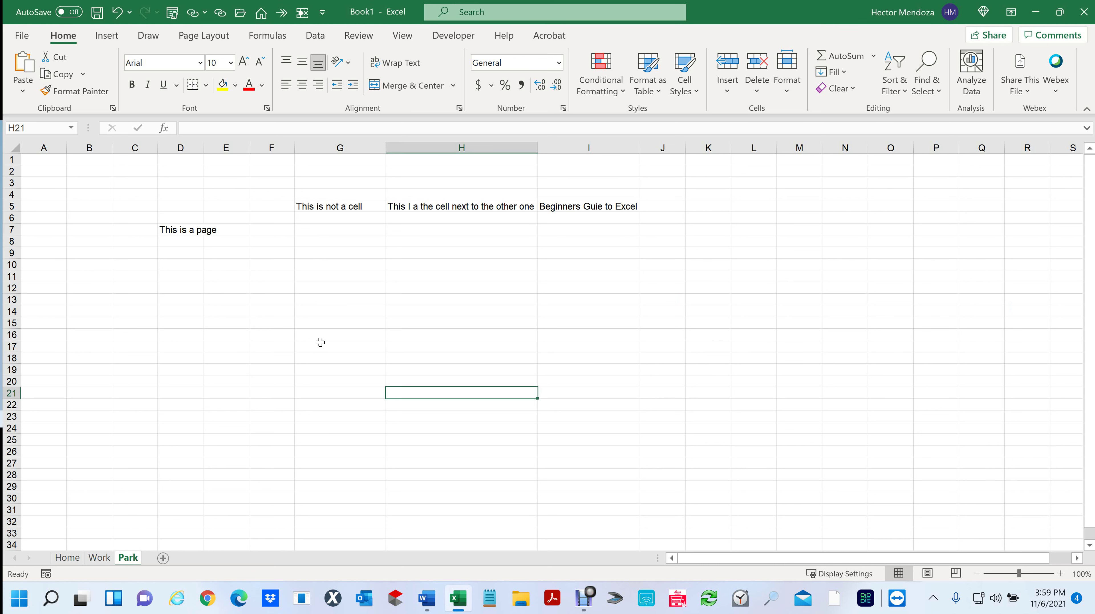
pyautogui.click(321, 342)
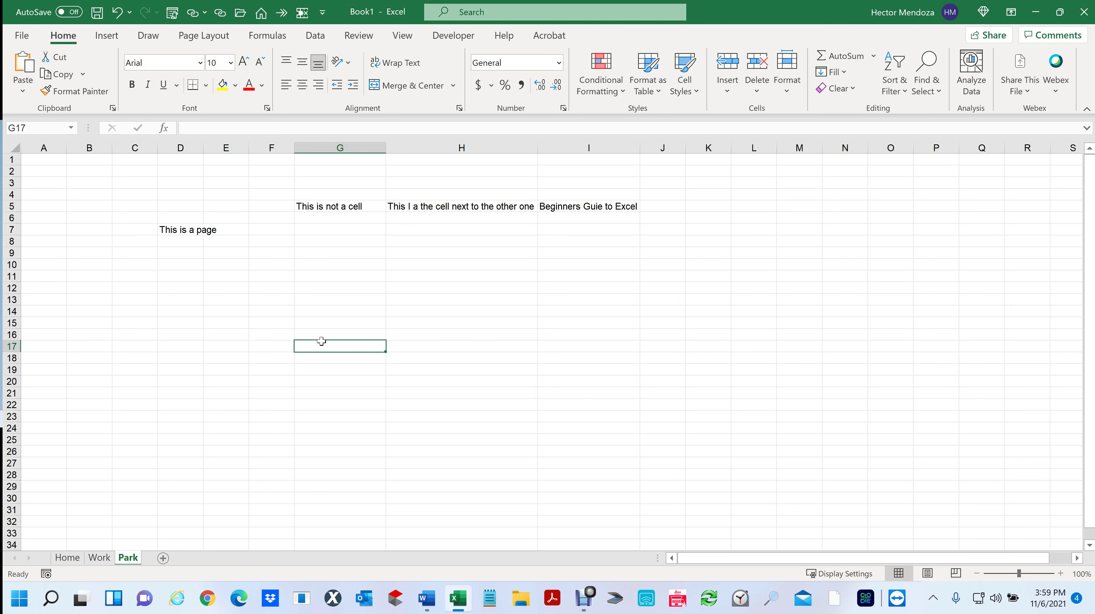
pyautogui.moveTo(320, 299); pyautogui.dragTo(430, 356)
pyautogui.moveTo(176, 334); pyautogui.dragTo(256, 410)
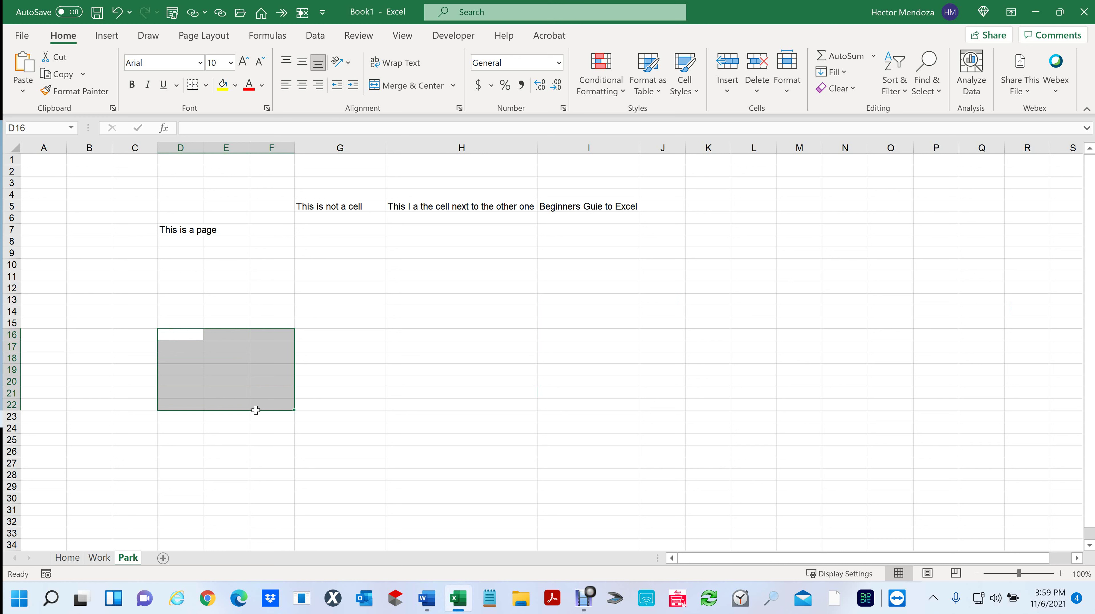
# Apply Inside and Outline borders to the cell block D15:F22
pyautogui.click(163, 336)
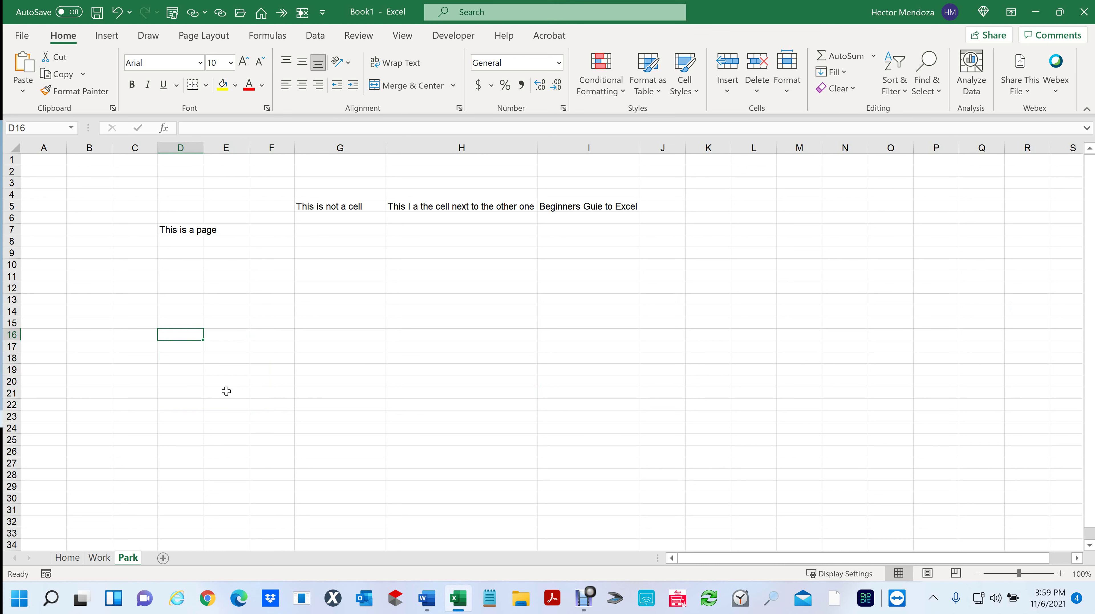
pyautogui.click(268, 399)
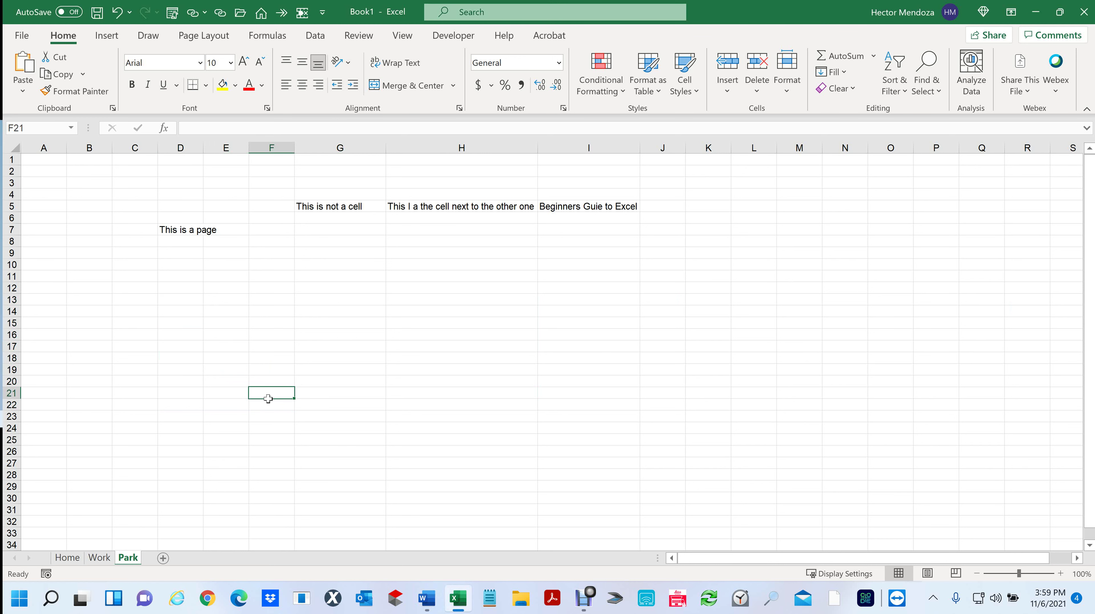
pyautogui.moveTo(169, 320); pyautogui.dragTo(273, 405)
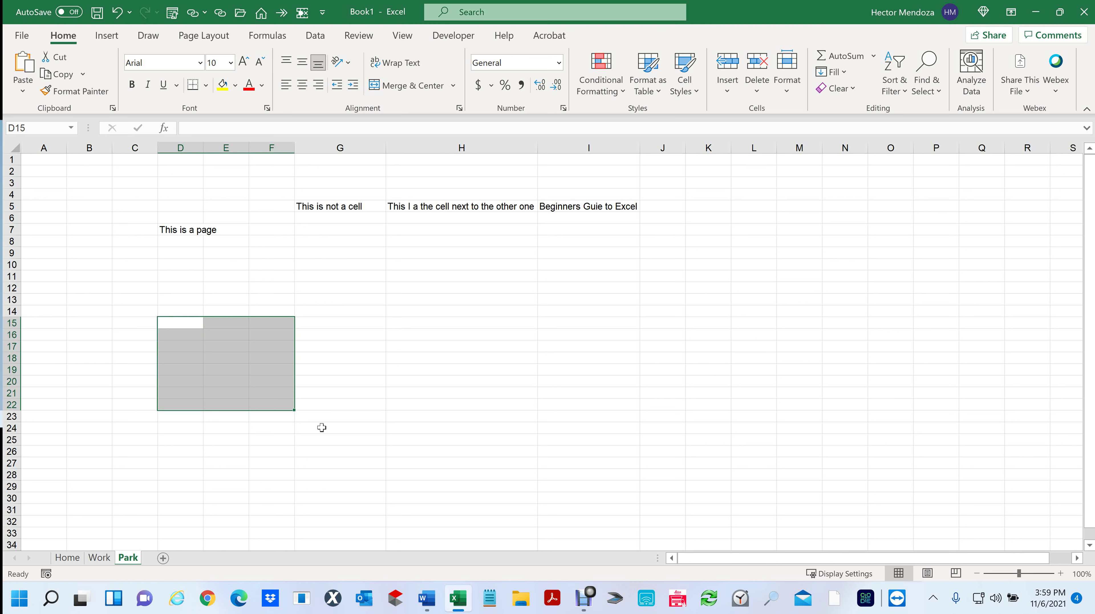
pyautogui.hotkey('ctrl', '1')
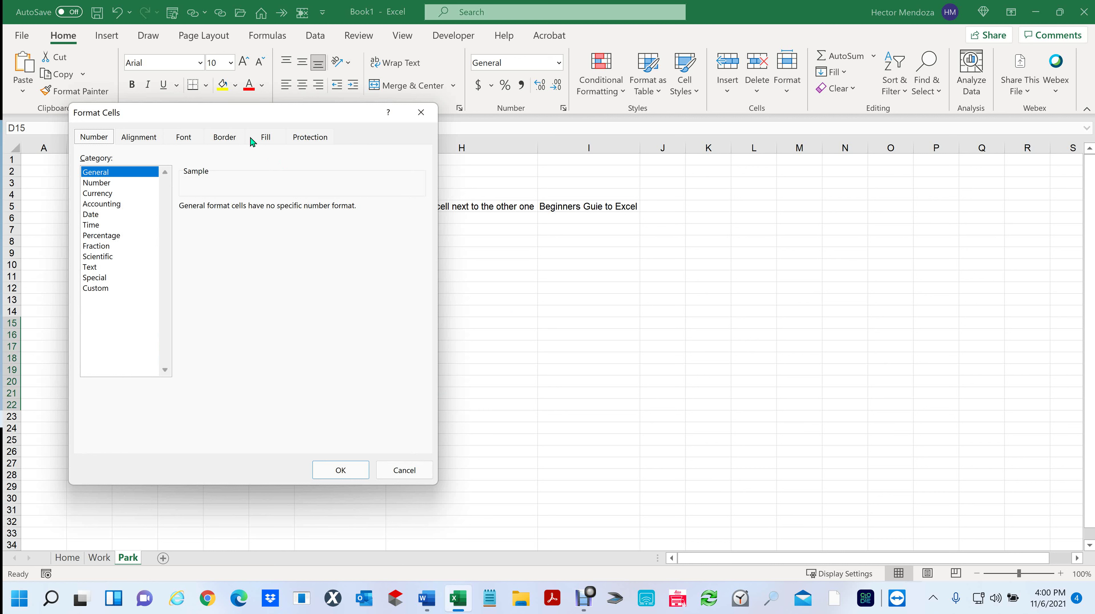
pyautogui.click(223, 138)
pyautogui.click(318, 190)
pyautogui.click(272, 193)
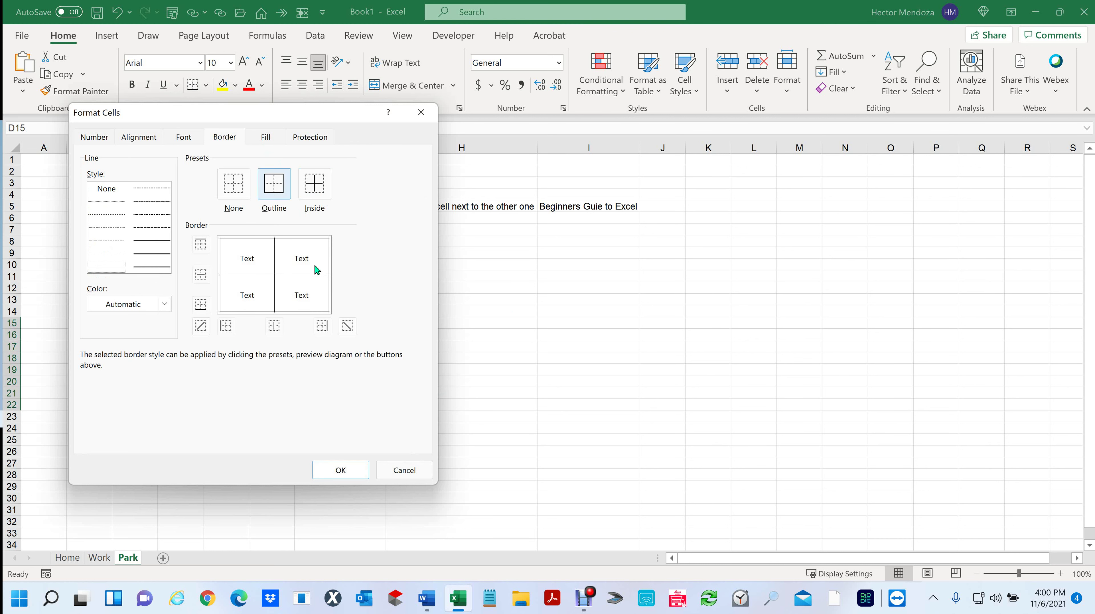
pyautogui.click(340, 471)
pyautogui.moveTo(340, 475); pyautogui.dragTo(409, 475)
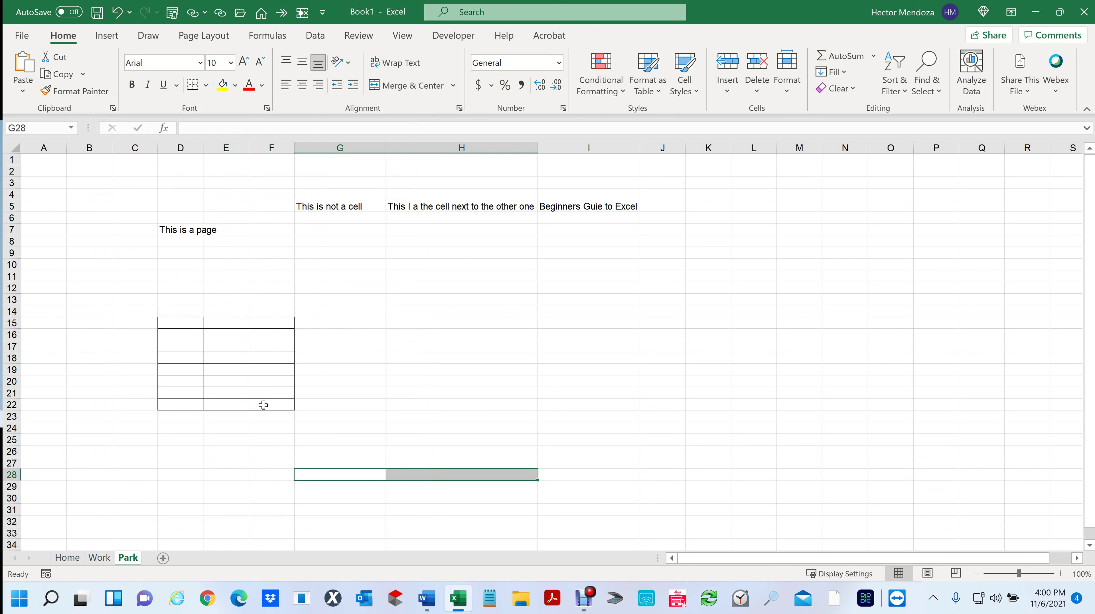
# Enter the range label 'D15:F22' in cell D28 below the table
pyautogui.click(326, 287)
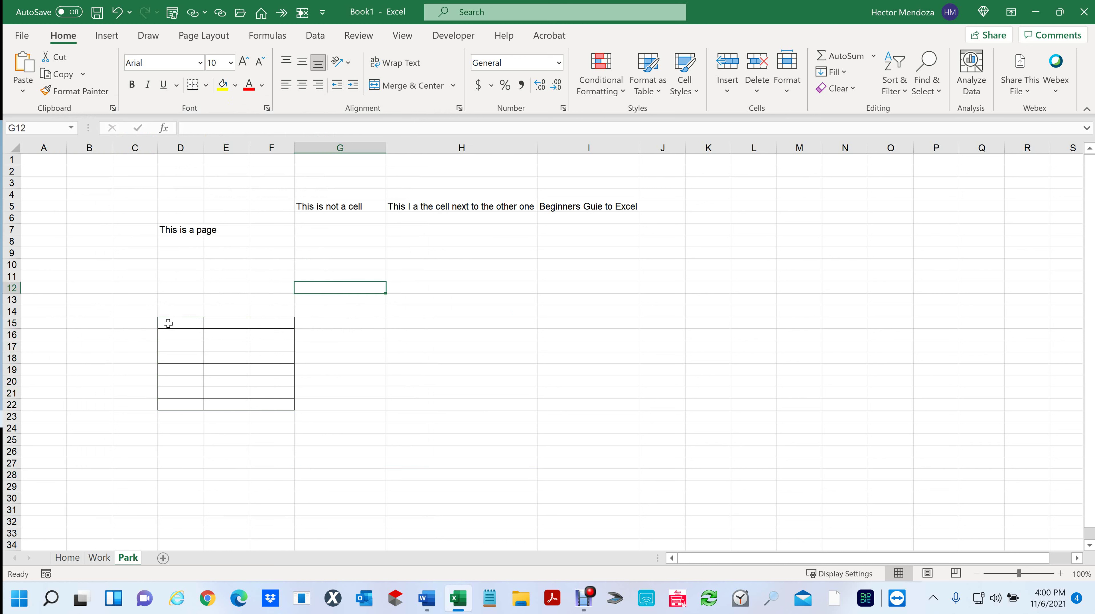
pyautogui.moveTo(168, 323); pyautogui.dragTo(266, 405)
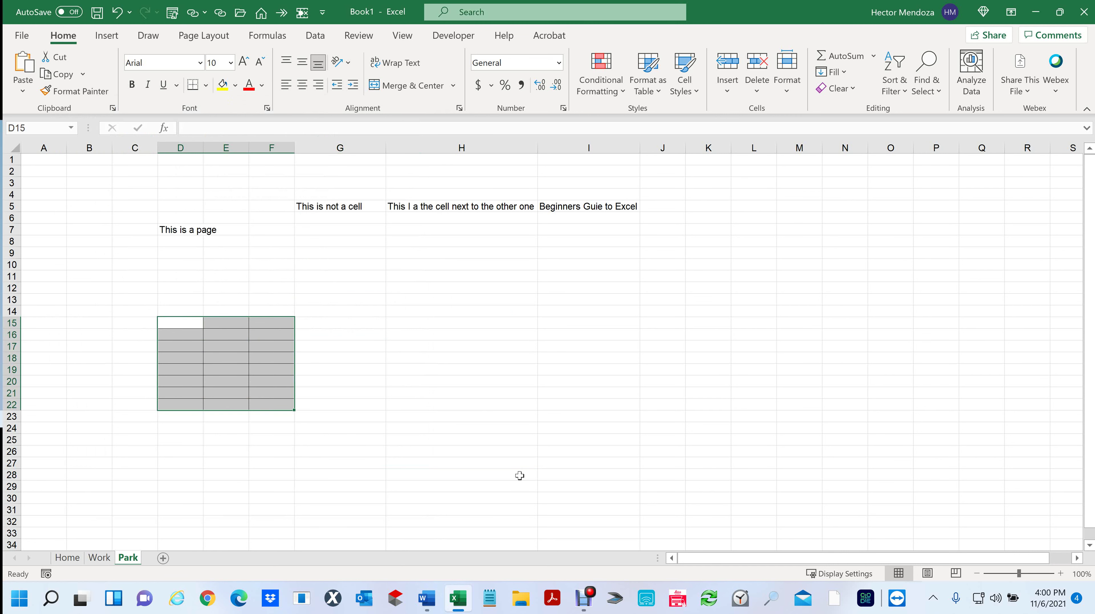
pyautogui.scroll(-1, 519, 476)
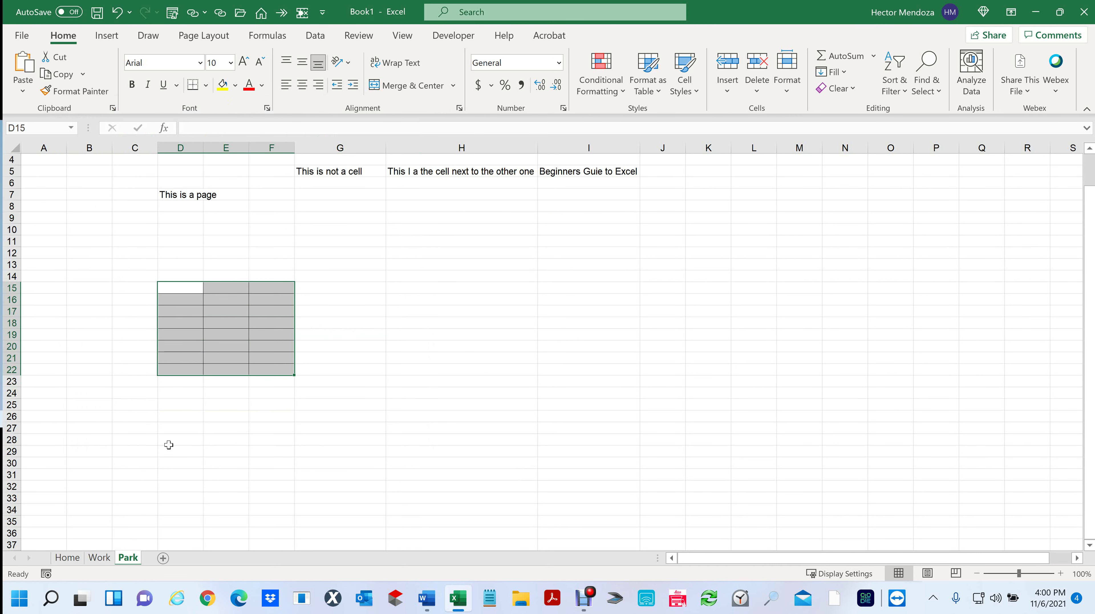
pyautogui.click(180, 288)
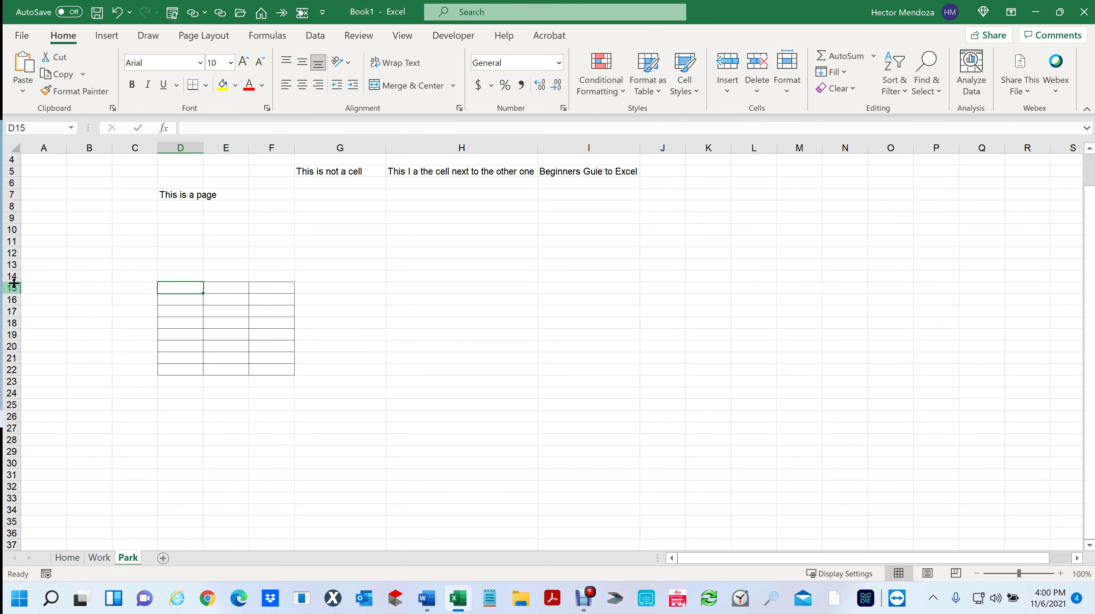
pyautogui.click(183, 439)
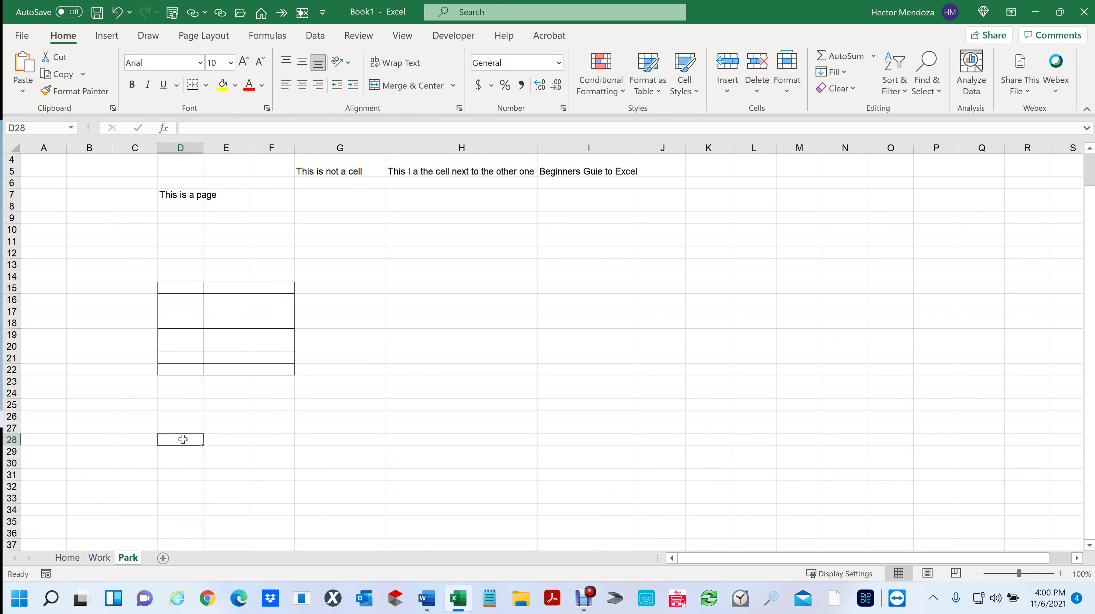
pyautogui.write('D15')
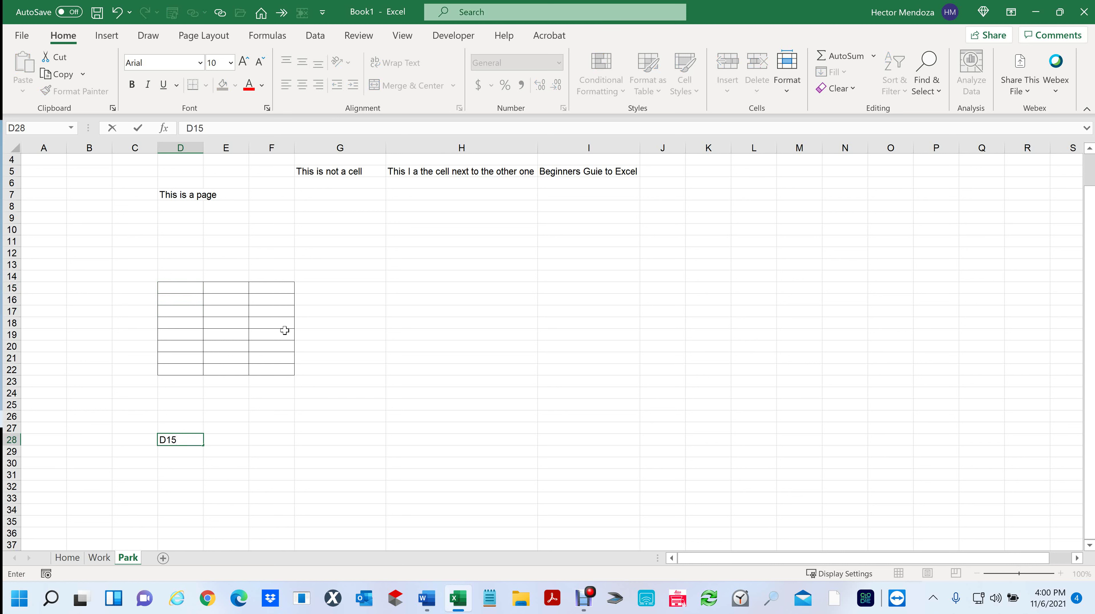
pyautogui.click(182, 441)
pyautogui.write('D')
pyautogui.press('BackSpace')
pyautogui.write('F22')
pyautogui.hotkey('ctrl', 'Return')
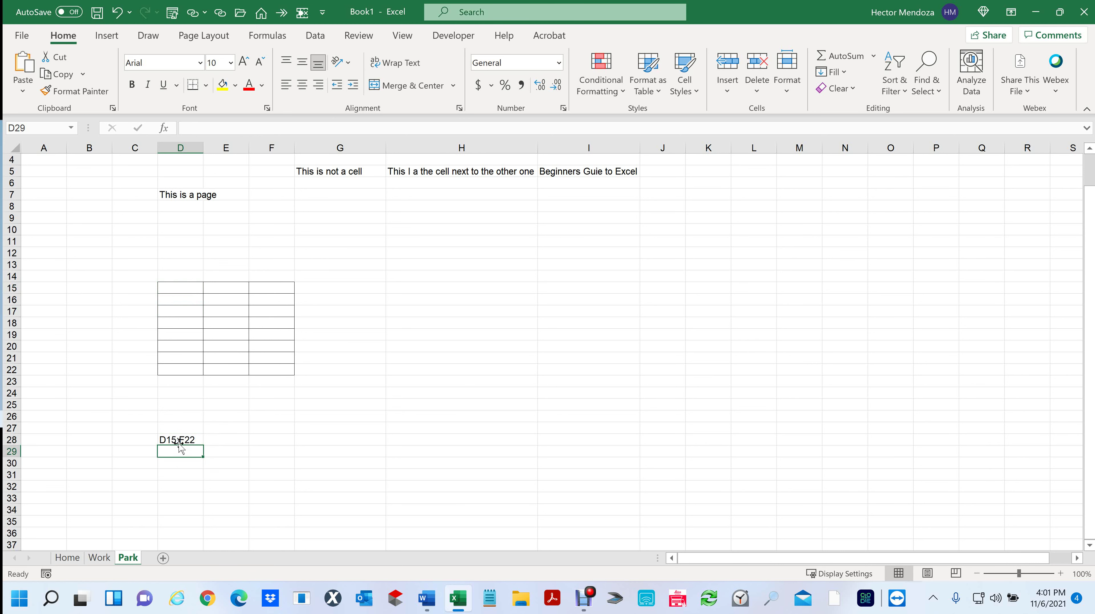
# Reselect D15:F22, copy content in the Word document, and return to Excel
pyautogui.moveTo(172, 285); pyautogui.dragTo(260, 367)
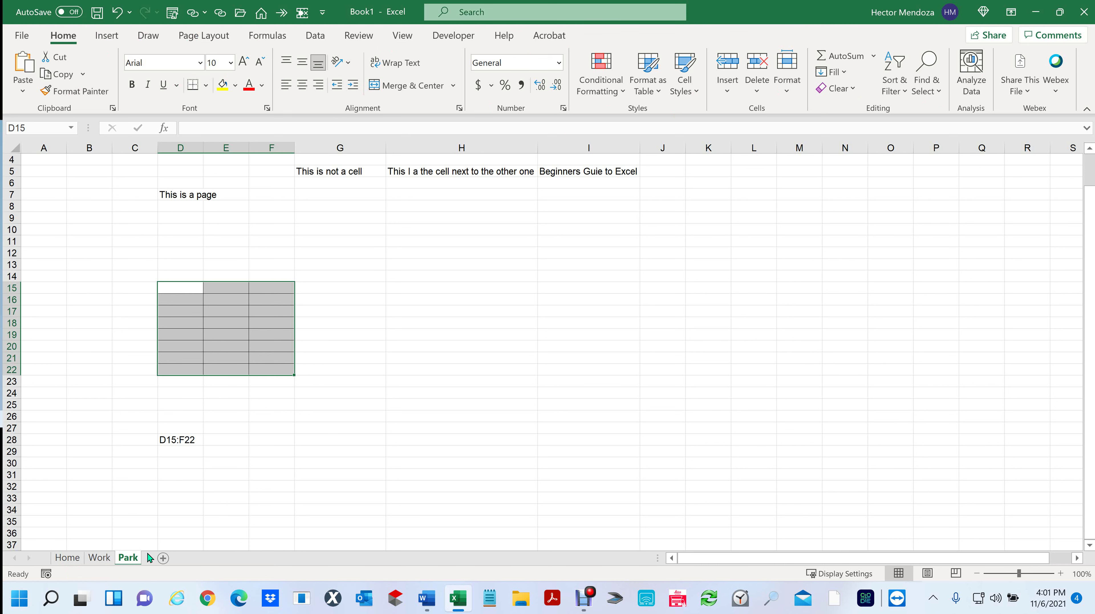
pyautogui.click(439, 343)
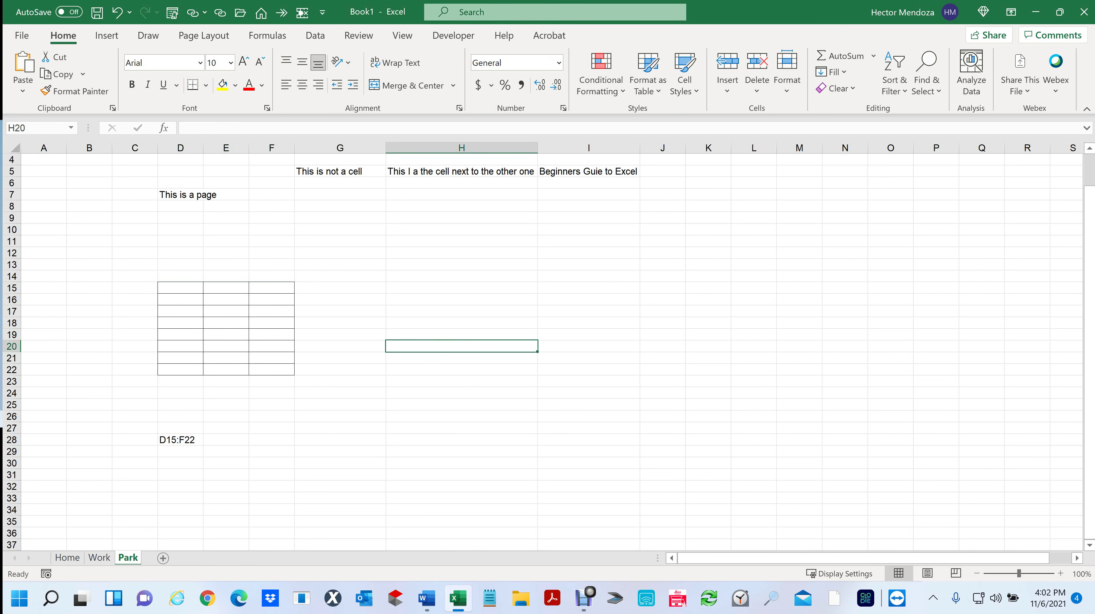
pyautogui.click(427, 598)
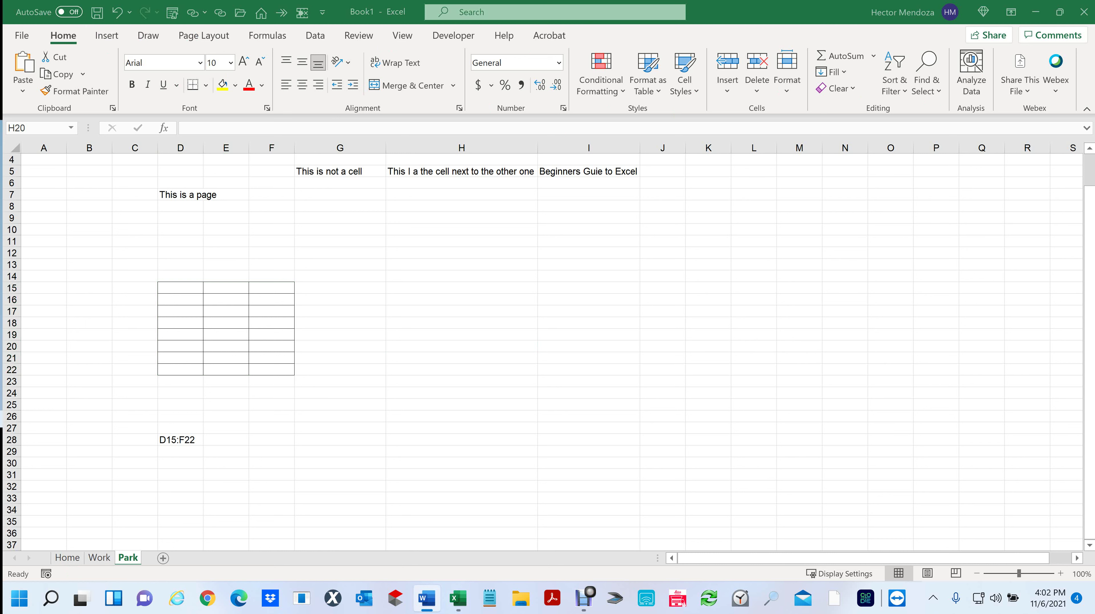
pyautogui.hotkey('ctrl', 'c')
pyautogui.hotkey('alt', 'Tab')
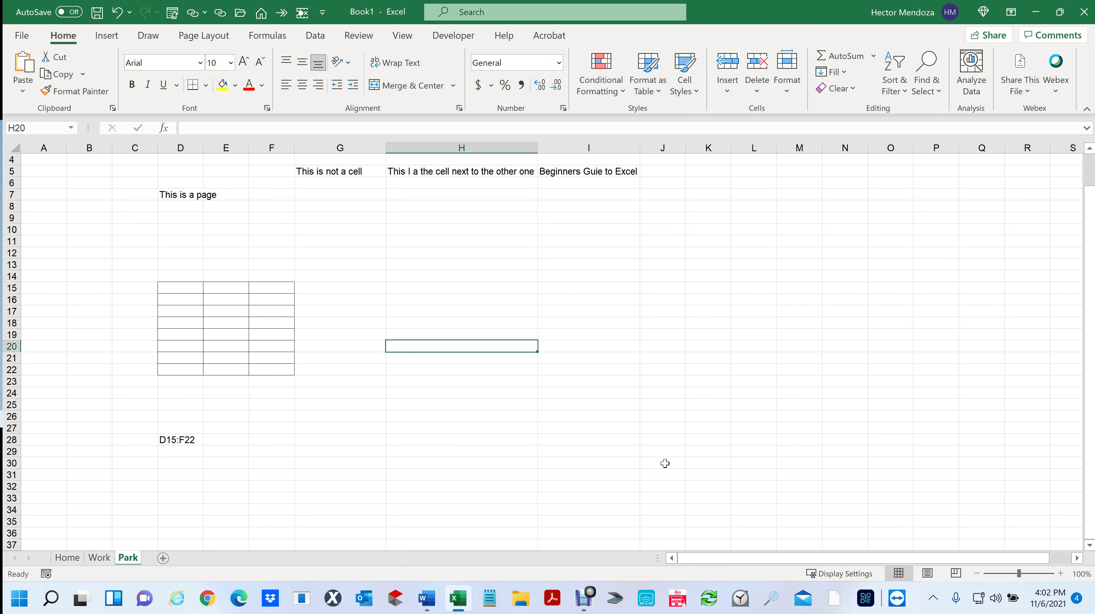
# Clear all text from the range A1:J30
pyautogui.moveTo(665, 463); pyautogui.dragTo(25, 94)
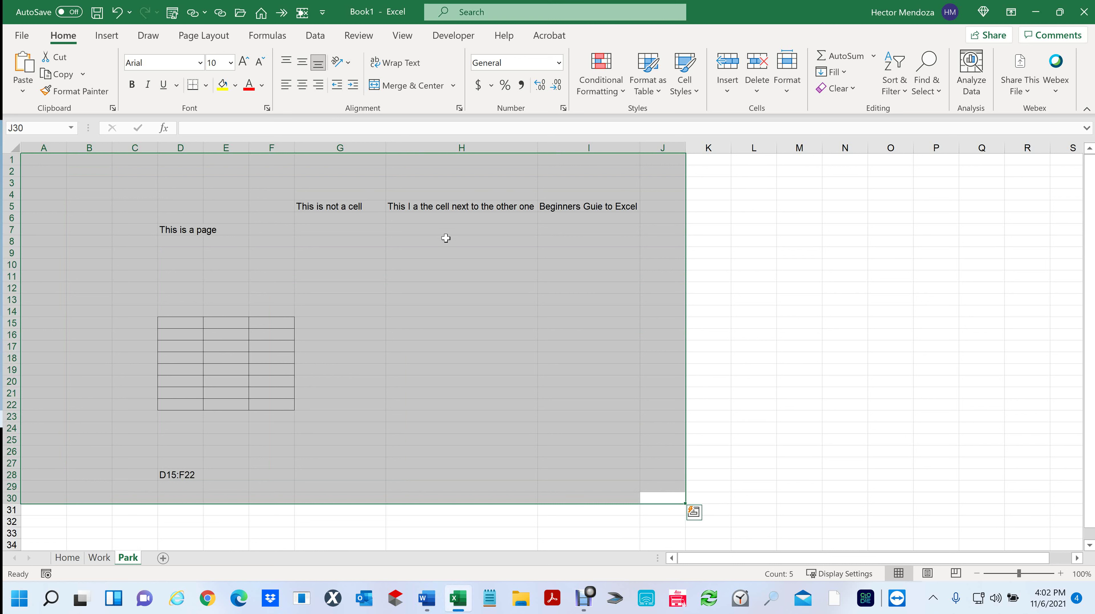
pyautogui.press('Delete')
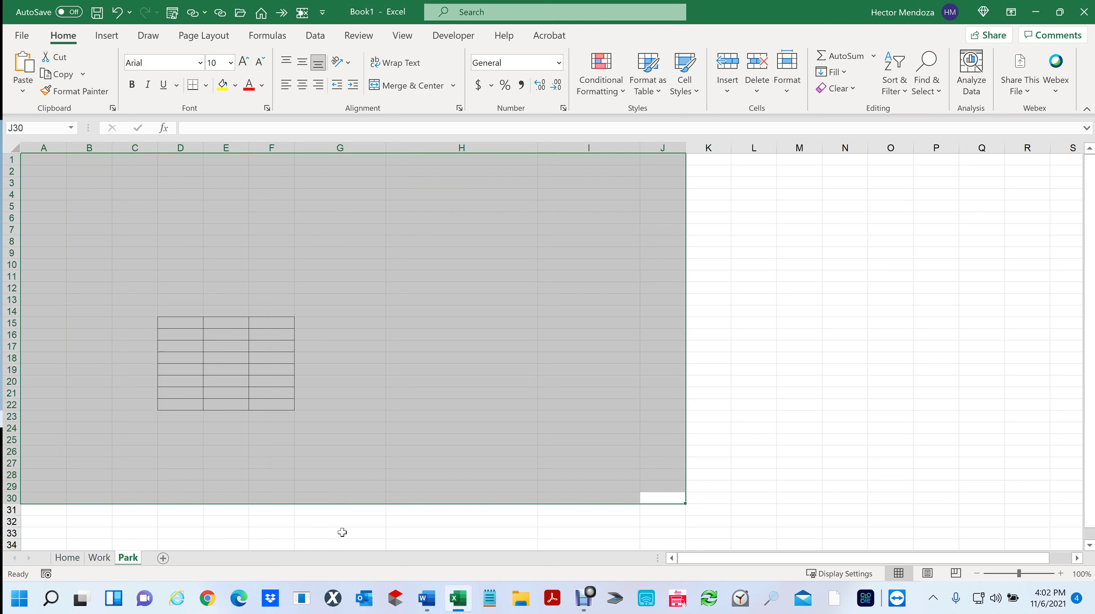
pyautogui.click(746, 449)
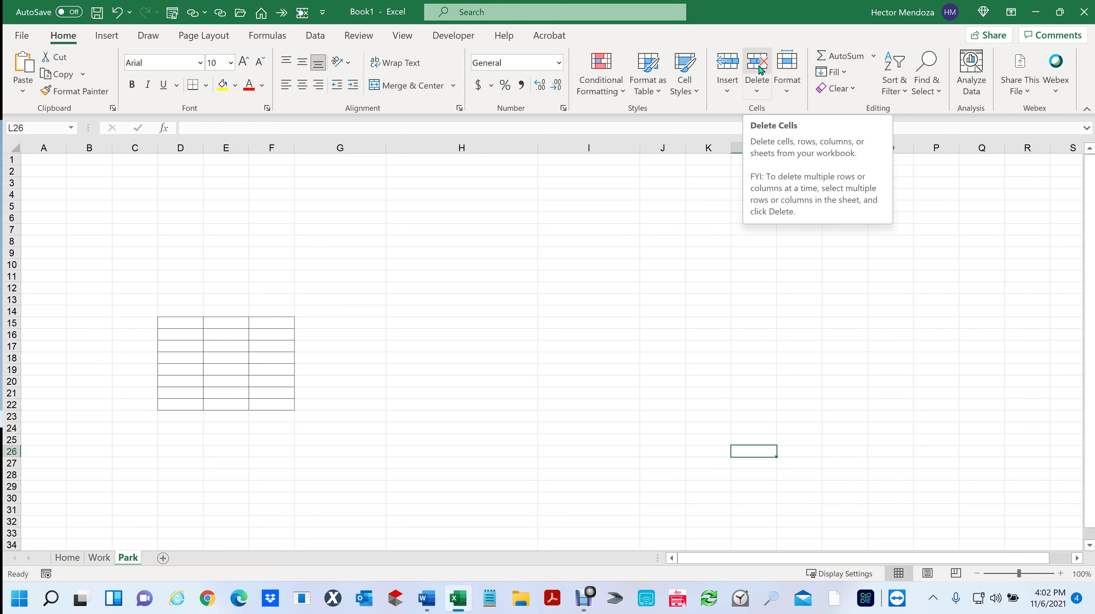
pyautogui.rightClick(446, 371)
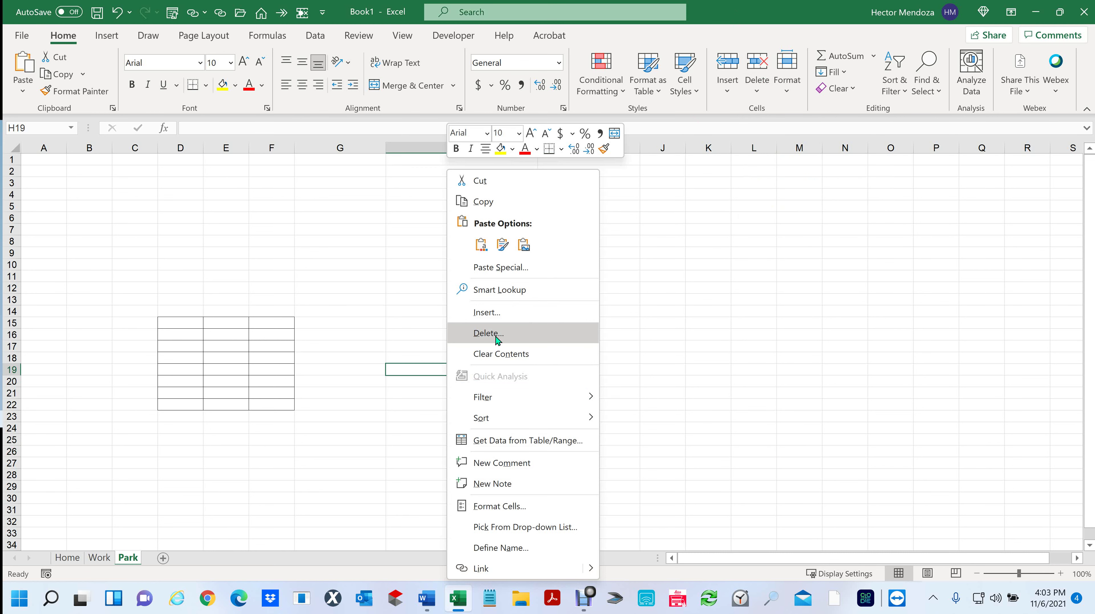
pyautogui.click(379, 325)
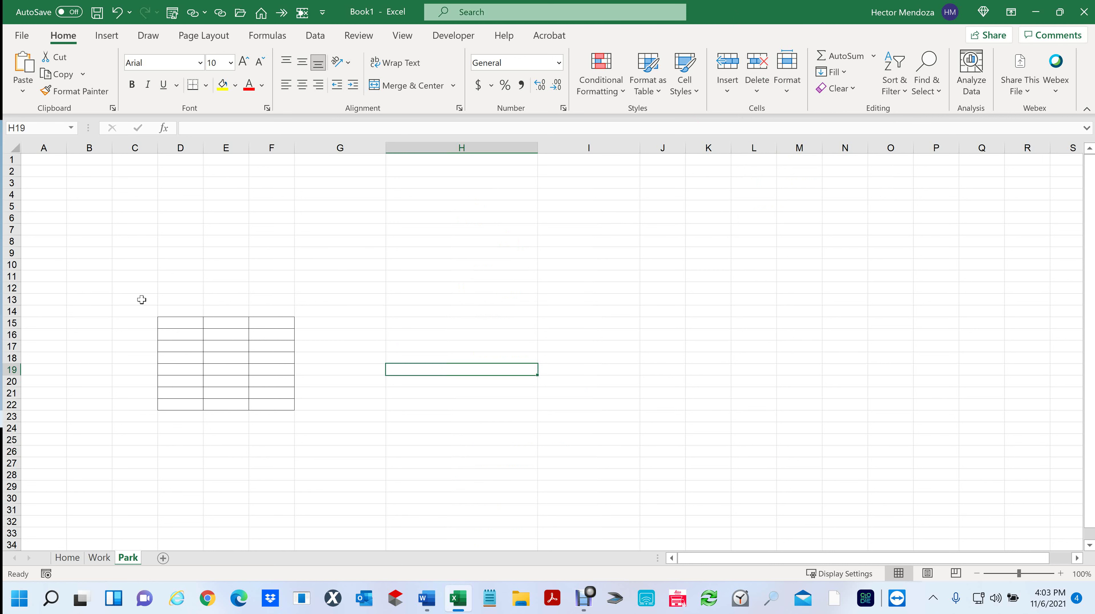
# Set the border preset to None for cells C13:G29
pyautogui.moveTo(137, 299); pyautogui.dragTo(349, 488)
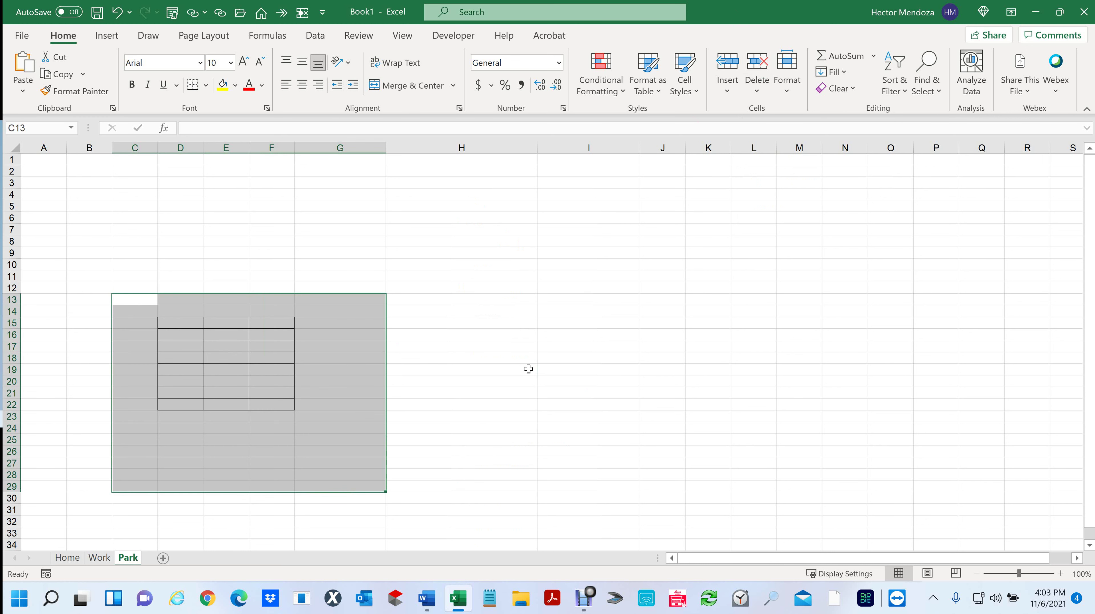
pyautogui.hotkey('ctrl', '1')
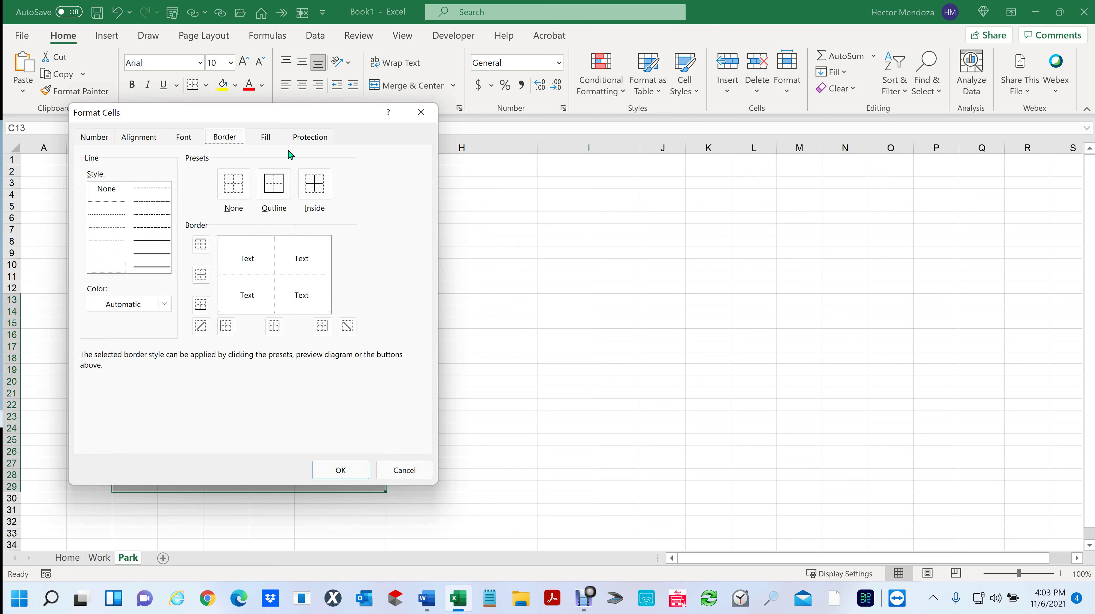
pyautogui.click(234, 183)
pyautogui.click(335, 471)
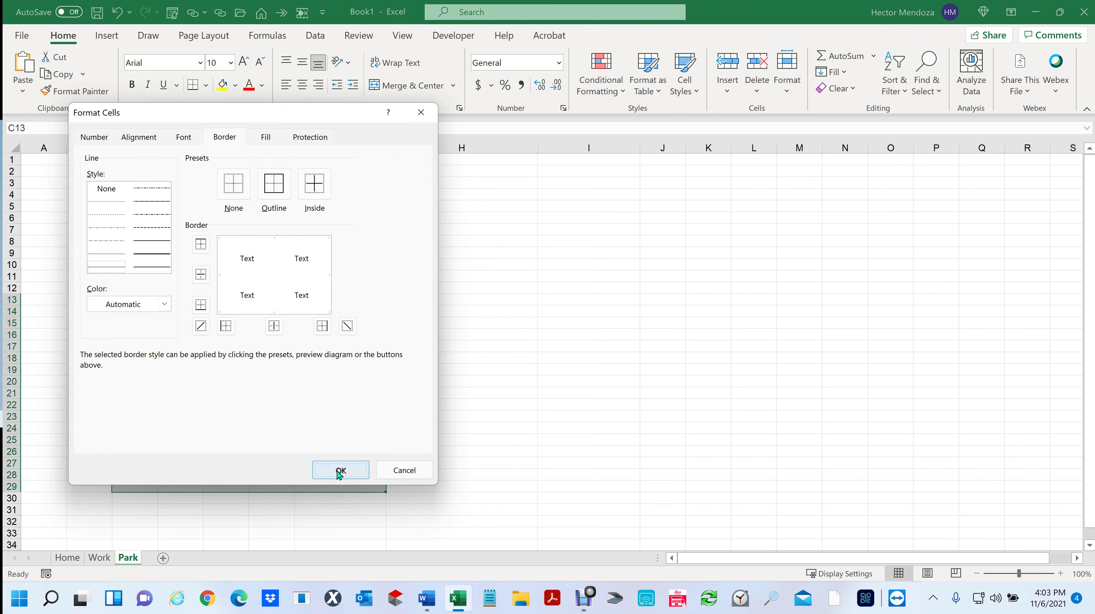
pyautogui.click(221, 264)
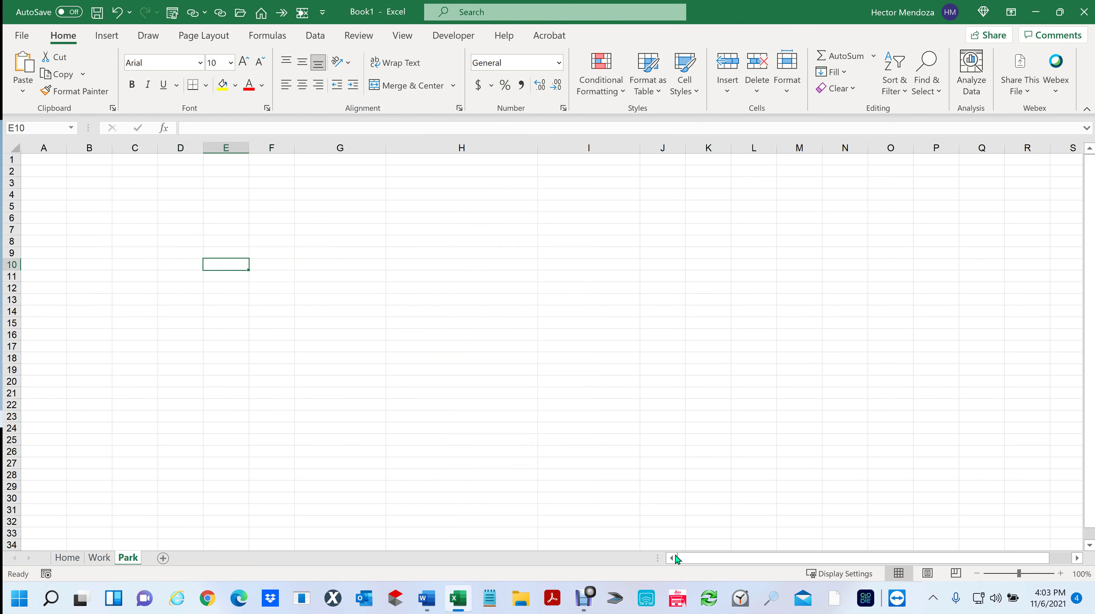
pyautogui.click(293, 324)
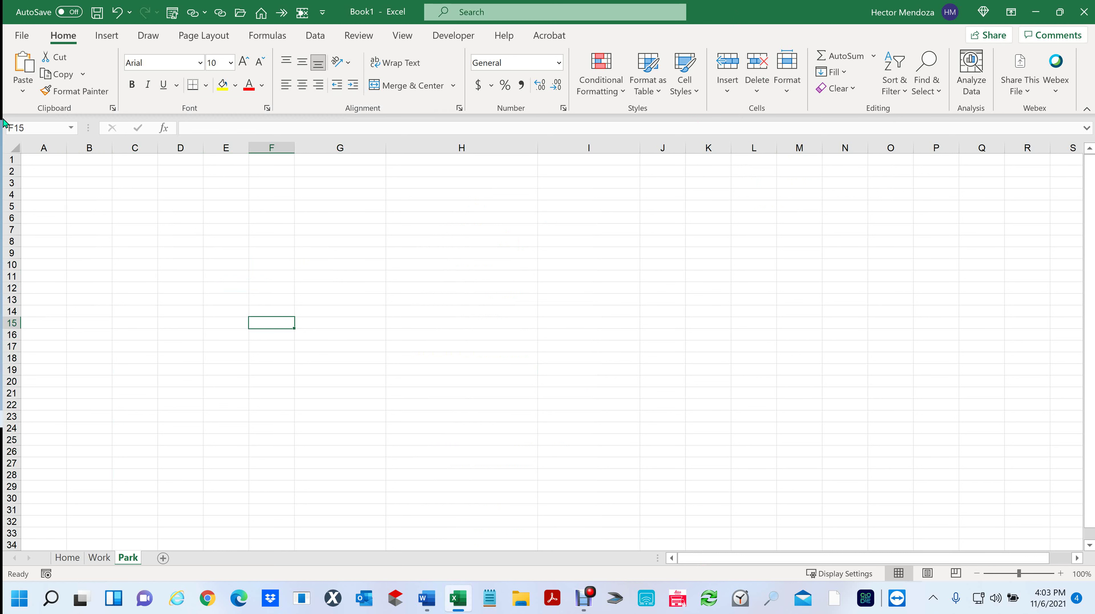
# Enter 'This is a cell' in B2 and AutoFit column B to it
pyautogui.click(95, 170)
pyautogui.write('Thi')
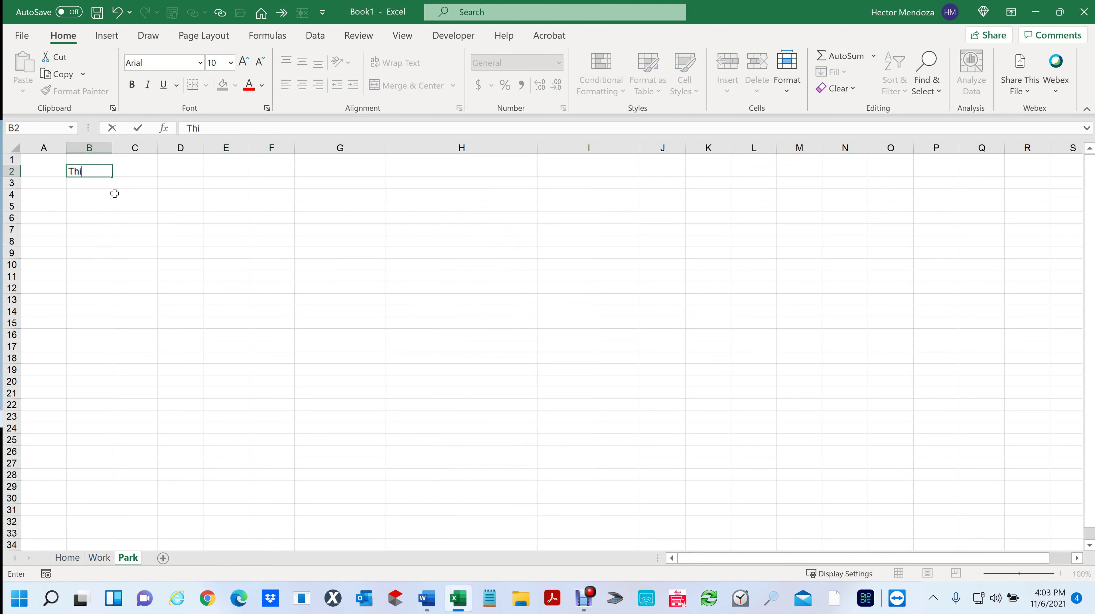
pyautogui.write('s is a cell')
pyautogui.press('Return')
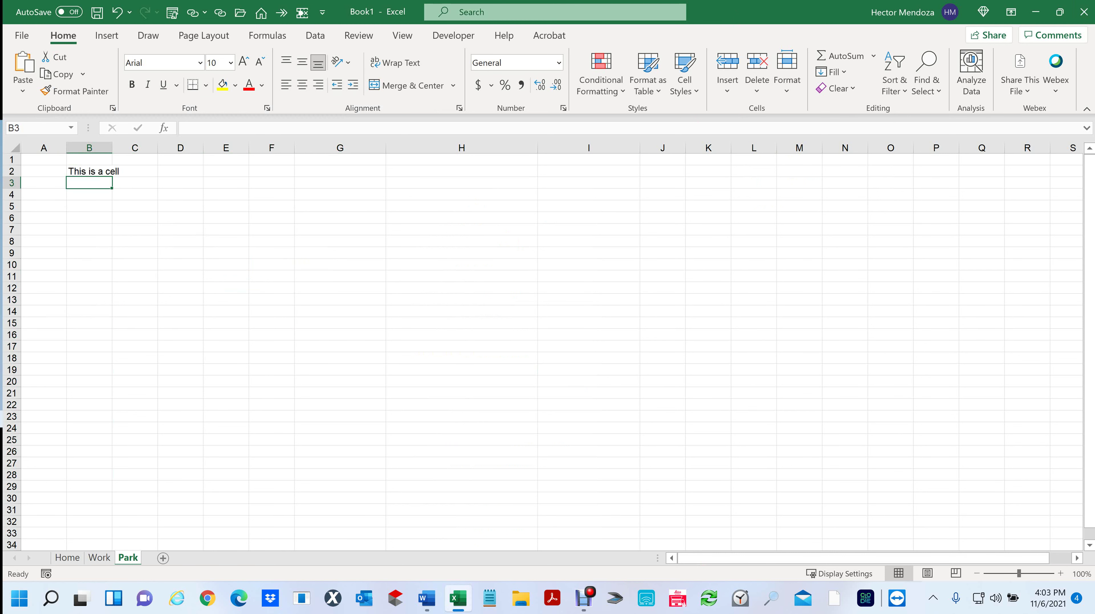
pyautogui.doubleClick(113, 147)
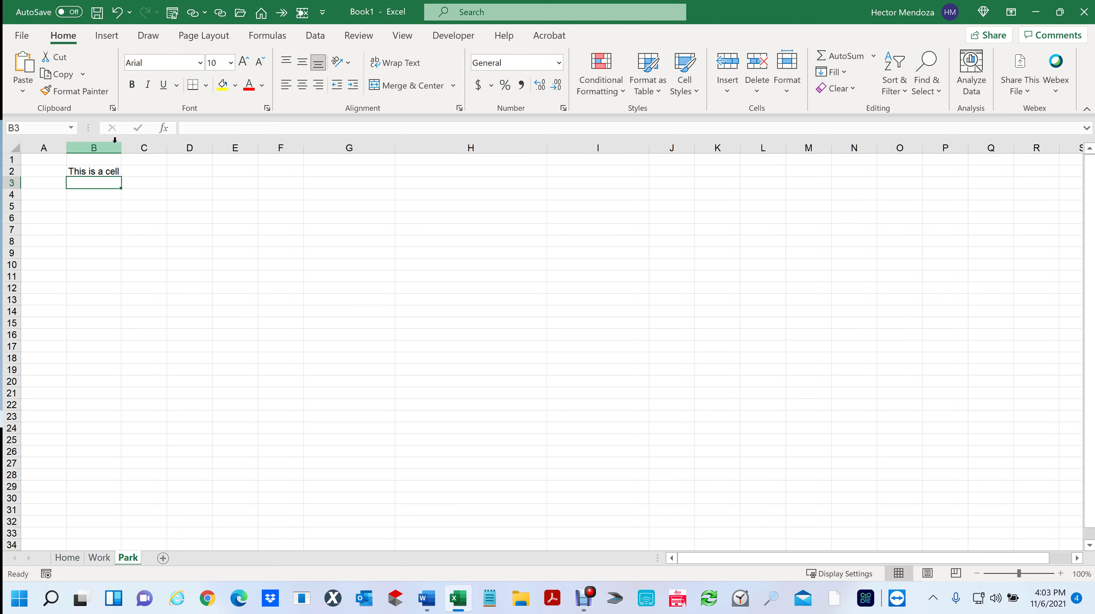
pyautogui.click(95, 172)
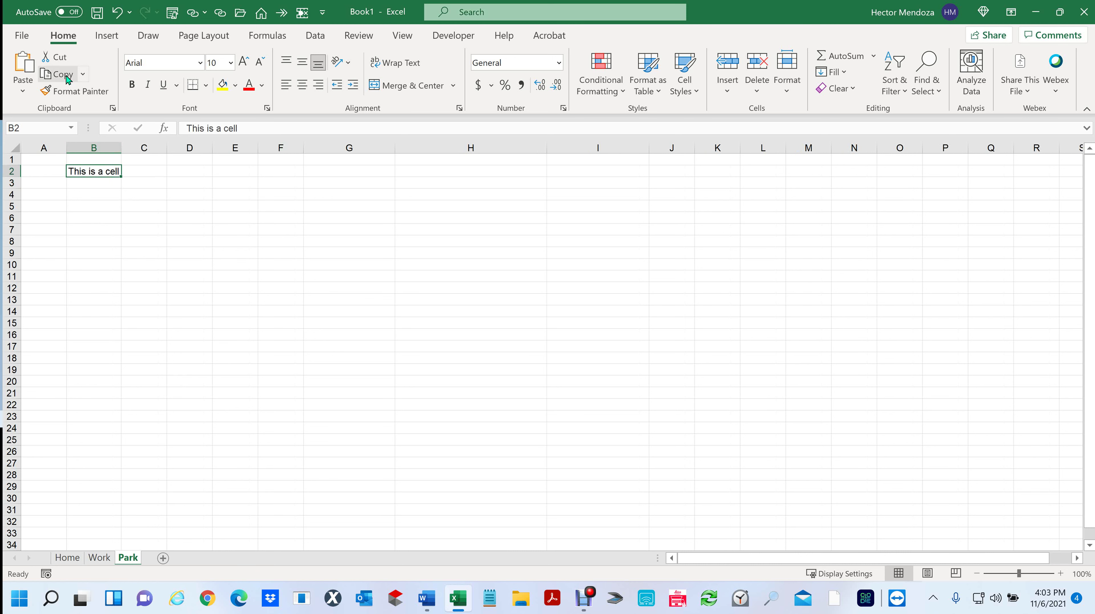
# Copy B2's 'This is a cell' and paste it into D5
pyautogui.click(83, 74)
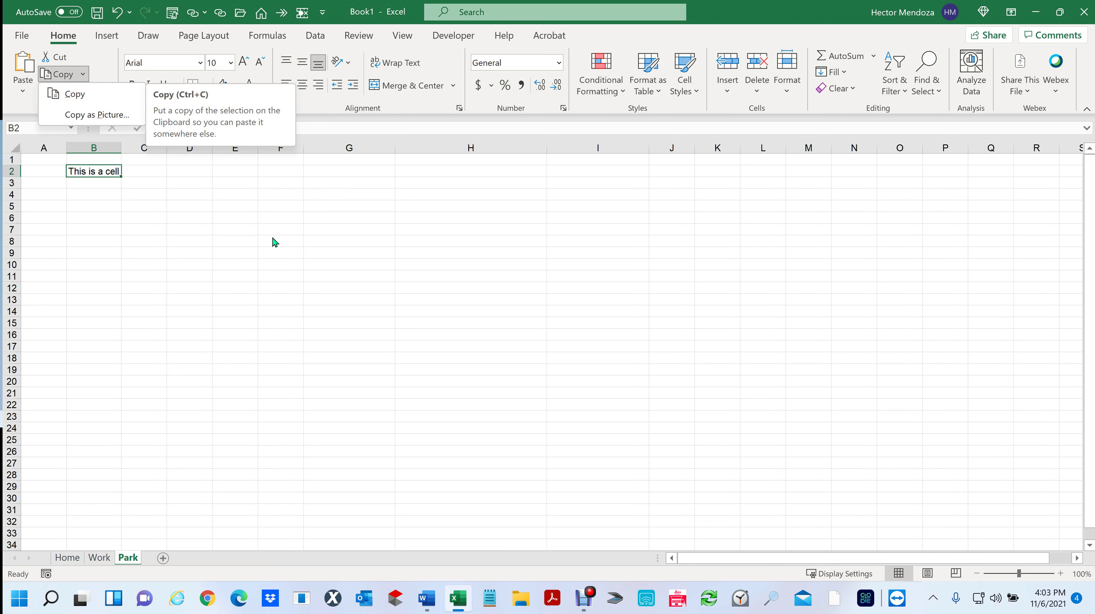
pyautogui.click(73, 97)
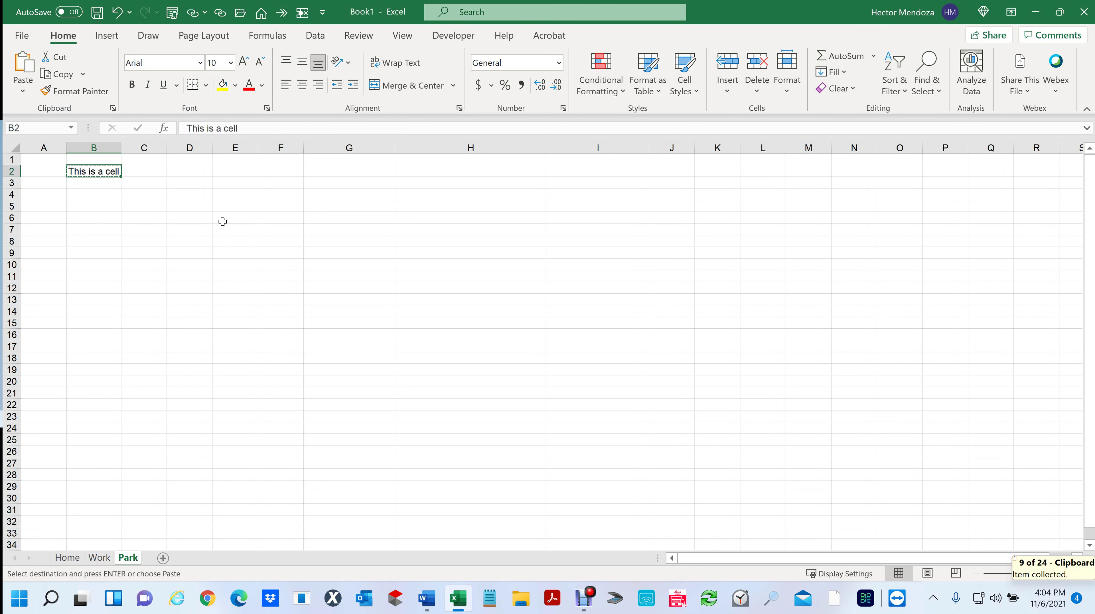
pyautogui.click(194, 204)
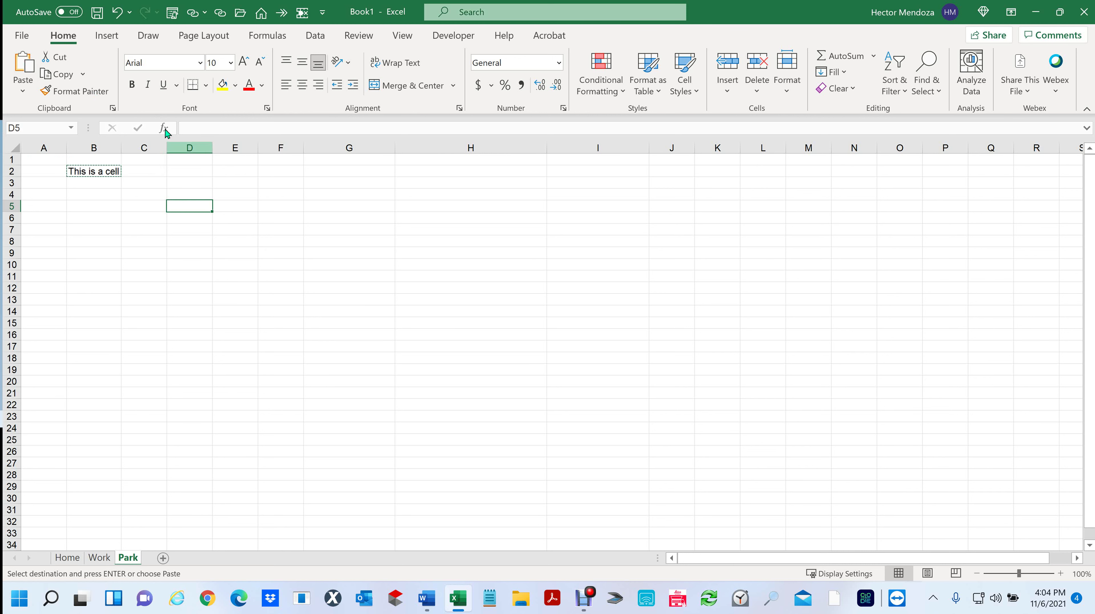
pyautogui.click(21, 92)
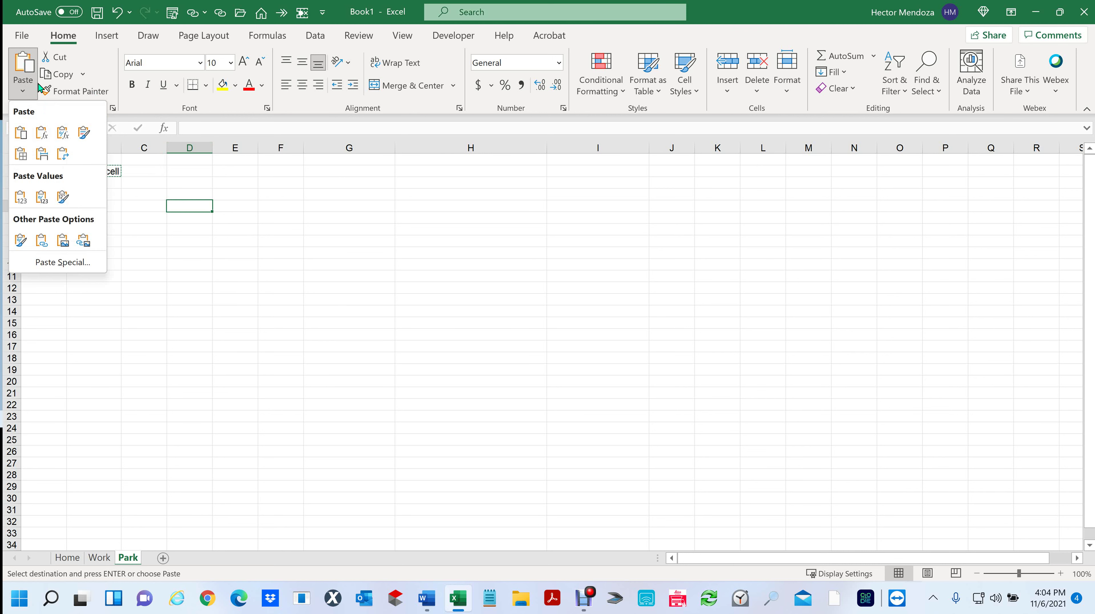
pyautogui.click(27, 63)
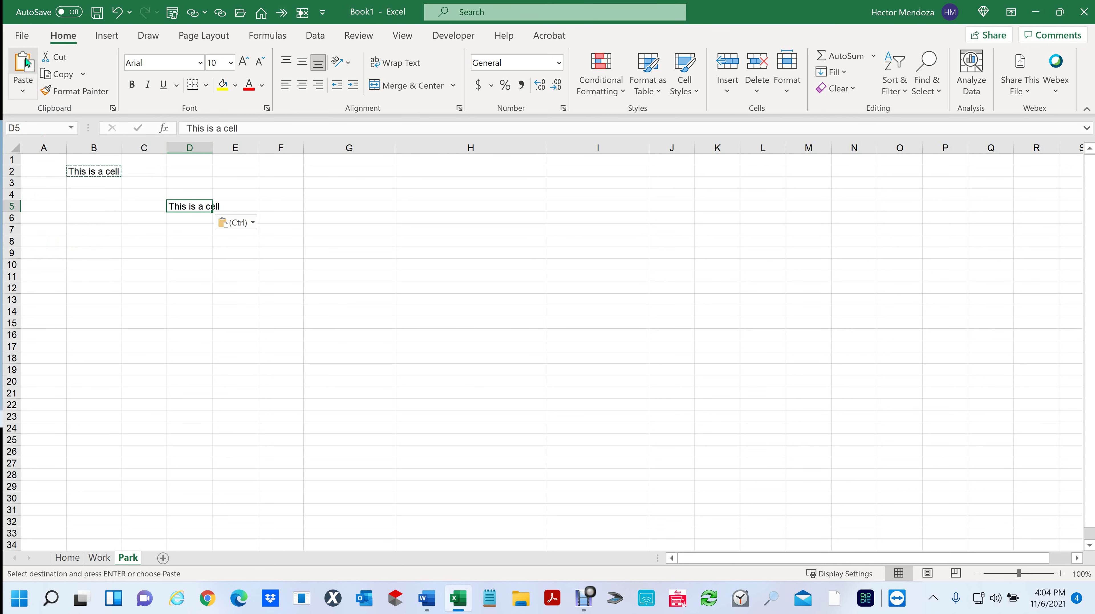
pyautogui.click(289, 290)
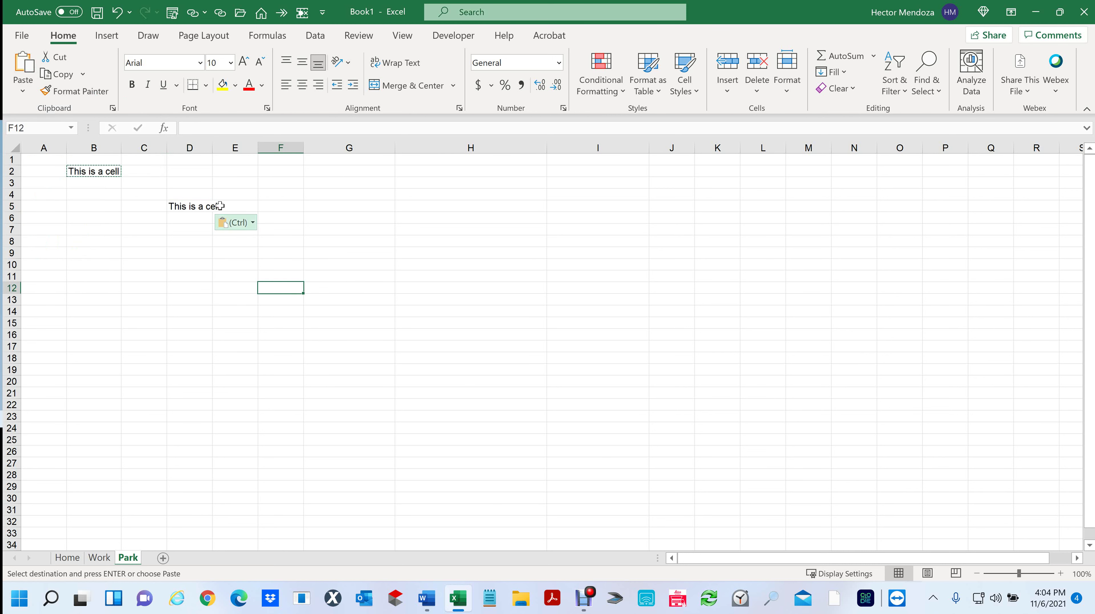
pyautogui.click(225, 262)
pyautogui.click(211, 148)
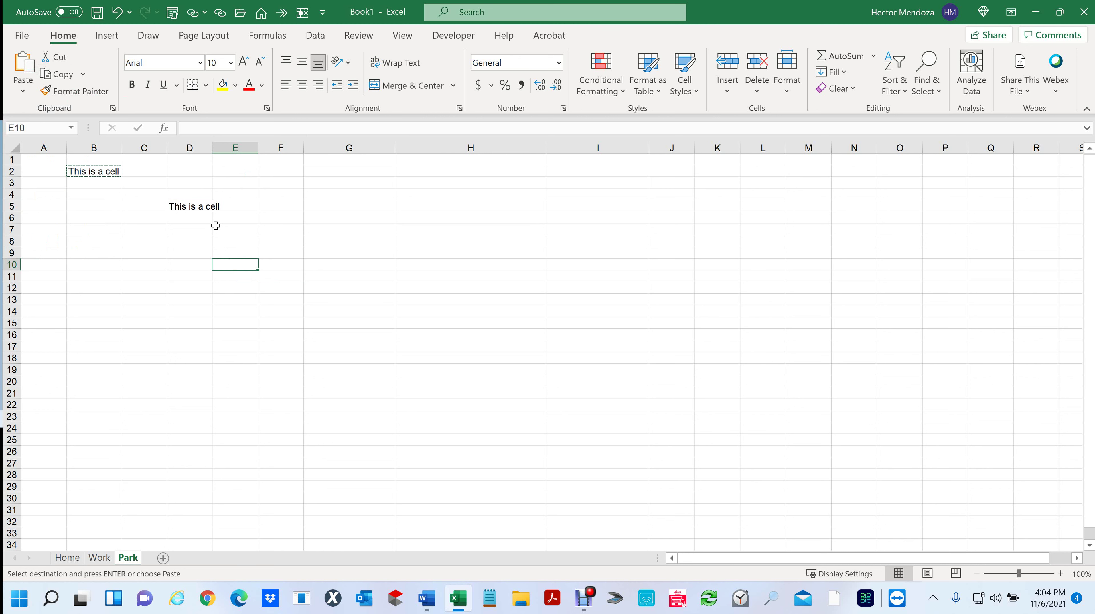
# Copy 'This is a cell' from D5 into E5, F5 and G5
pyautogui.click(186, 206)
pyautogui.hotkey('ctrl', 'c')
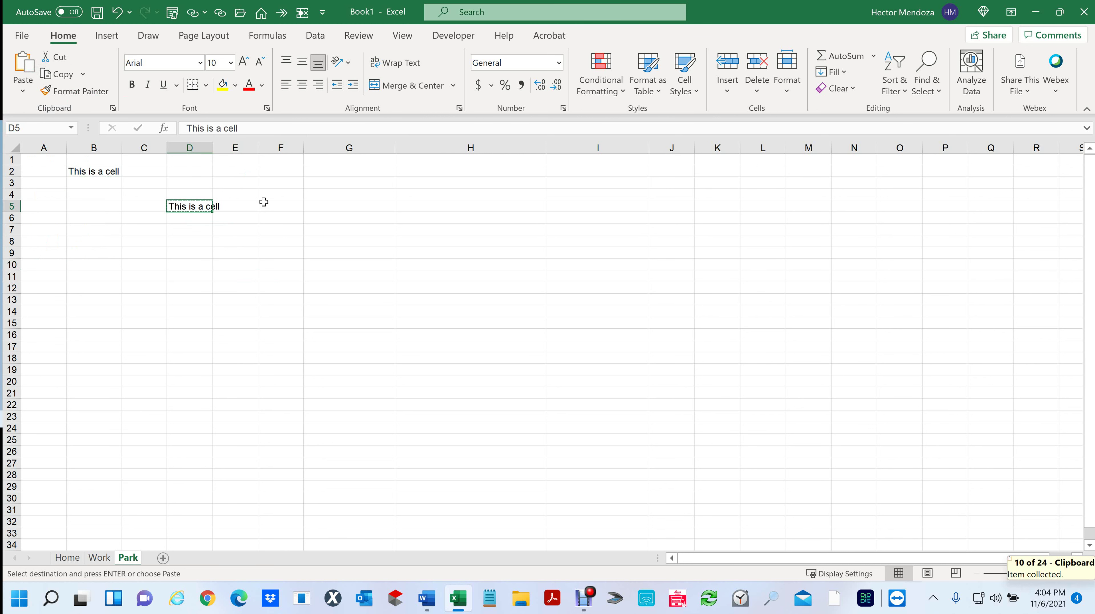
pyautogui.click(243, 205)
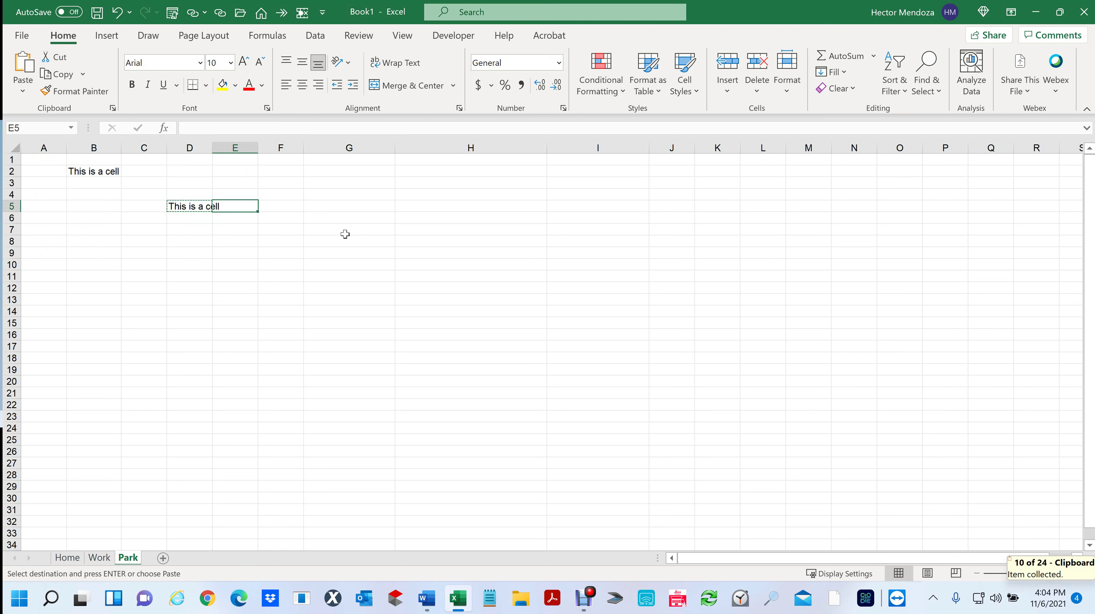
pyautogui.hotkey('ctrl', 'c')
pyautogui.click(187, 207)
pyautogui.hotkey('ctrl', 'c')
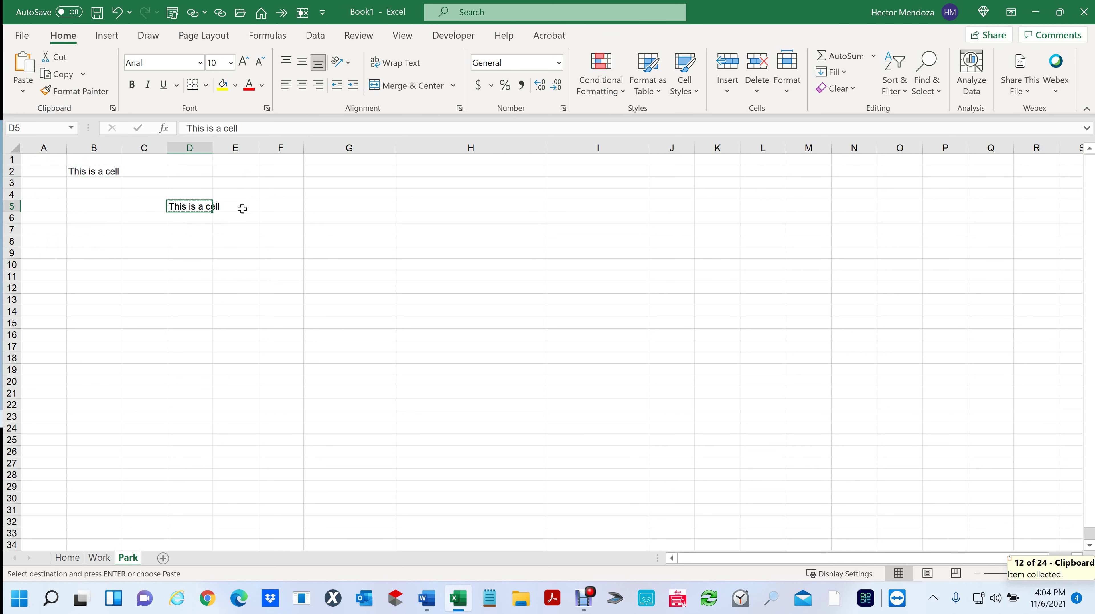
pyautogui.click(243, 208)
pyautogui.hotkey('ctrl', 'v')
pyautogui.click(286, 206)
pyautogui.hotkey('ctrl', 'v')
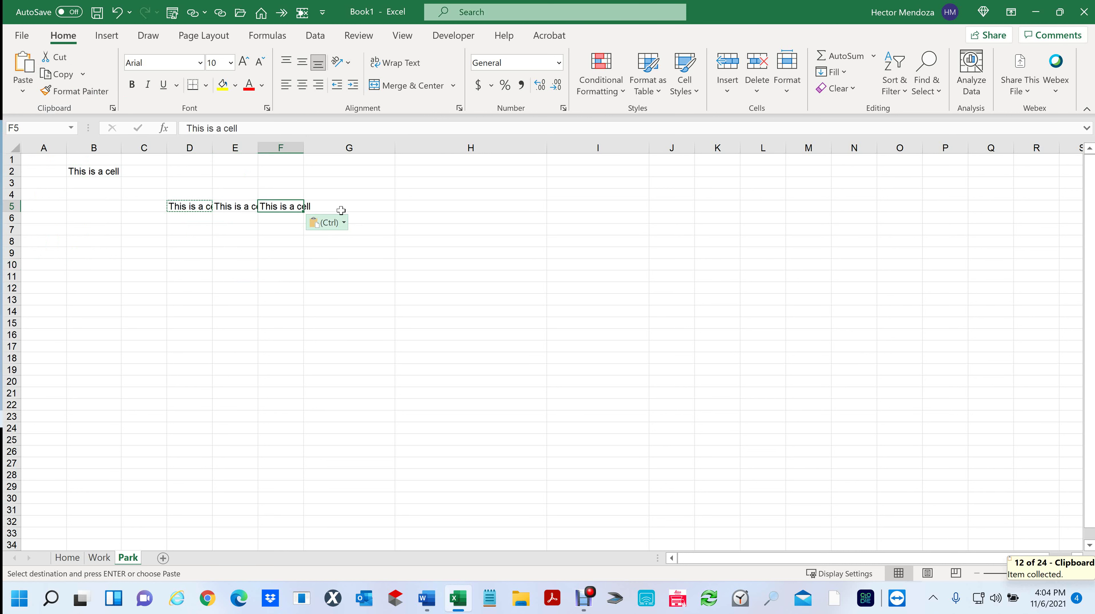
pyautogui.click(342, 207)
pyautogui.hotkey('ctrl', 'v')
# Fill D5:G5 down so D5:G15 all read 'This is a cell'
pyautogui.moveTo(206, 207); pyautogui.dragTo(407, 317)
pyautogui.hotkey('shift', 'Up')
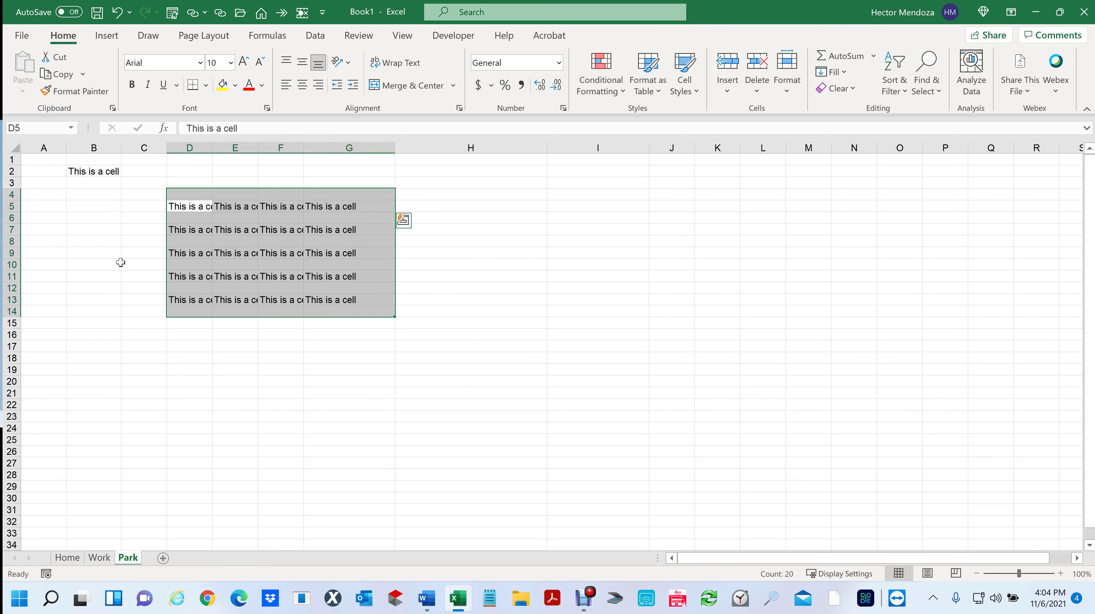
pyautogui.hotkey('ctrl', 'z')
pyautogui.click(179, 206)
pyautogui.keyDown('shift'); pyautogui.click(362, 205); pyautogui.keyUp('shift')
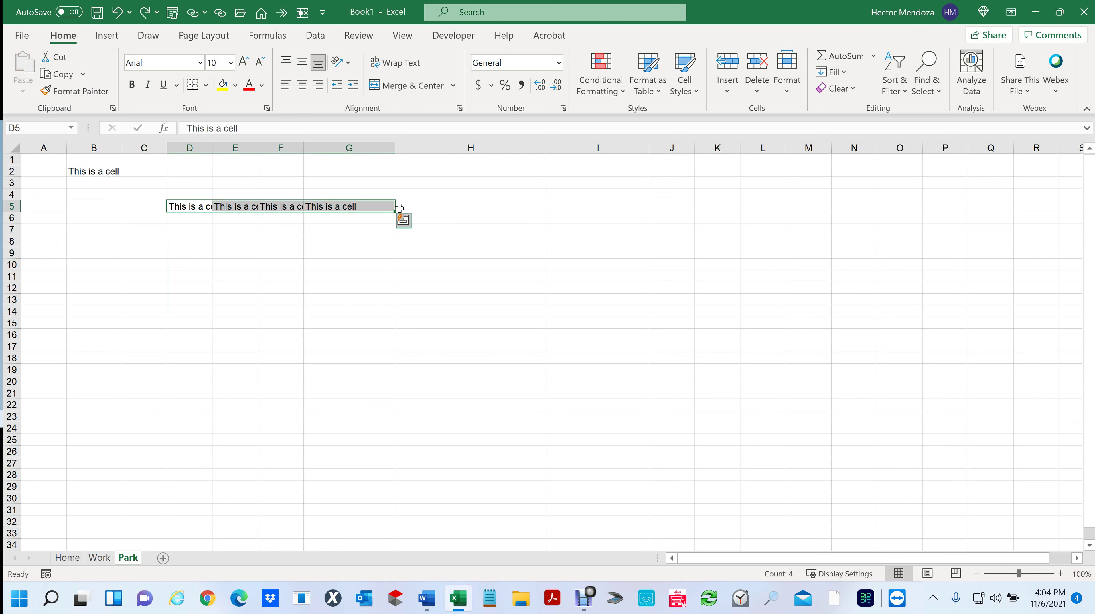
pyautogui.moveTo(395, 212); pyautogui.dragTo(397, 327)
pyautogui.click(505, 340)
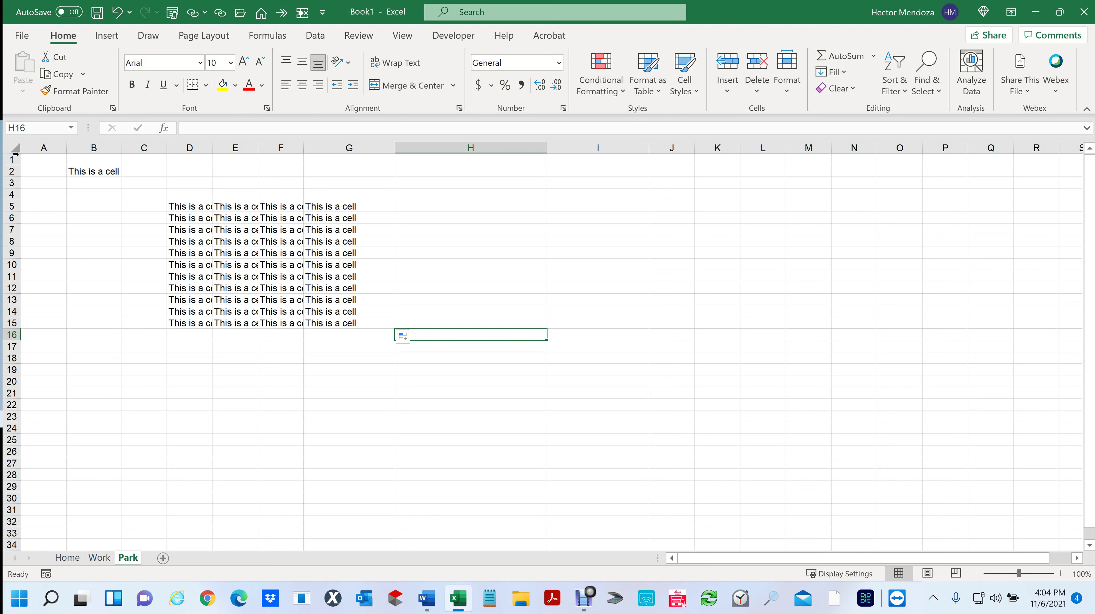
# Autofit all columns so the text in D–G shows in full
pyautogui.click(12, 147)
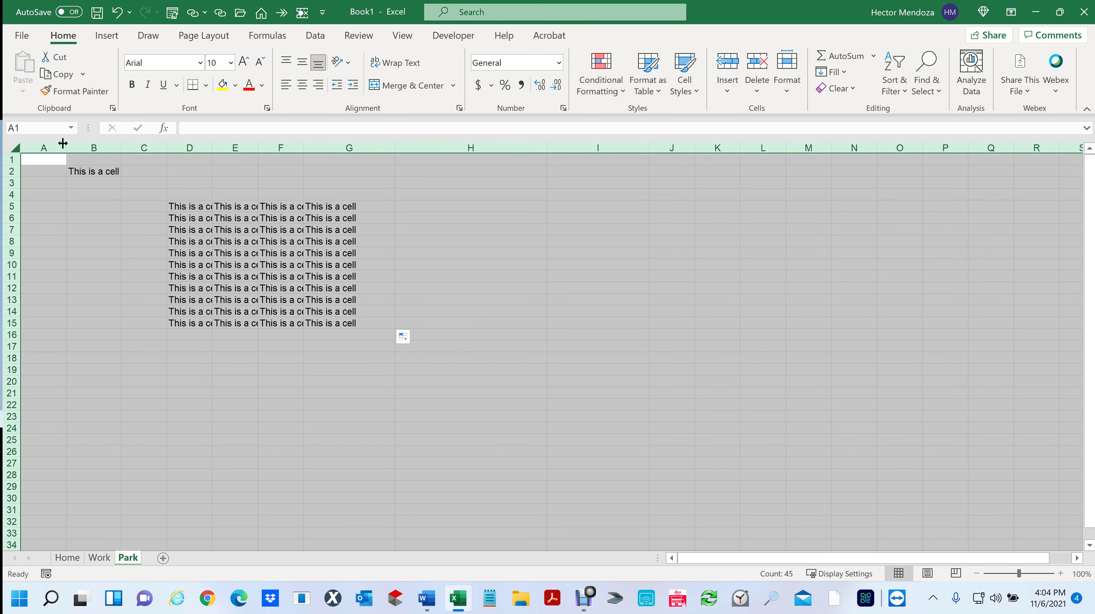
pyautogui.doubleClick(66, 147)
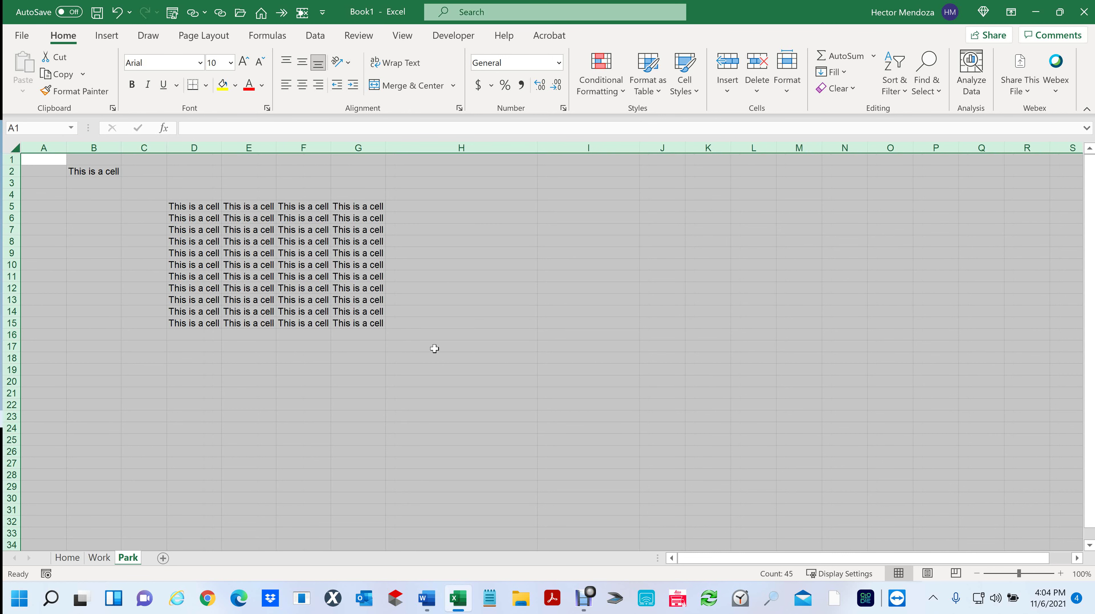
pyautogui.click(435, 339)
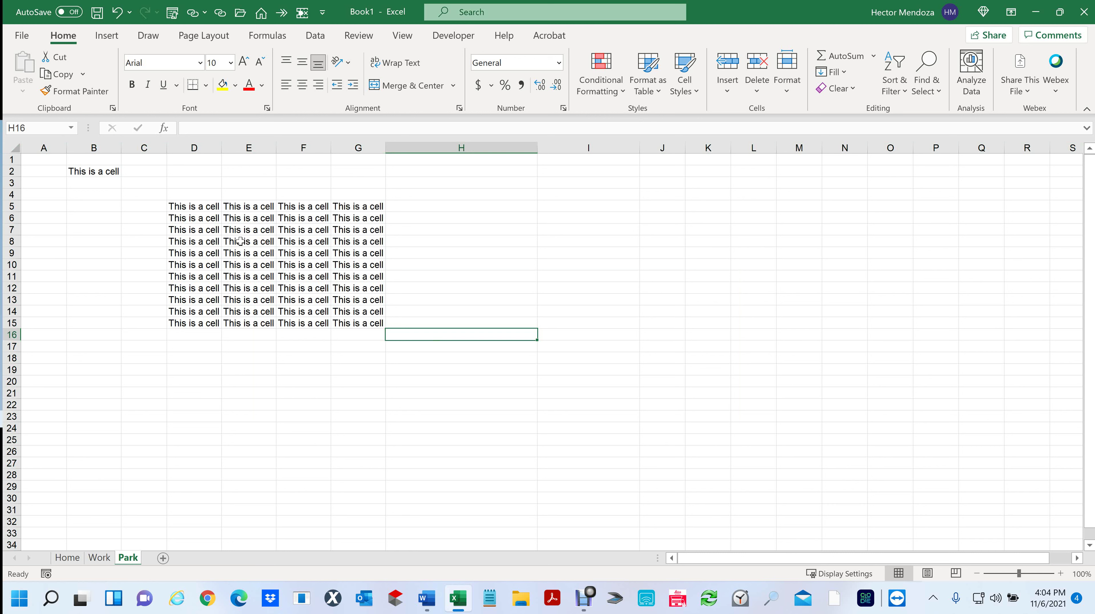
# Clear E8:E10, then undo so the text returns
pyautogui.moveTo(239, 241); pyautogui.dragTo(258, 265)
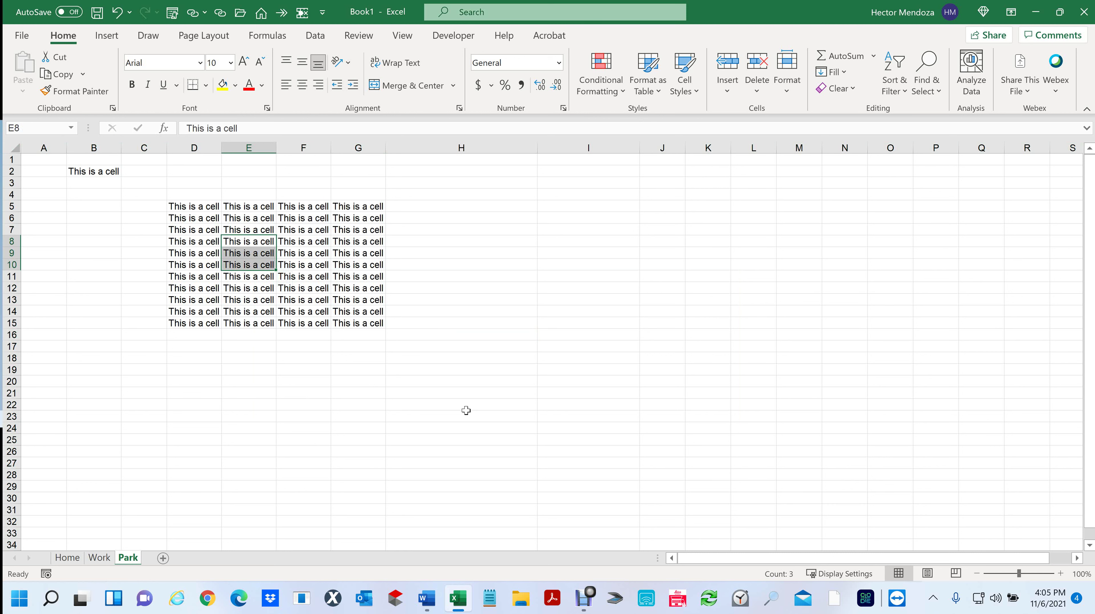
pyautogui.press('Delete')
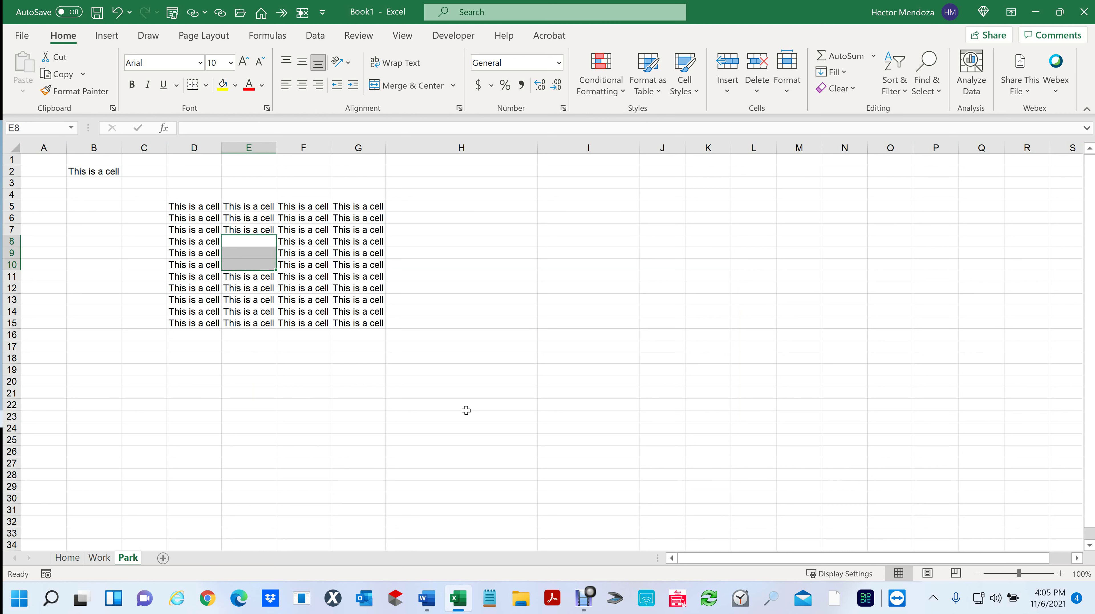
pyautogui.hotkey('ctrl', 'z')
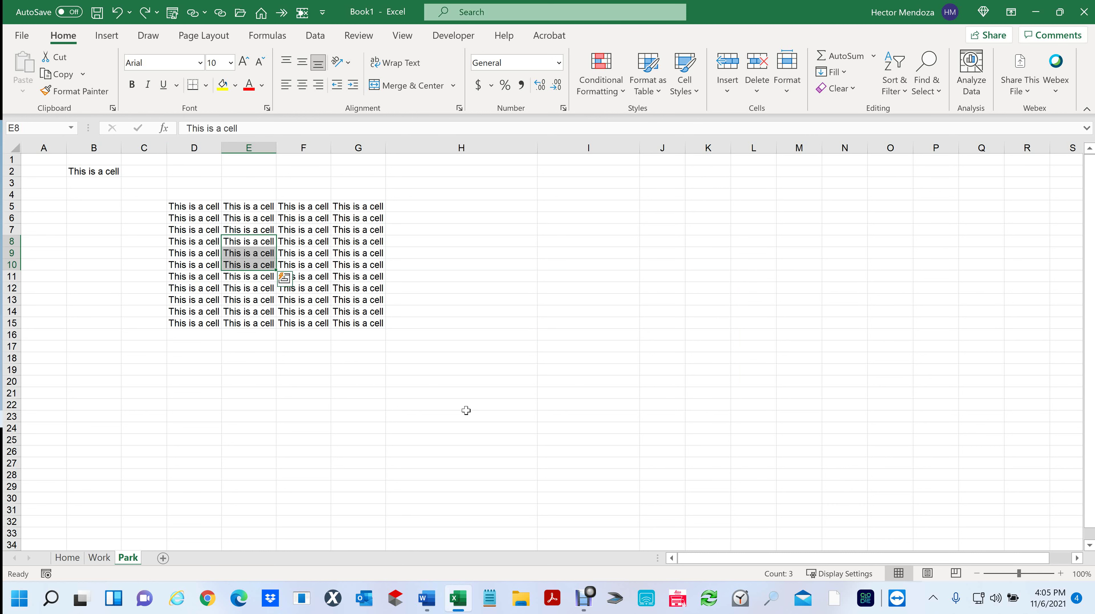
pyautogui.doubleClick(246, 239)
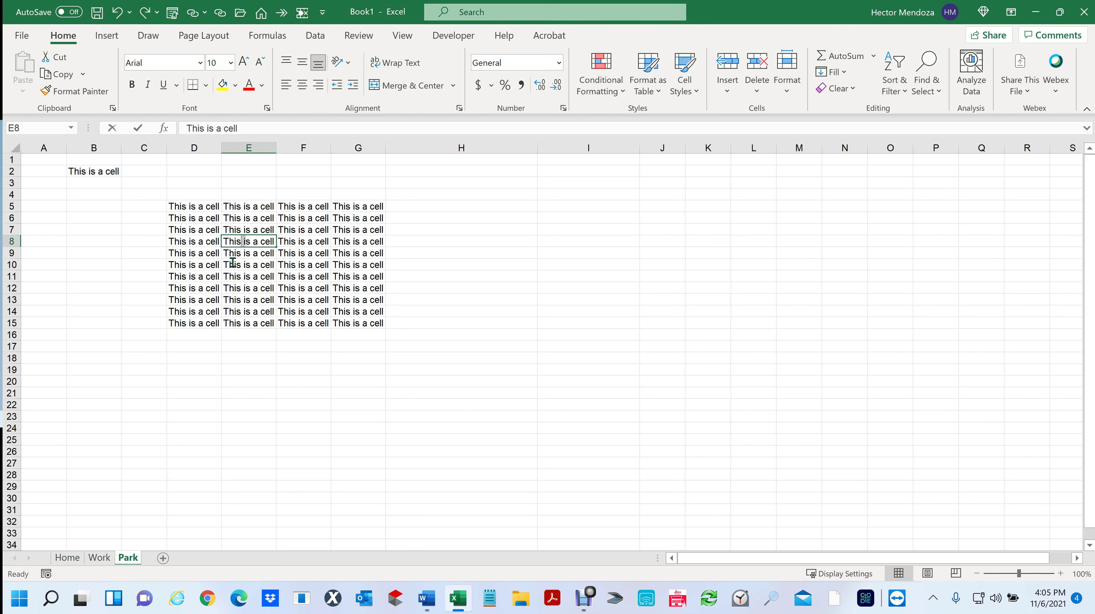
pyautogui.click(227, 242)
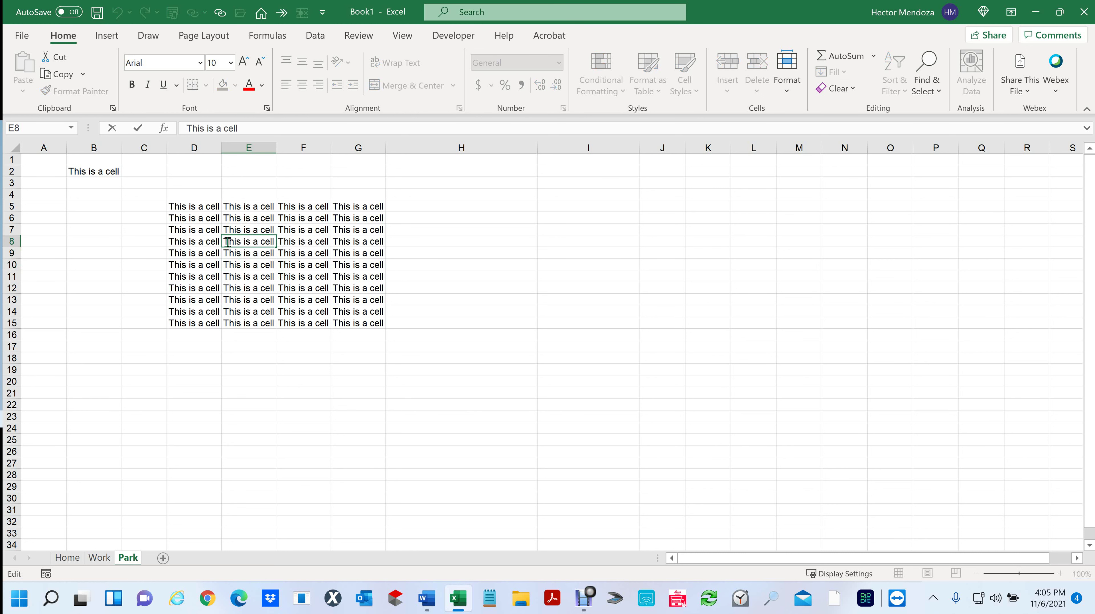
# Delete E8:E10 shifting cells left, then undo to restore G8:G10
pyautogui.keyDown('shift'); pyautogui.click(238, 266); pyautogui.keyUp('shift')
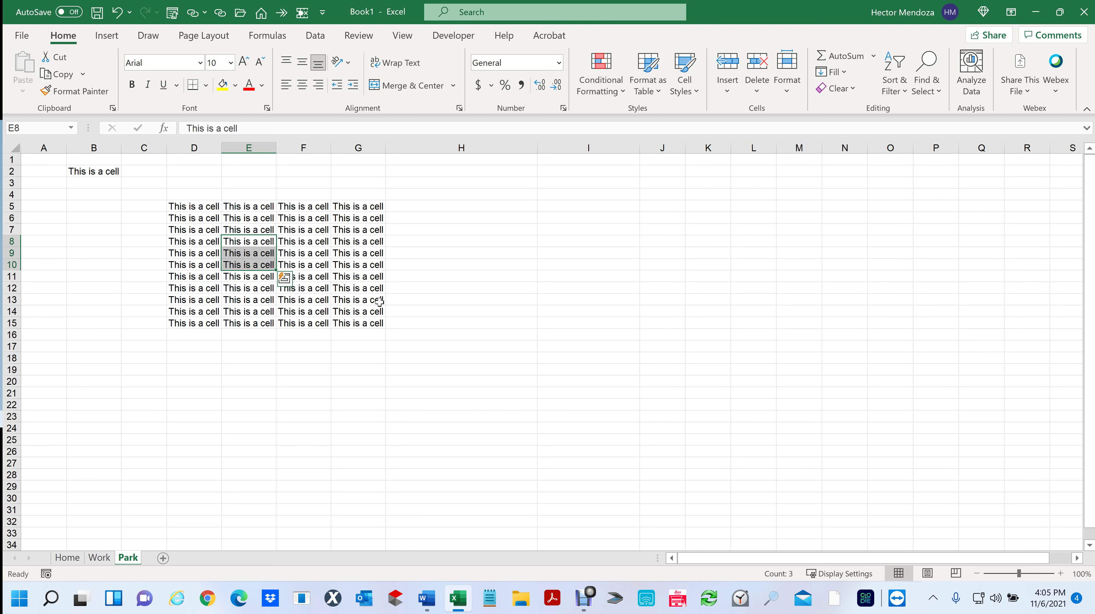
pyautogui.click(760, 63)
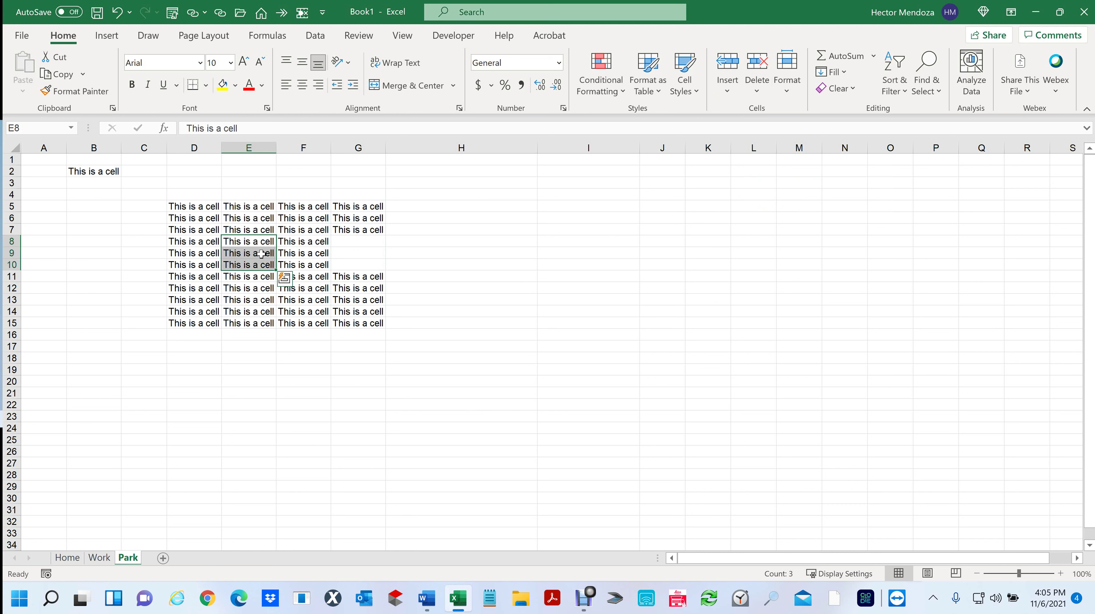
pyautogui.hotkey('ctrl', 'z')
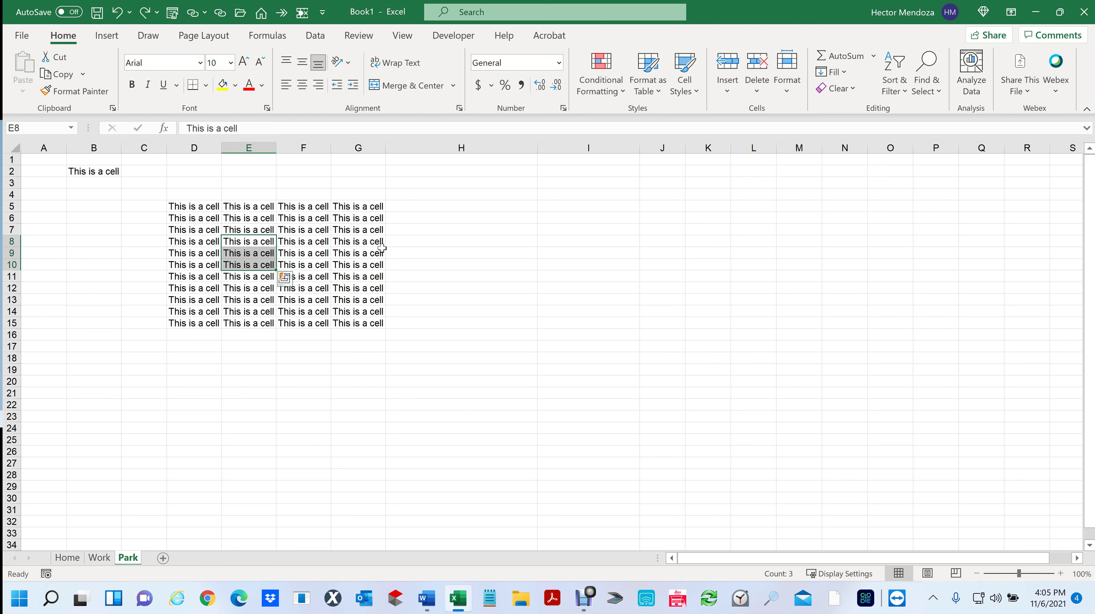
pyautogui.click(356, 208)
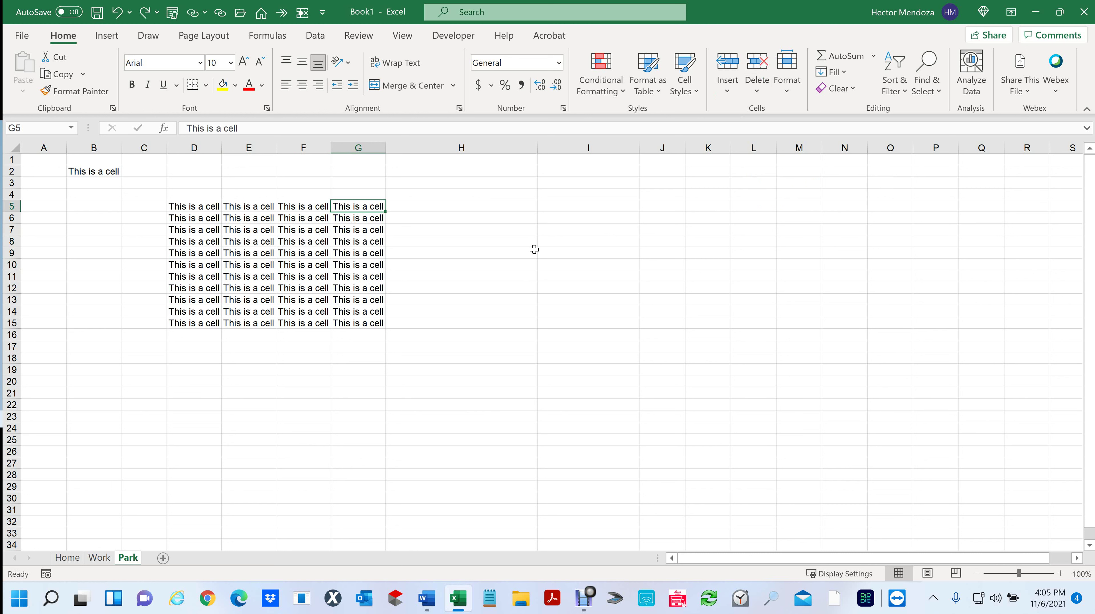
# Enter 'Type Something different' in G5, autofit column G, and fill it down to G15
pyautogui.write('Type ')
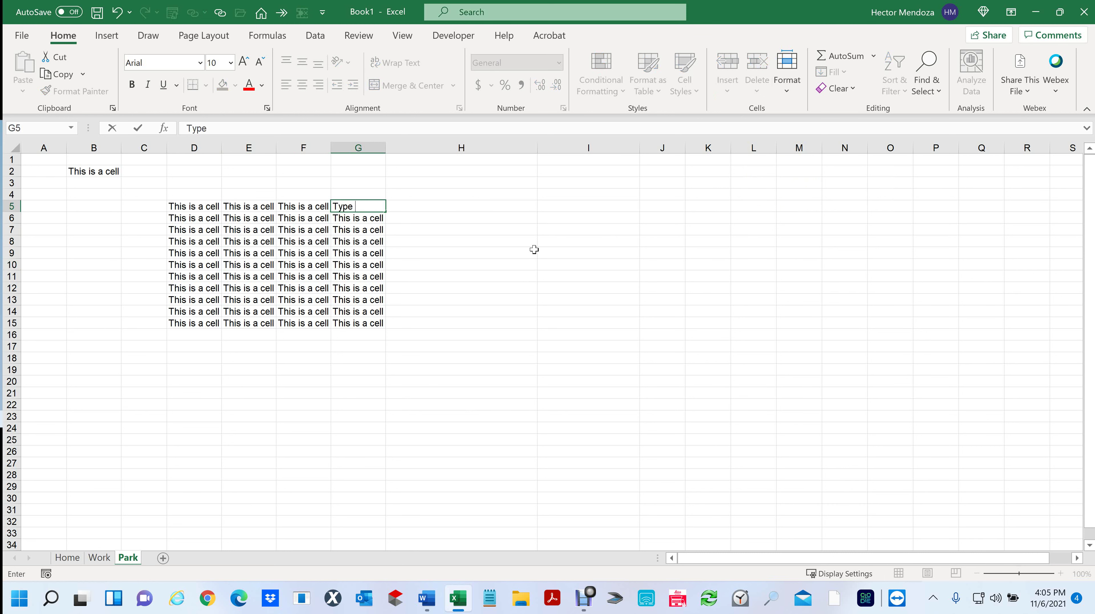
pyautogui.write('Something differ')
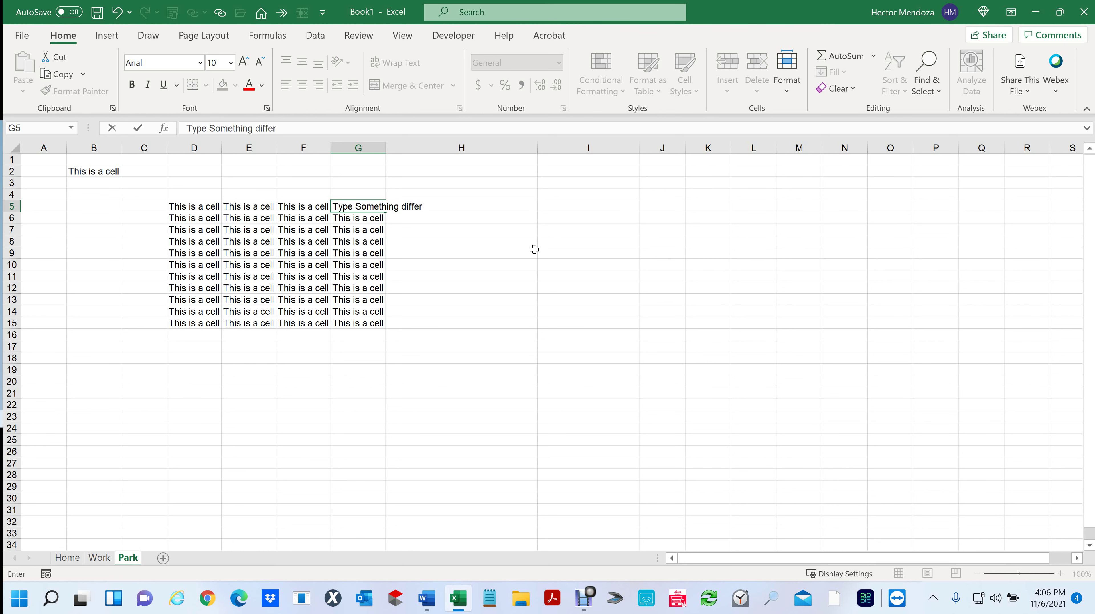
pyautogui.write('ent')
pyautogui.press('Return')
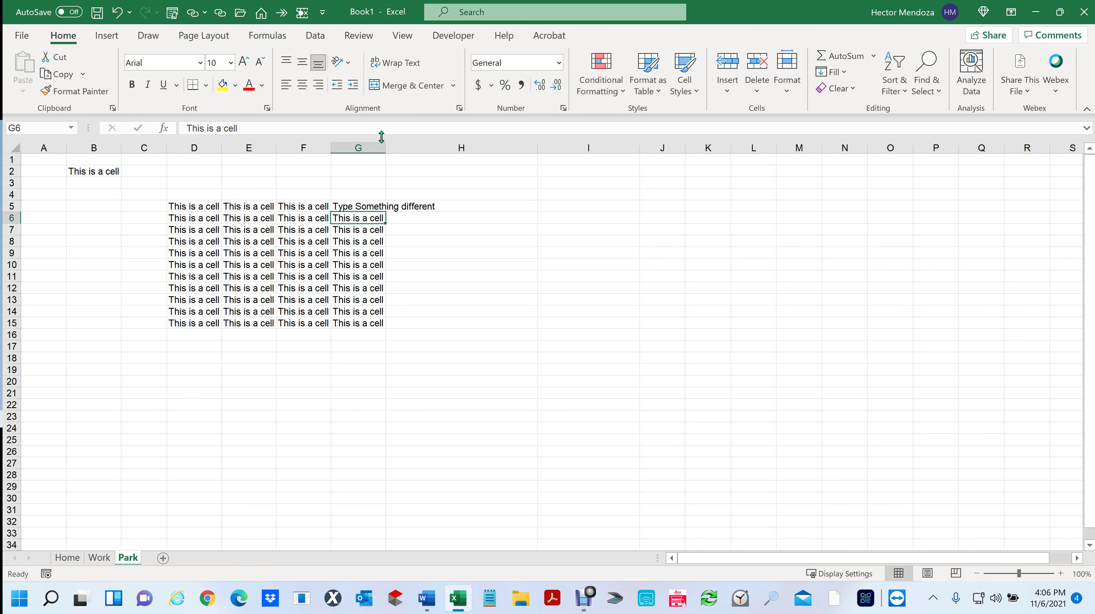
pyautogui.doubleClick(387, 153)
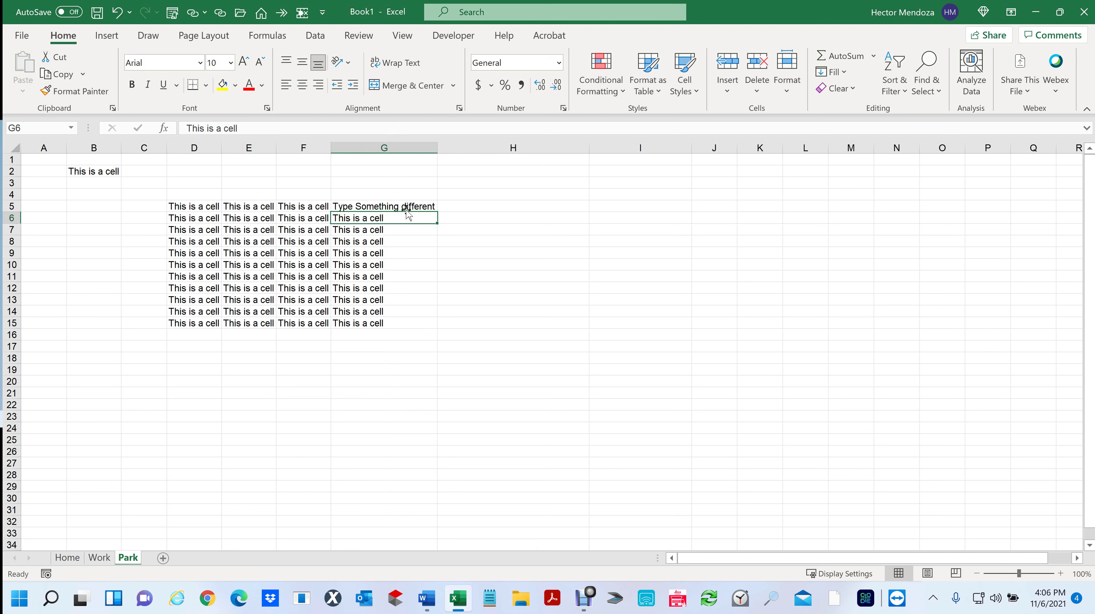
pyautogui.click(412, 205)
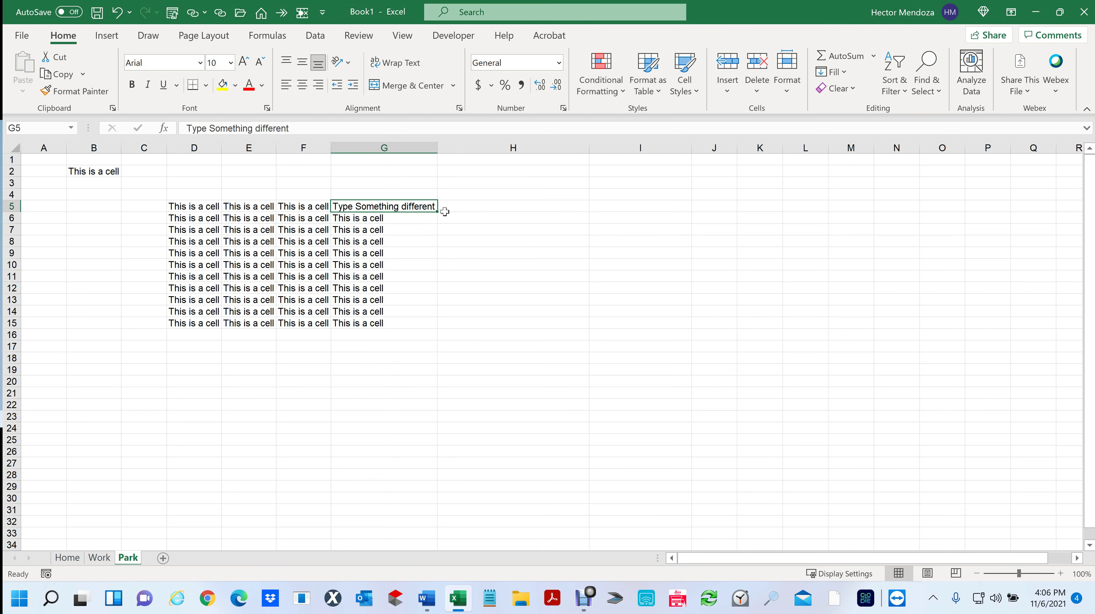
pyautogui.moveTo(435, 212); pyautogui.dragTo(426, 336)
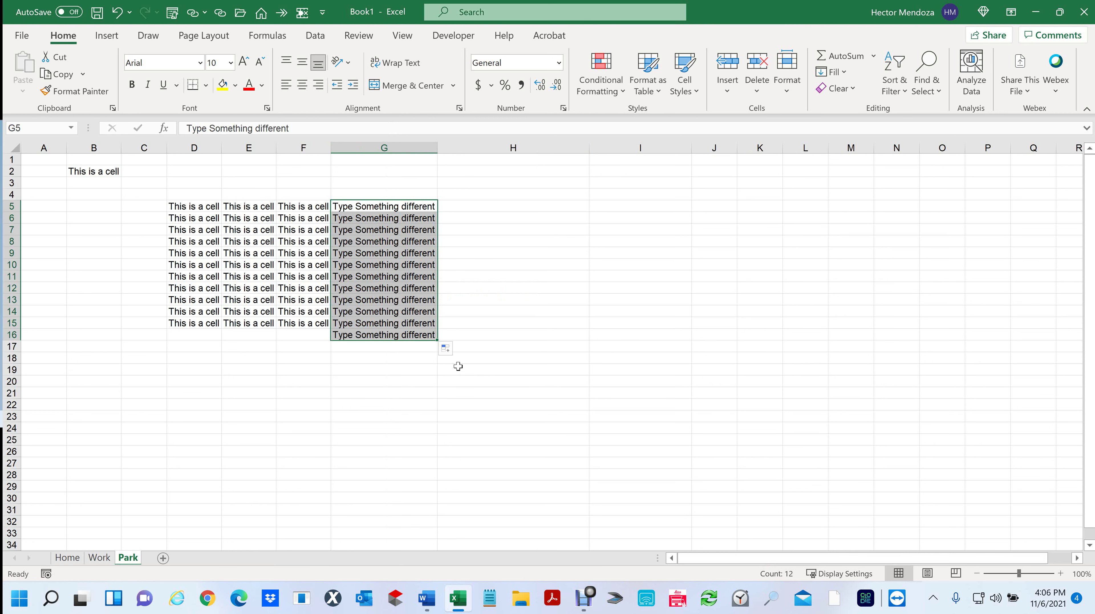
pyautogui.click(419, 335)
pyautogui.press('Delete')
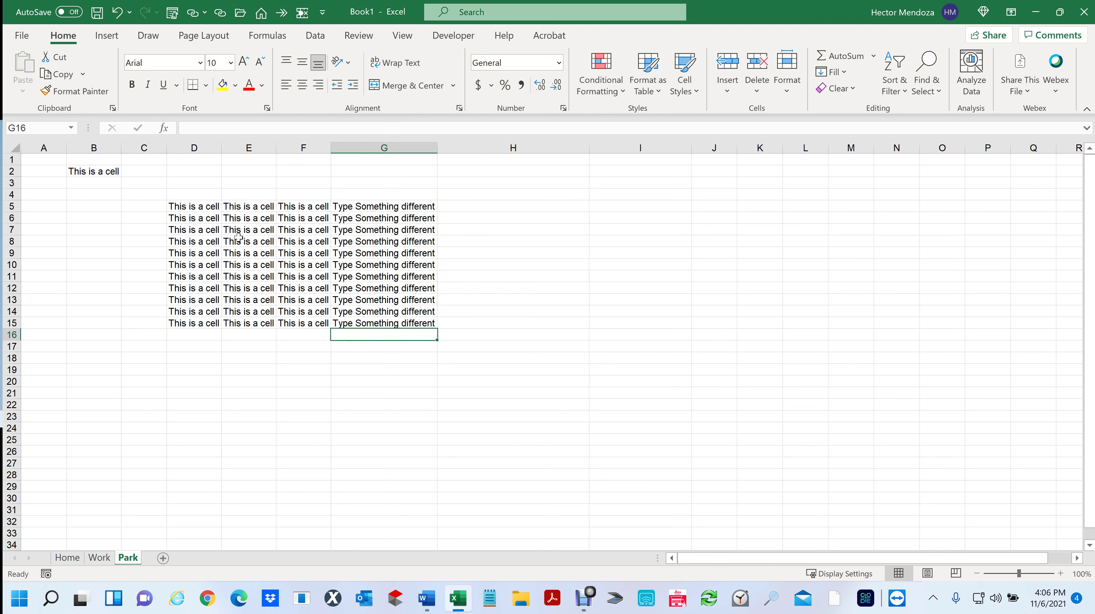
pyautogui.moveTo(241, 239); pyautogui.dragTo(310, 277)
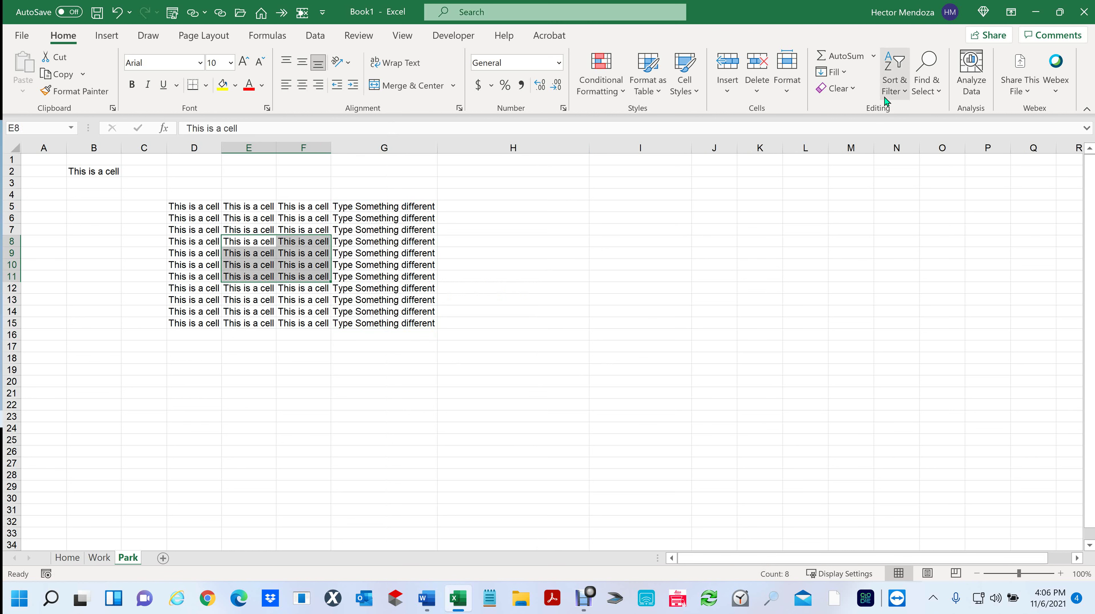
pyautogui.click(761, 65)
pyautogui.click(471, 277)
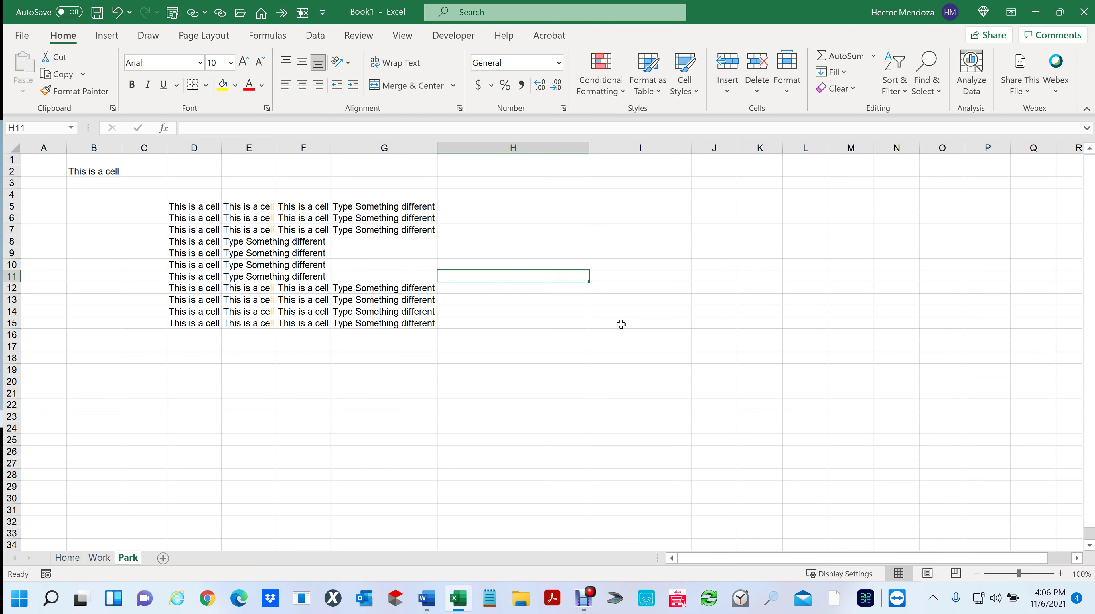
pyautogui.hotkey('ctrl', 'z')
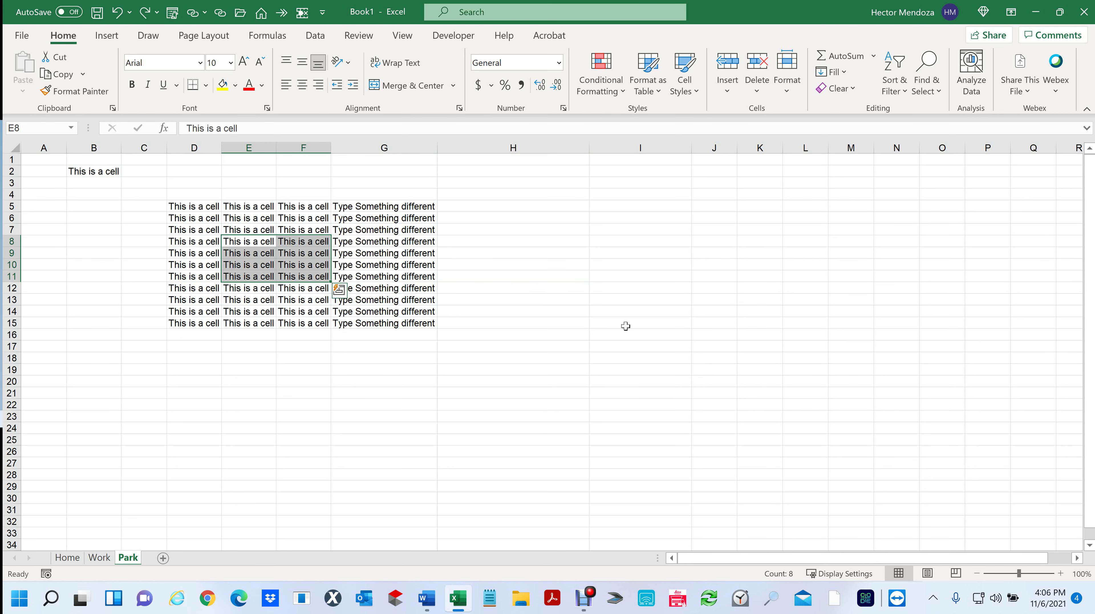
pyautogui.click(441, 369)
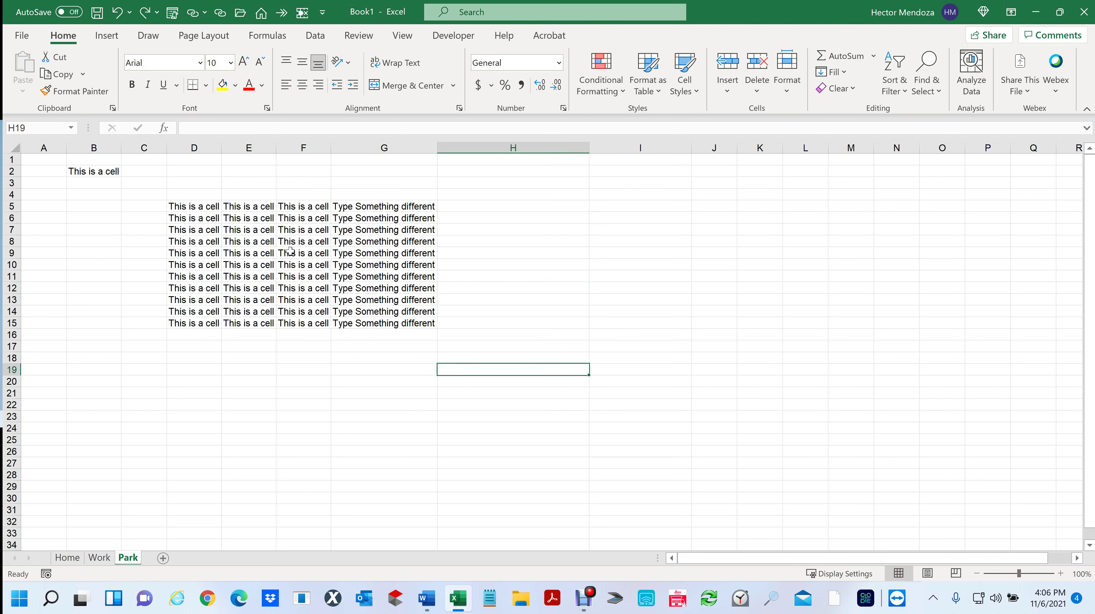
pyautogui.moveTo(241, 238); pyautogui.dragTo(301, 276)
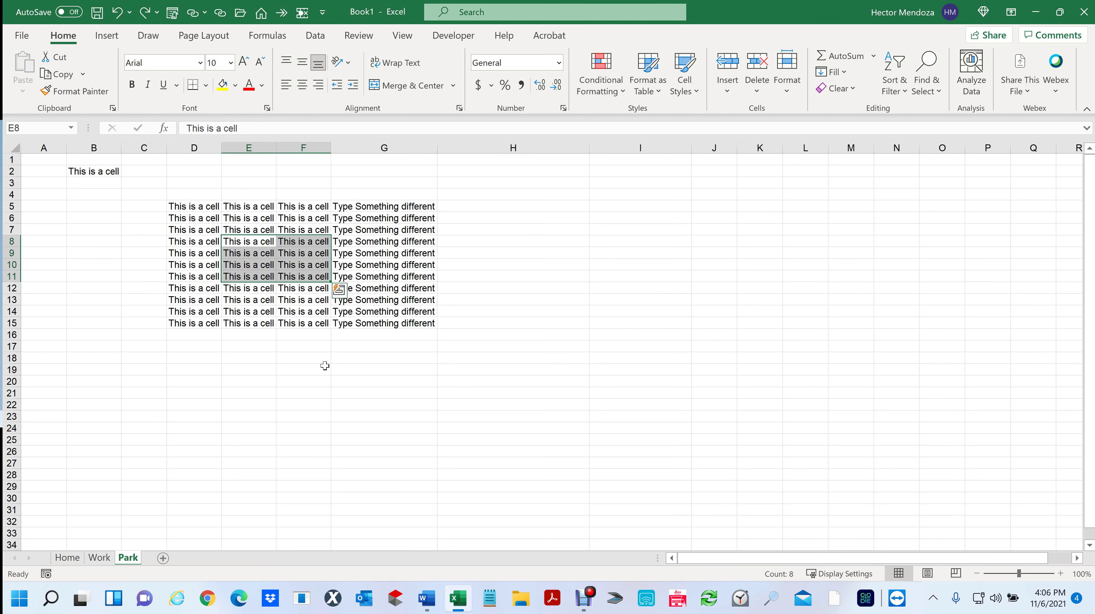
pyautogui.click(243, 286)
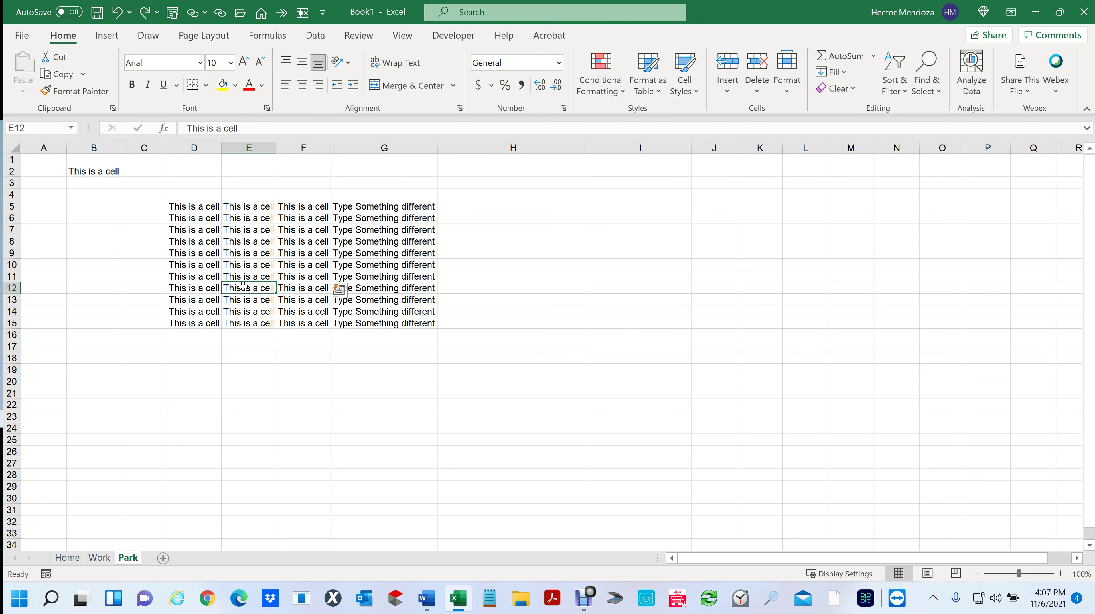
# Add 'not' to E12, autofit column E, and fill it across F and down to row 15
pyautogui.click(217, 128)
pyautogui.write('not')
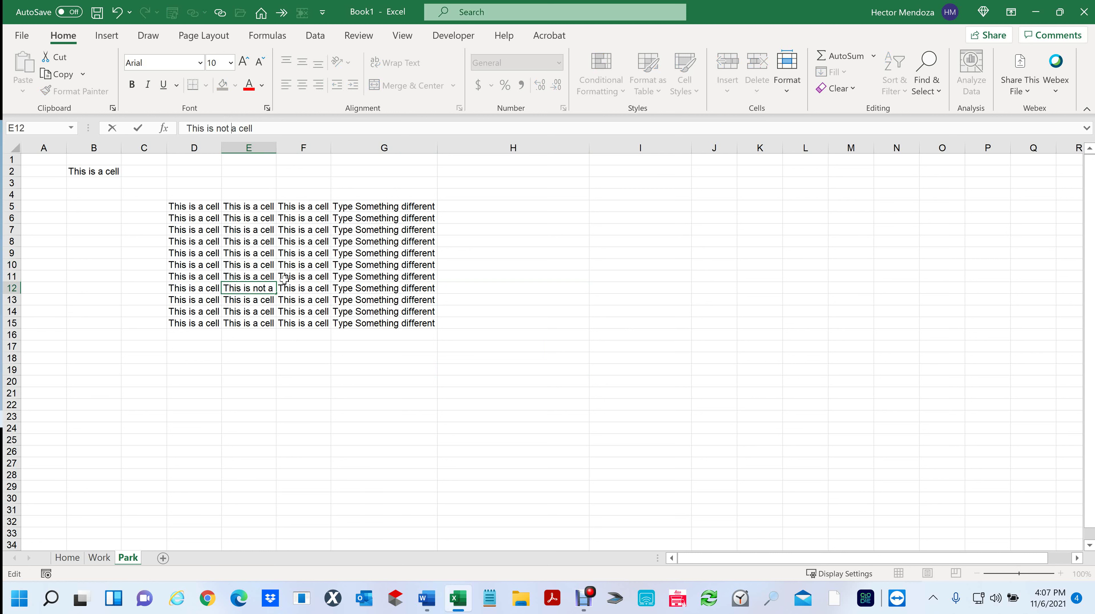
pyautogui.click(277, 149)
pyautogui.doubleClick(277, 148)
pyautogui.click(265, 289)
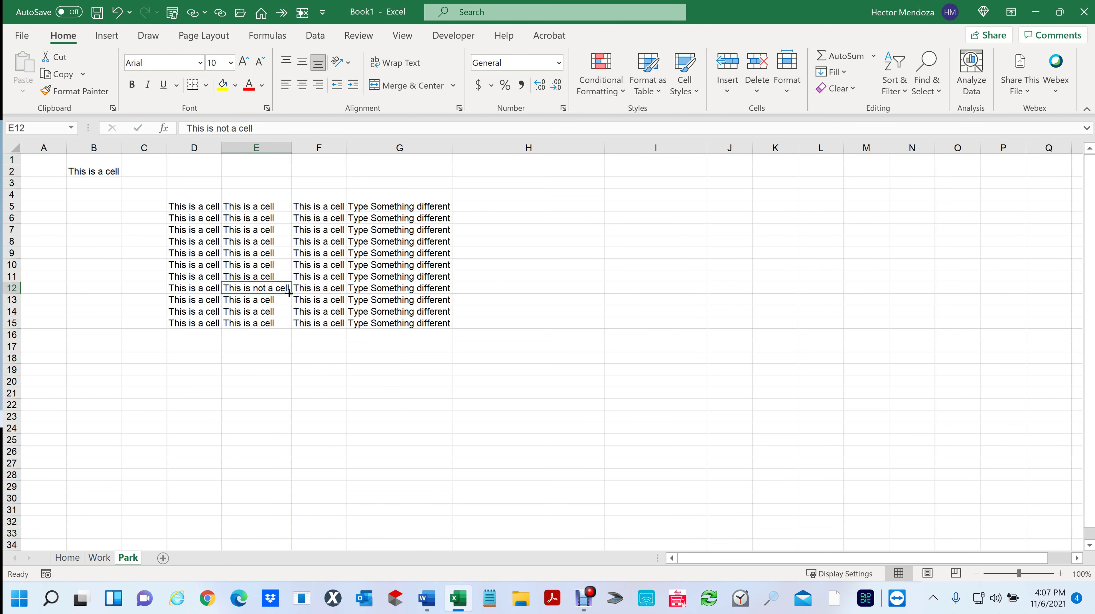
pyautogui.moveTo(290, 294); pyautogui.dragTo(344, 327)
# Autofit every column of the sheet, then select F7:F9
pyautogui.click(490, 450)
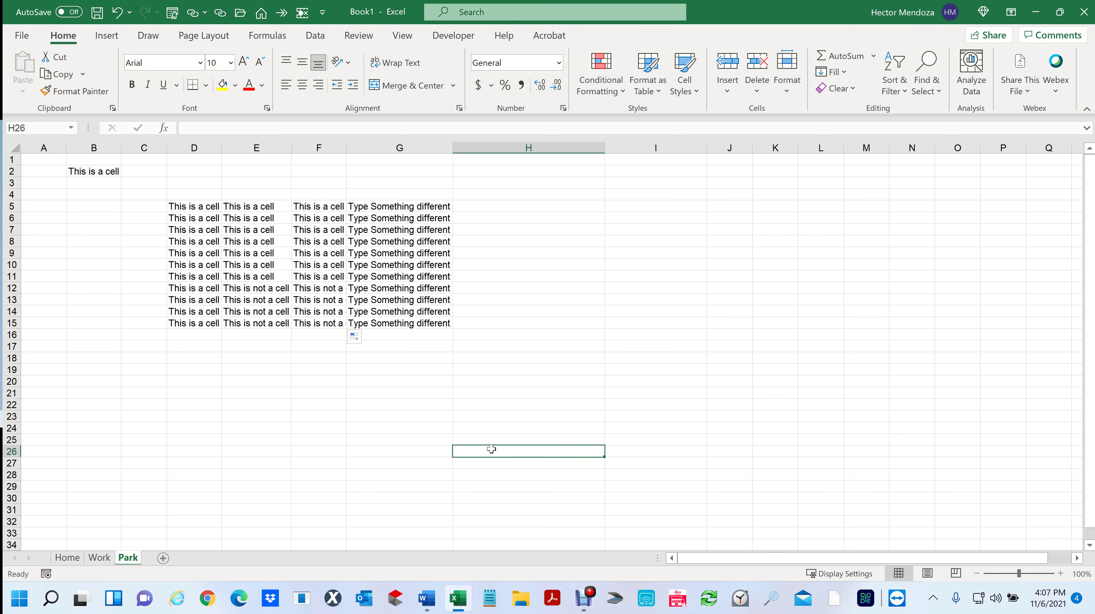
pyautogui.click(14, 148)
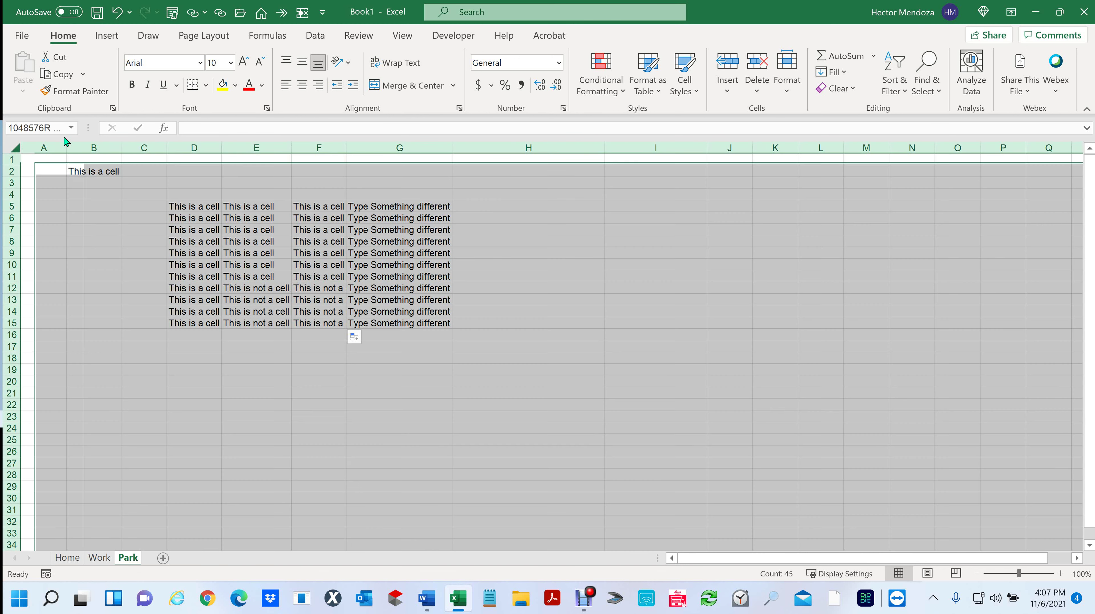
pyautogui.doubleClick(116, 143)
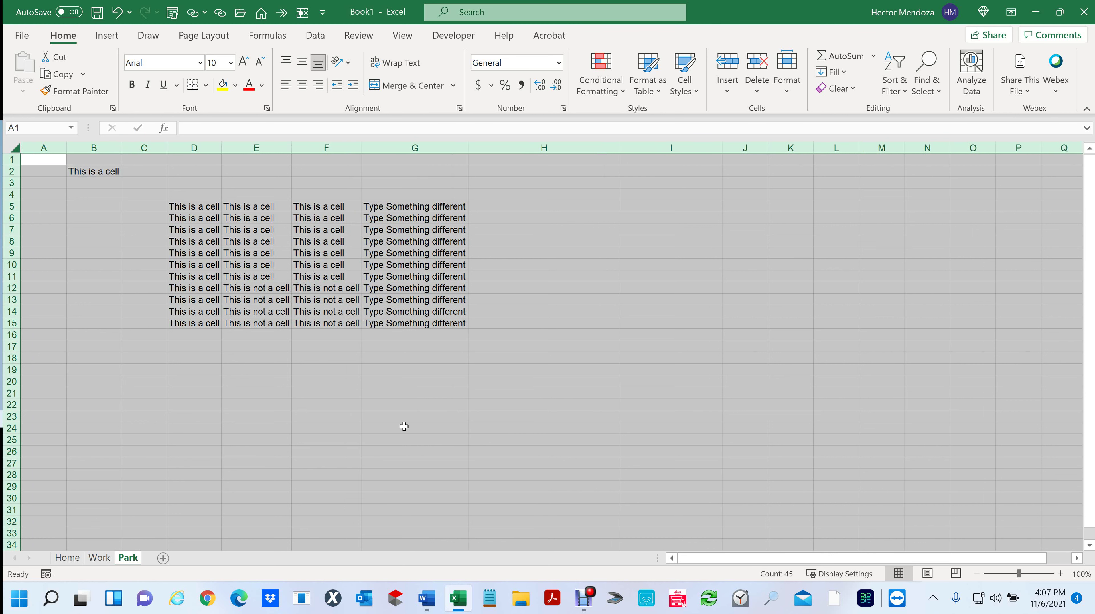
pyautogui.click(461, 427)
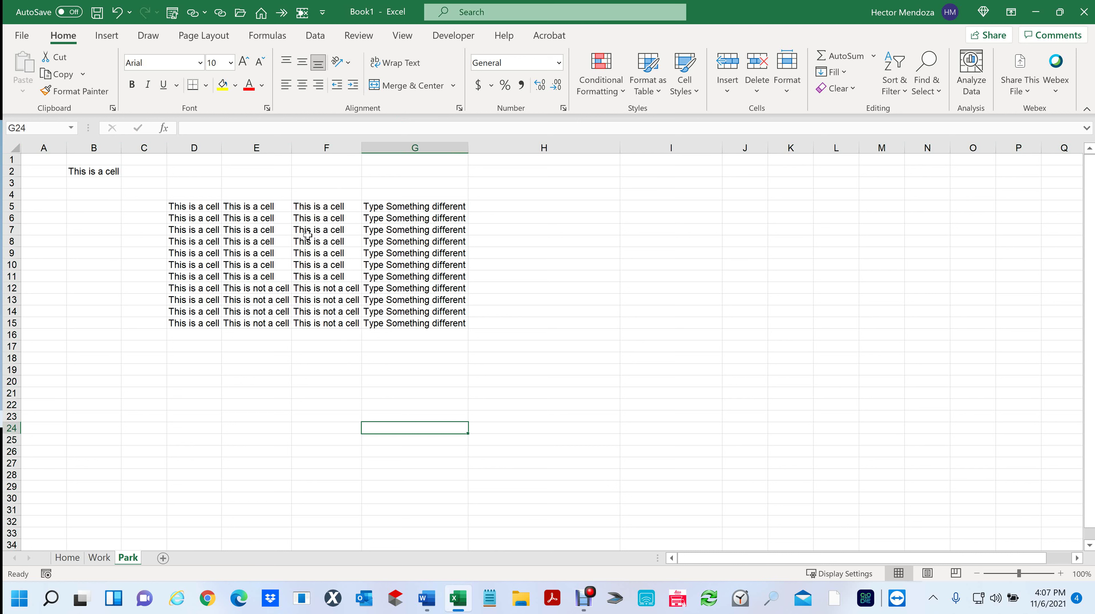
pyautogui.moveTo(304, 226); pyautogui.dragTo(323, 253)
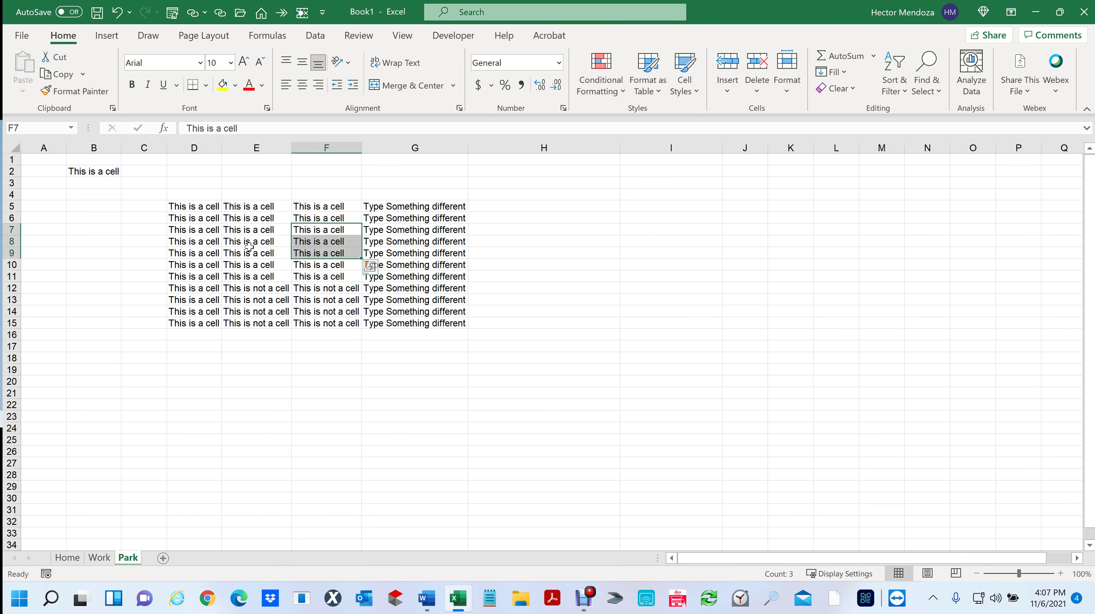
# Delete F7:F9, shifting the cells below up
pyautogui.click(758, 93)
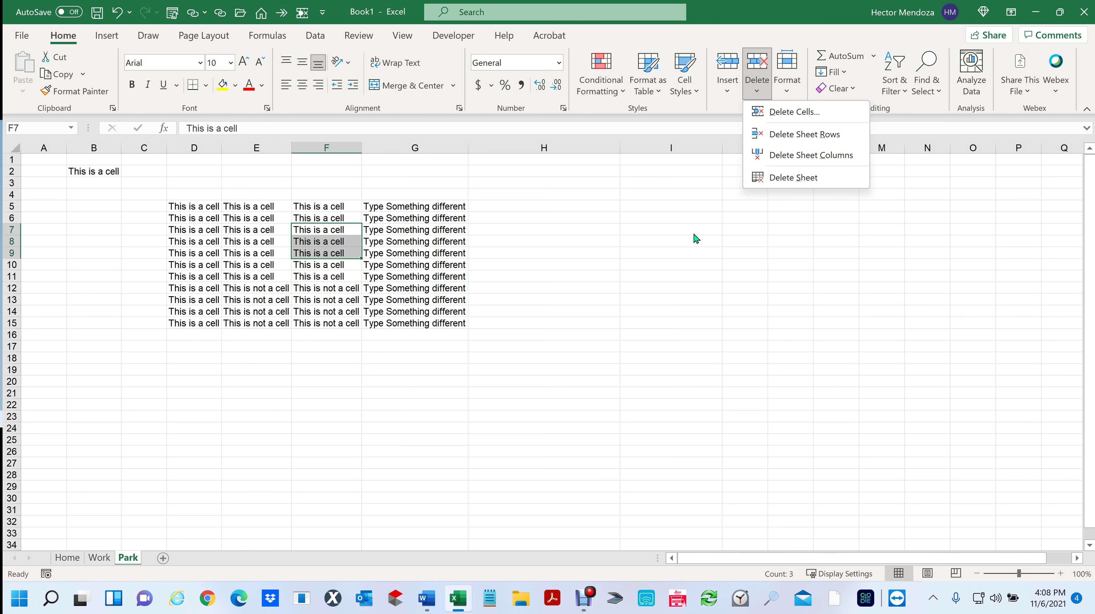
pyautogui.press('Escape')
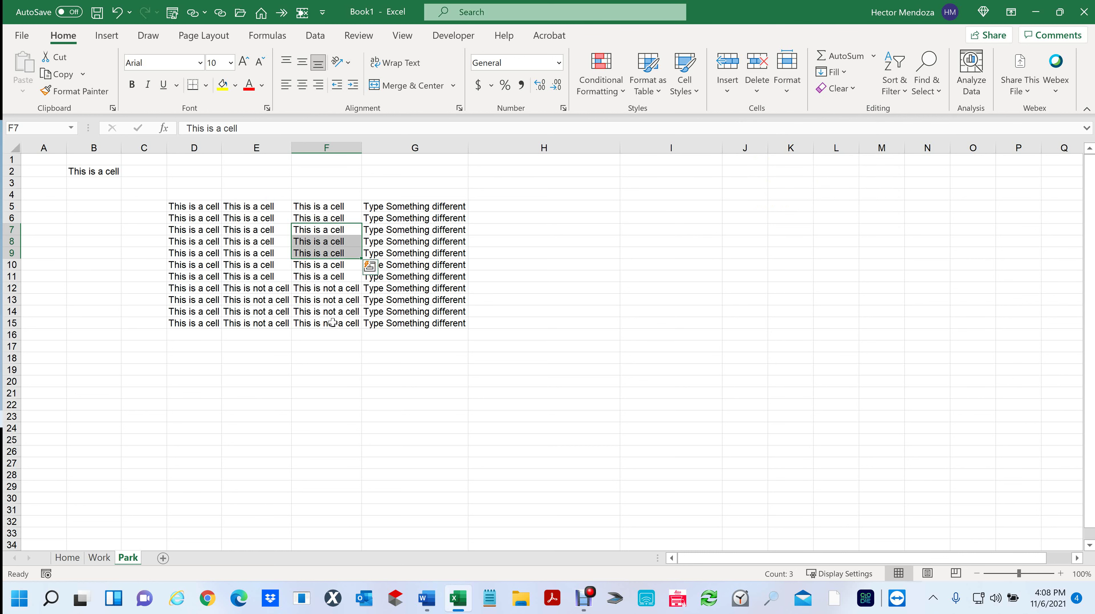
pyautogui.rightClick(327, 250)
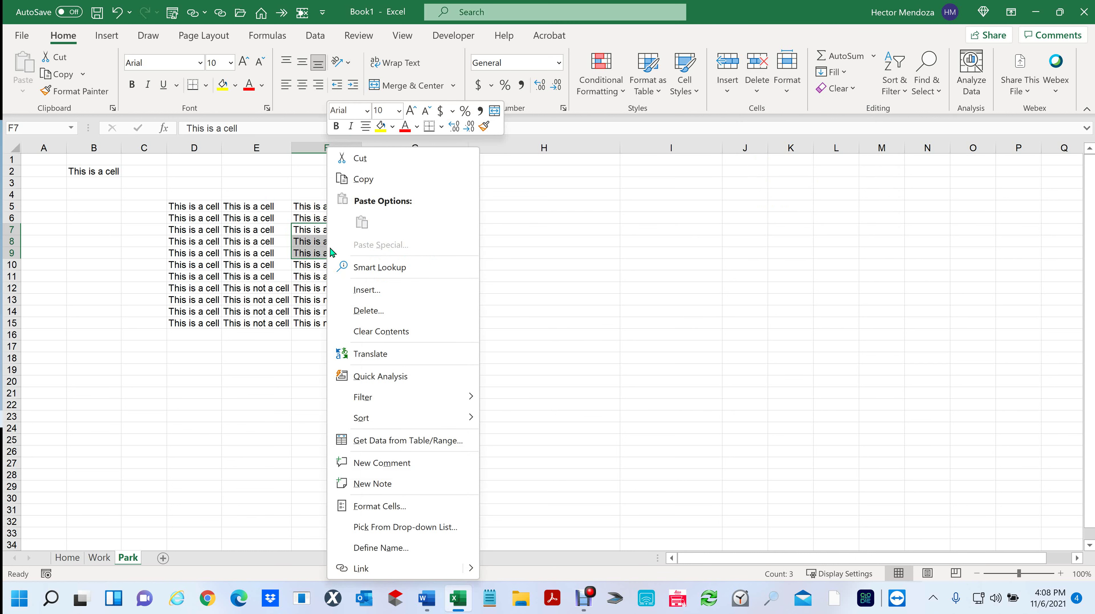
pyautogui.click(379, 311)
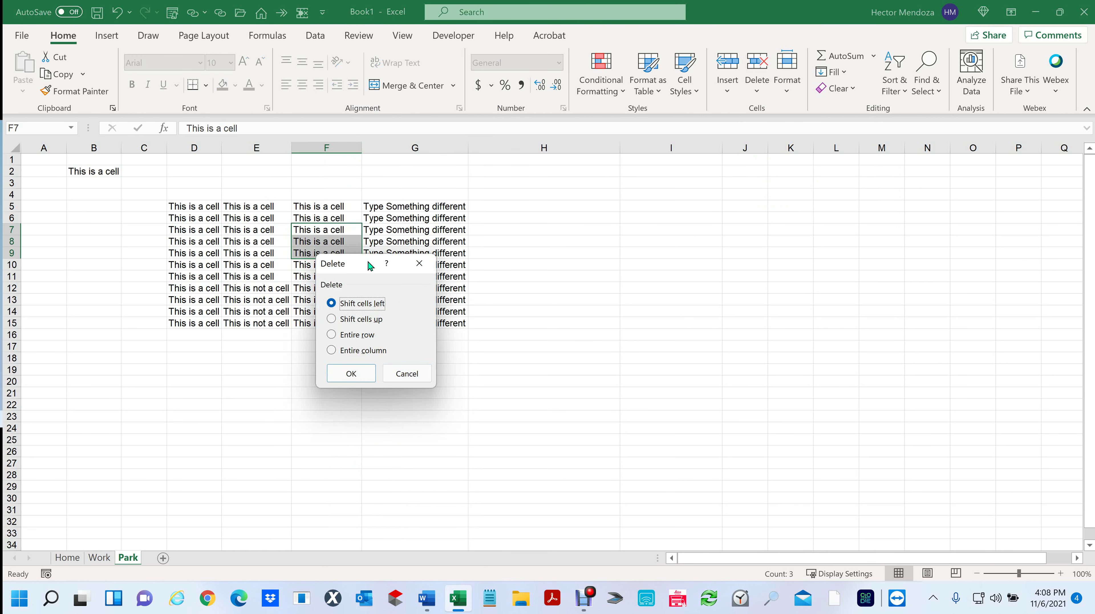
pyautogui.moveTo(361, 268); pyautogui.dragTo(562, 231)
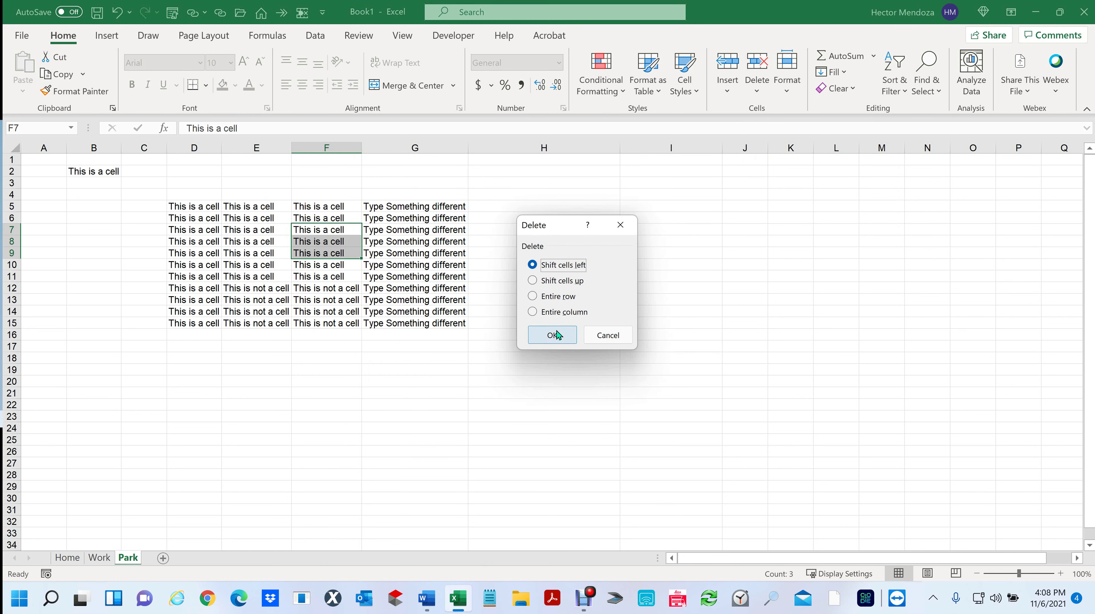
pyautogui.click(533, 282)
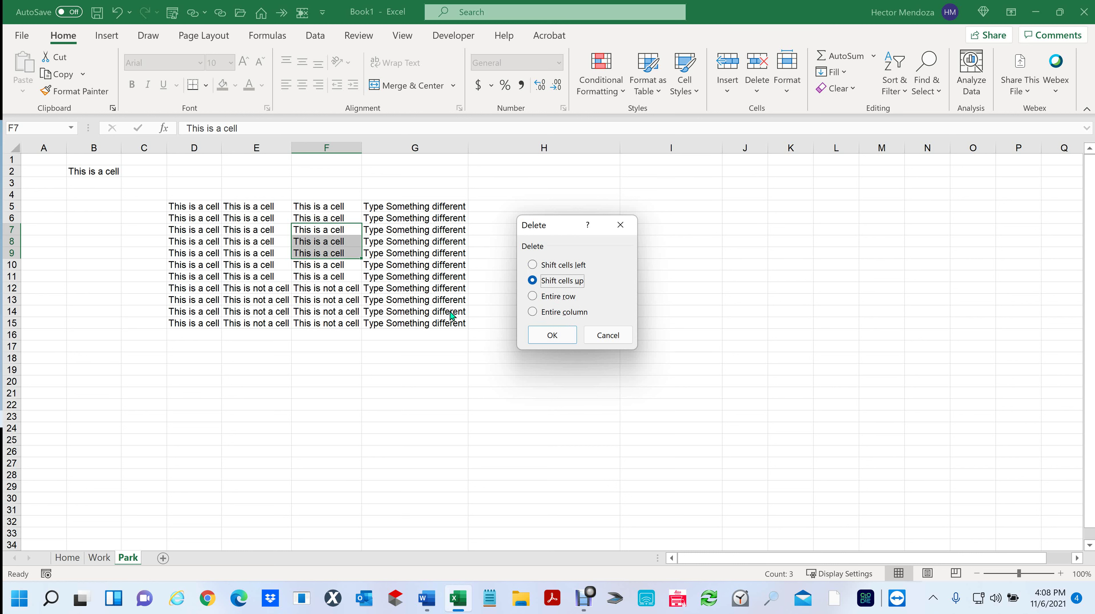
pyautogui.click(553, 335)
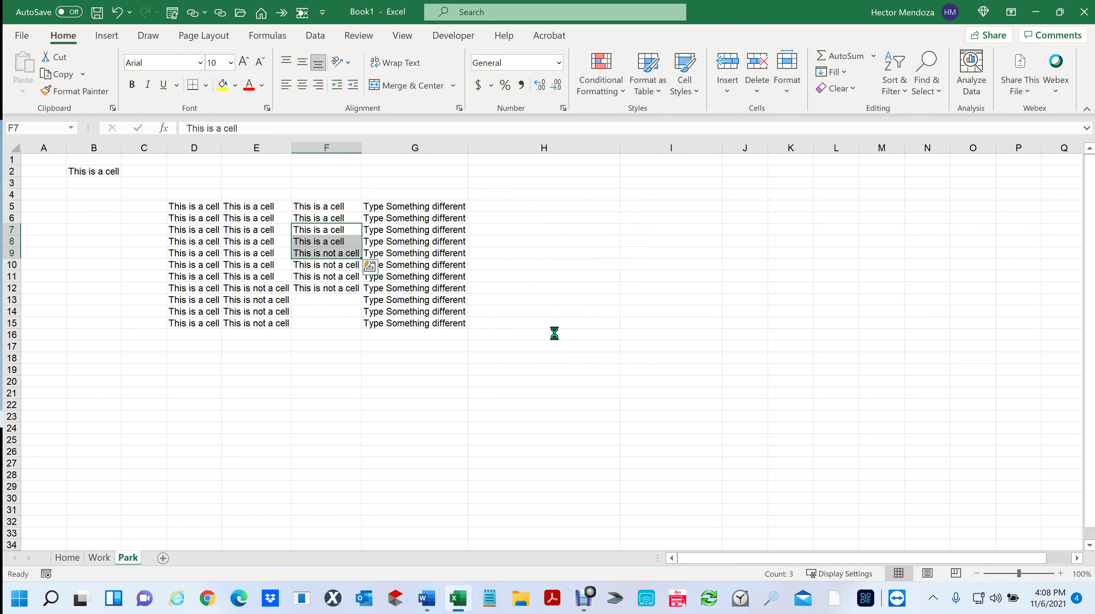
# Undo the deletion so column F's entries are restored
pyautogui.click(592, 286)
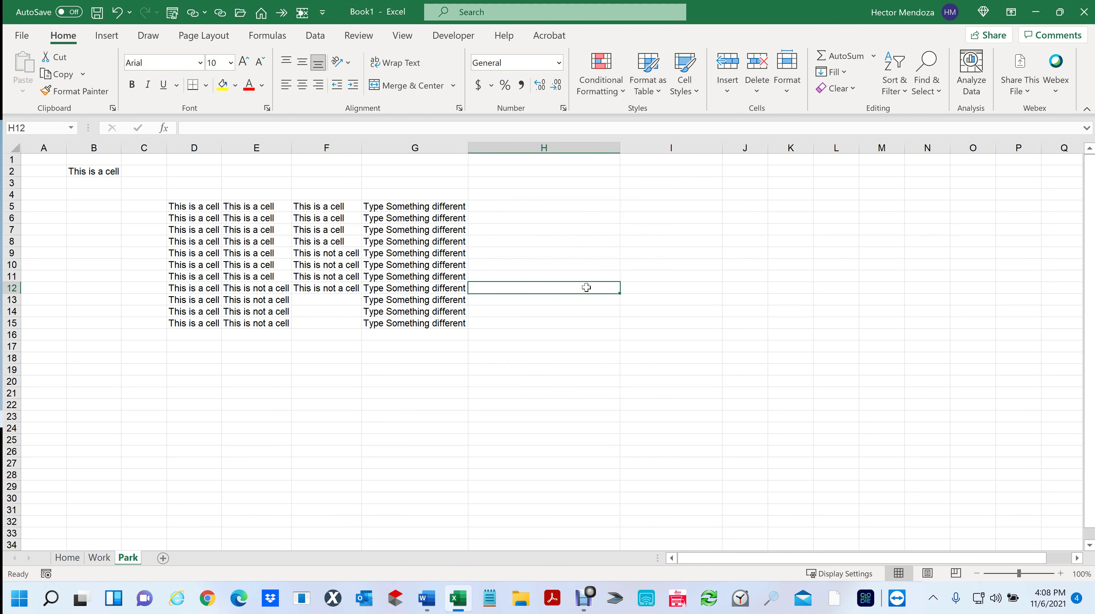
pyautogui.click(363, 143)
pyautogui.click(531, 344)
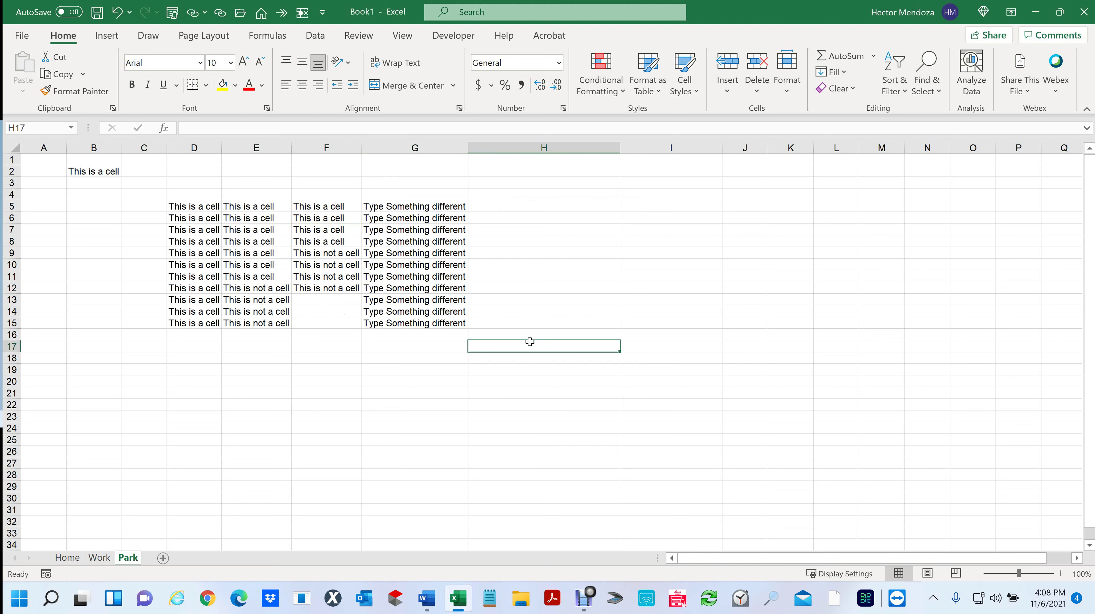
pyautogui.hotkey('ctrl', 'z')
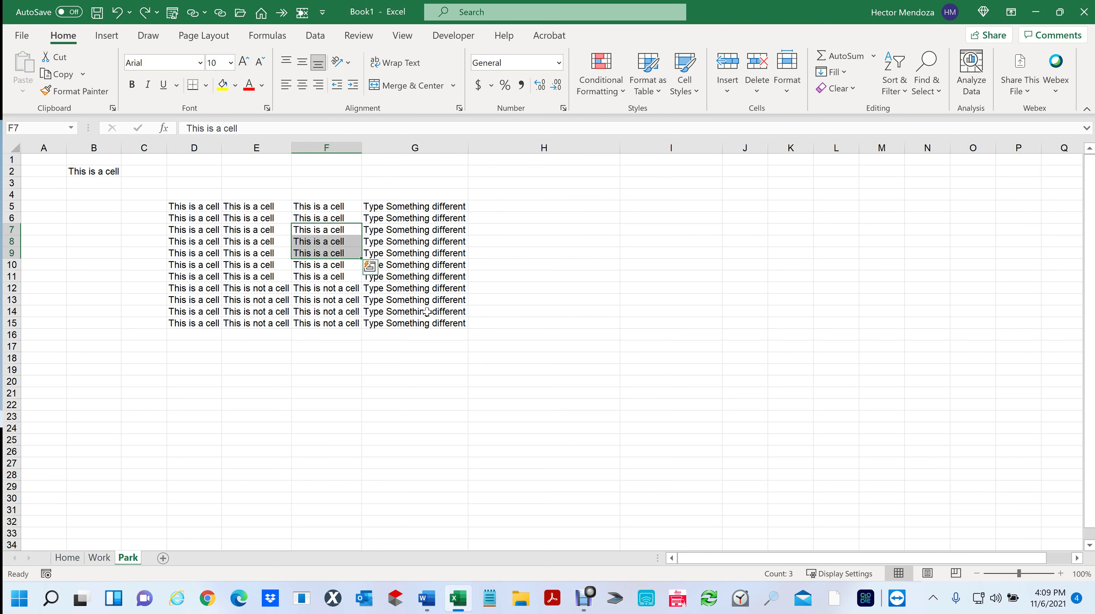
# Format D5 as red, bold, italic, underlined Times New Roman
pyautogui.click(201, 210)
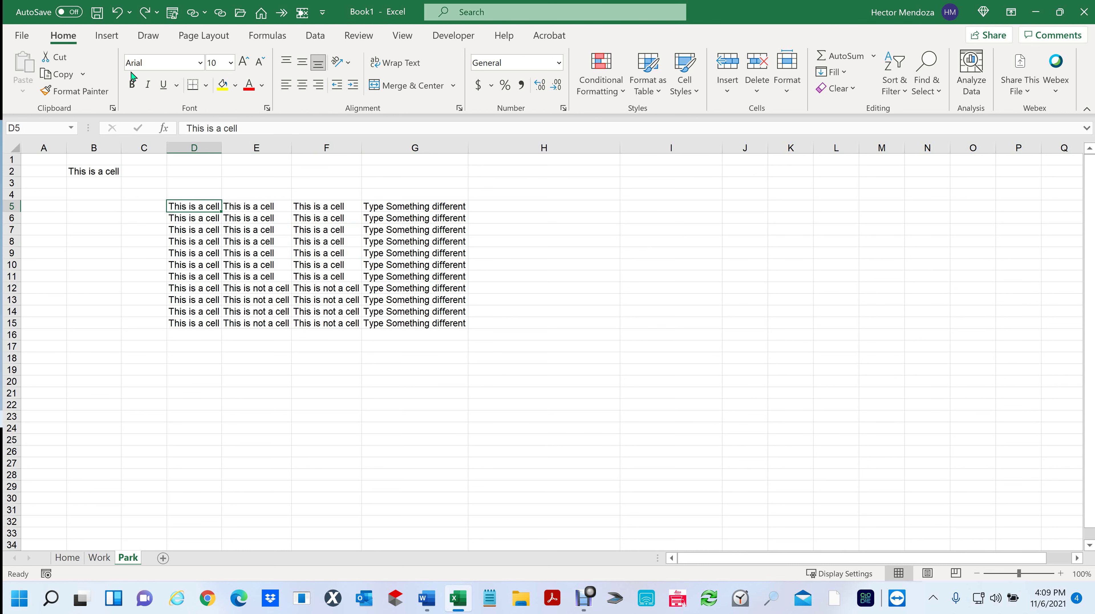
pyautogui.click(162, 64)
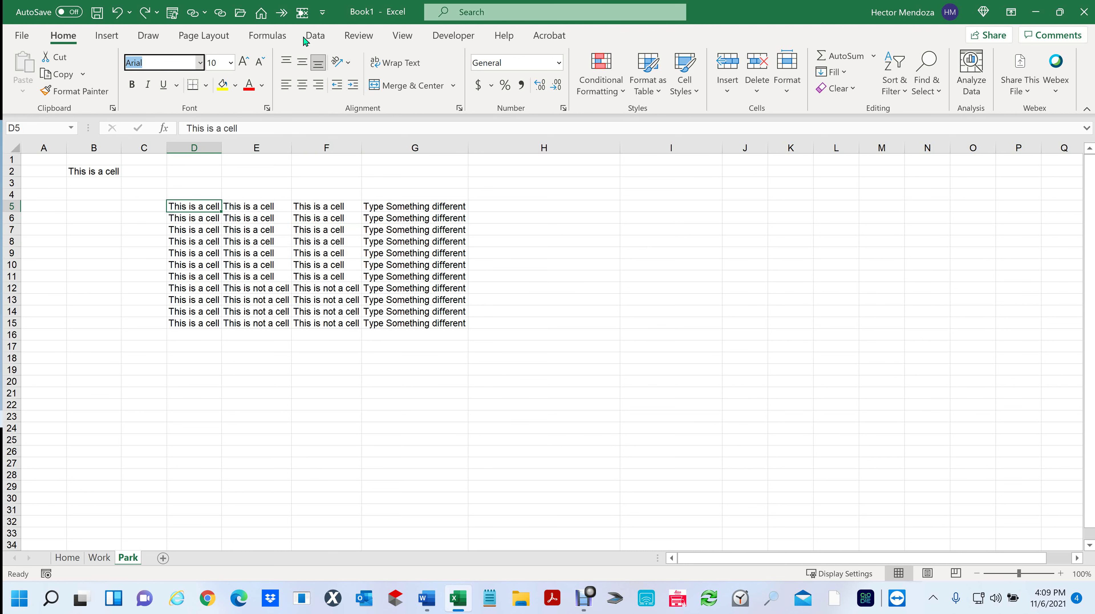
pyautogui.write('Times New Roman')
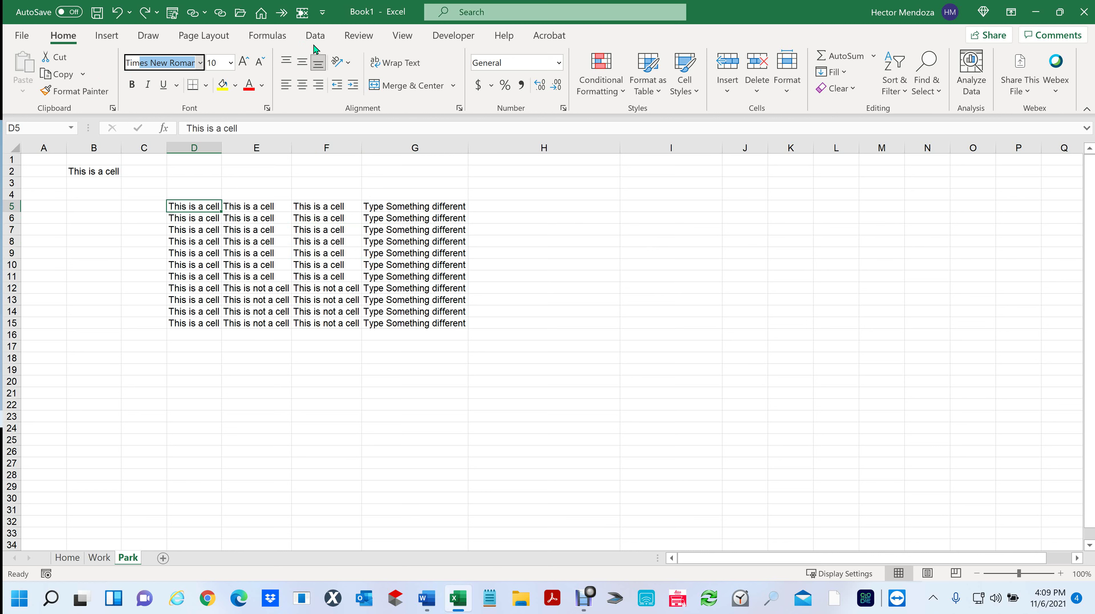
pyautogui.press('Tab')
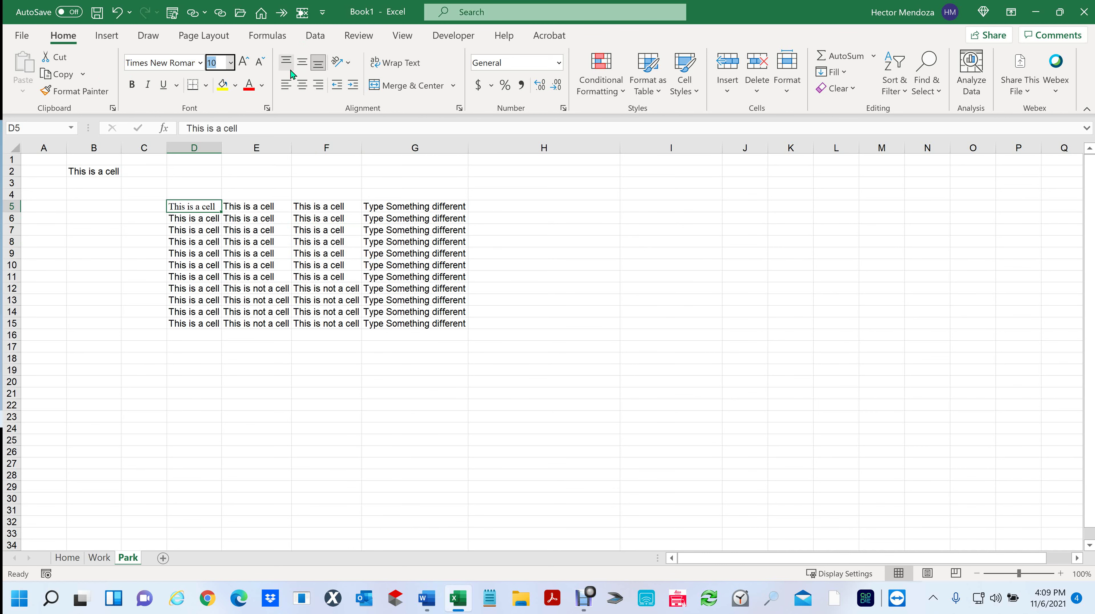
pyautogui.click(132, 86)
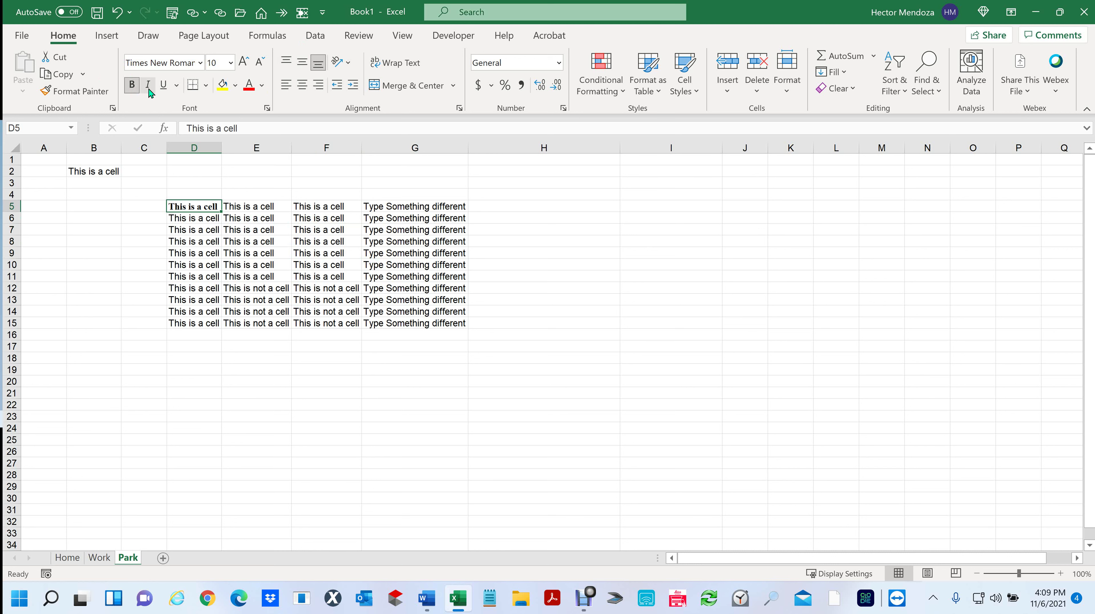
pyautogui.click(147, 87)
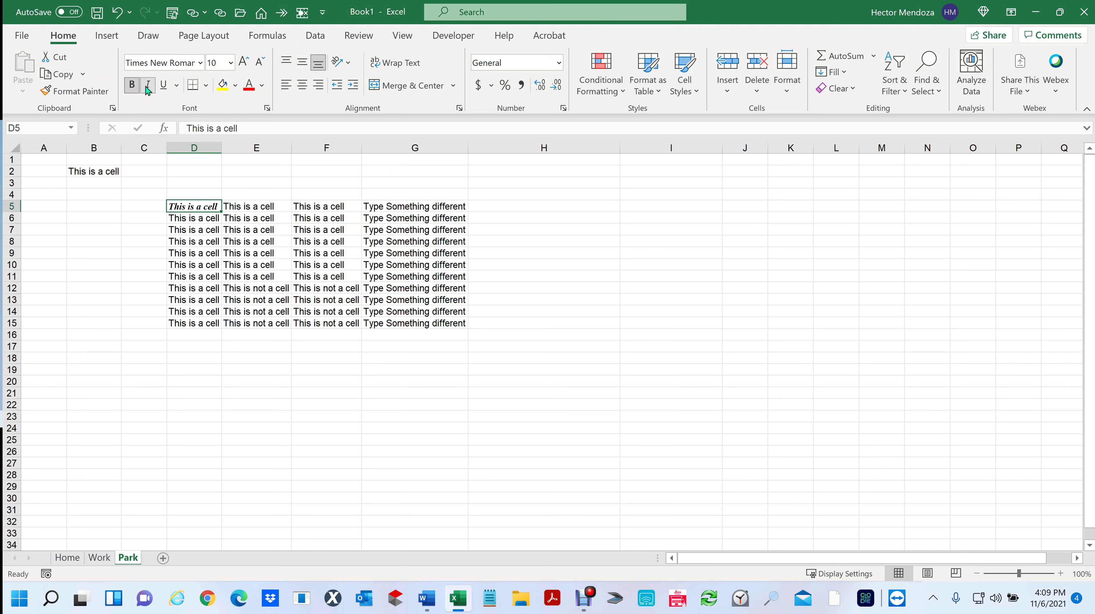
pyautogui.click(164, 93)
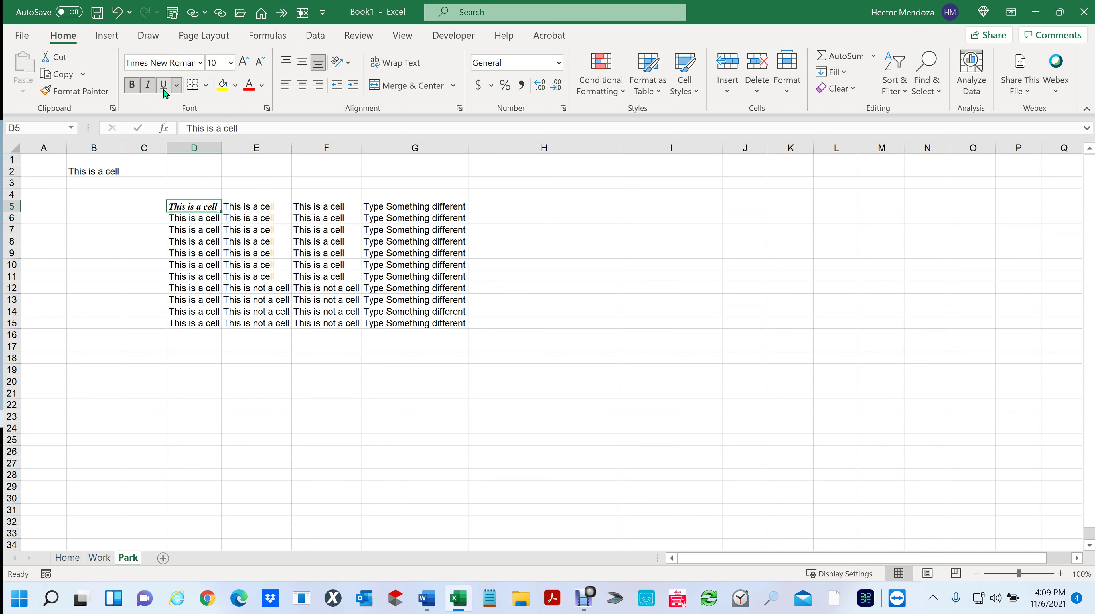
pyautogui.click(249, 86)
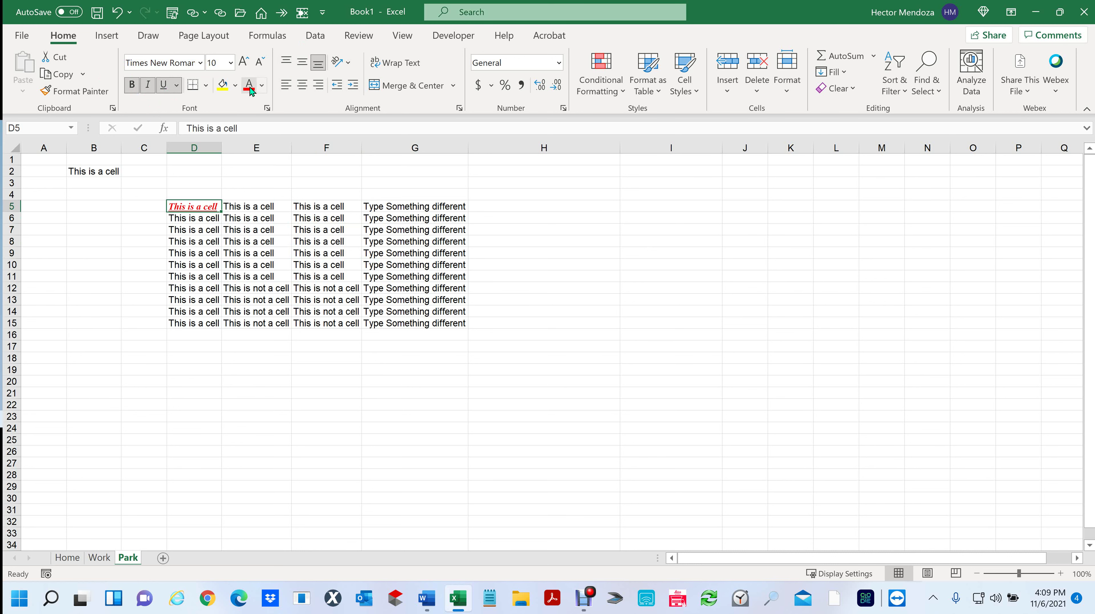
pyautogui.click(229, 369)
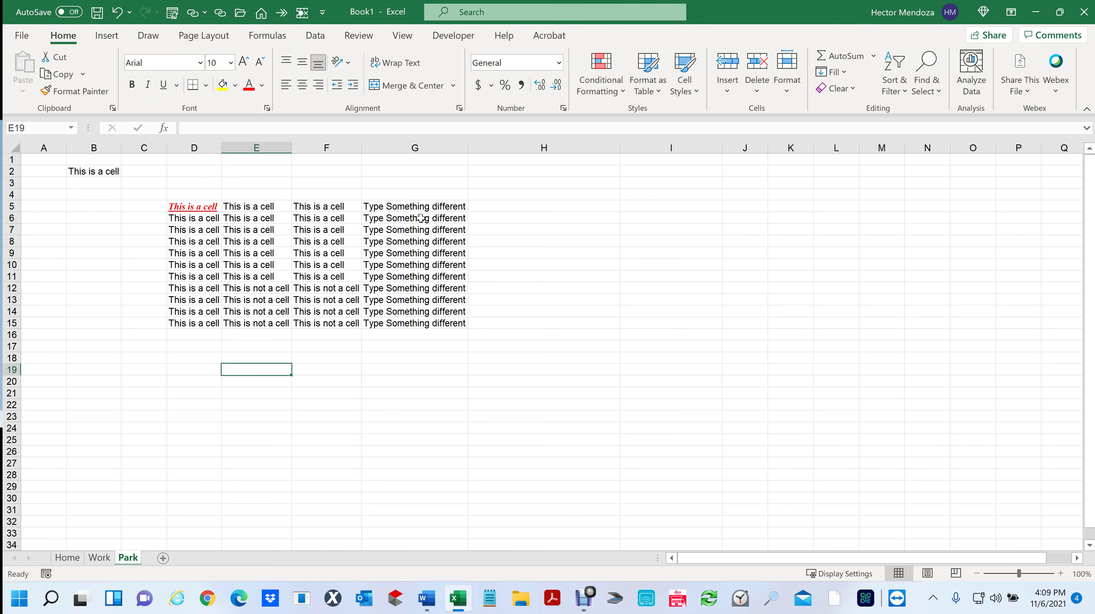
# Make E8's text green, bold and italic
pyautogui.click(256, 241)
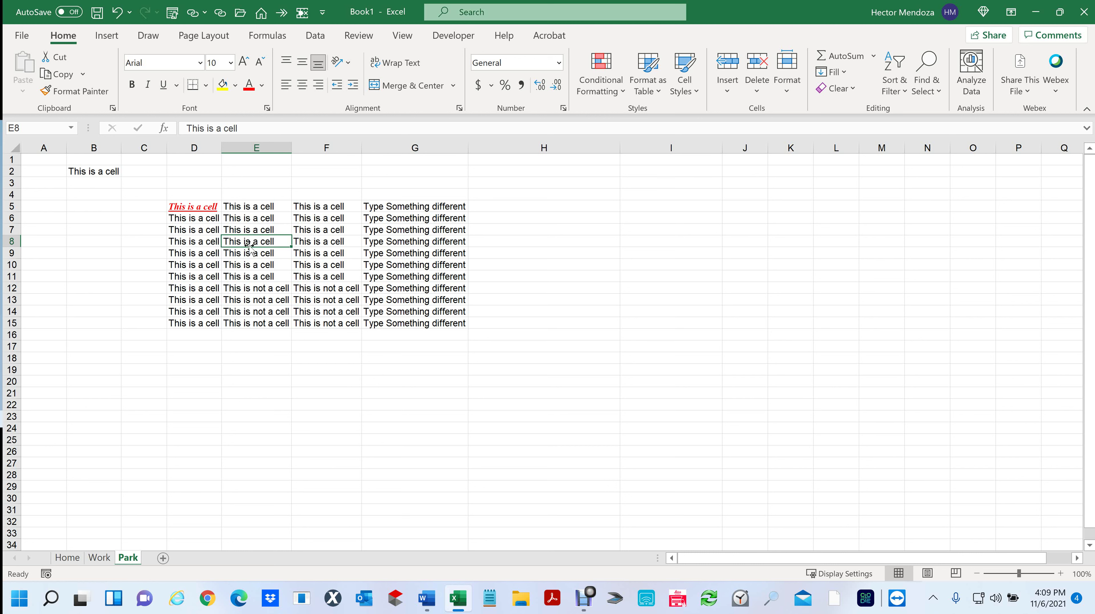
pyautogui.click(261, 85)
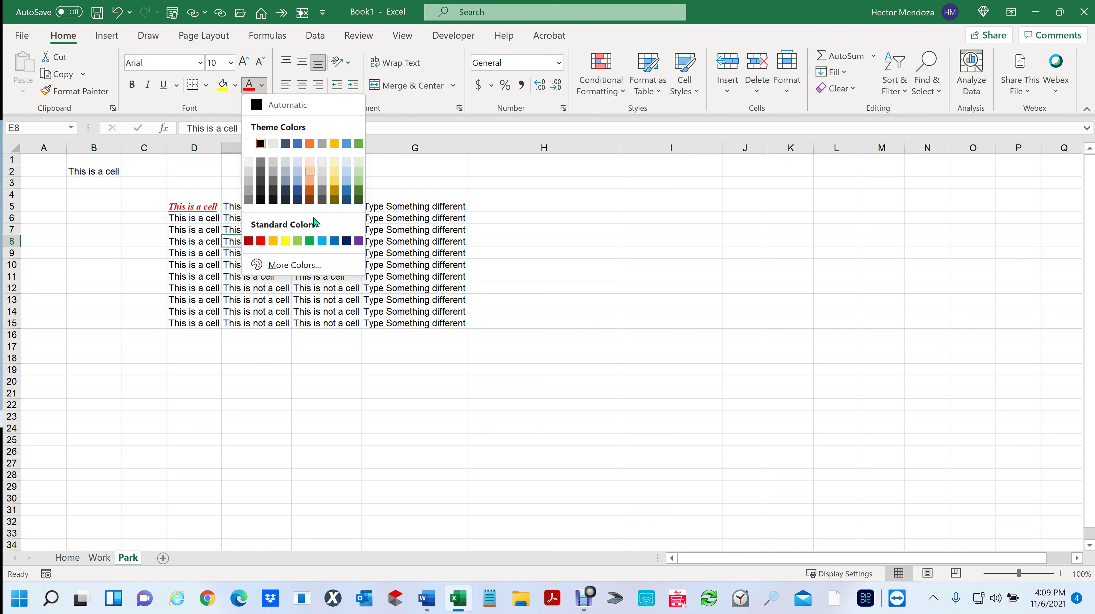
pyautogui.click(310, 241)
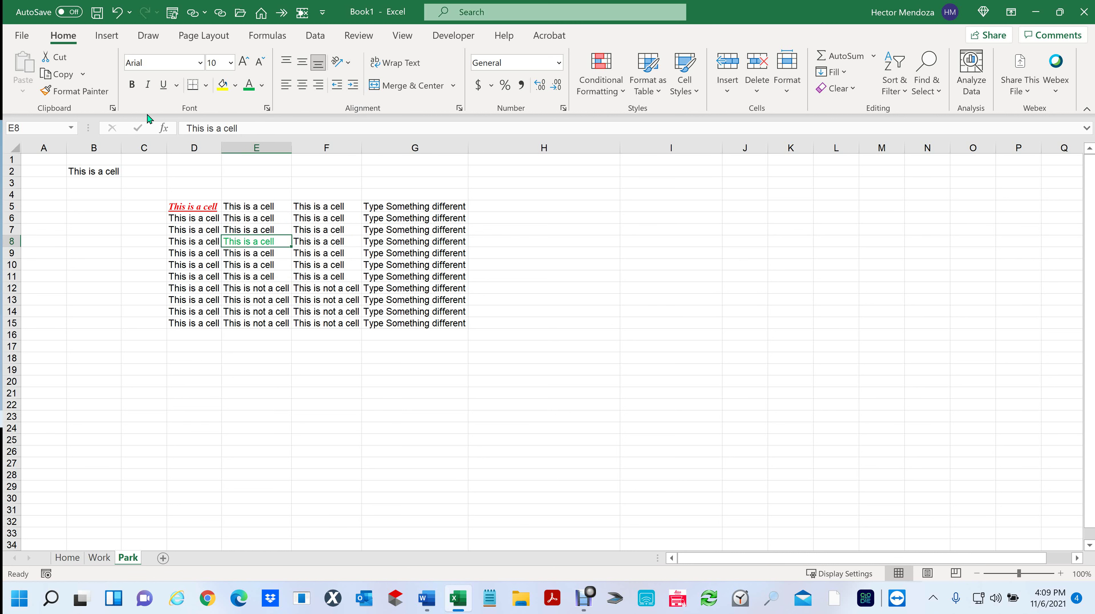
pyautogui.click(132, 84)
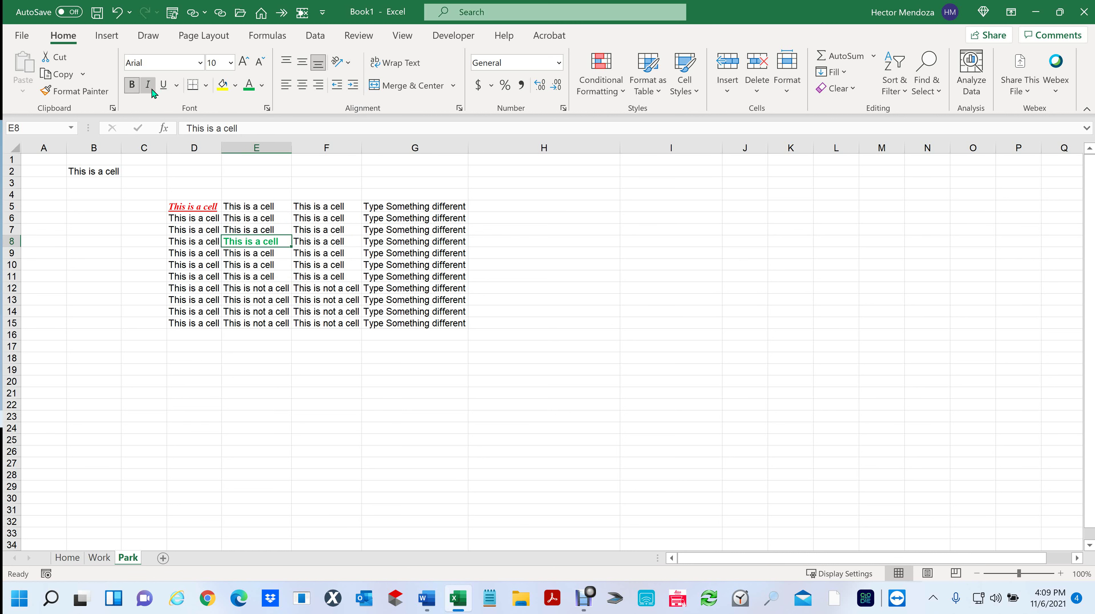
pyautogui.click(152, 90)
pyautogui.click(306, 403)
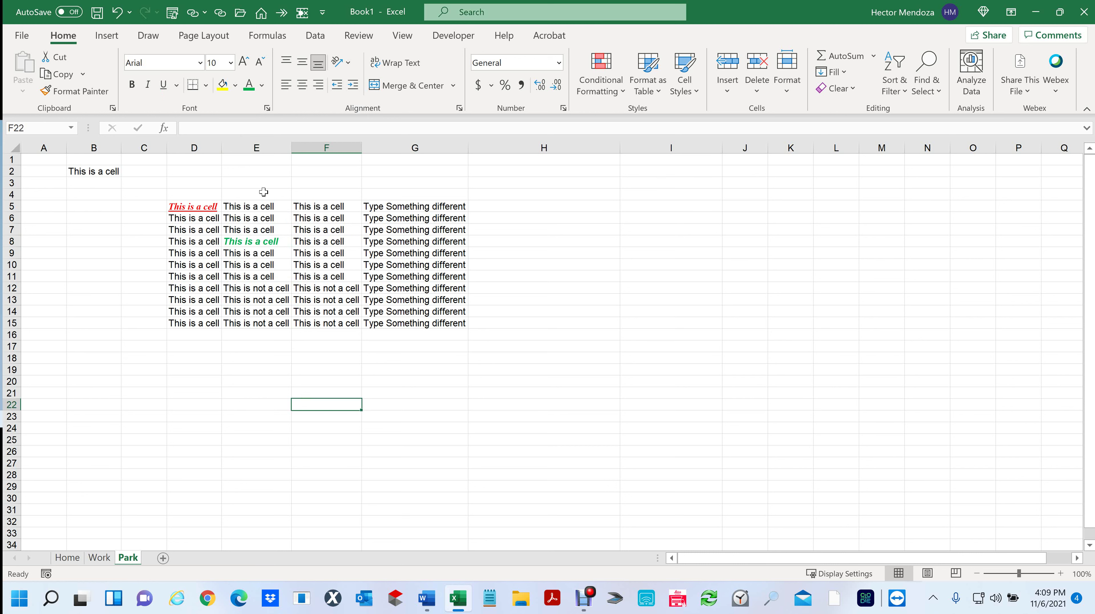
# Drag columns D, E and F wider, then select E5:E15
pyautogui.moveTo(225, 145); pyautogui.dragTo(257, 145)
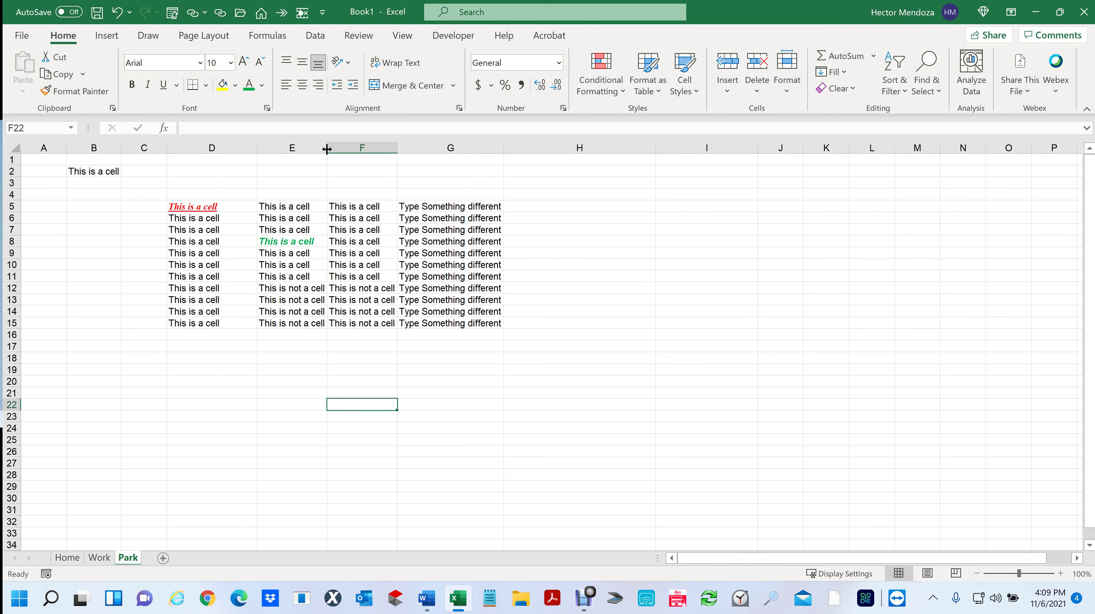
pyautogui.moveTo(331, 149); pyautogui.dragTo(358, 147)
pyautogui.moveTo(430, 147); pyautogui.dragTo(490, 147)
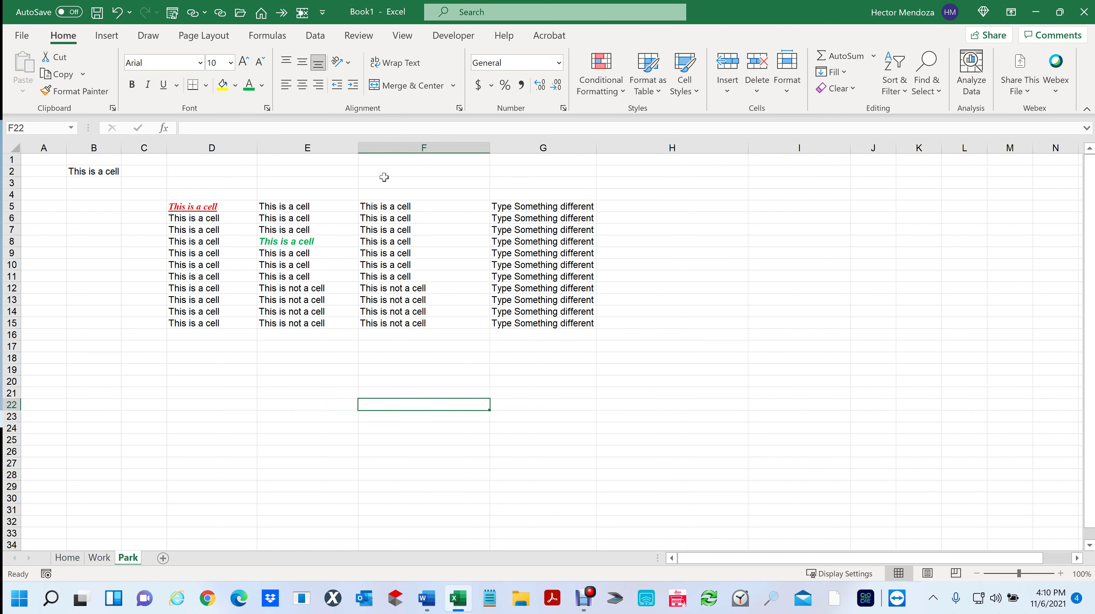
pyautogui.moveTo(479, 151); pyautogui.dragTo(466, 151)
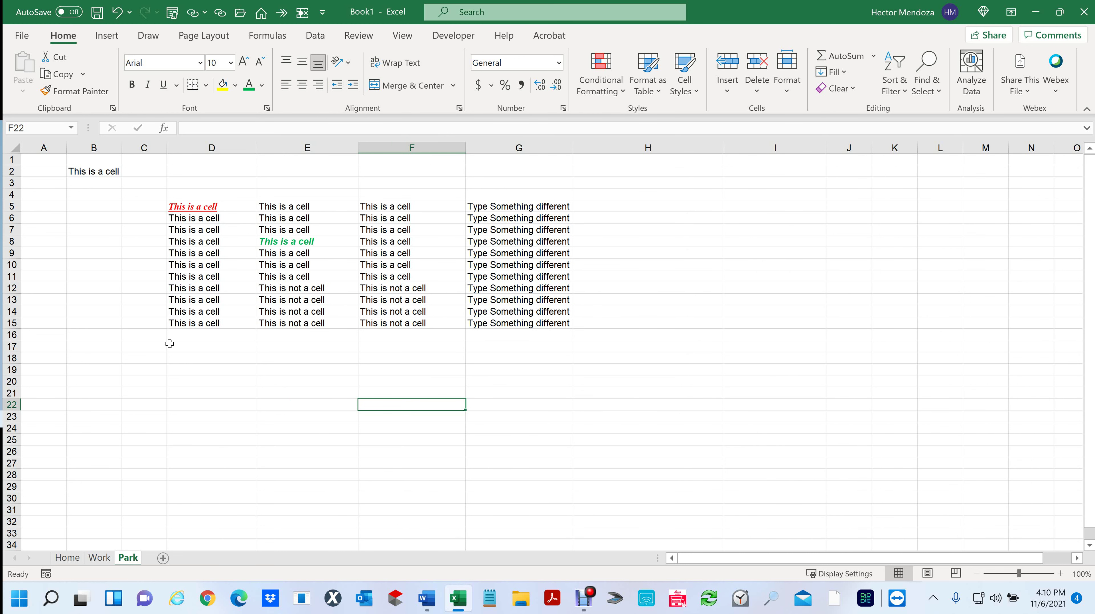
pyautogui.moveTo(287, 203); pyautogui.dragTo(290, 326)
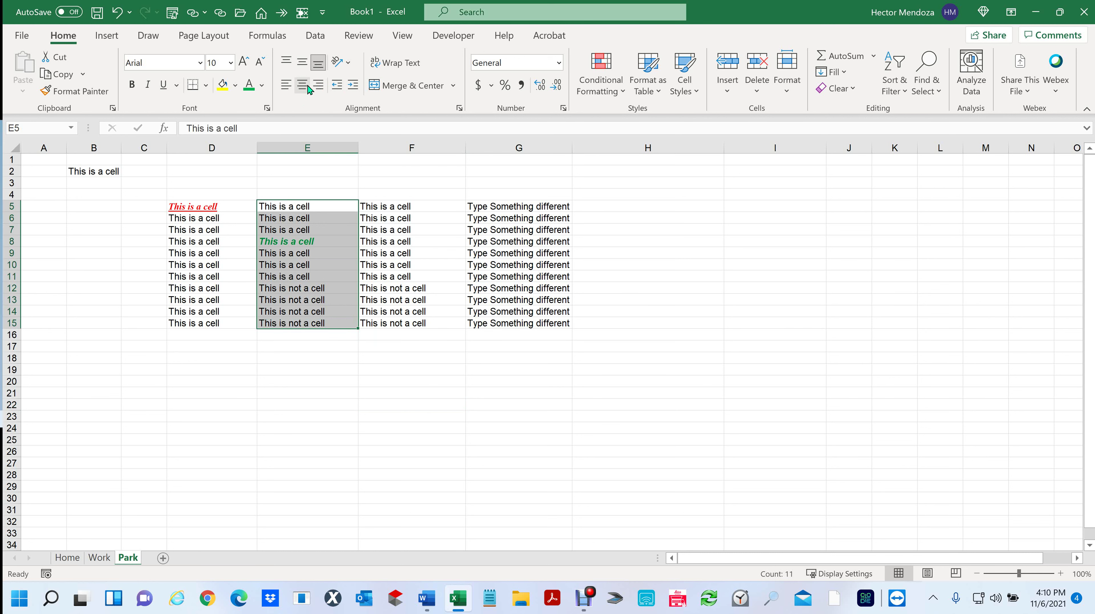
# Right-align E5:E15, then select F5:F15
pyautogui.click(319, 88)
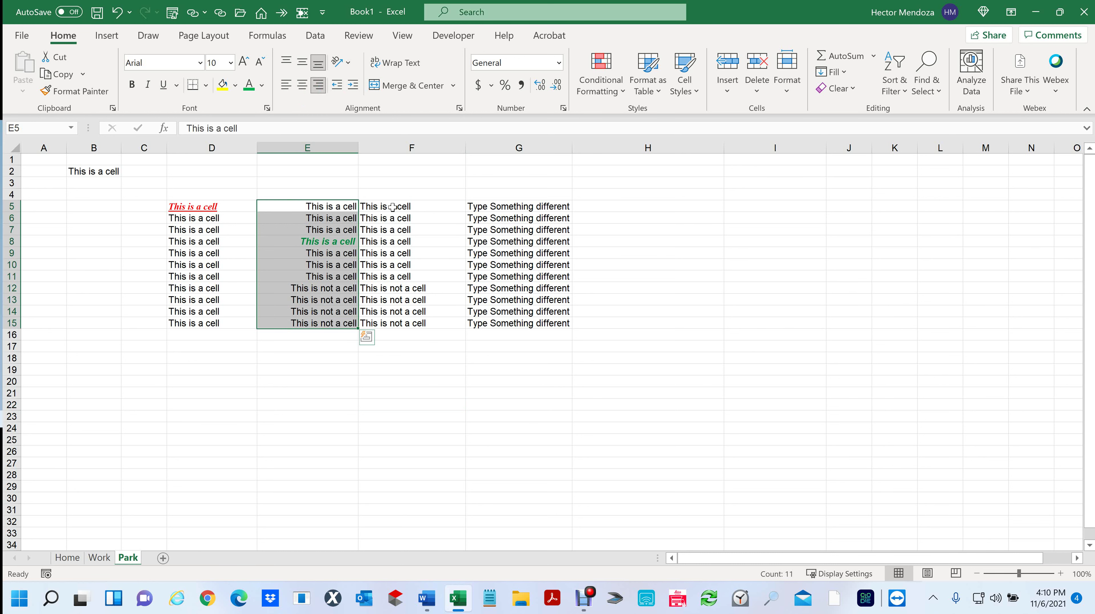
pyautogui.moveTo(392, 206); pyautogui.dragTo(391, 324)
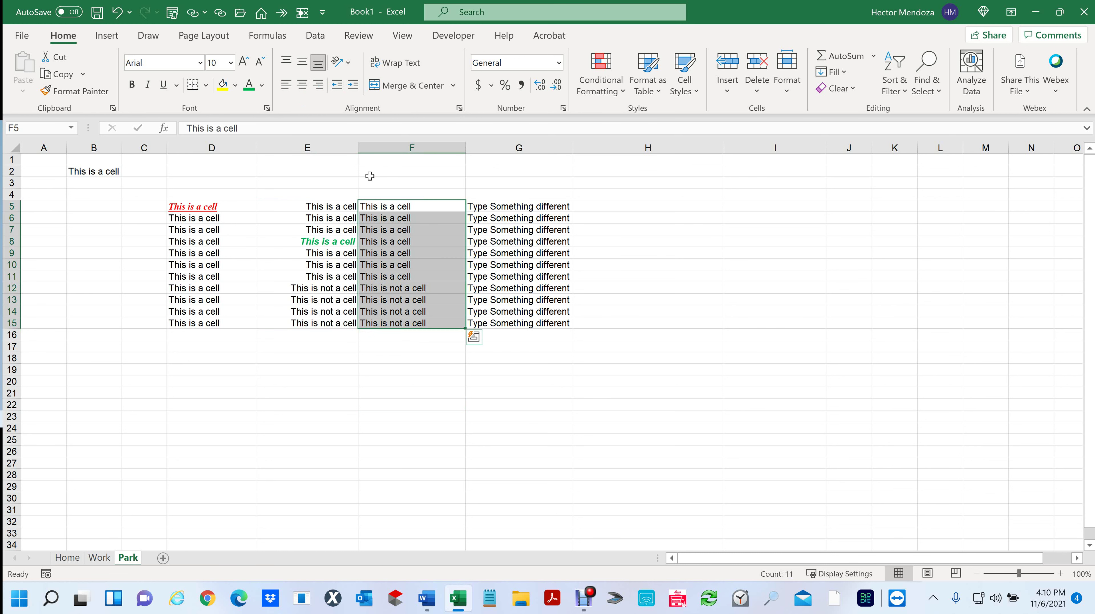
# Center F5:F15, then select H5
pyautogui.click(303, 86)
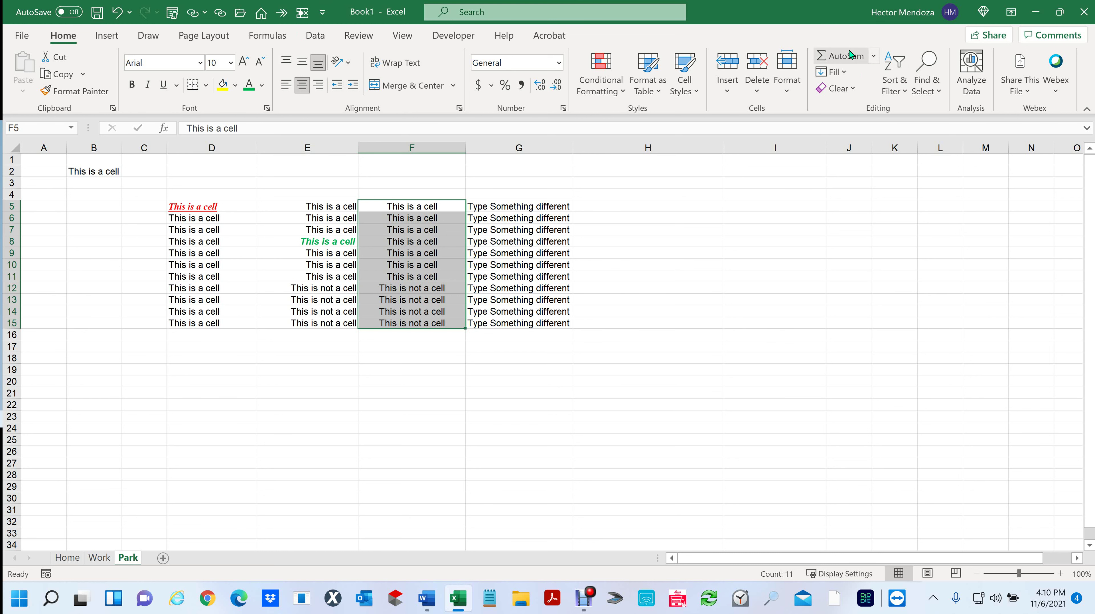
pyautogui.click(659, 211)
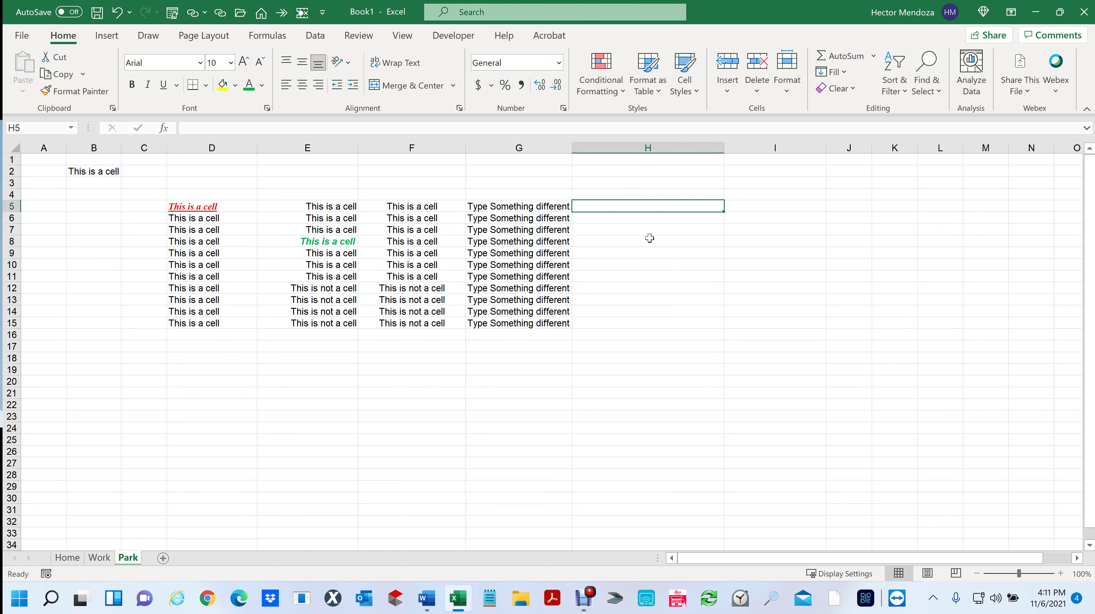
pyautogui.write('23')
pyautogui.press('Return')
pyautogui.write('45')
pyautogui.press('Return')
pyautogui.write('6')
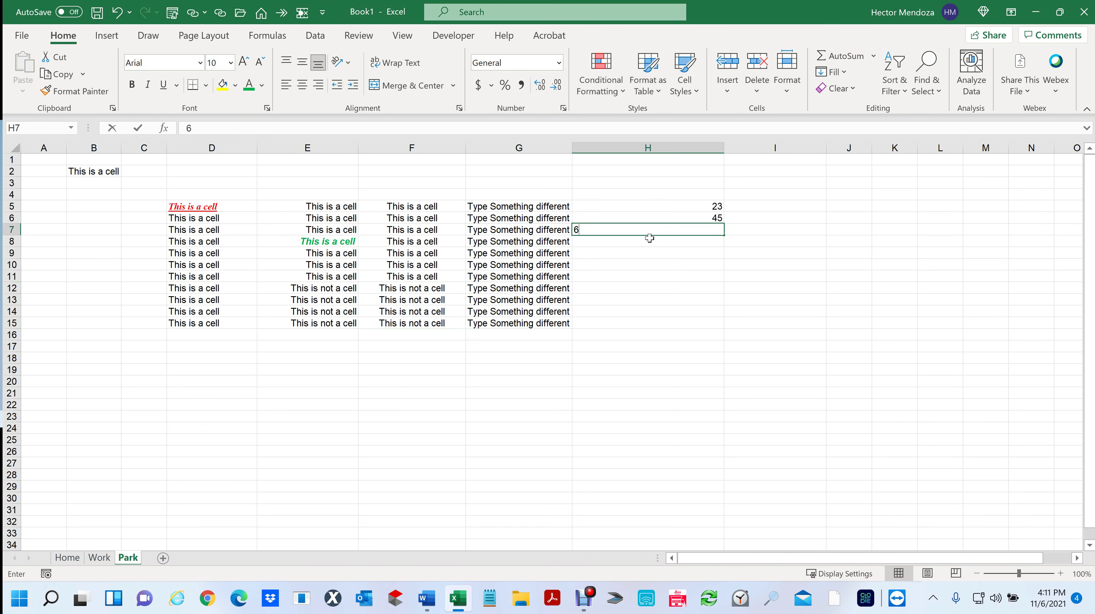
pyautogui.write('7')
pyautogui.press('Return')
pyautogui.write('87')
pyautogui.press('Return')
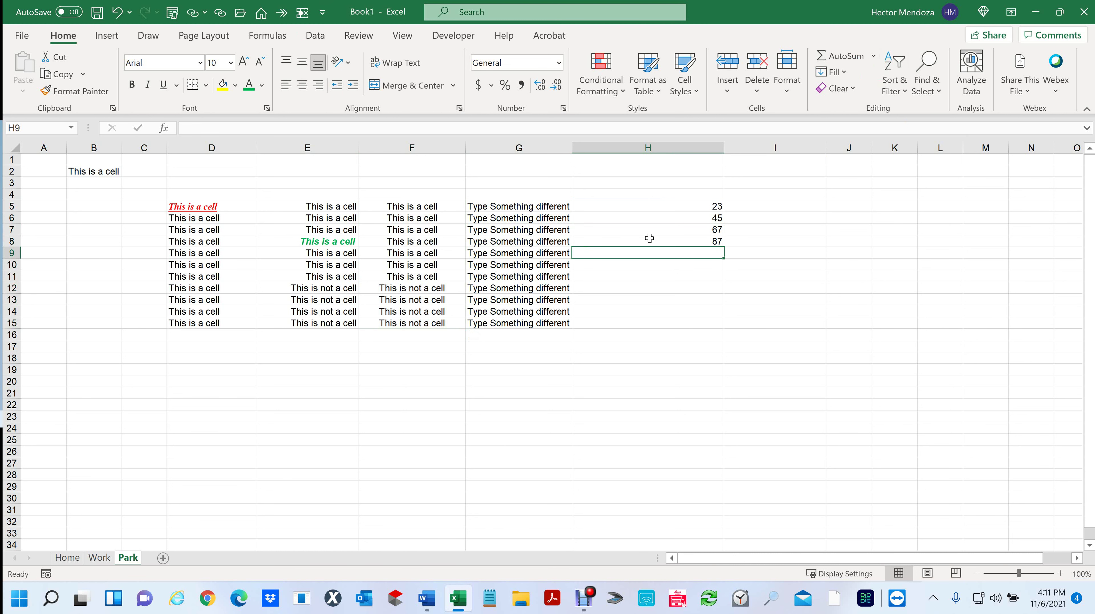
pyautogui.write('45')
pyautogui.press('Return')
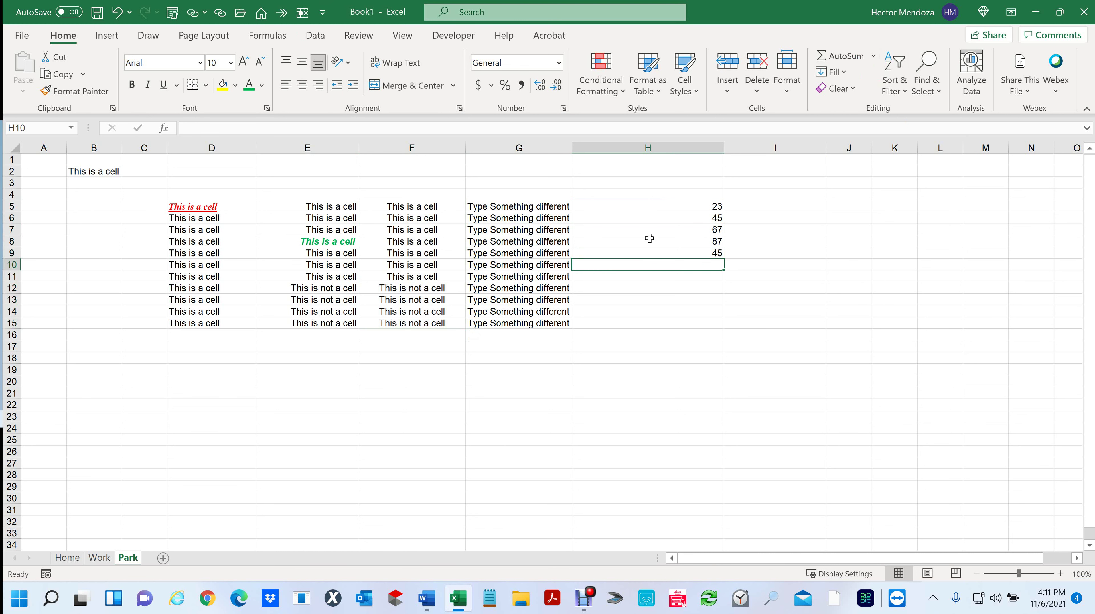
pyautogui.write('100')
pyautogui.press('Return')
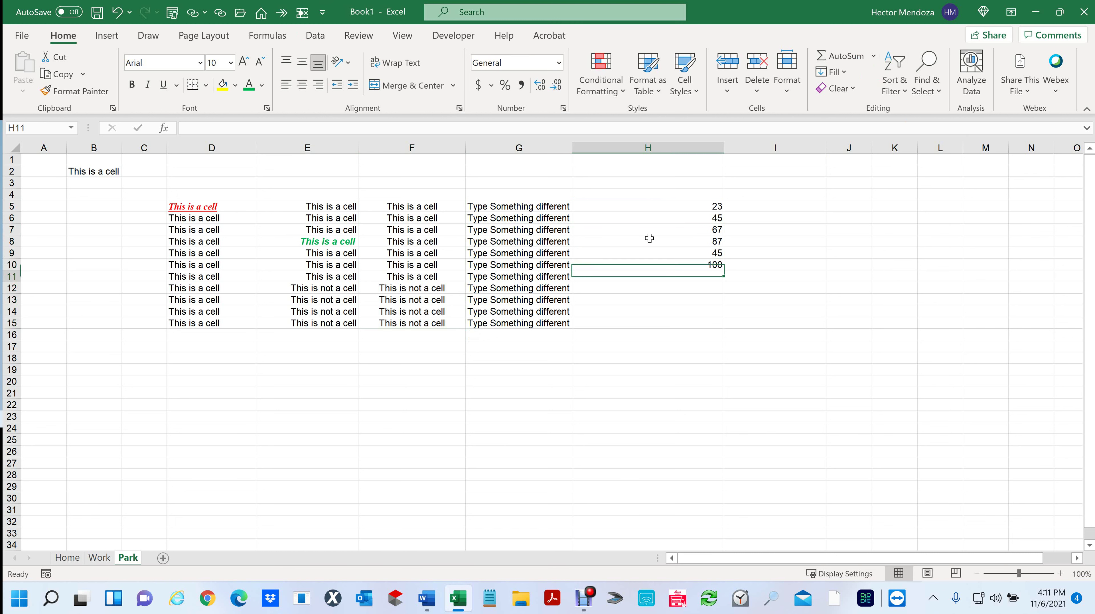
pyautogui.click(762, 204)
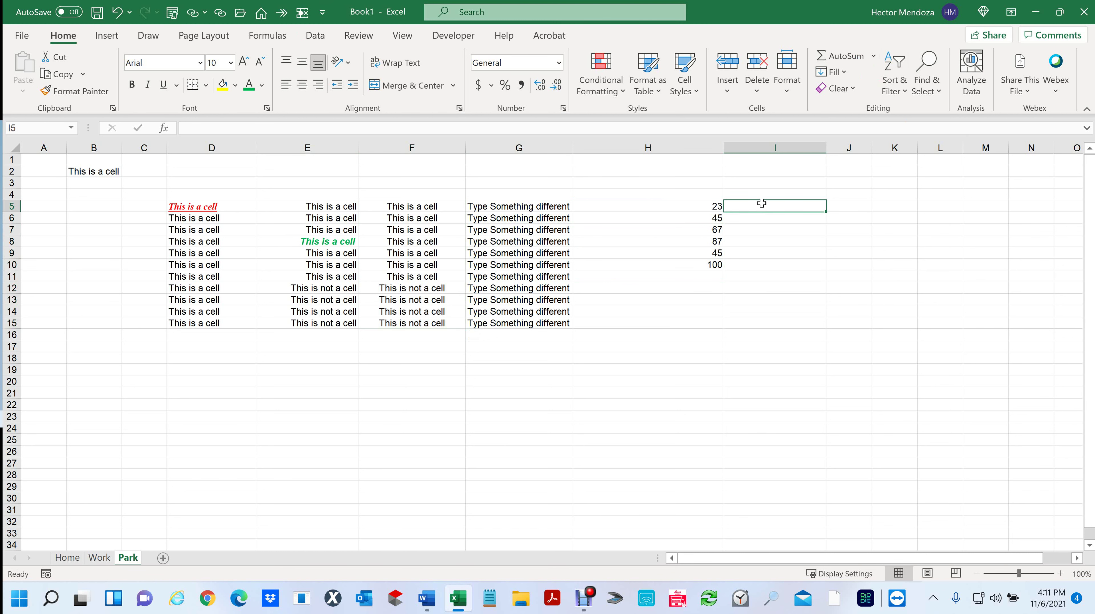
pyautogui.write('100')
pyautogui.press('Return')
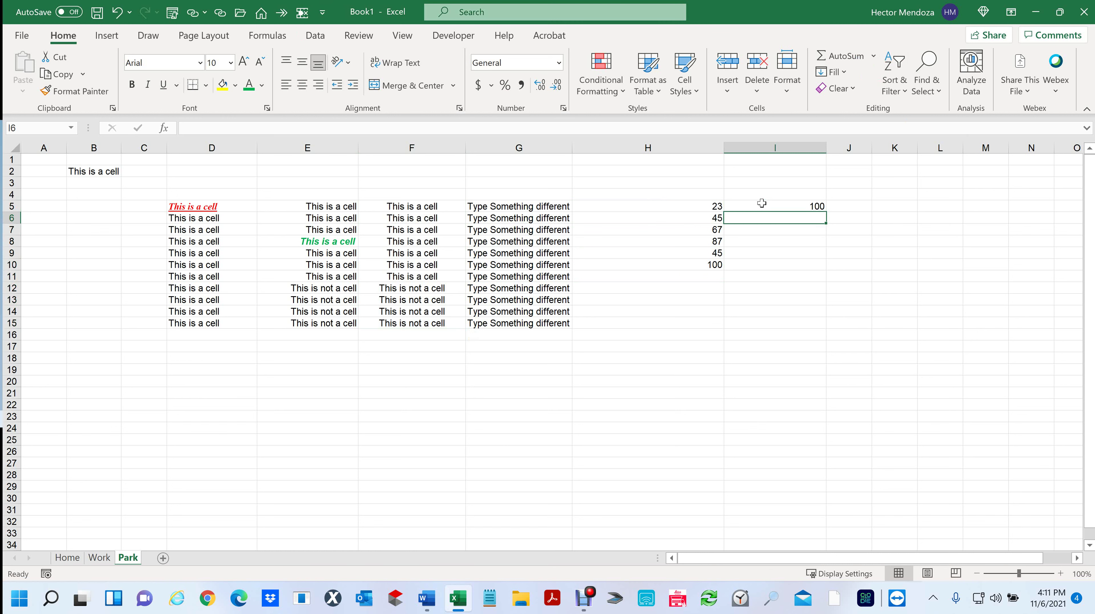
pyautogui.write('40')
pyautogui.press('Return')
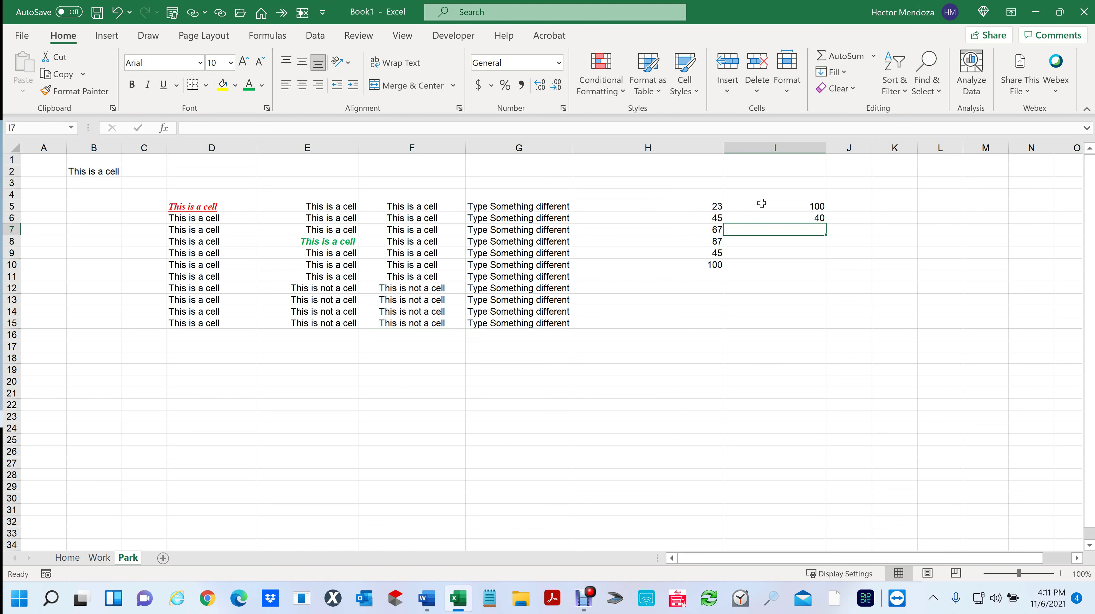
pyautogui.click(761, 203)
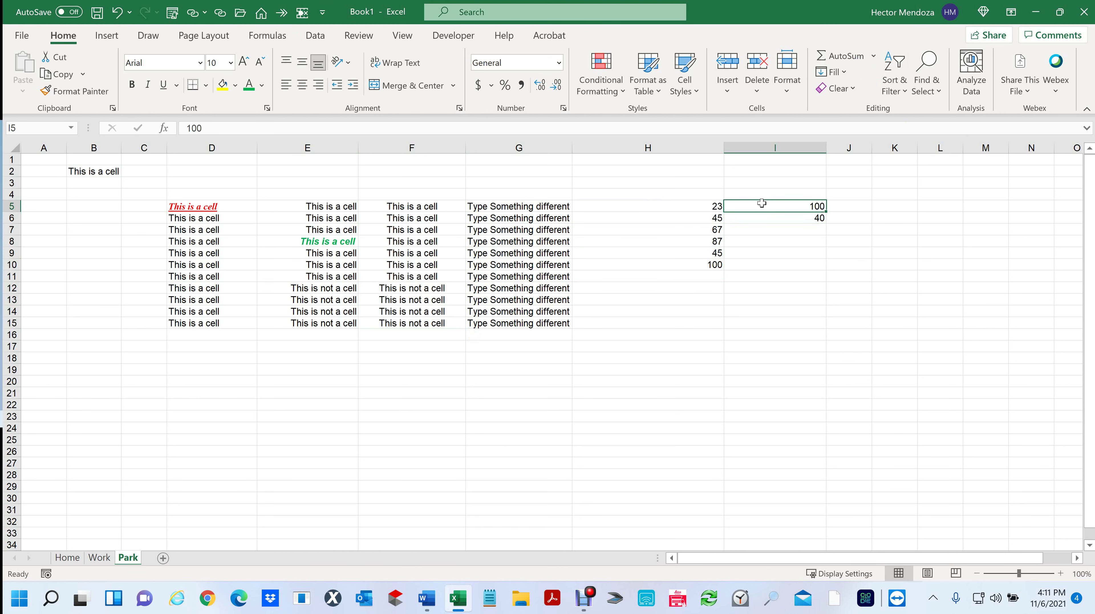
pyautogui.click(804, 228)
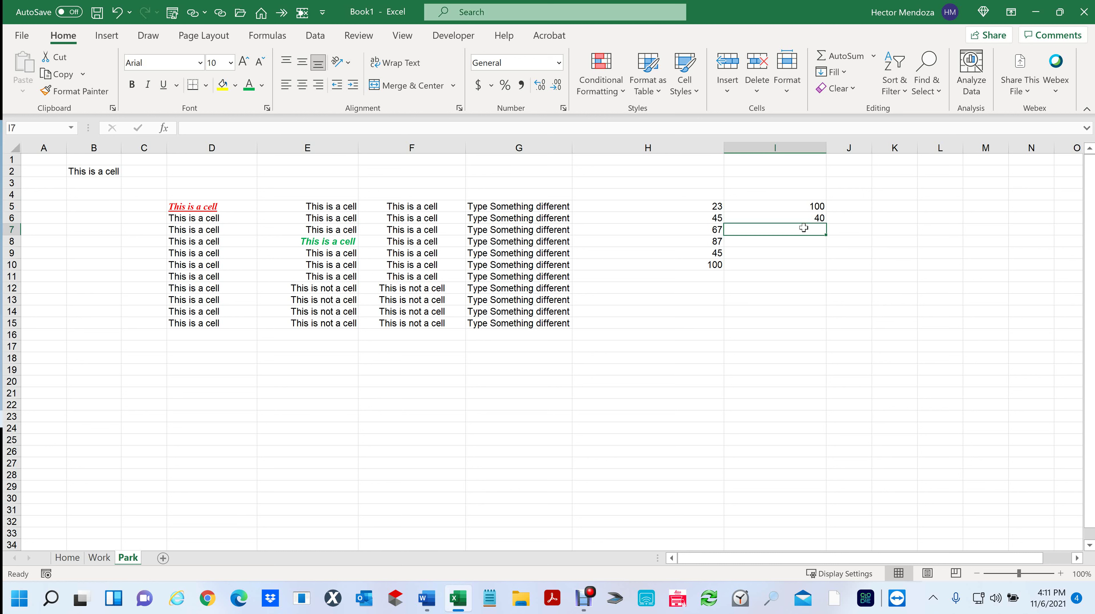
pyautogui.moveTo(812, 206); pyautogui.dragTo(815, 267)
pyautogui.click(803, 358)
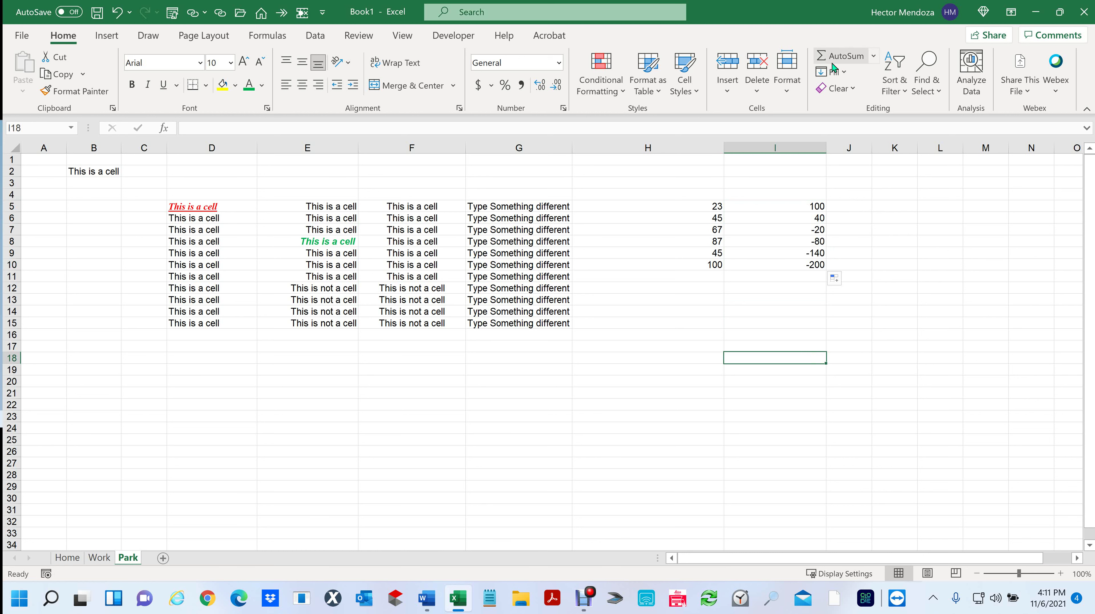
pyautogui.click(702, 277)
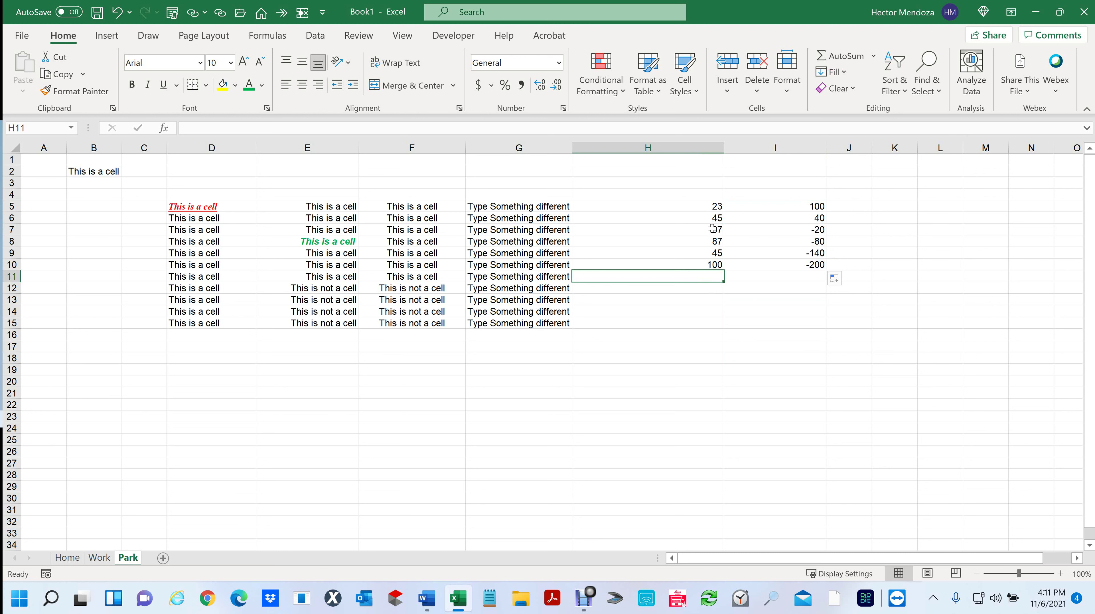
# Copy the values 67 and 87 from H7:H8 into H1:H2
pyautogui.moveTo(712, 229); pyautogui.dragTo(710, 242)
pyautogui.hotkey('ctrl', 'c')
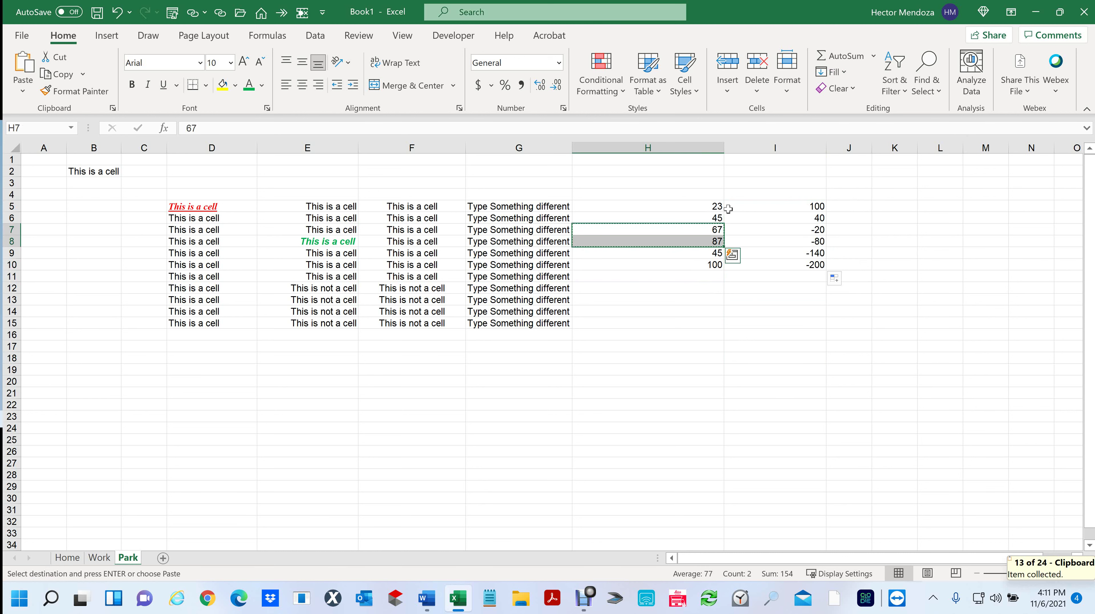
pyautogui.click(619, 159)
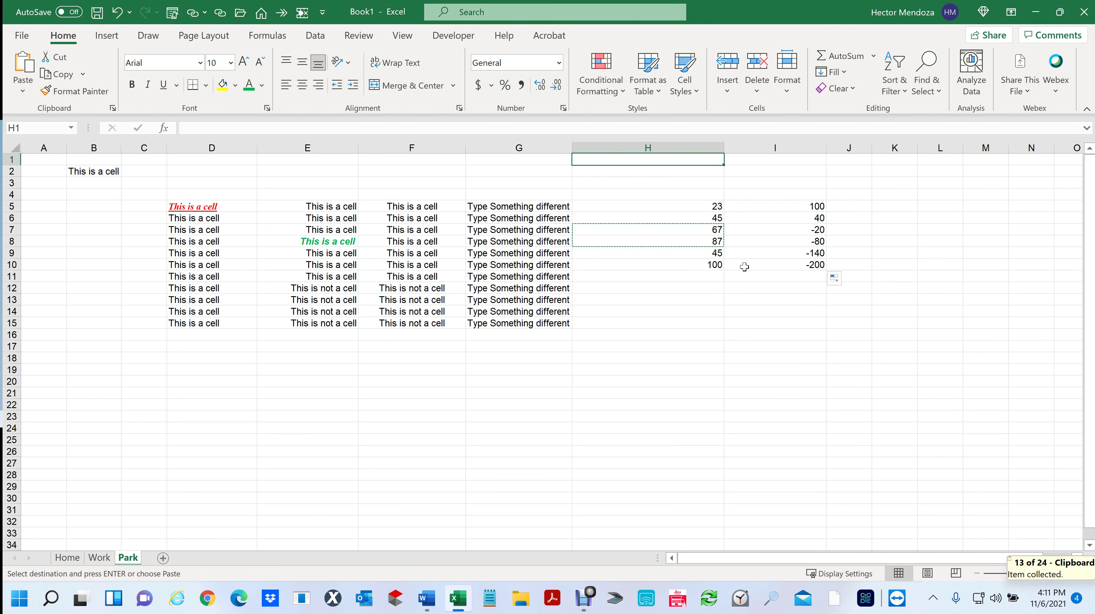
pyautogui.hotkey('ctrl', 'v')
# Select the whole of columns H and I
pyautogui.click(770, 320)
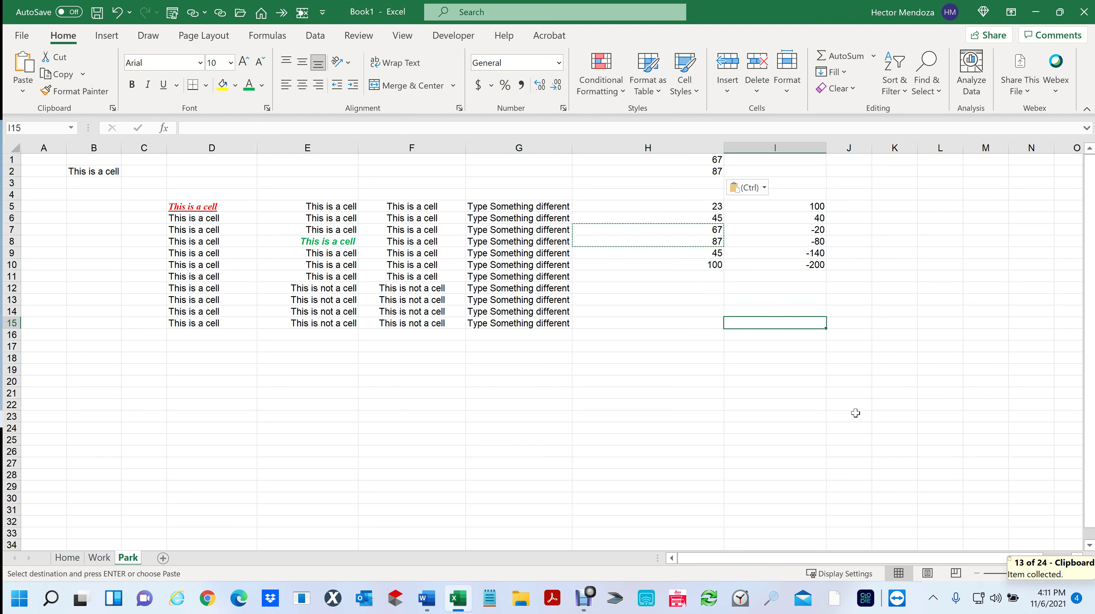
pyautogui.click(708, 277)
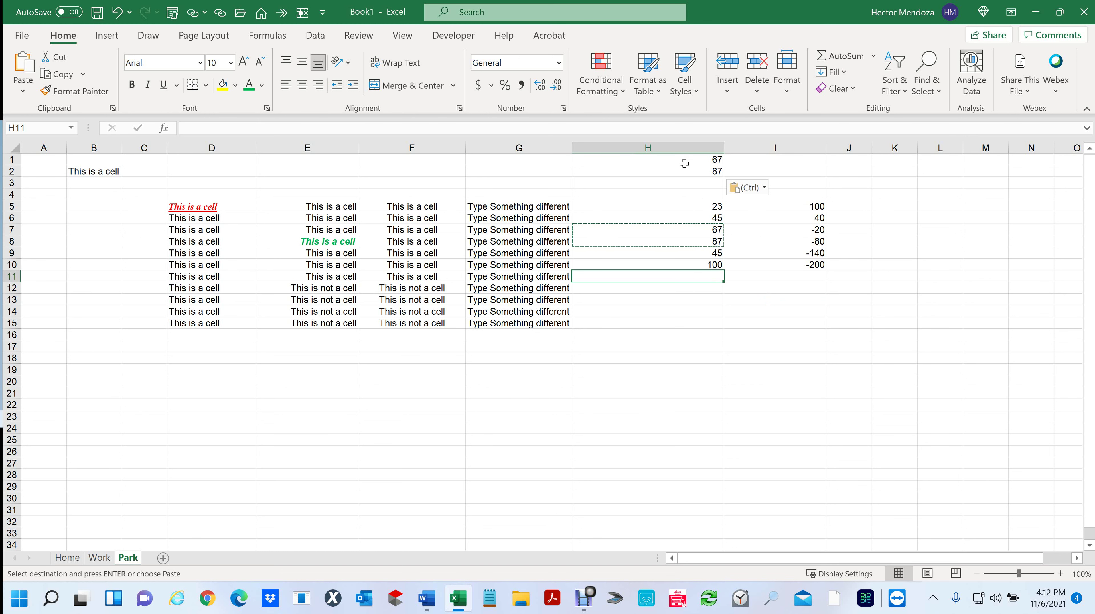
pyautogui.moveTo(696, 148); pyautogui.dragTo(823, 150)
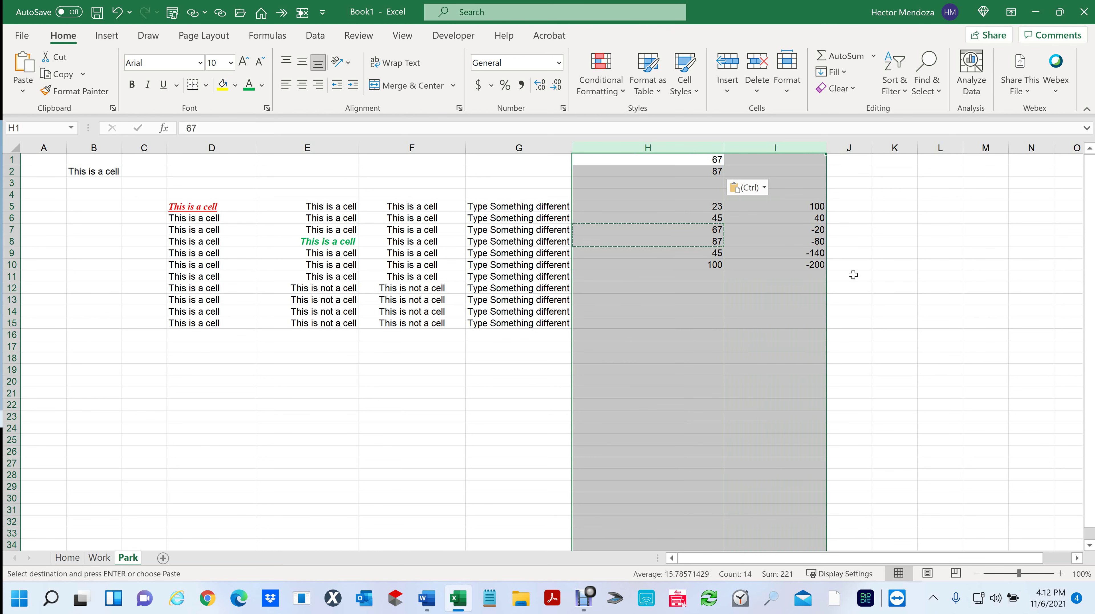
# Format columns H–I as Currency with two decimals and red $1,234.10 negatives
pyautogui.hotkey('ctrl', '1')
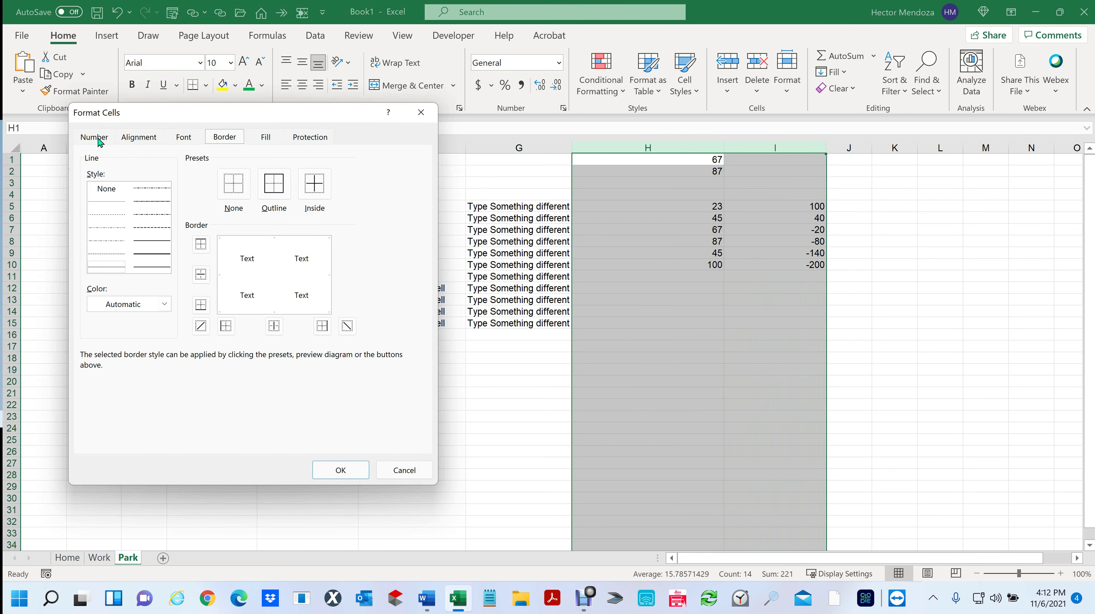
pyautogui.click(96, 137)
pyautogui.click(110, 194)
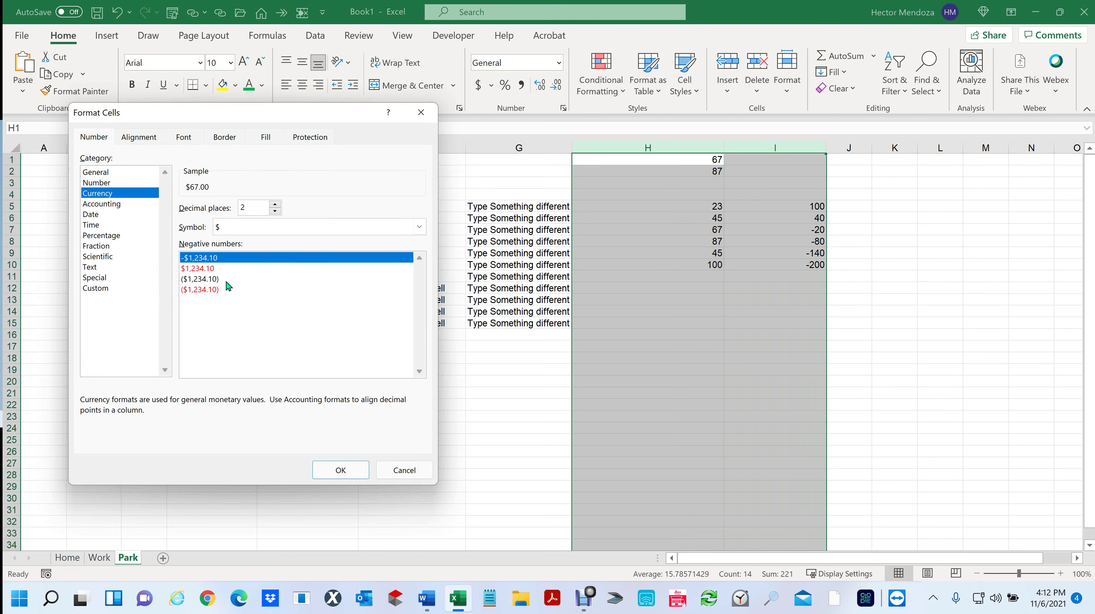
pyautogui.click(206, 269)
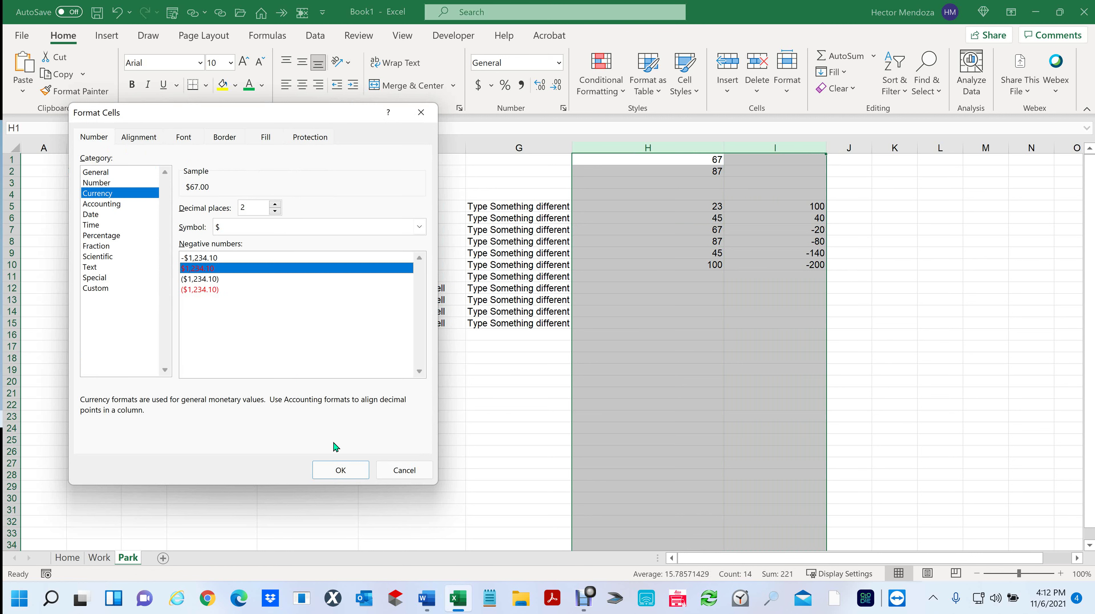
pyautogui.click(340, 470)
pyautogui.click(887, 370)
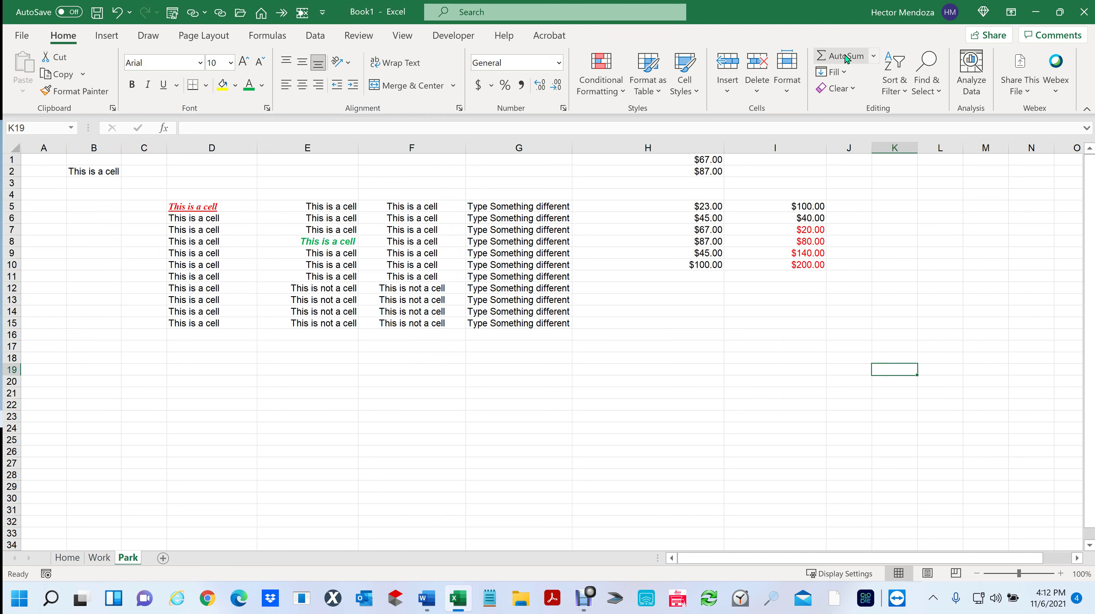
pyautogui.click(705, 275)
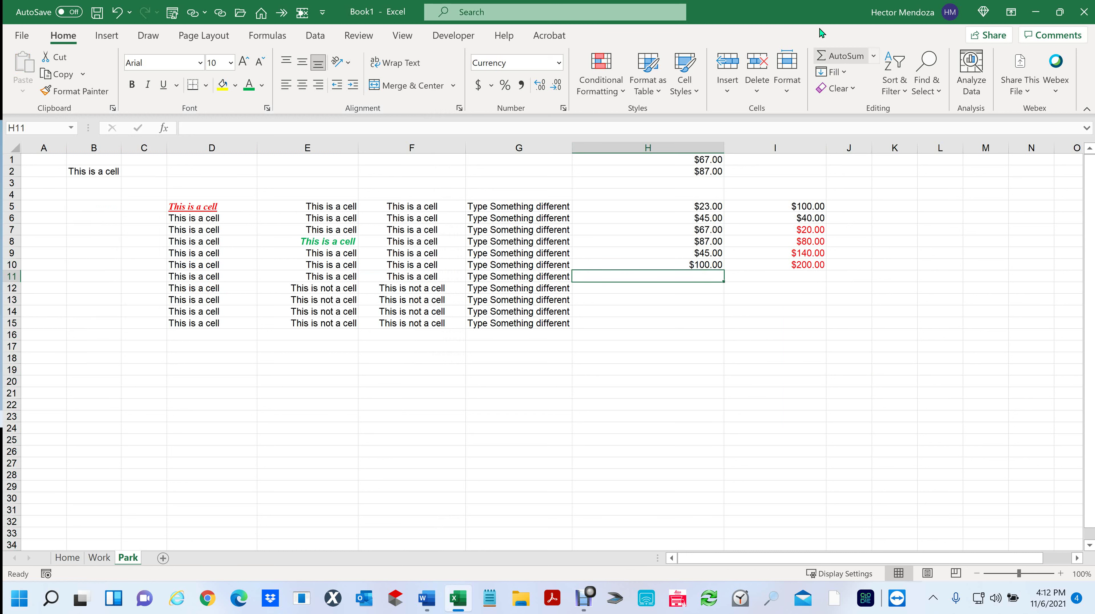
pyautogui.click(822, 61)
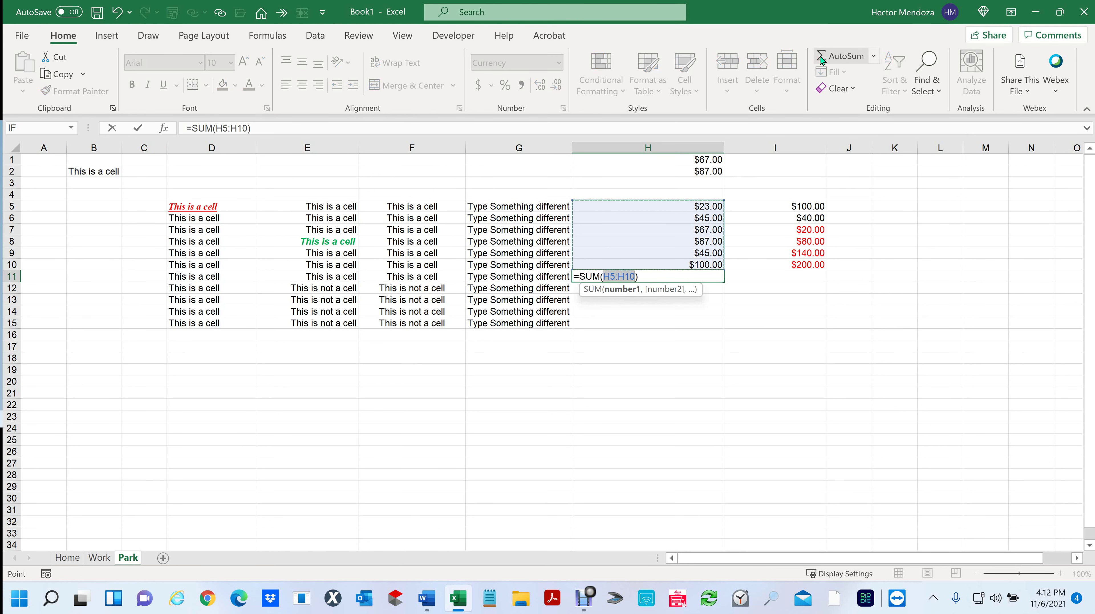
pyautogui.press('Return')
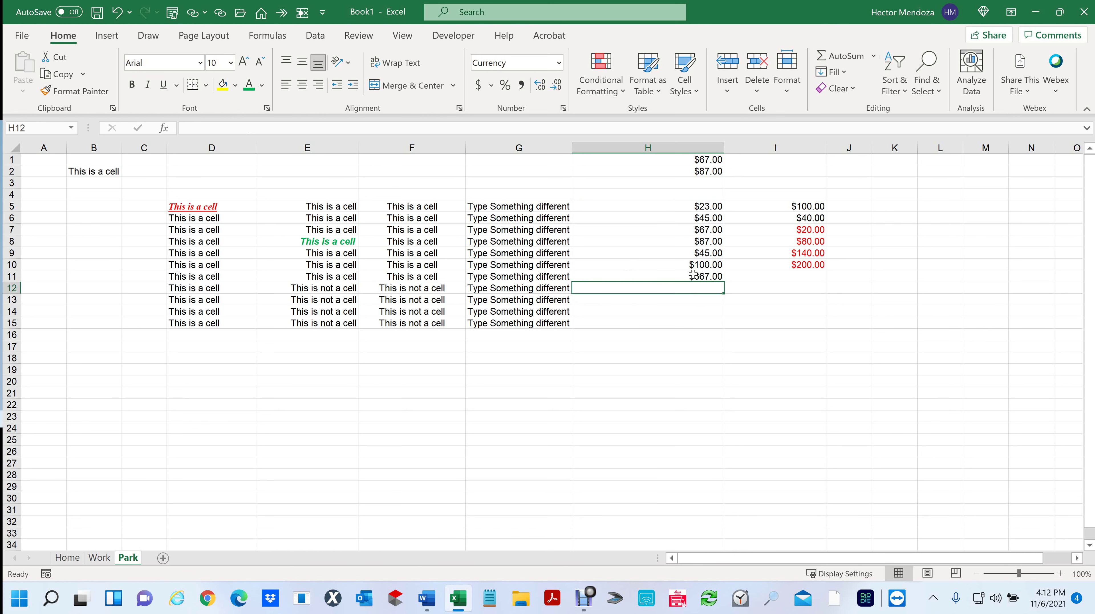
pyautogui.press('Up')
pyautogui.hotkey('ctrl', 'b')
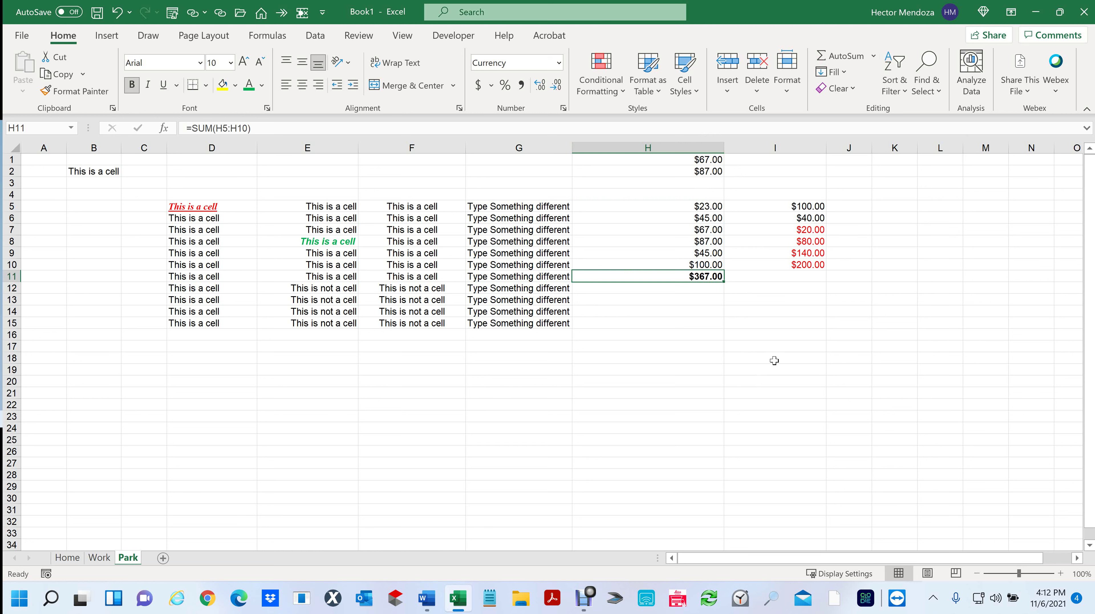
pyautogui.hotkey('ctrl', 'z')
pyautogui.hotkey('ctrl', 'z')
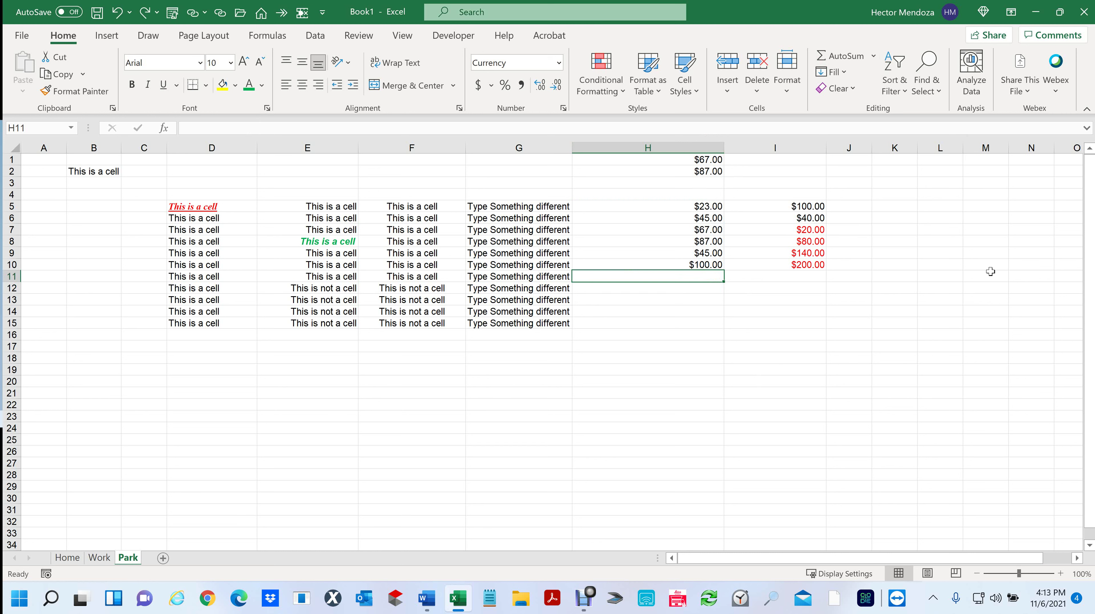
# AutoSum in H11, correcting the range to =SUM(H1:H10)
pyautogui.click(823, 59)
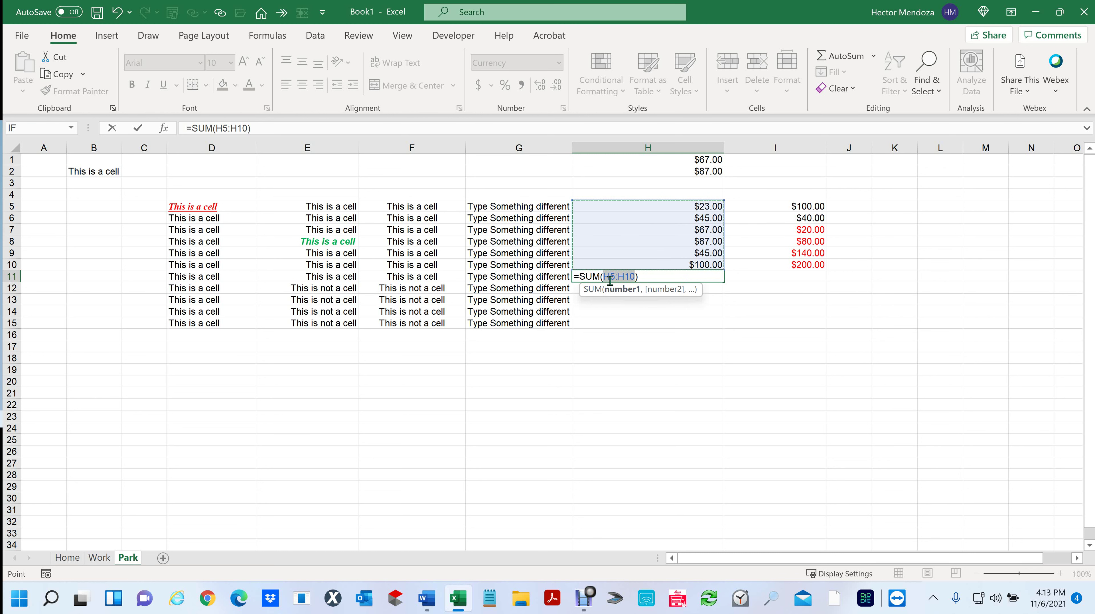
pyautogui.click(227, 127)
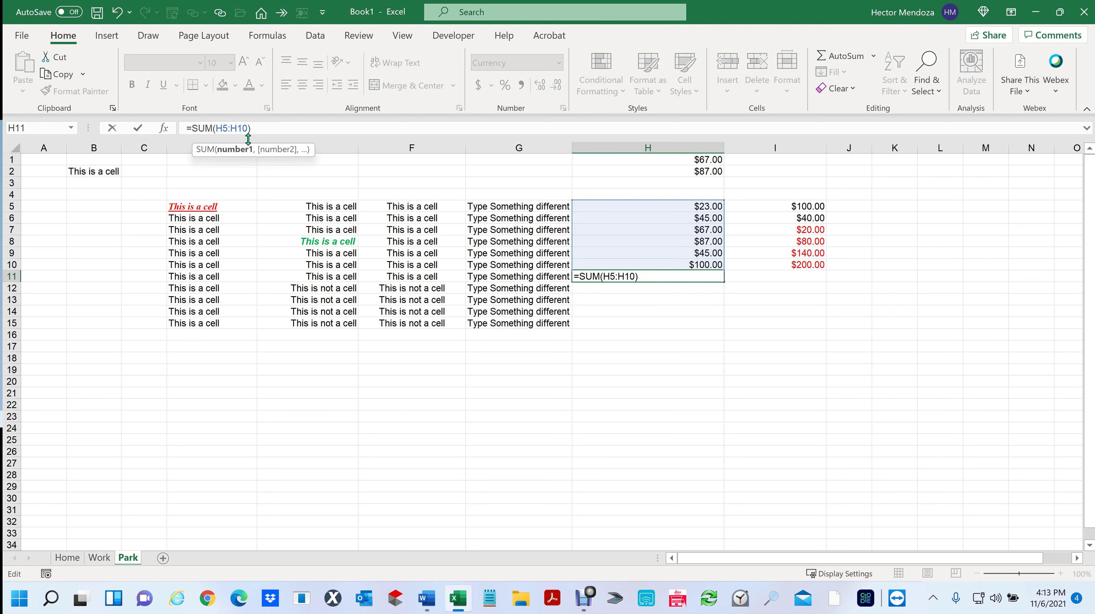
pyautogui.press('BackSpace')
pyautogui.write('1')
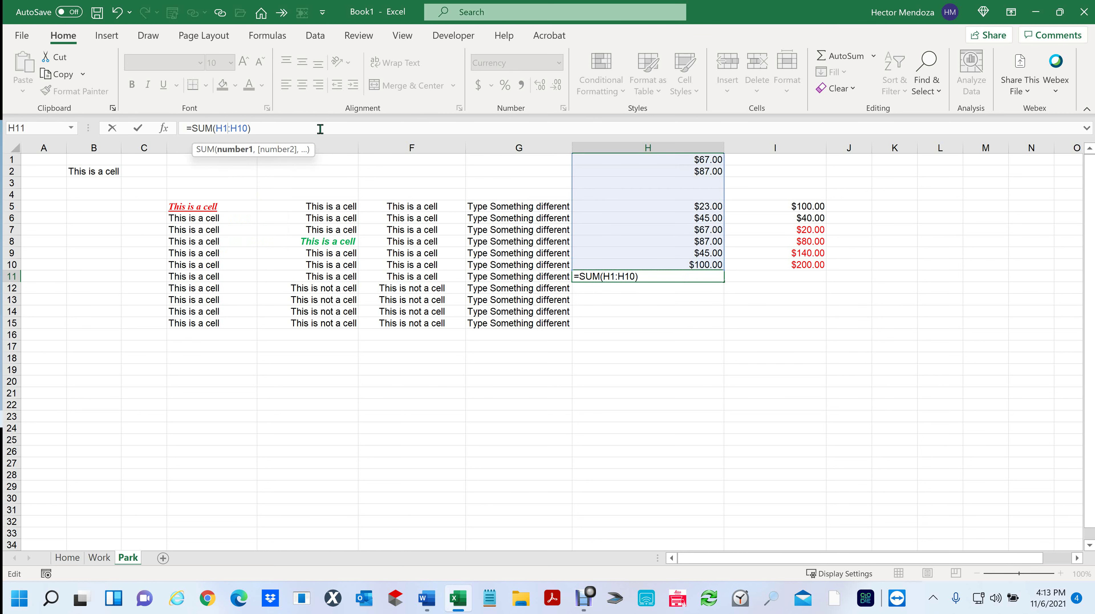
pyautogui.press('Return')
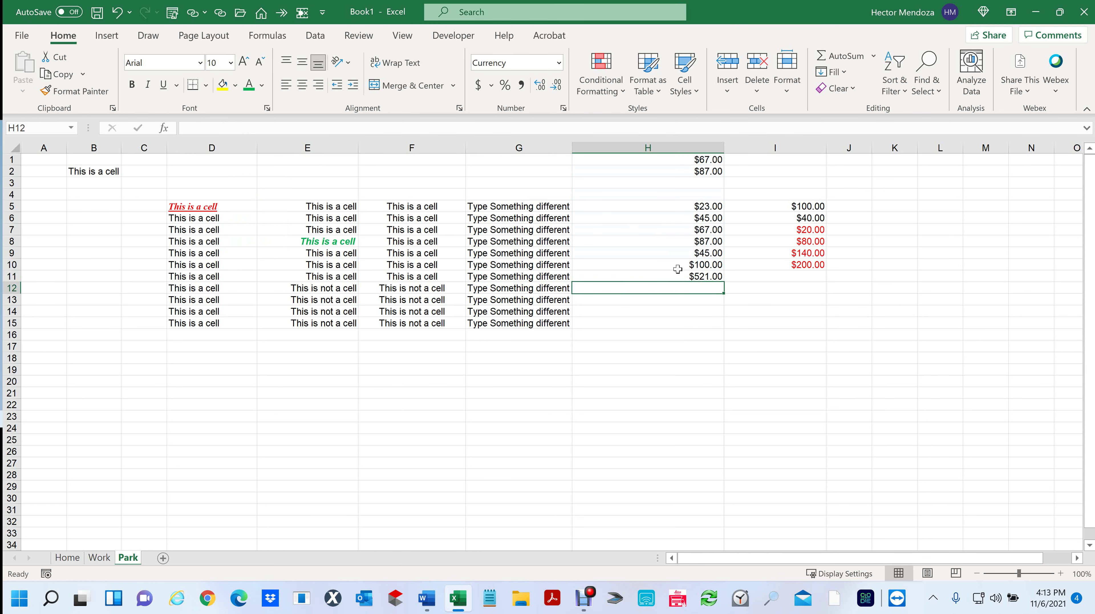
# Bold the $521.00 total in H11 and verify its formula against H5
pyautogui.click(689, 274)
pyautogui.hotkey('ctrl', 'b')
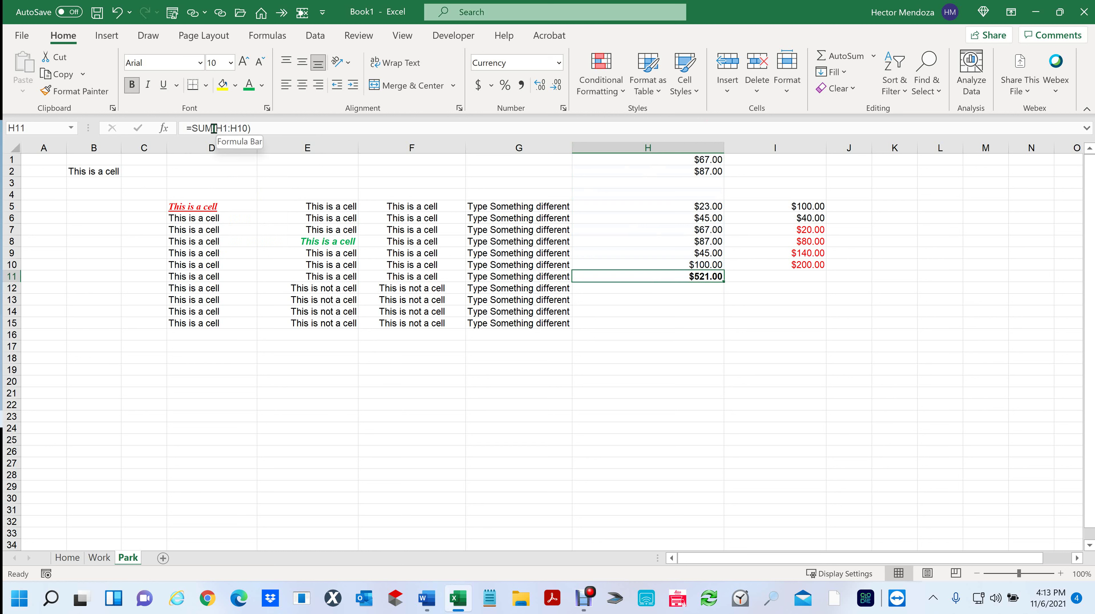
pyautogui.moveTo(222, 129); pyautogui.dragTo(242, 129)
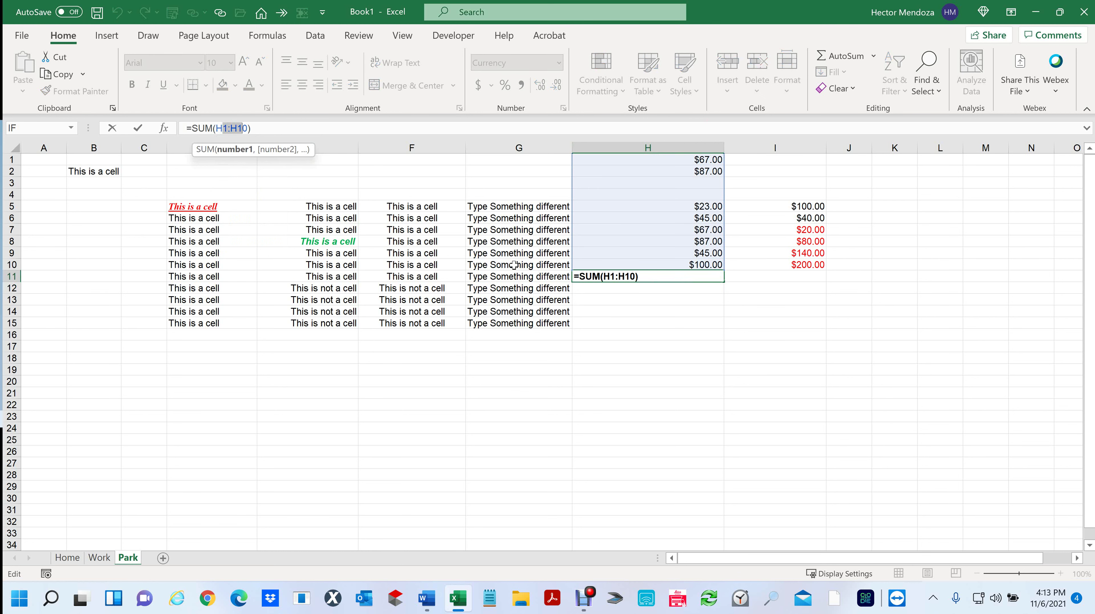
pyautogui.click(401, 377)
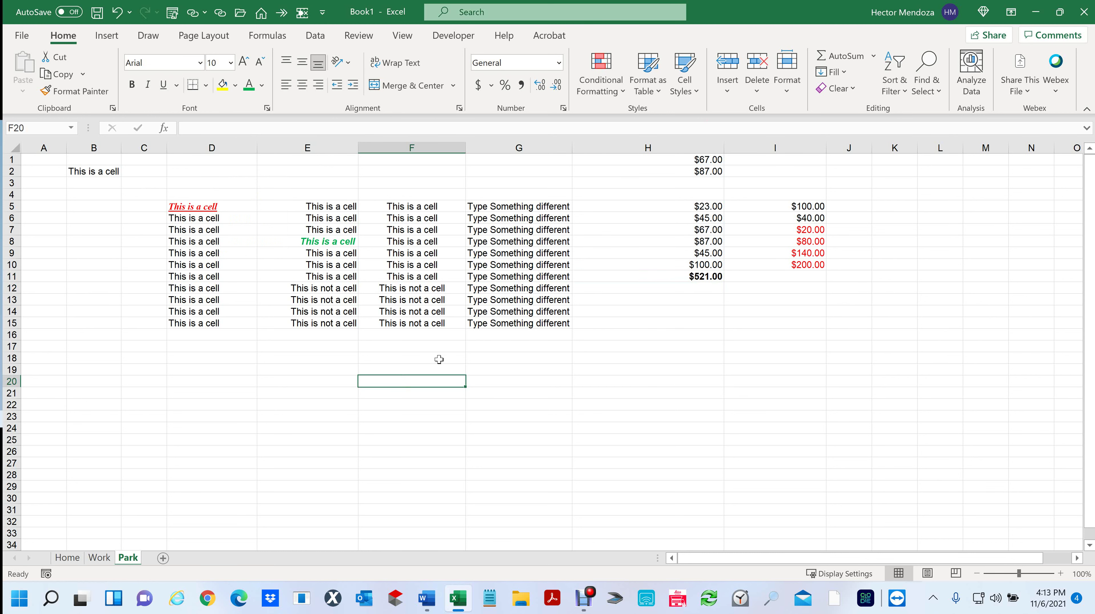
pyautogui.click(712, 210)
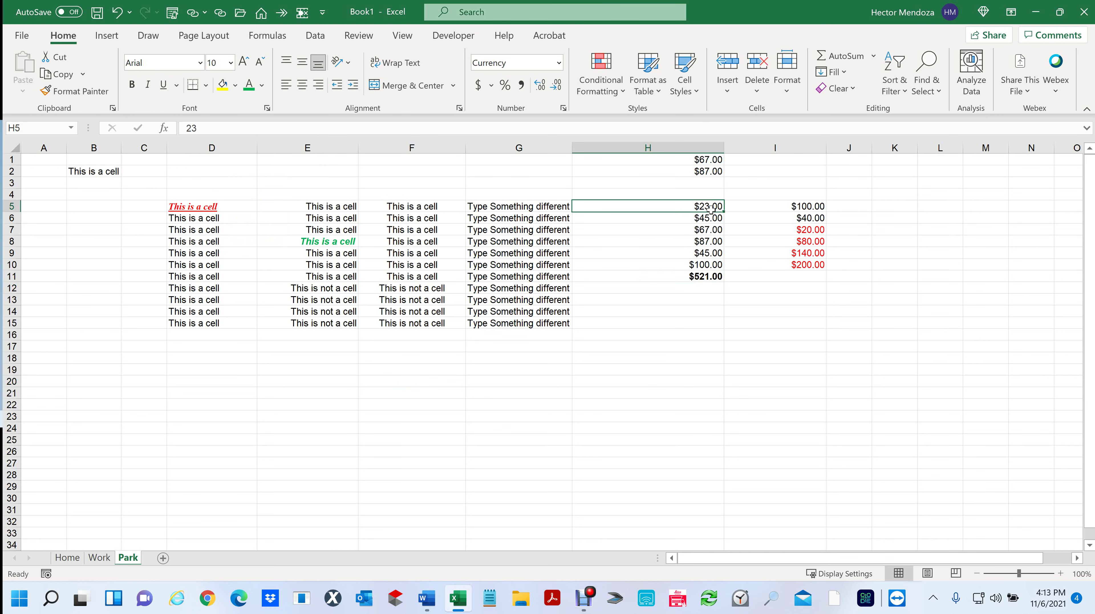
pyautogui.click(706, 276)
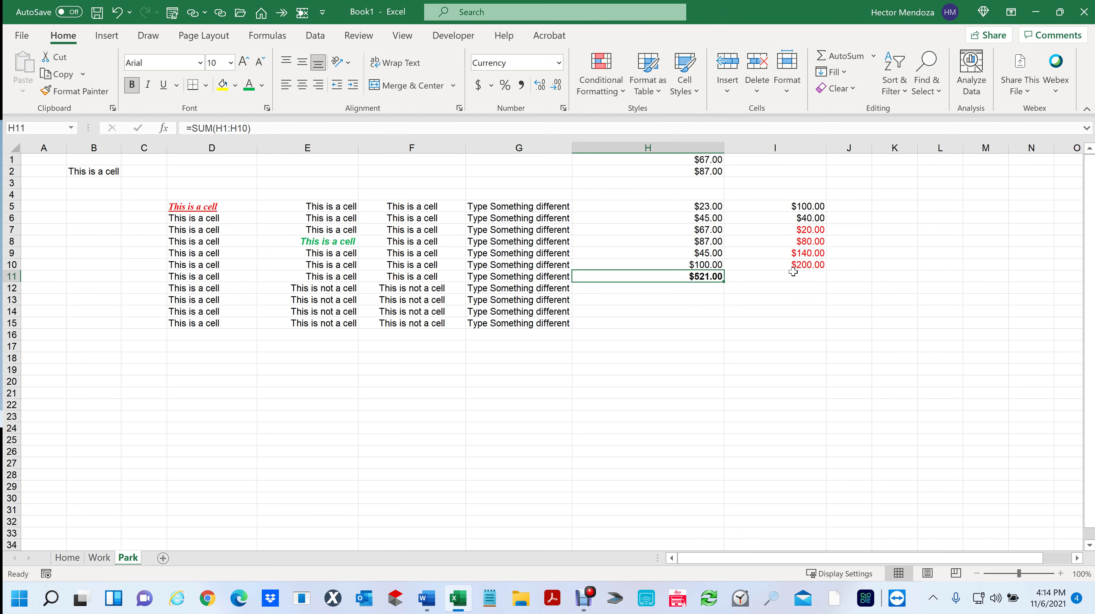
# AutoSum I5:I10 into cell I11, giving a $300.00 total
pyautogui.click(806, 275)
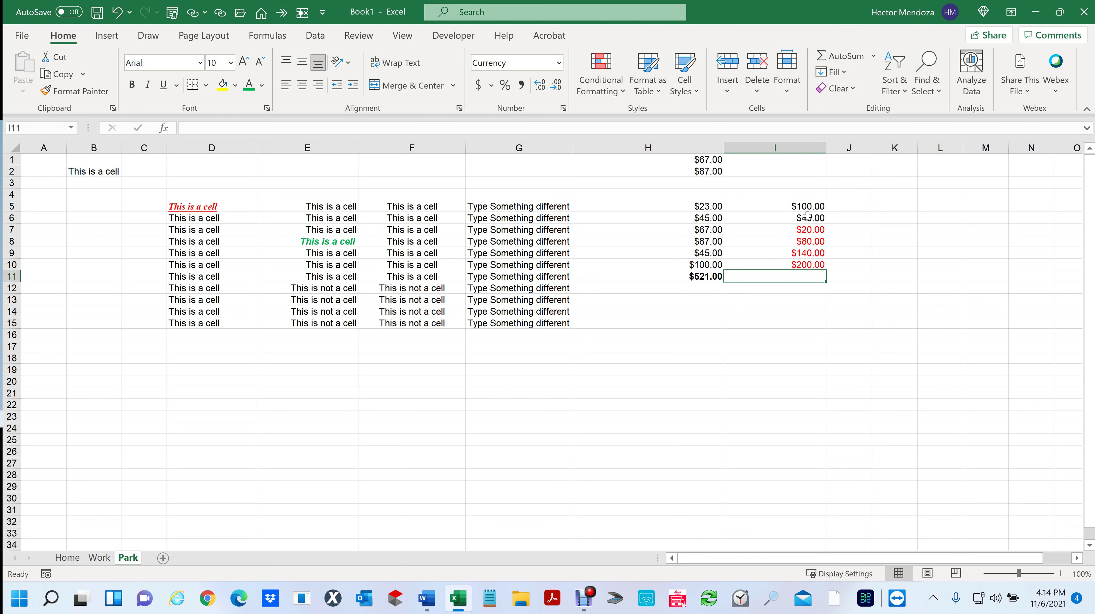
pyautogui.click(821, 60)
pyautogui.press('Return')
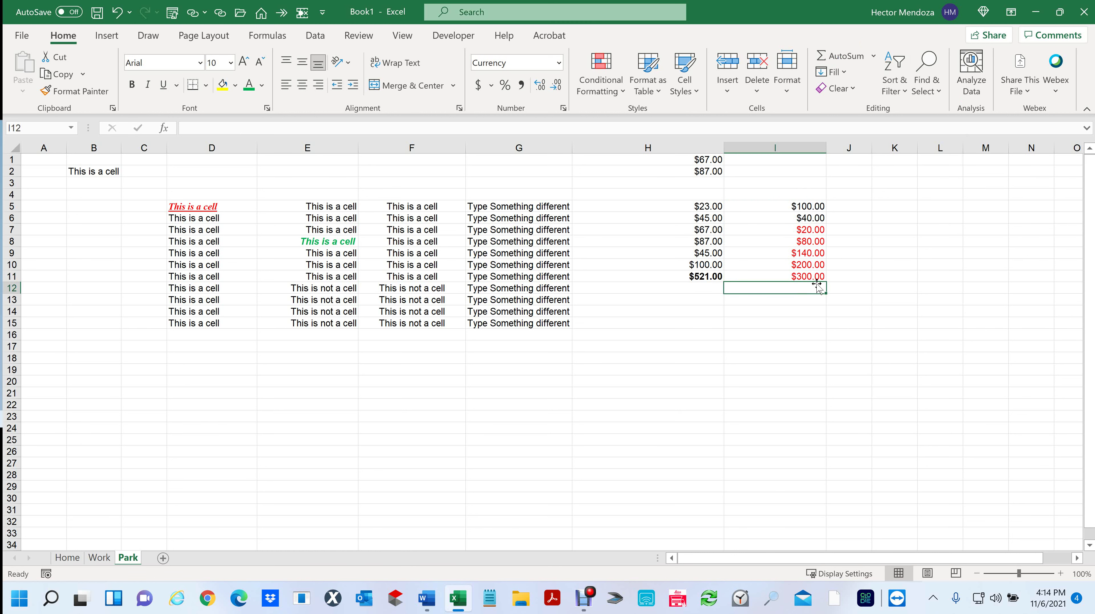
# Format I5:I11 to show negatives as -$1,234.10 with a minus sign instead of red
pyautogui.moveTo(811, 277); pyautogui.dragTo(809, 207)
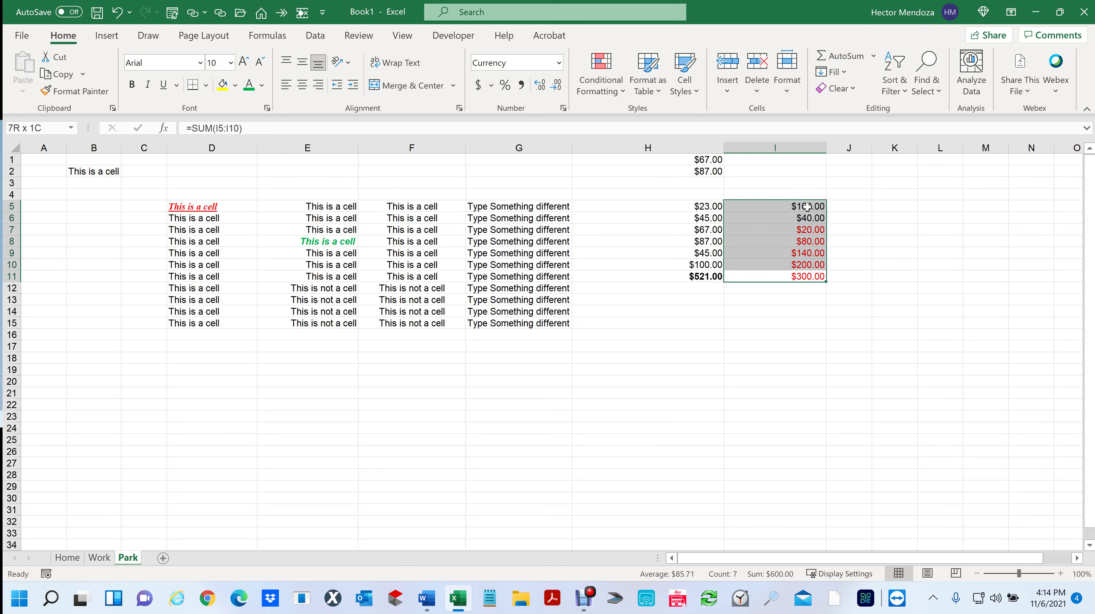
pyautogui.hotkey('ctrl', '1')
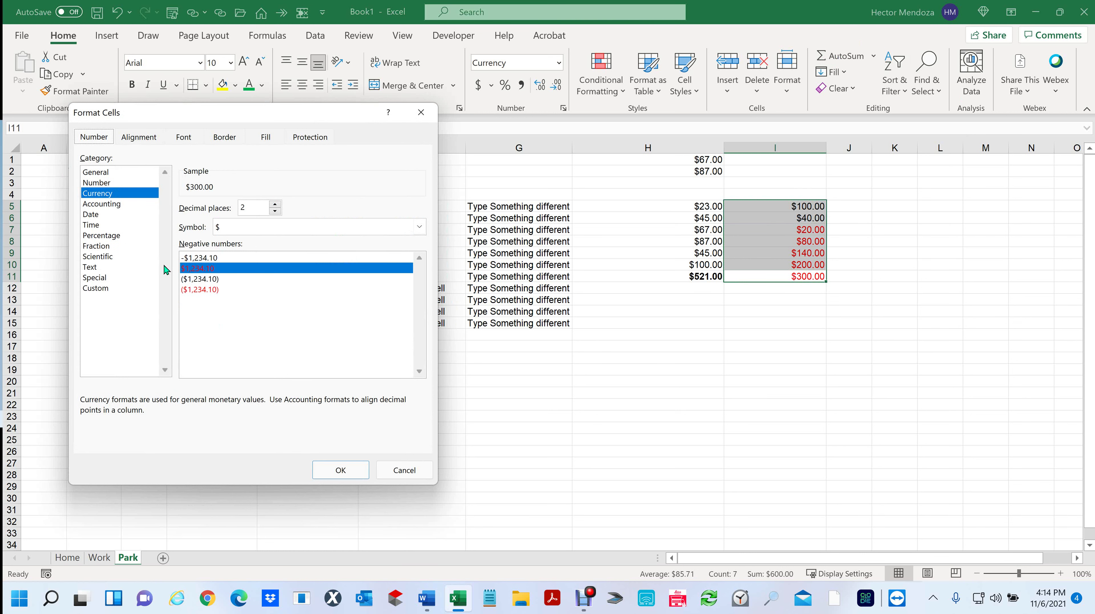
pyautogui.click(211, 258)
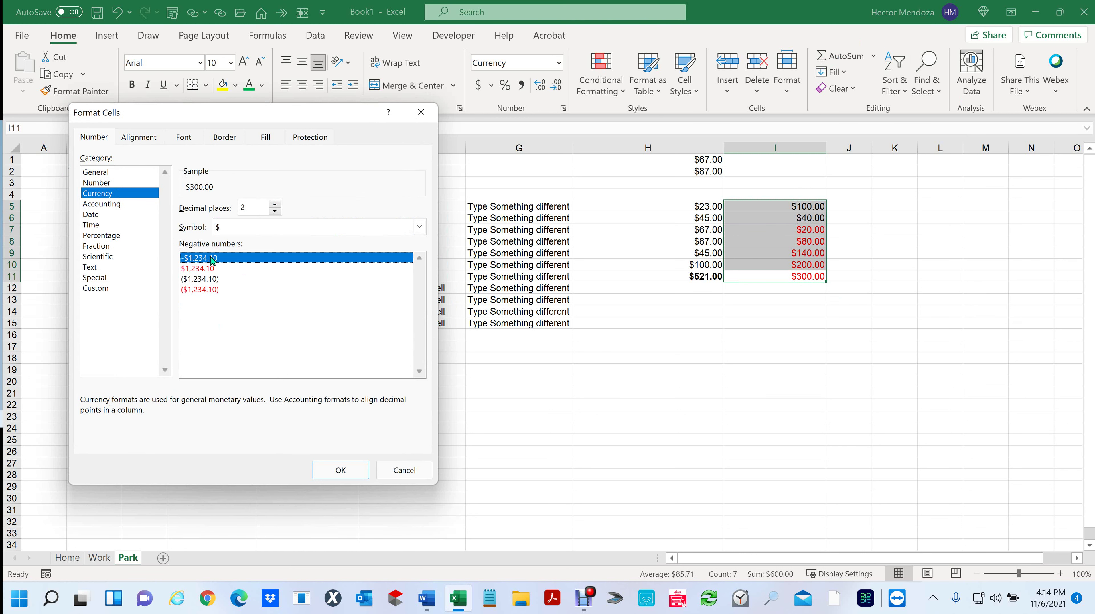
pyautogui.click(341, 471)
pyautogui.moveTo(869, 308); pyautogui.dragTo(879, 309)
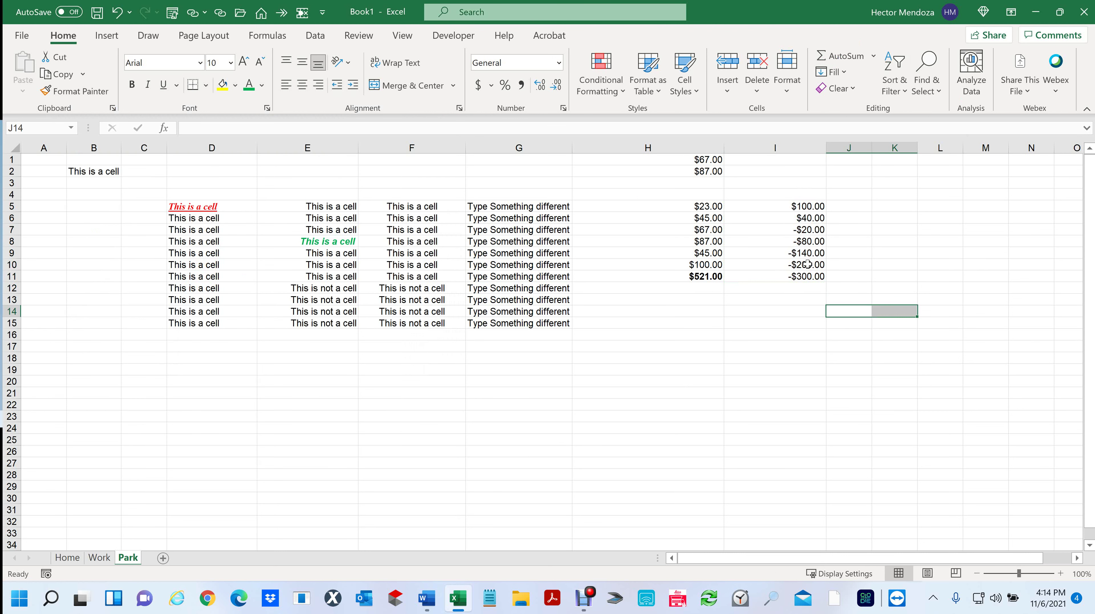
# Make the -$300.00 total in I11 bold
pyautogui.click(808, 277)
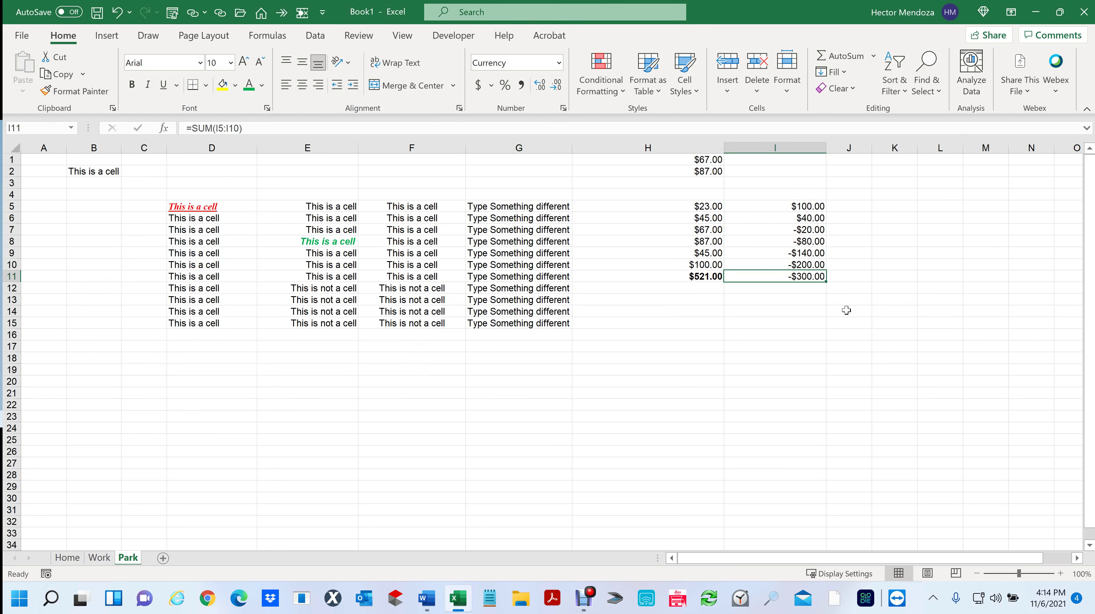
pyautogui.hotkey('ctrl', 'b')
pyautogui.click(846, 311)
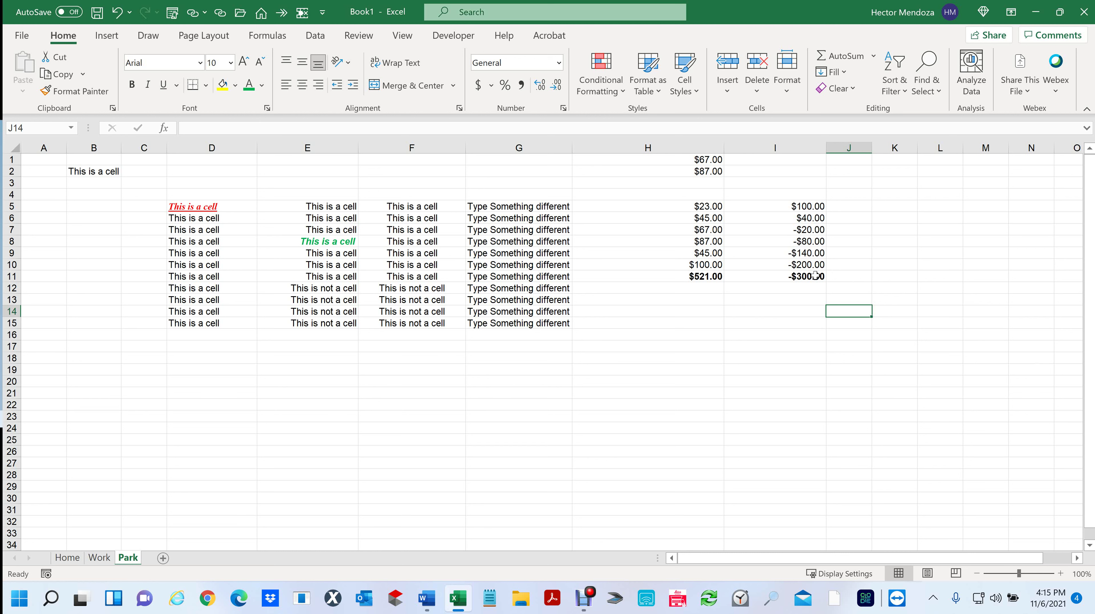
# Put =SUM(H11:I11) in J11, showing $221.00, and make it bold
pyautogui.click(854, 275)
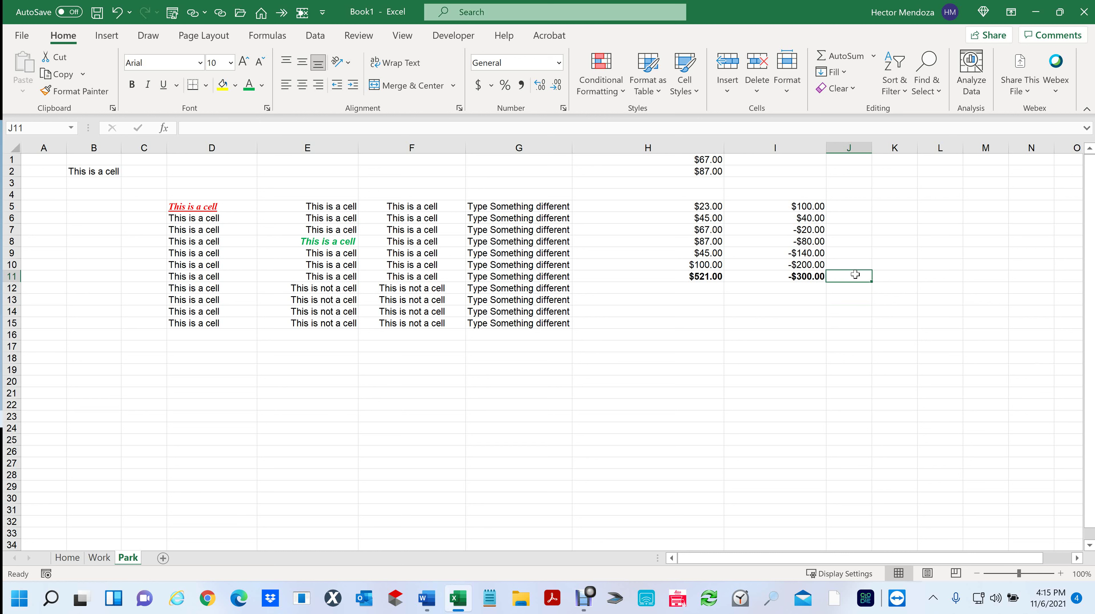
pyautogui.click(826, 61)
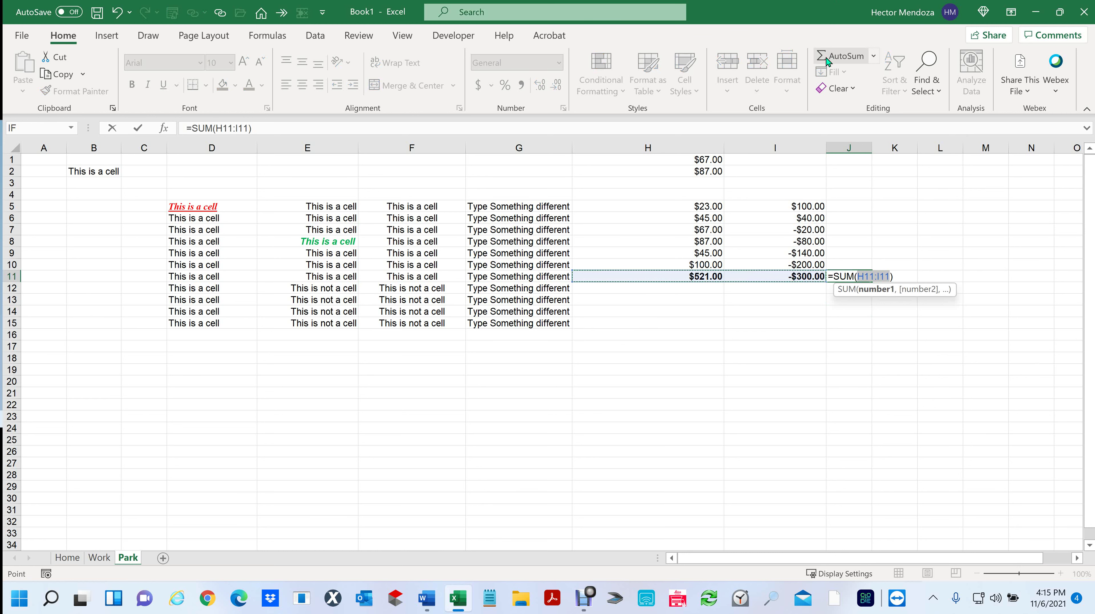
pyautogui.press('Return')
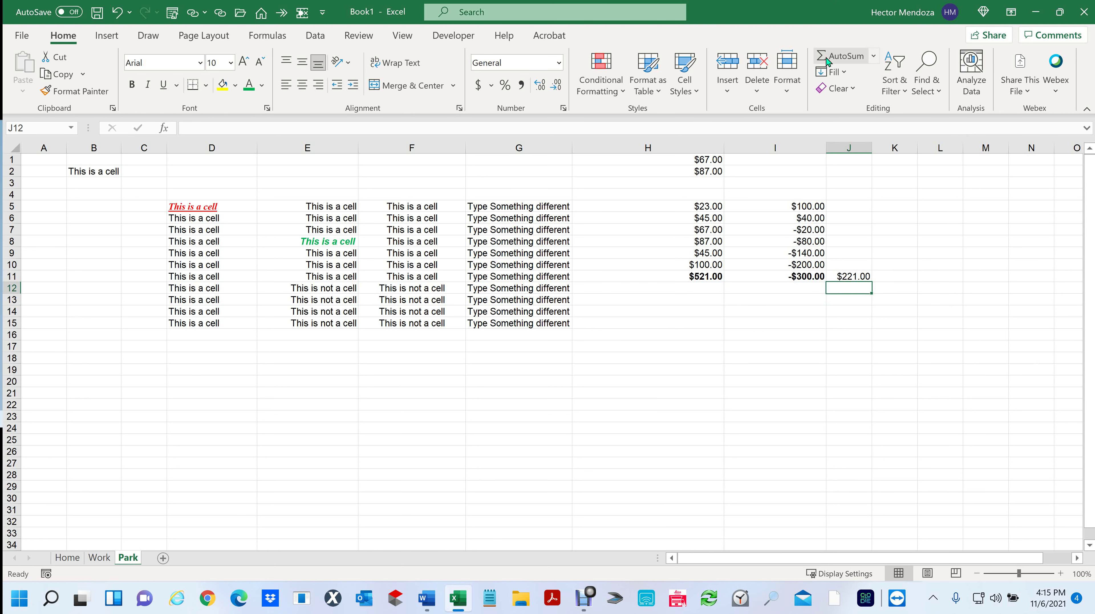
pyautogui.click(855, 277)
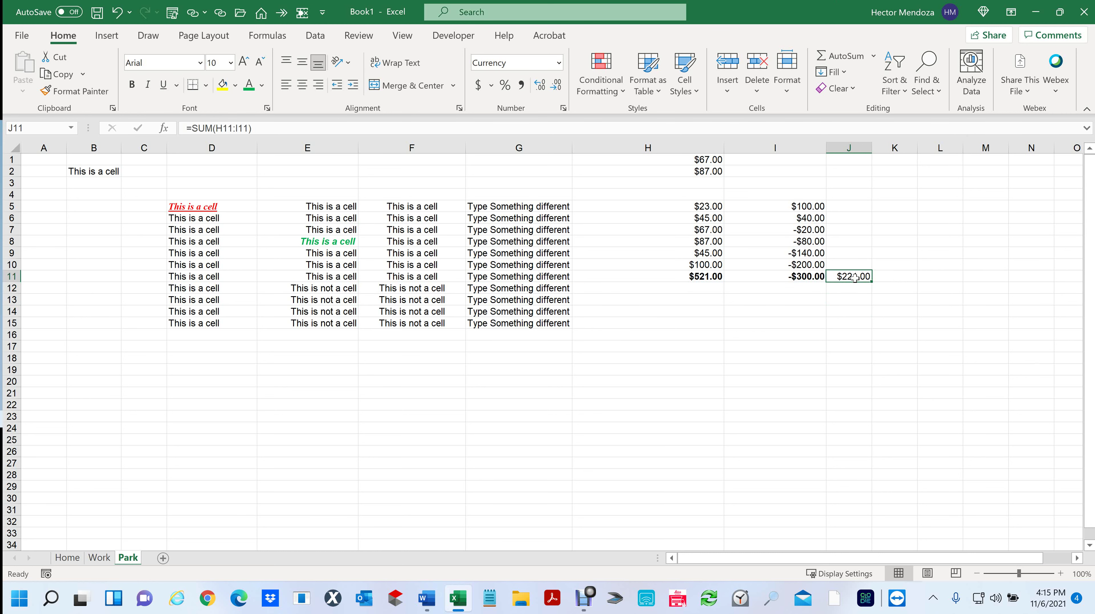
pyautogui.hotkey('ctrl', 'b')
pyautogui.click(779, 426)
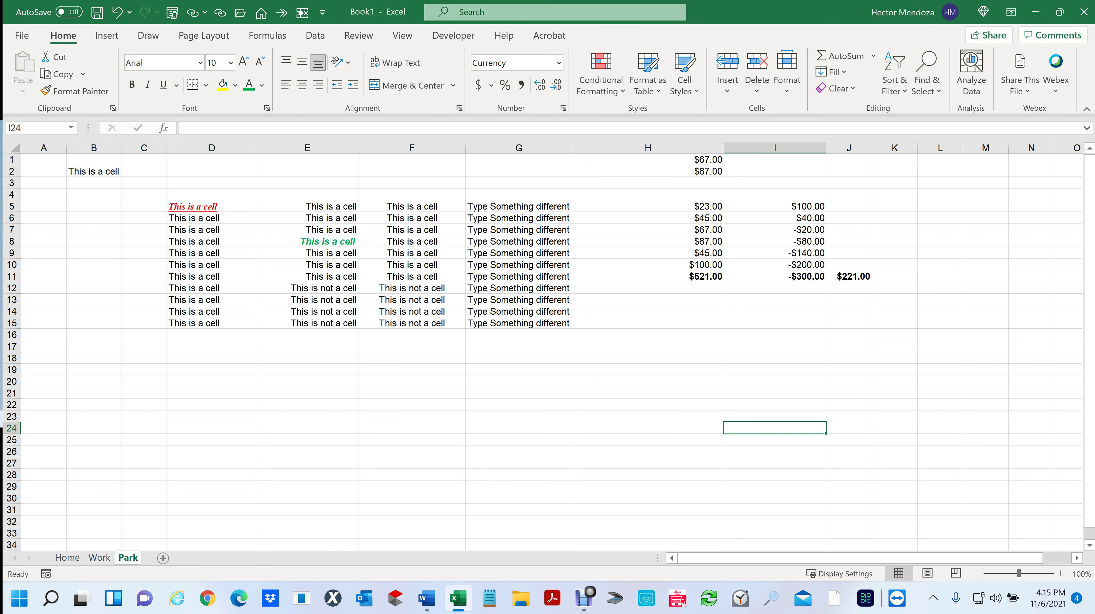
# Close Book1 without saving and open the Practice Excel workbook from the desktop
pyautogui.click(671, 429)
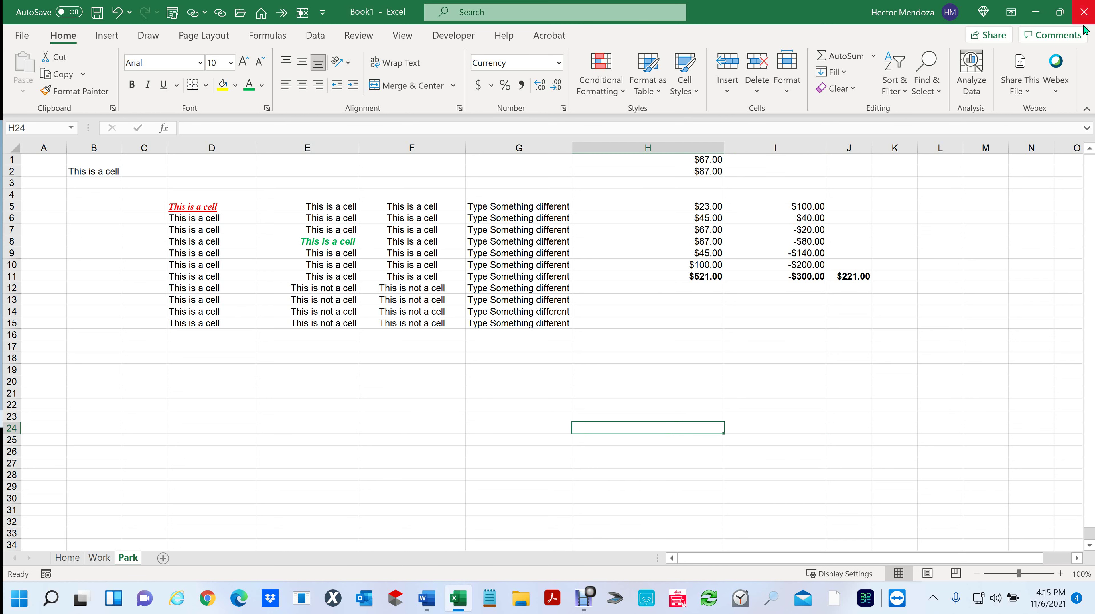
pyautogui.click(1084, 14)
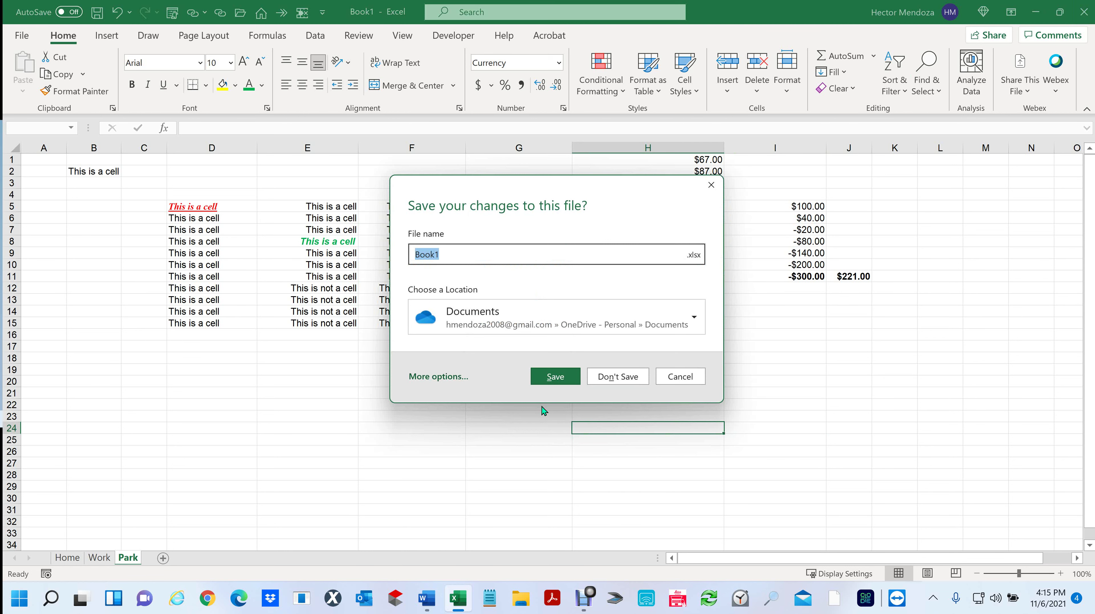
pyautogui.click(625, 380)
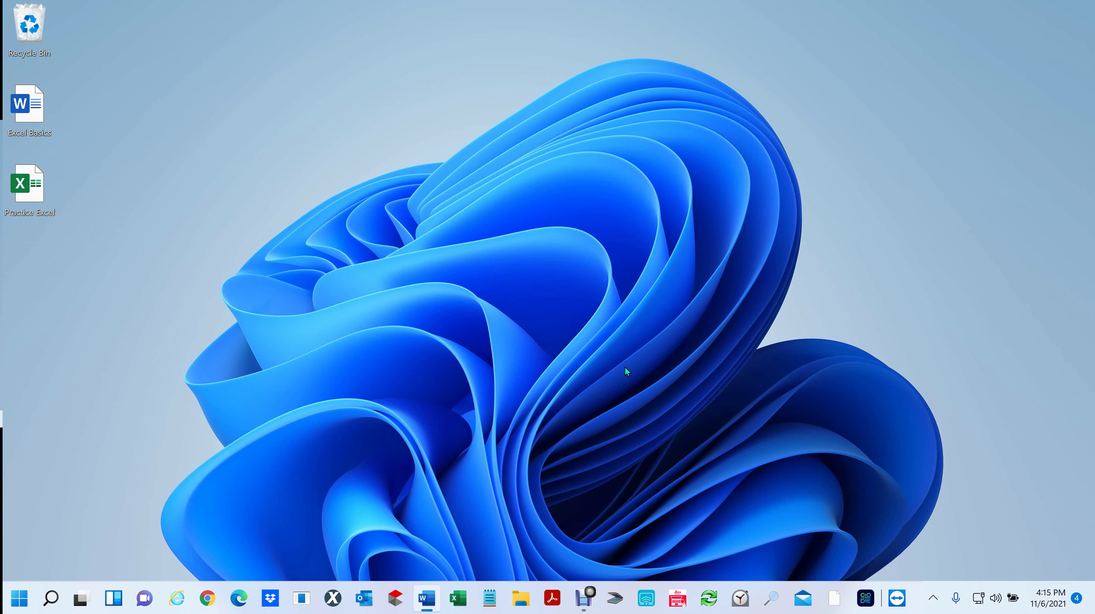
pyautogui.doubleClick(27, 185)
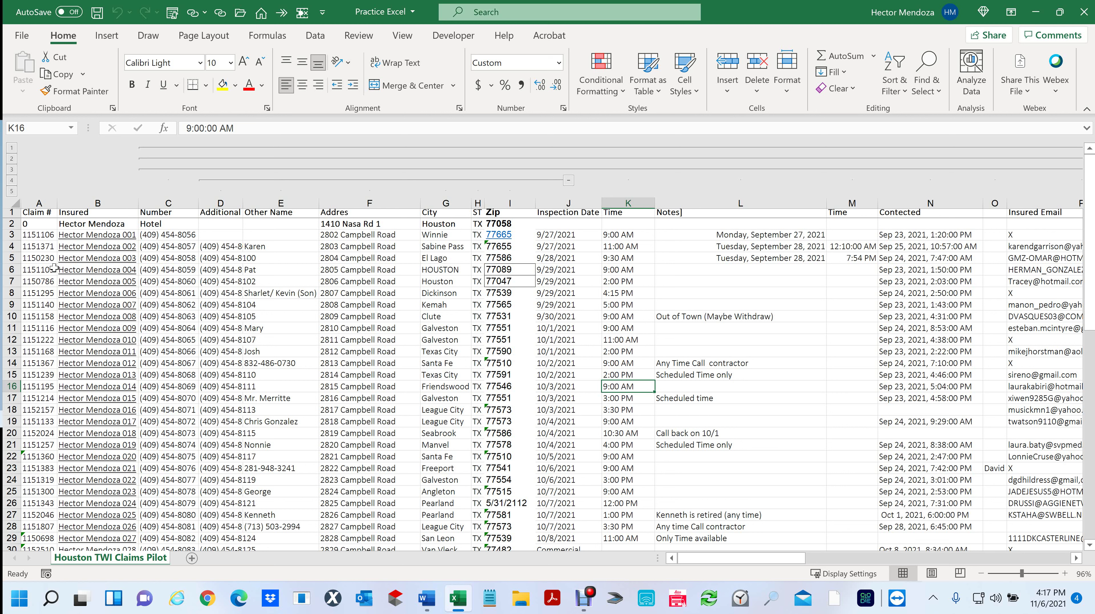
# Fill claim row 6 yellow, then select header row 1
pyautogui.click(13, 269)
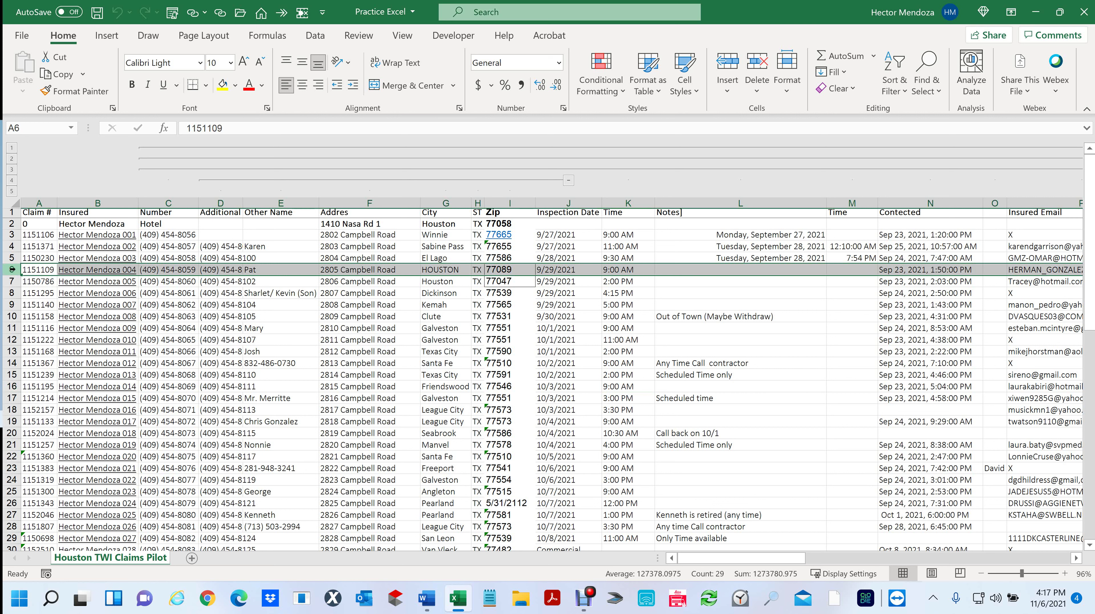
pyautogui.click(223, 85)
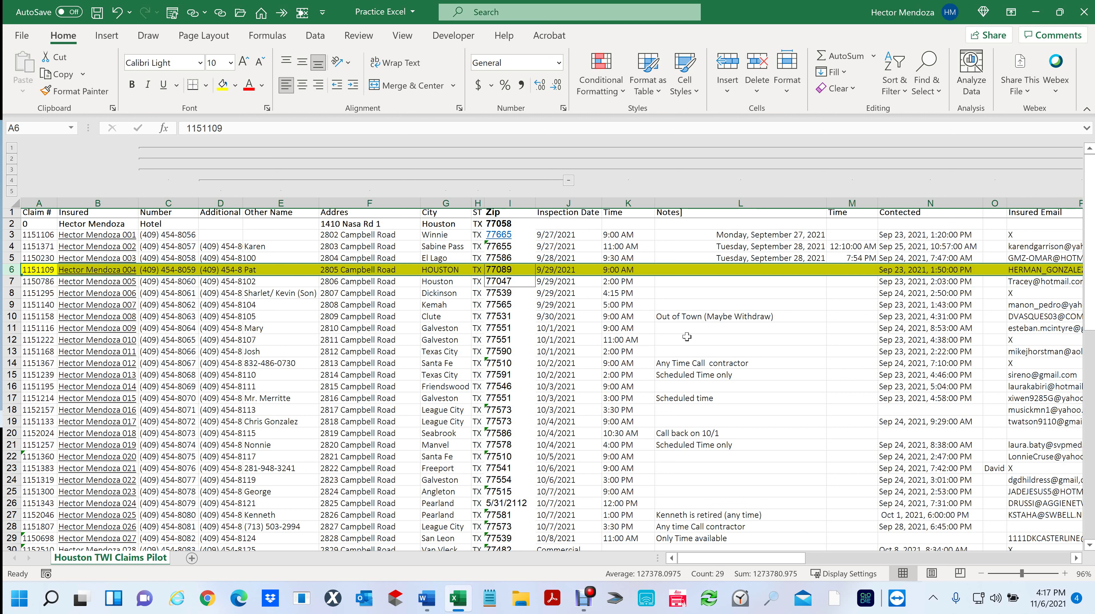
pyautogui.click(9, 213)
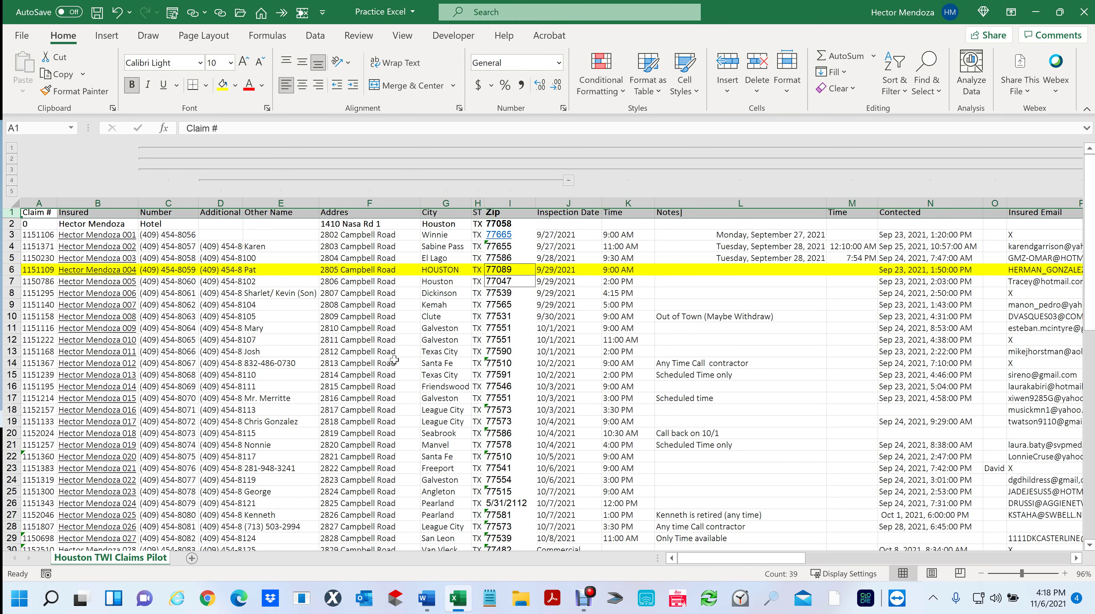
pyautogui.scroll(-4, 410, 337)
pyautogui.scroll(-4, 410, 337)
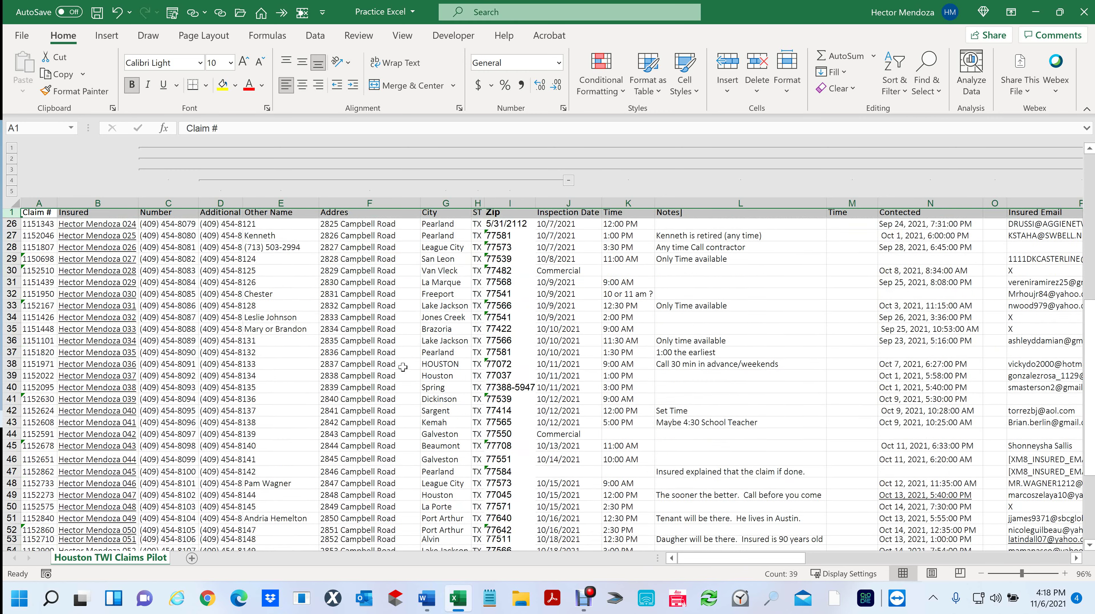
pyautogui.scroll(8, 410, 358)
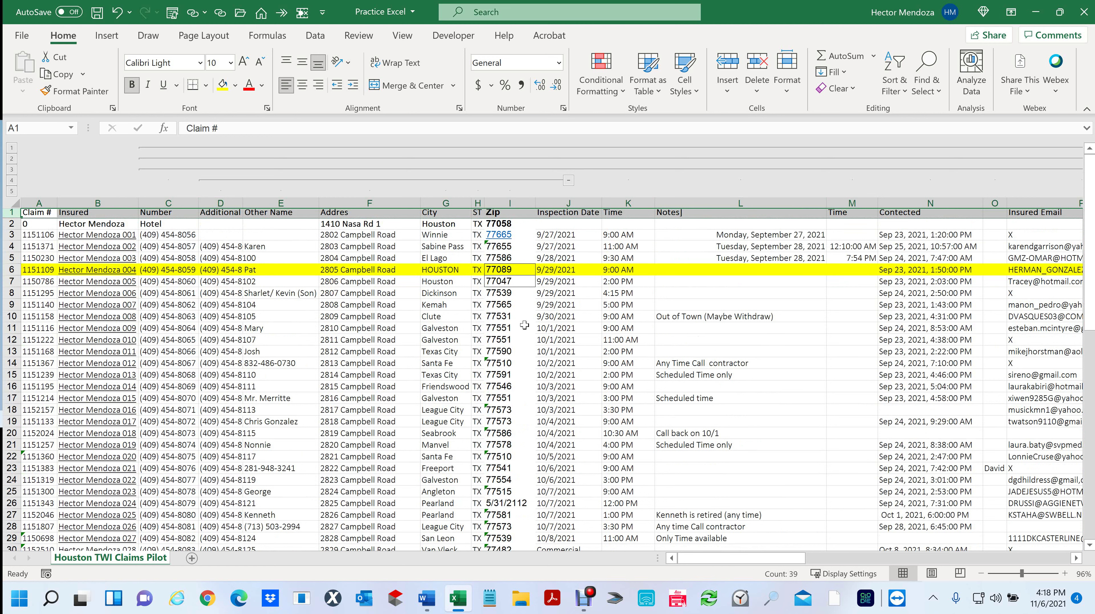
pyautogui.scroll(-1, 524, 325)
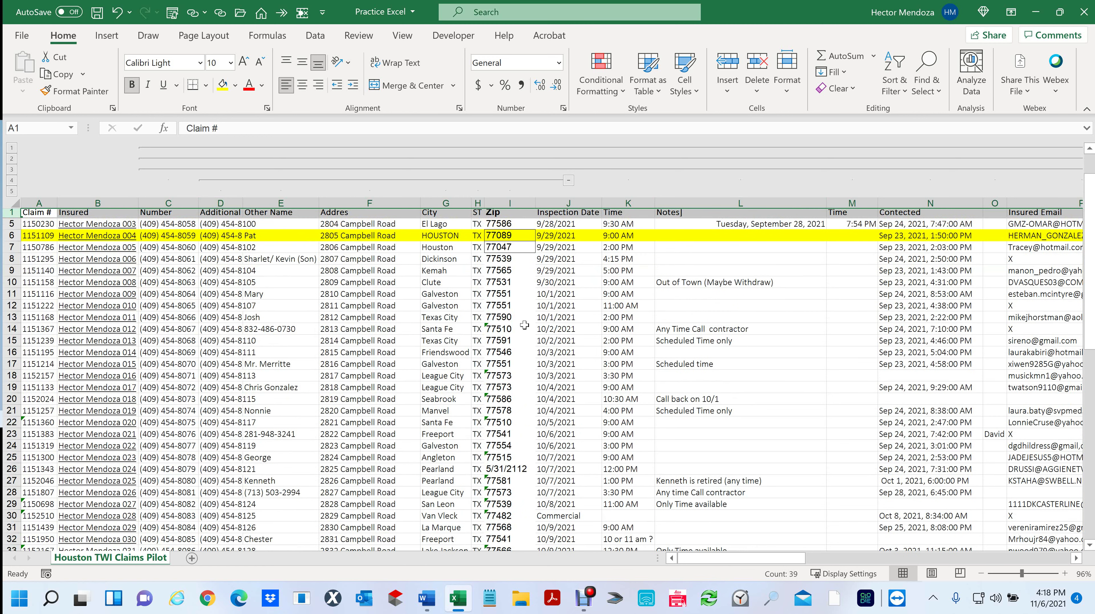
pyautogui.scroll(-1, 524, 325)
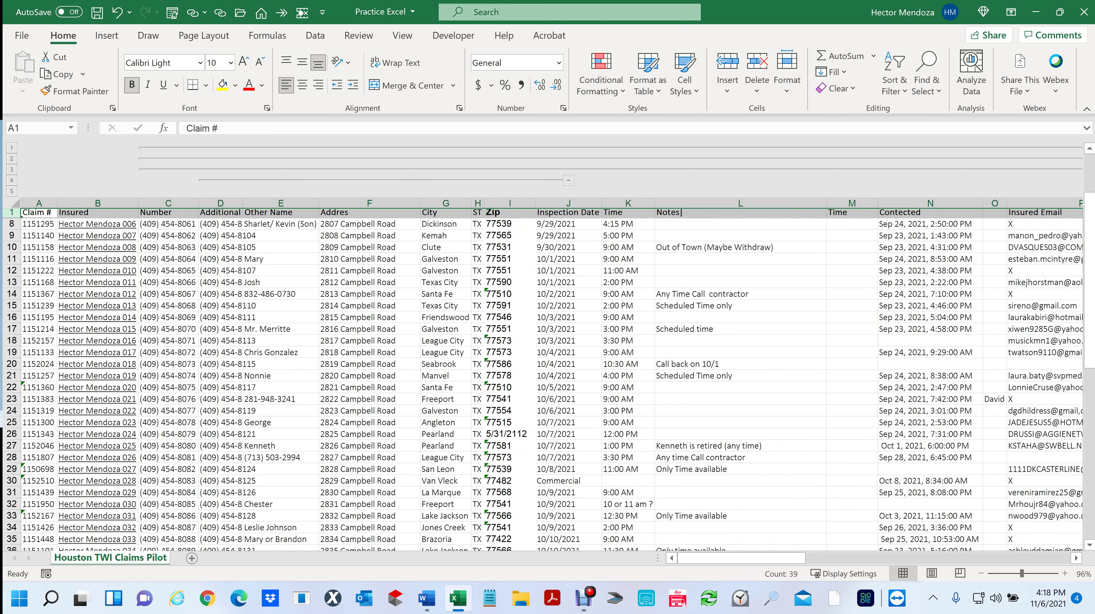
pyautogui.click(1090, 148)
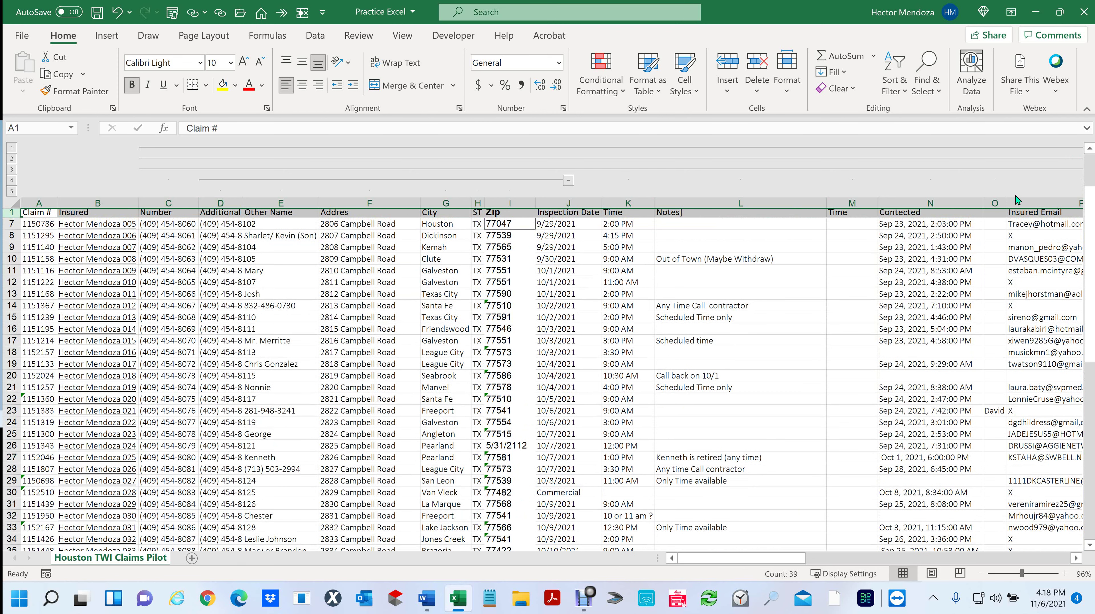
pyautogui.click(1089, 148)
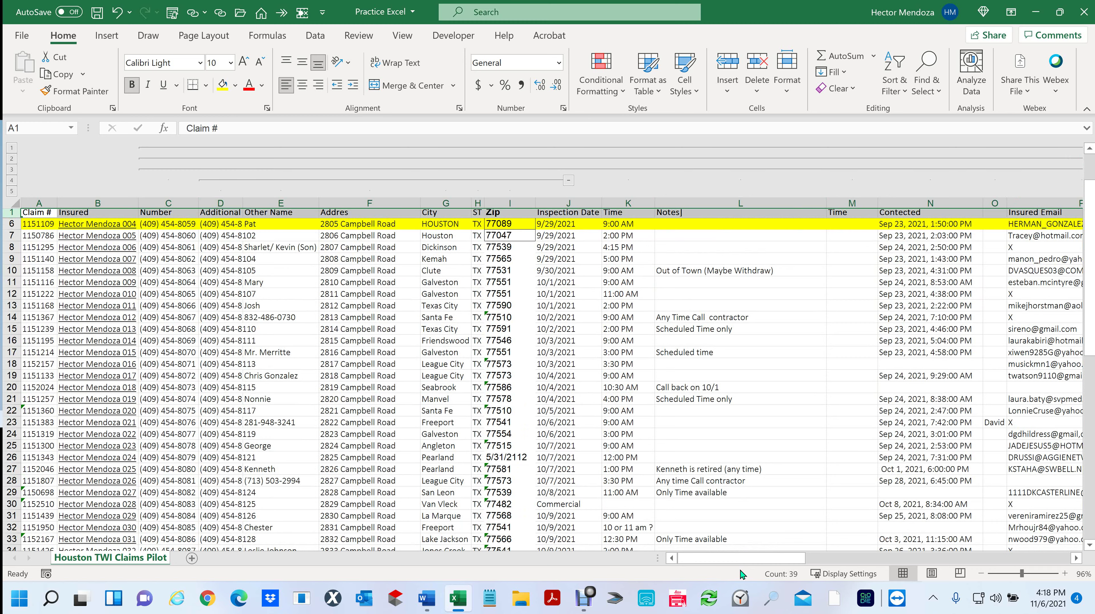
pyautogui.moveTo(737, 561)
pyautogui.mouseDown()
pyautogui.moveTo(1015, 573)
pyautogui.moveTo(812, 550)
pyautogui.moveTo(732, 558)
pyautogui.mouseUp()
pyautogui.click(949, 560)
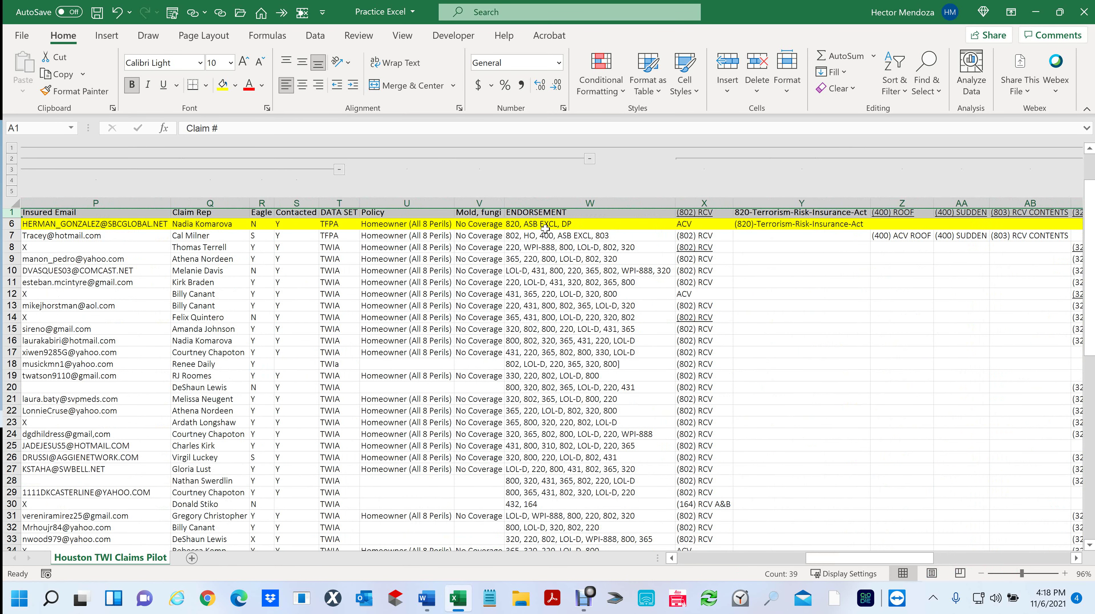
pyautogui.click(431, 224)
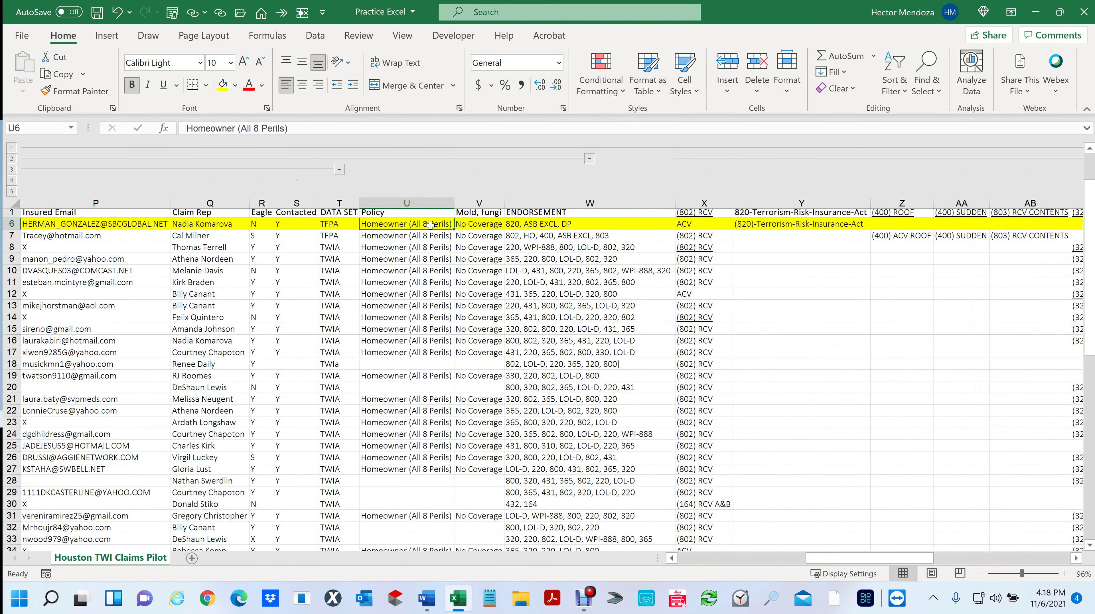
pyautogui.click(550, 224)
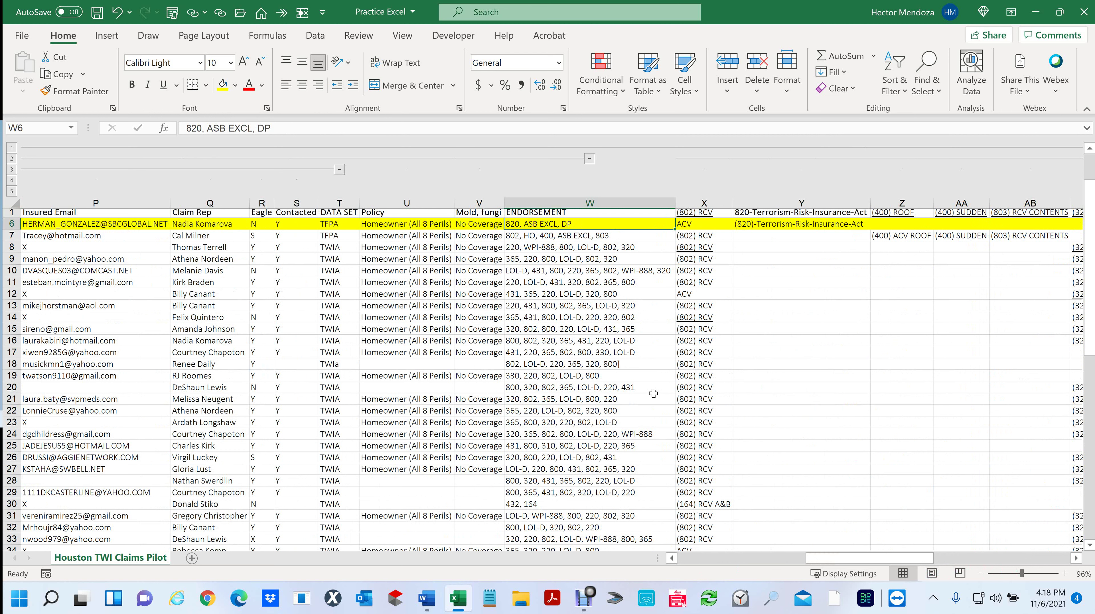
pyautogui.click(711, 223)
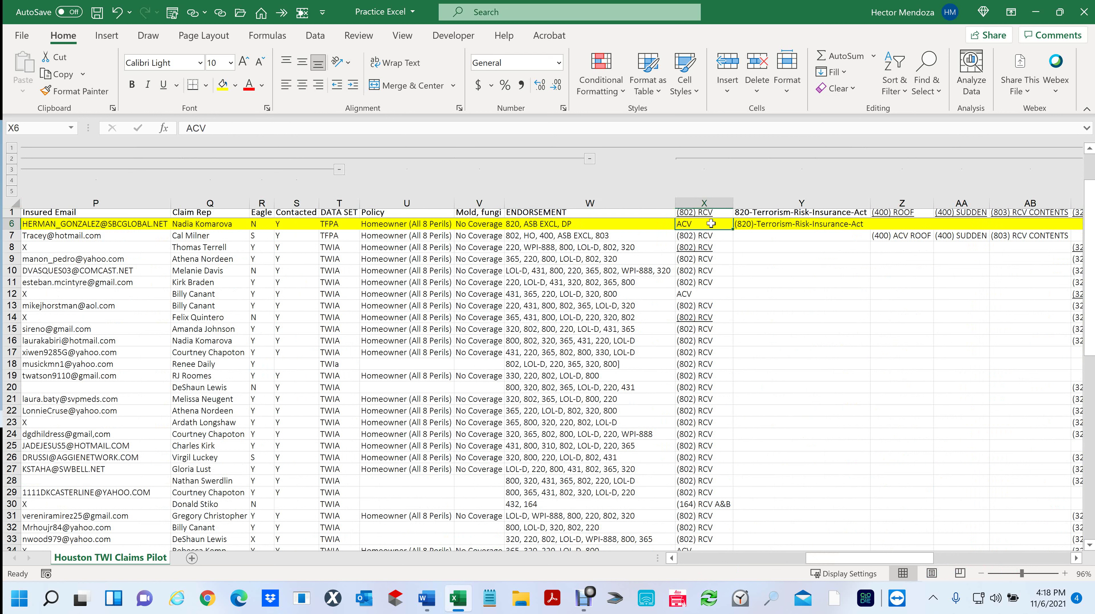
pyautogui.click(111, 224)
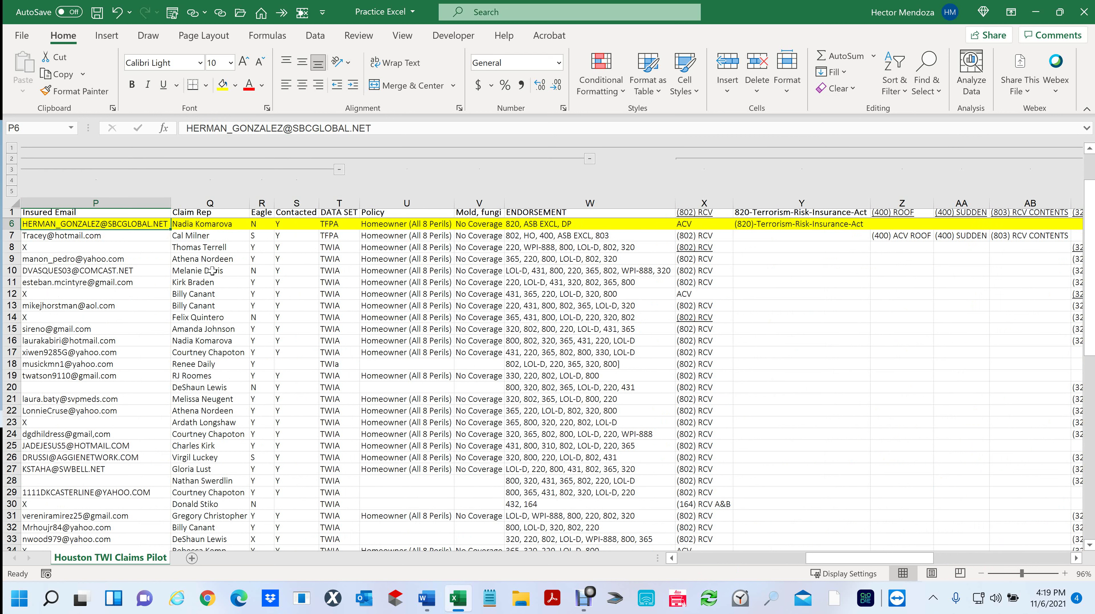
pyautogui.click(1076, 559)
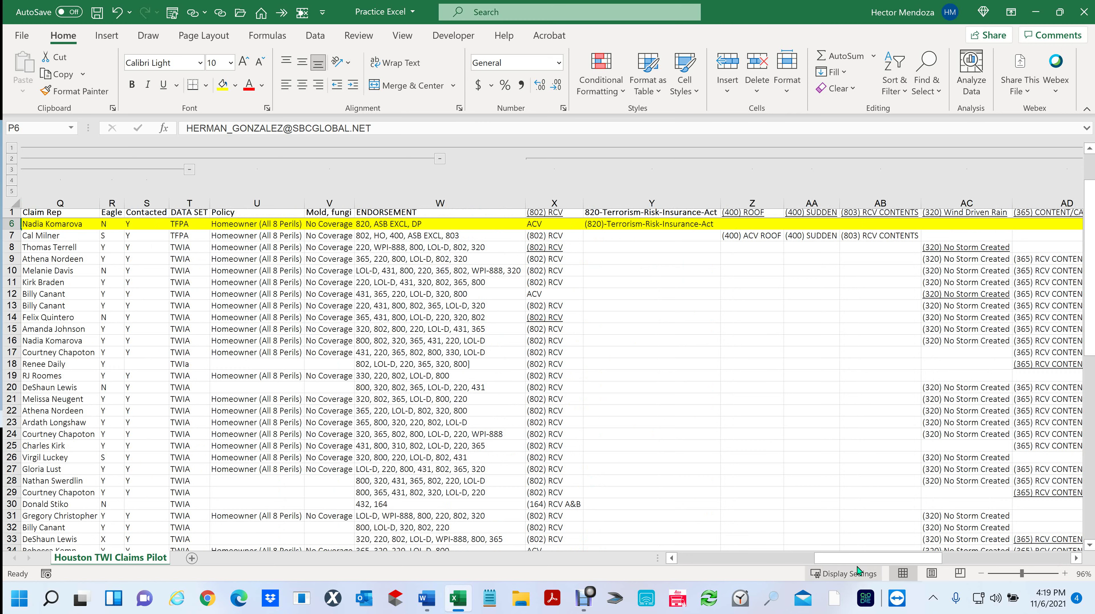
pyautogui.moveTo(863, 563); pyautogui.dragTo(804, 561)
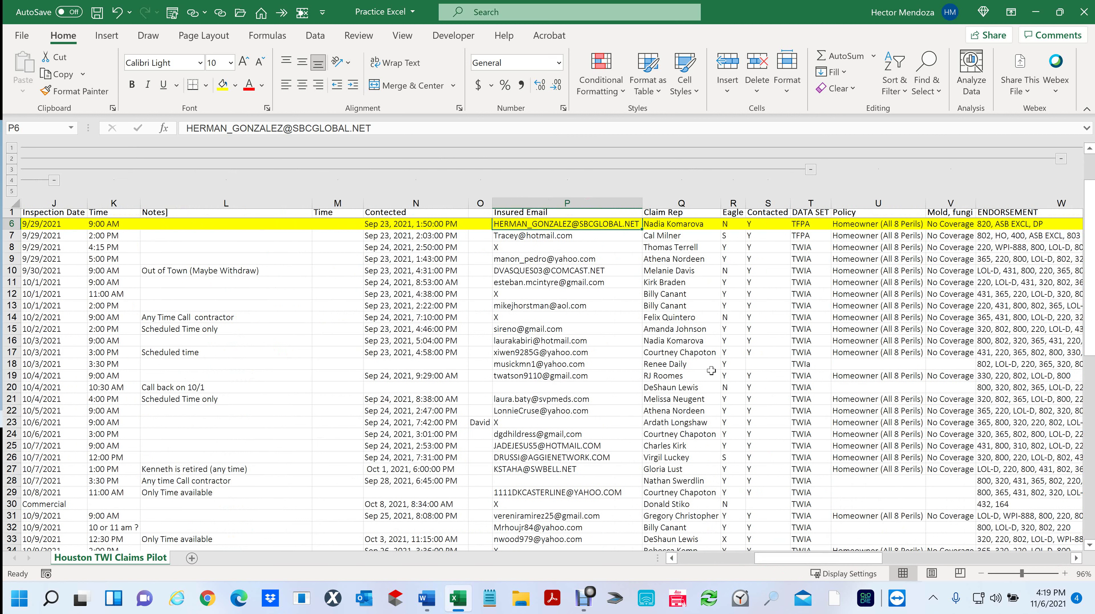
pyautogui.click(13, 223)
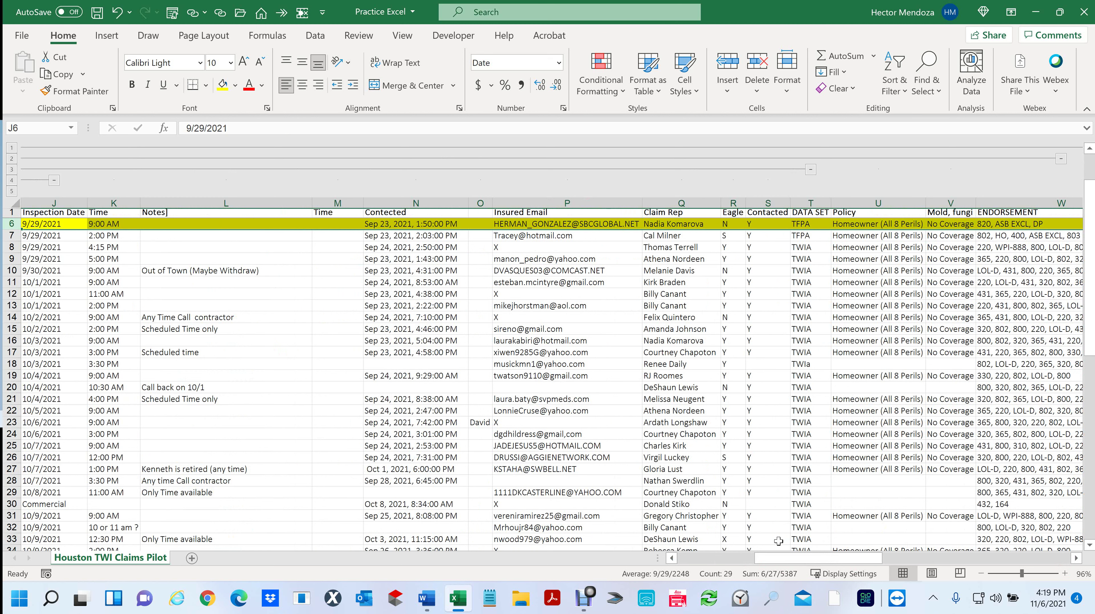
pyautogui.click(1077, 559)
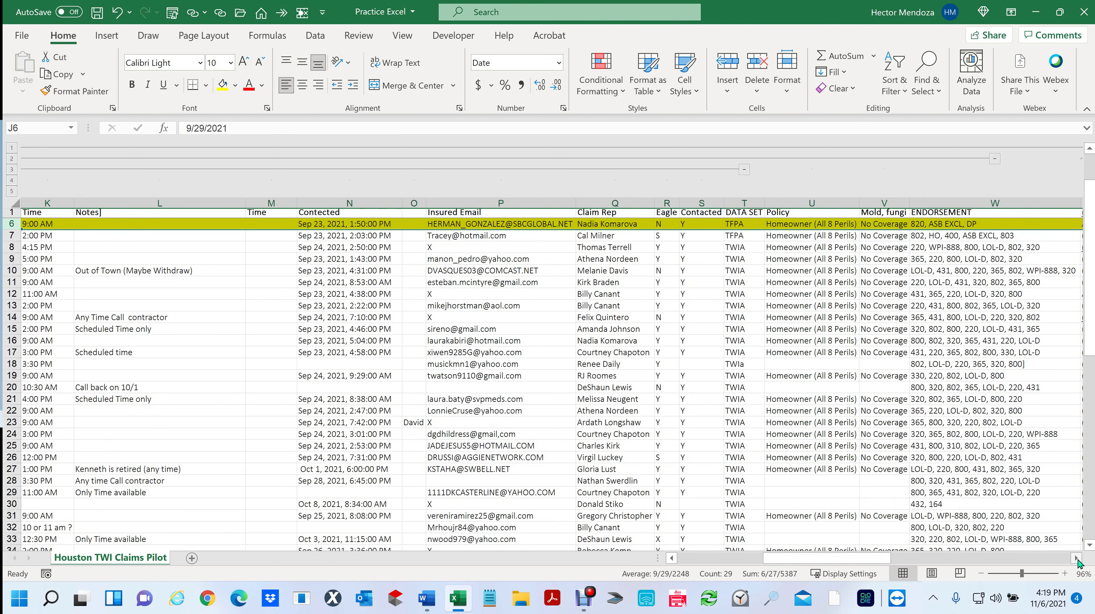
pyautogui.moveTo(1077, 559); pyautogui.dragTo(695, 569)
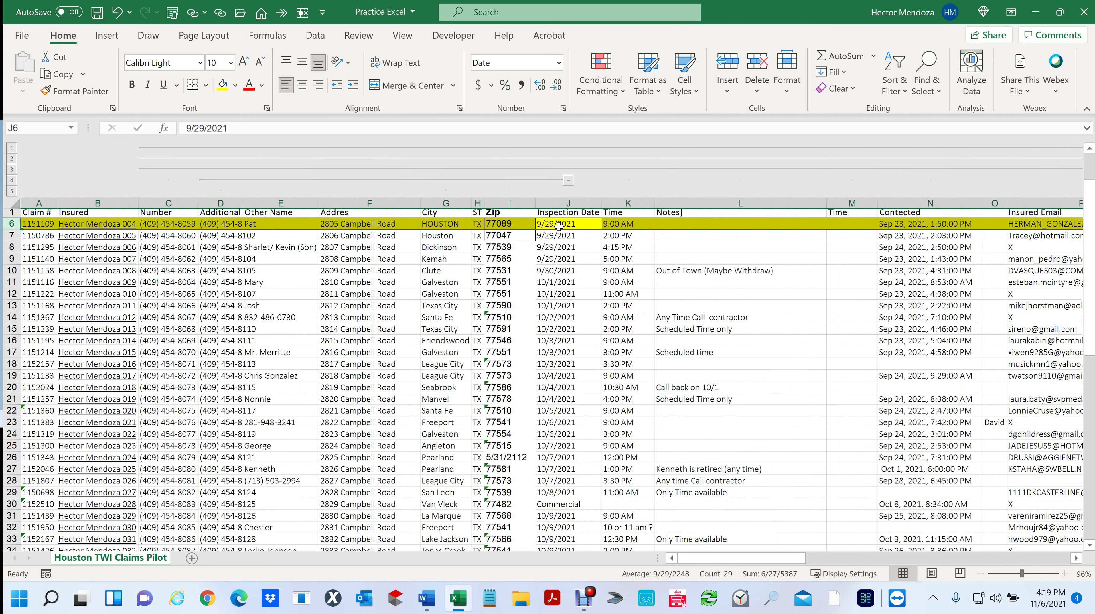
pyautogui.click(579, 223)
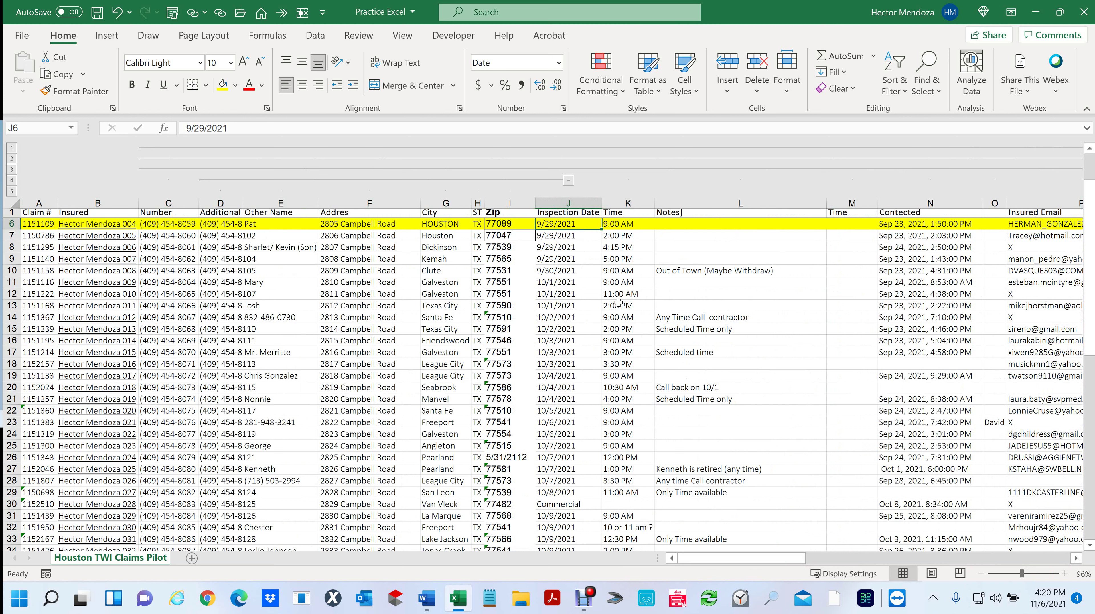
# Select column J, the Inspection Date column
pyautogui.click(556, 203)
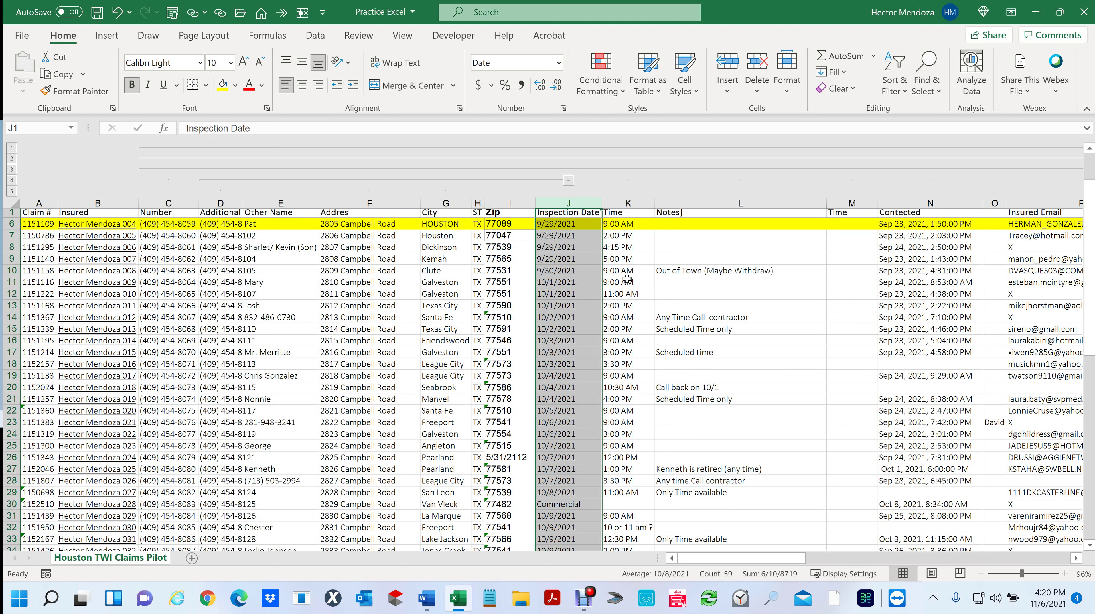
pyautogui.scroll(-14, 627, 280)
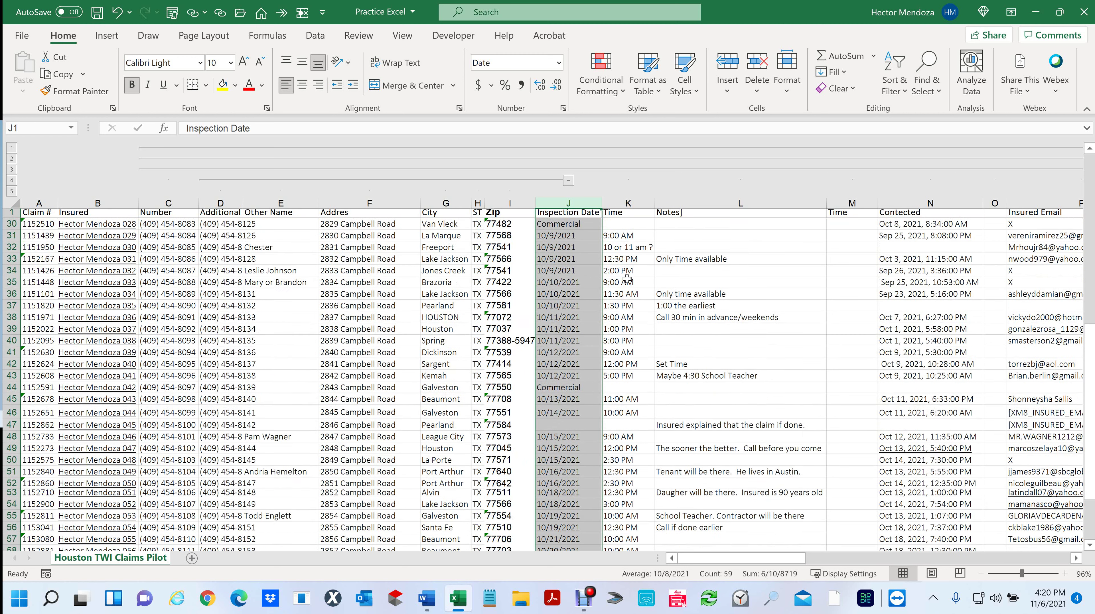
pyautogui.scroll(15, 628, 279)
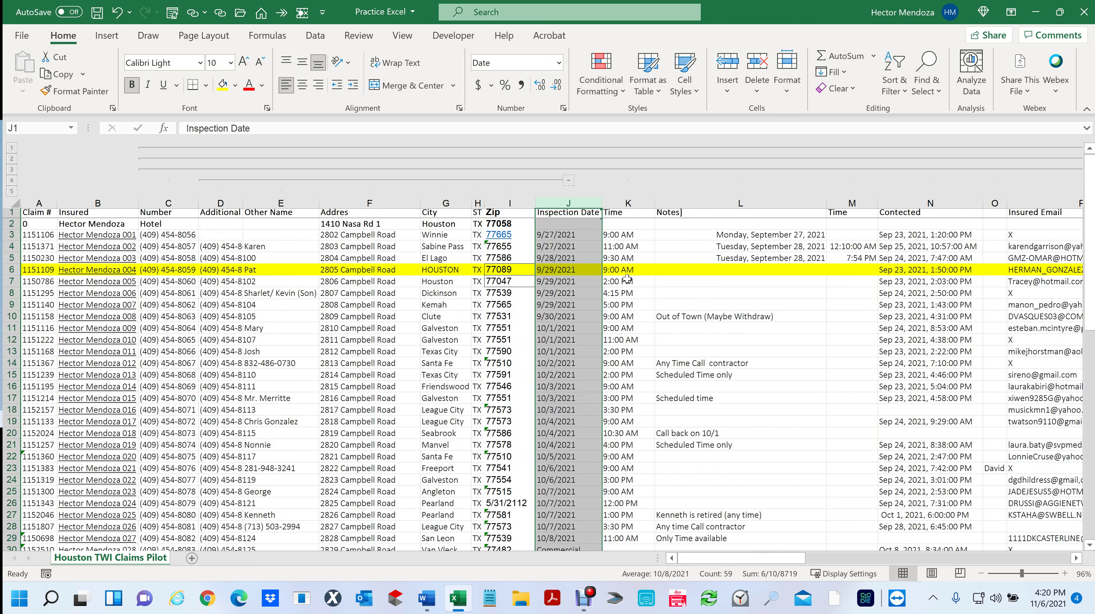
# Format column J as 'Wednesday, March 14, 2012' long dates and autofit its width
pyautogui.hotkey('ctrl', '1')
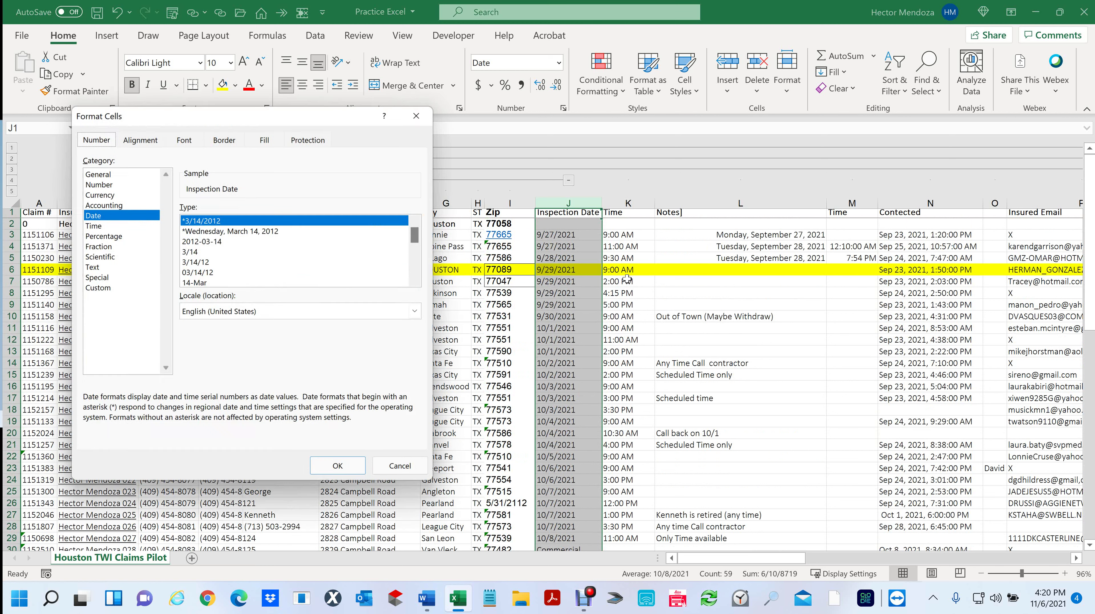
pyautogui.click(215, 231)
pyautogui.click(342, 472)
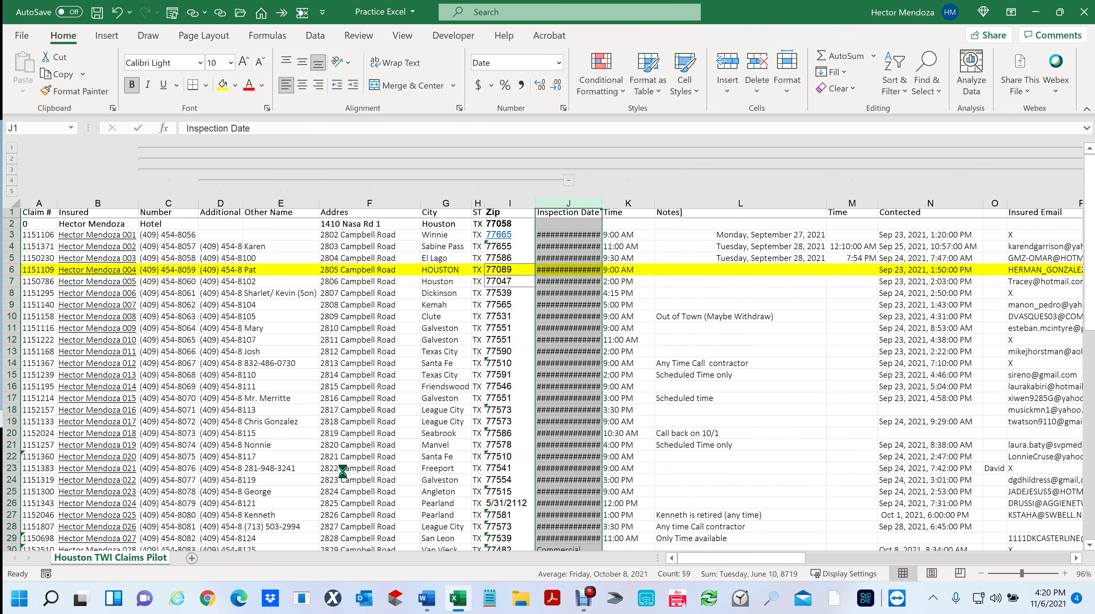
pyautogui.doubleClick(601, 207)
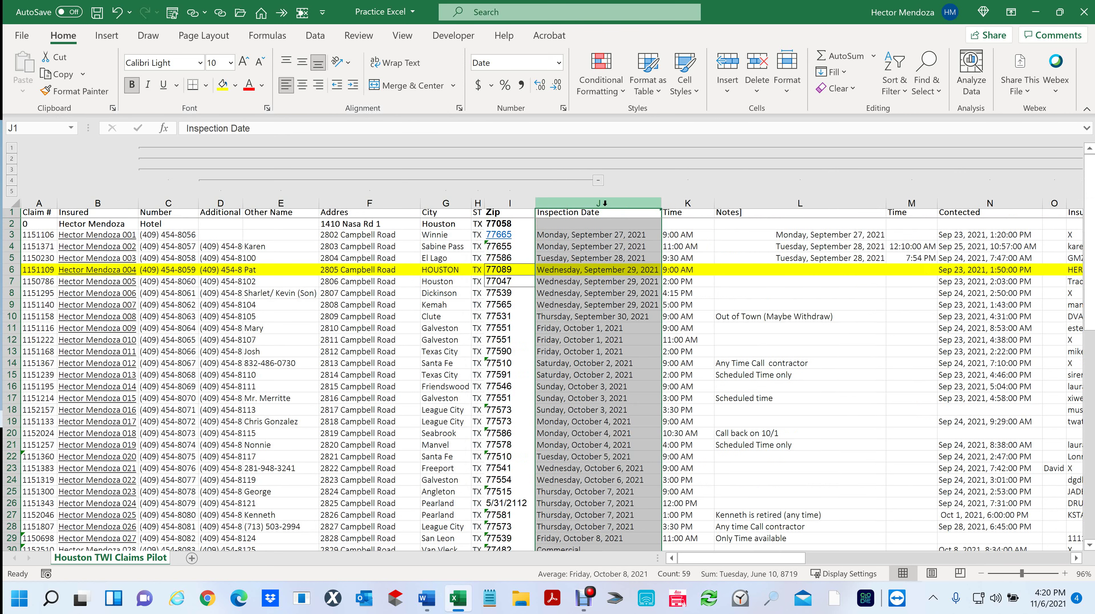
pyautogui.scroll(-1, 636, 396)
pyautogui.scroll(-6, 637, 396)
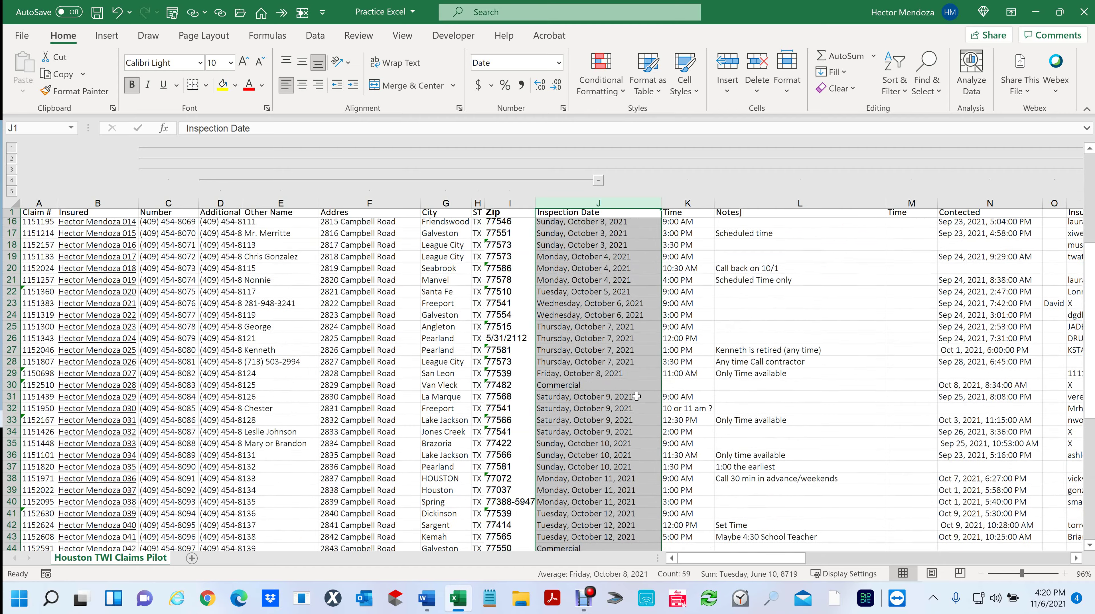
pyautogui.scroll(7, 590, 290)
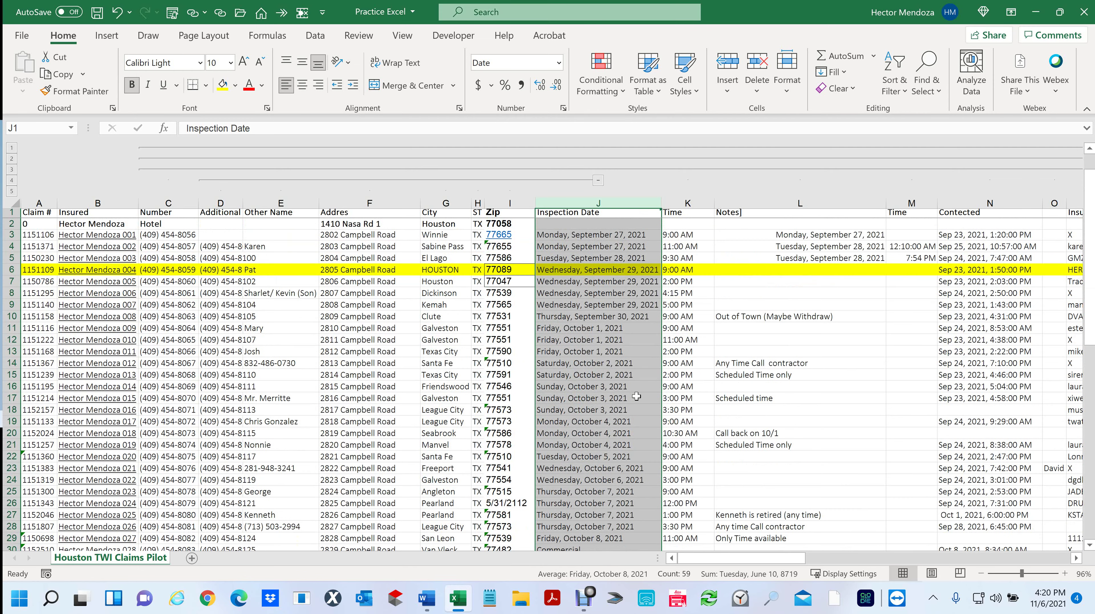
pyautogui.click(583, 270)
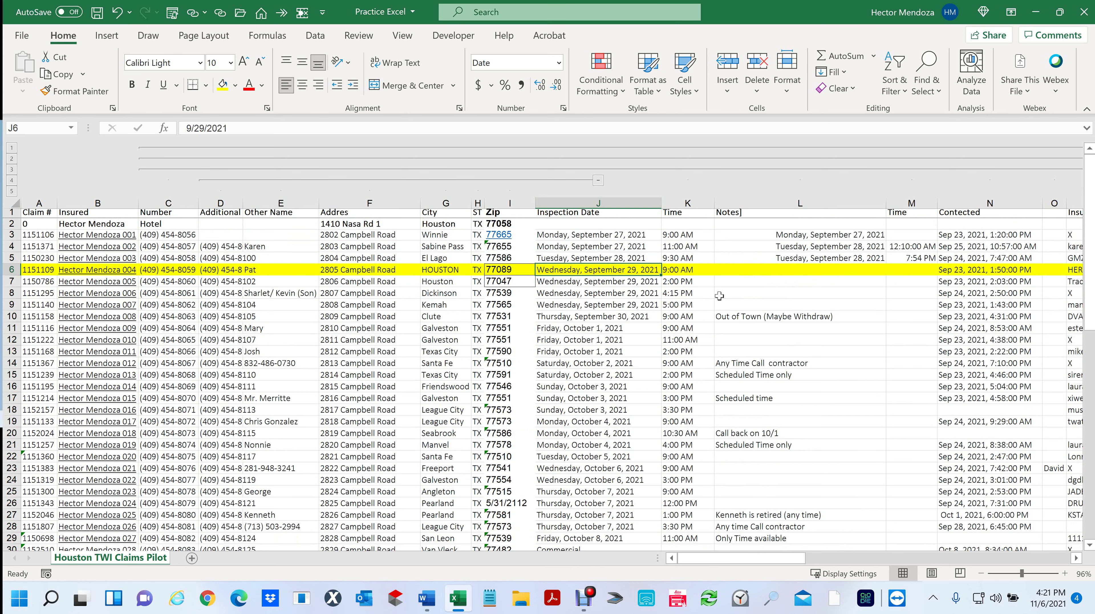
# Ctrl+scroll to zoom the claims sheet out to 70%
pyautogui.scroll(-6, 600, 382)
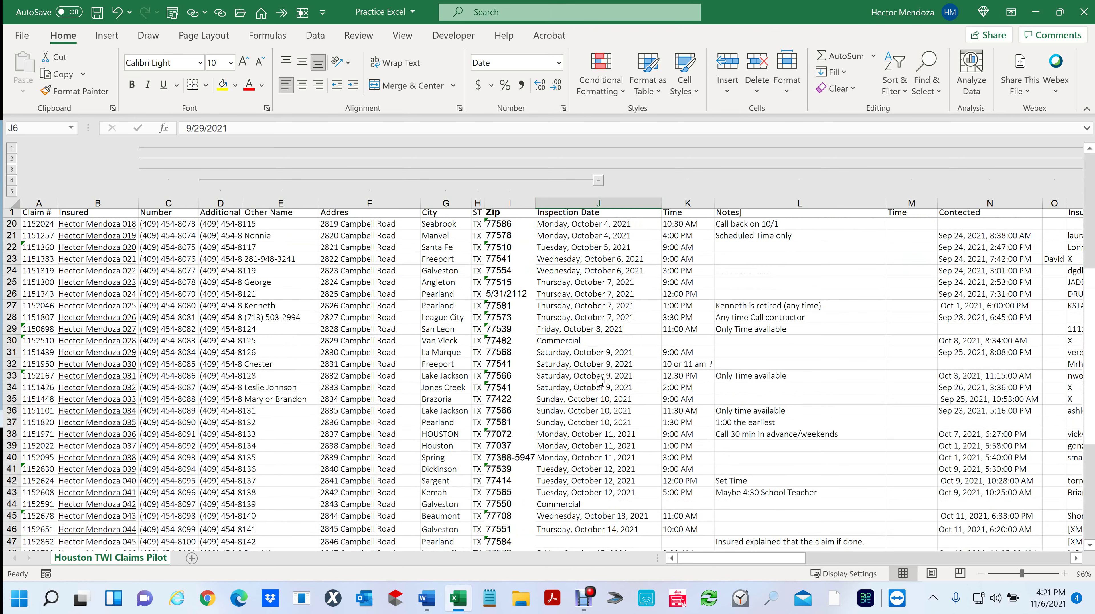
pyautogui.scroll(-5, 601, 381)
pyautogui.scroll(6, 600, 382)
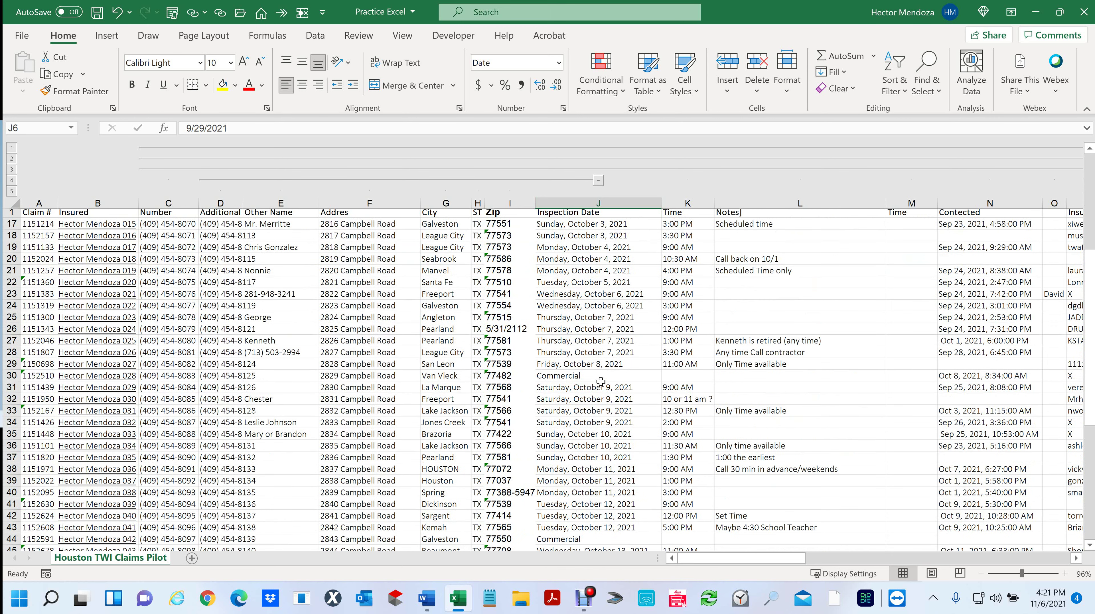
pyautogui.scroll(-2, 601, 381)
pyautogui.scroll(5, 600, 381)
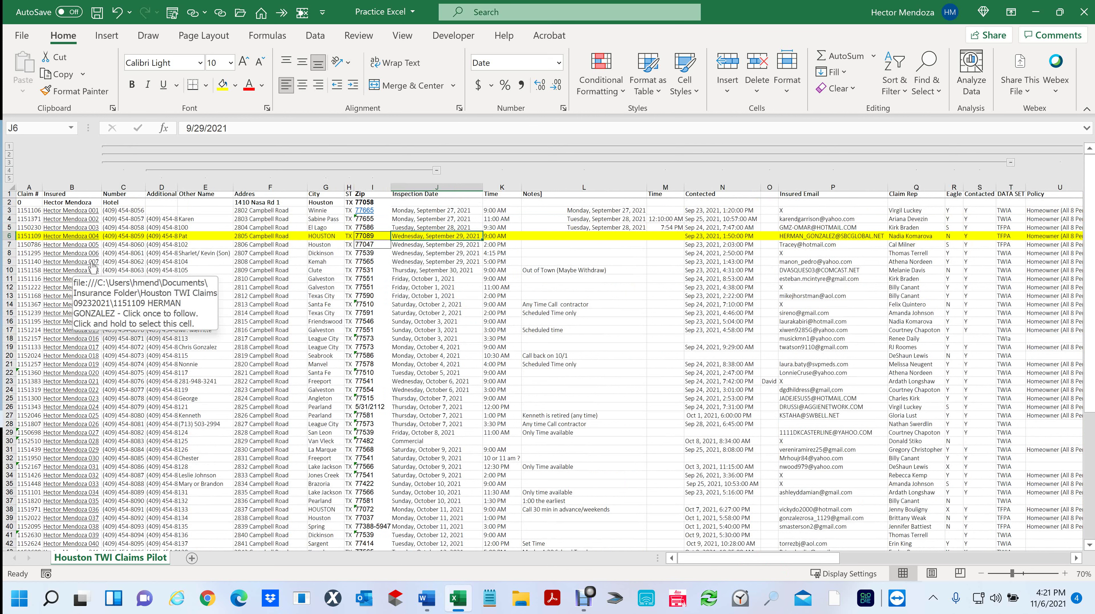
# Zoom to 40%, briefly show the desktop, then maximize the Practice Excel window again
pyautogui.scroll(-2, 34, 213)
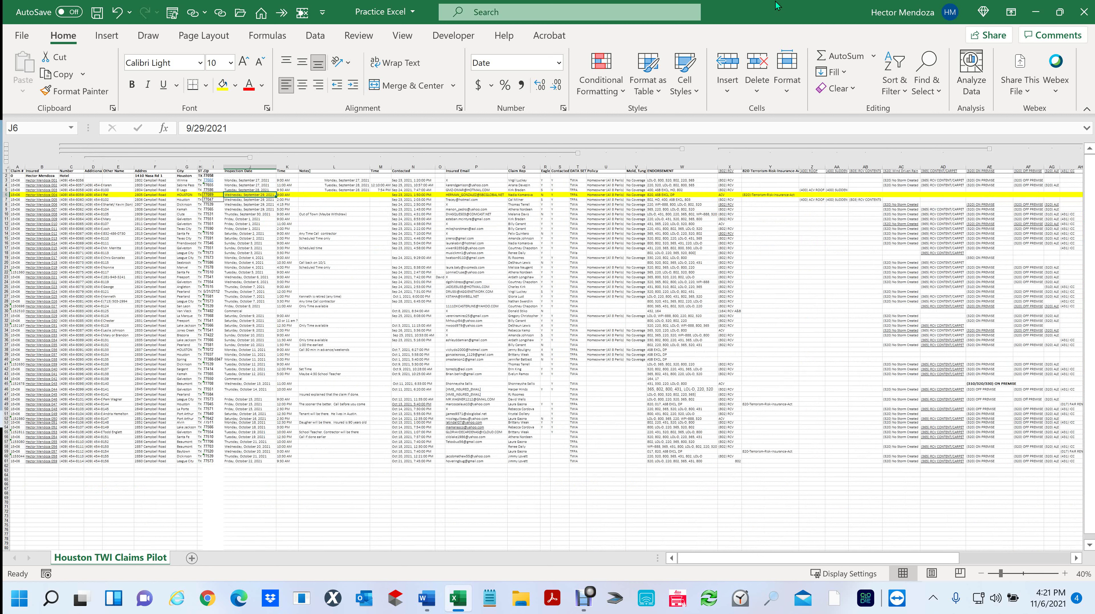
pyautogui.press('super+d')
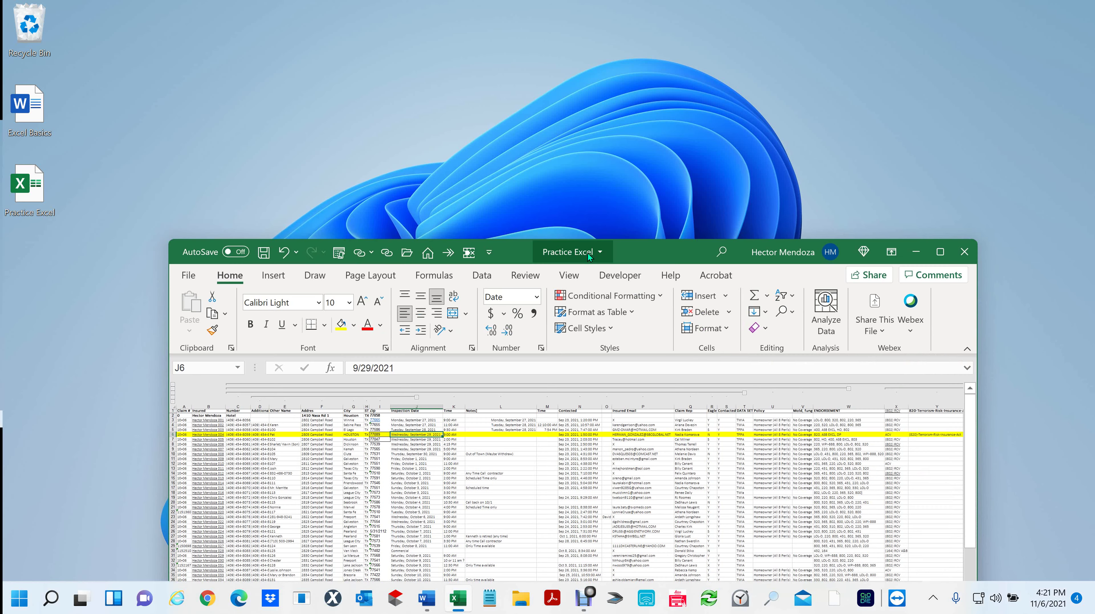
pyautogui.doubleClick(587, 252)
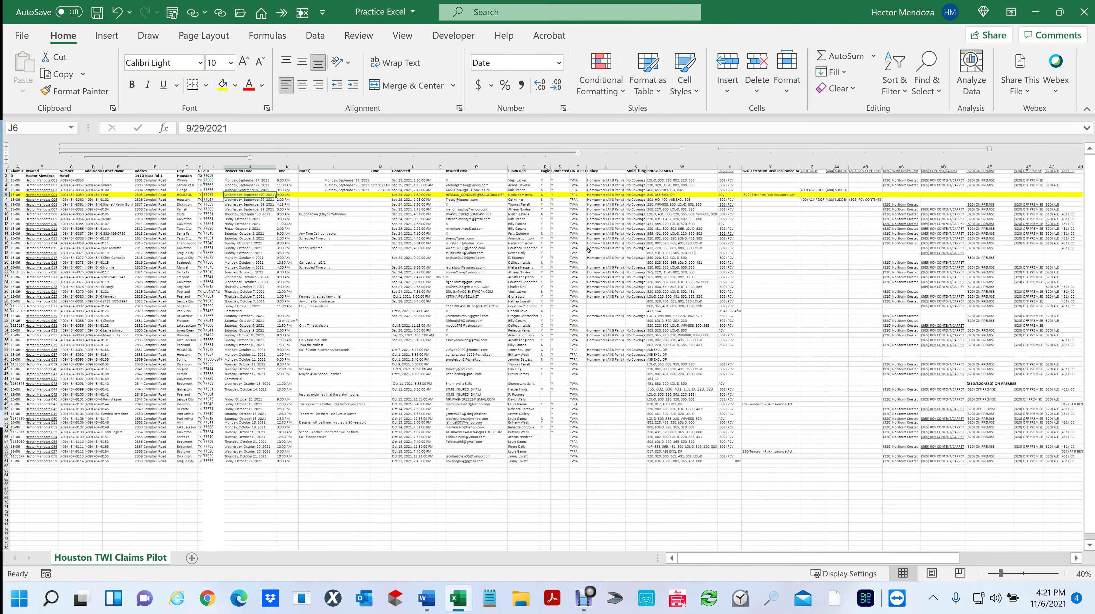
# Open two insureds' linked claim folders, minimizing each to return to the claims sheet
pyautogui.click(33, 185)
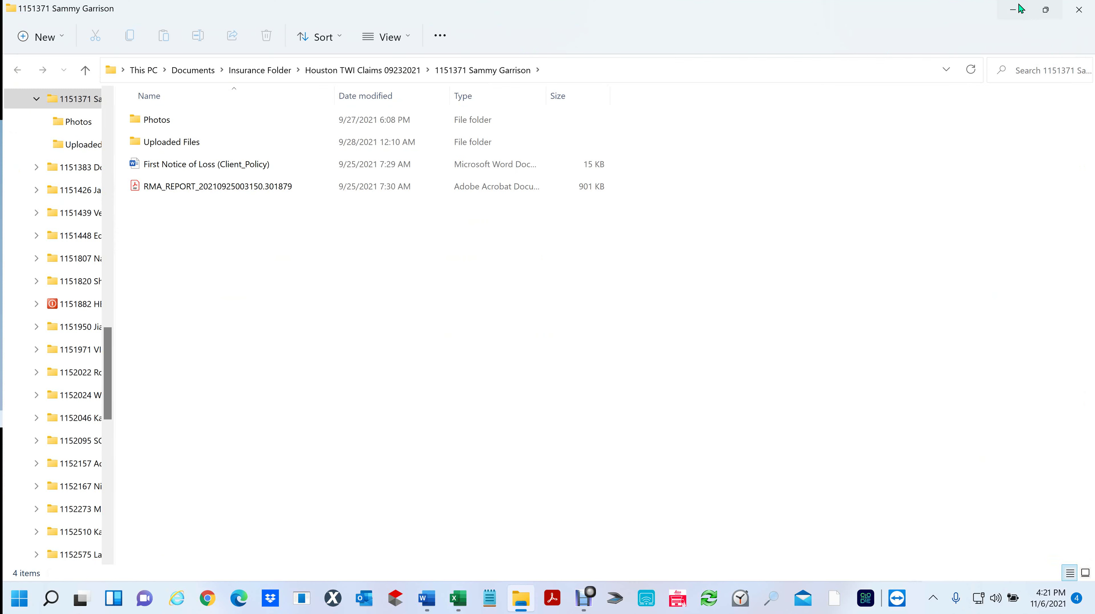
pyautogui.click(1021, 8)
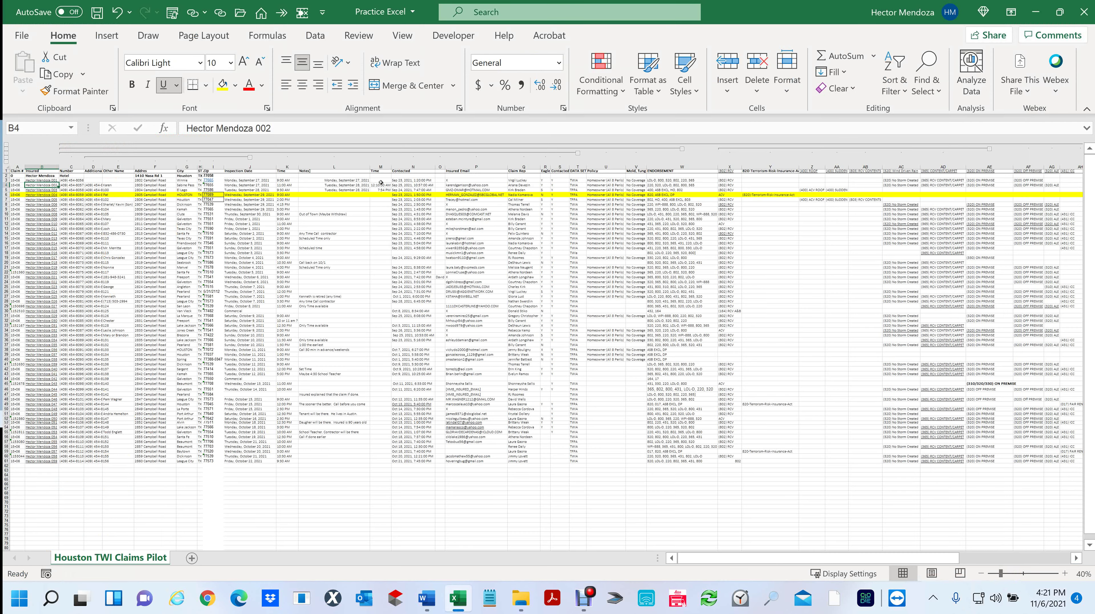
pyautogui.click(47, 223)
pyautogui.click(1021, 8)
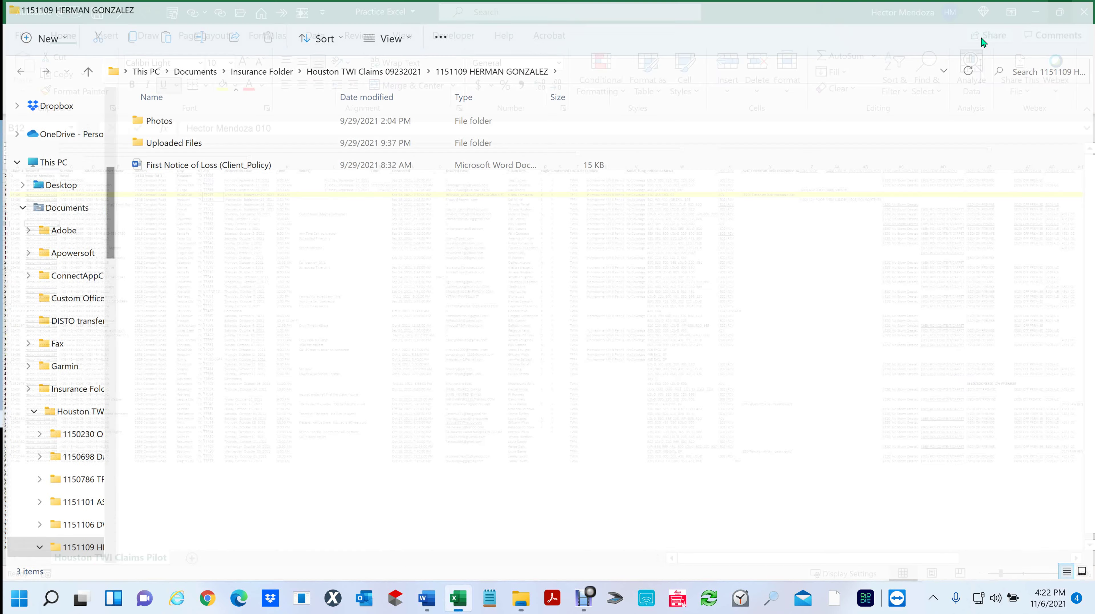
pyautogui.scroll(7, 102, 223)
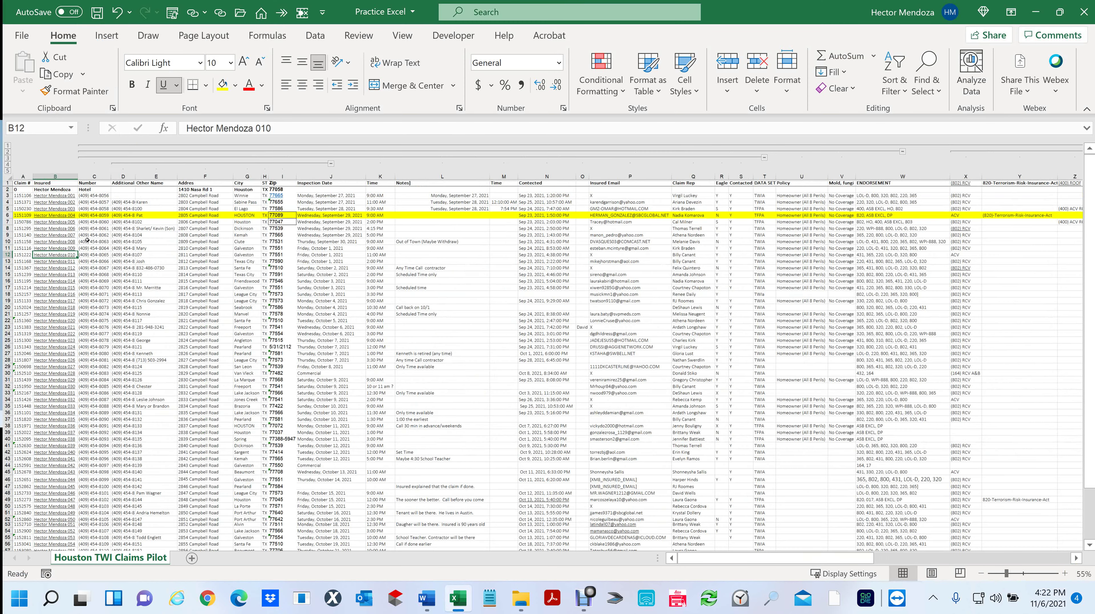
# Enlarge the claims sheet from 40% to about 57% zoom
pyautogui.scroll(-7, 114, 343)
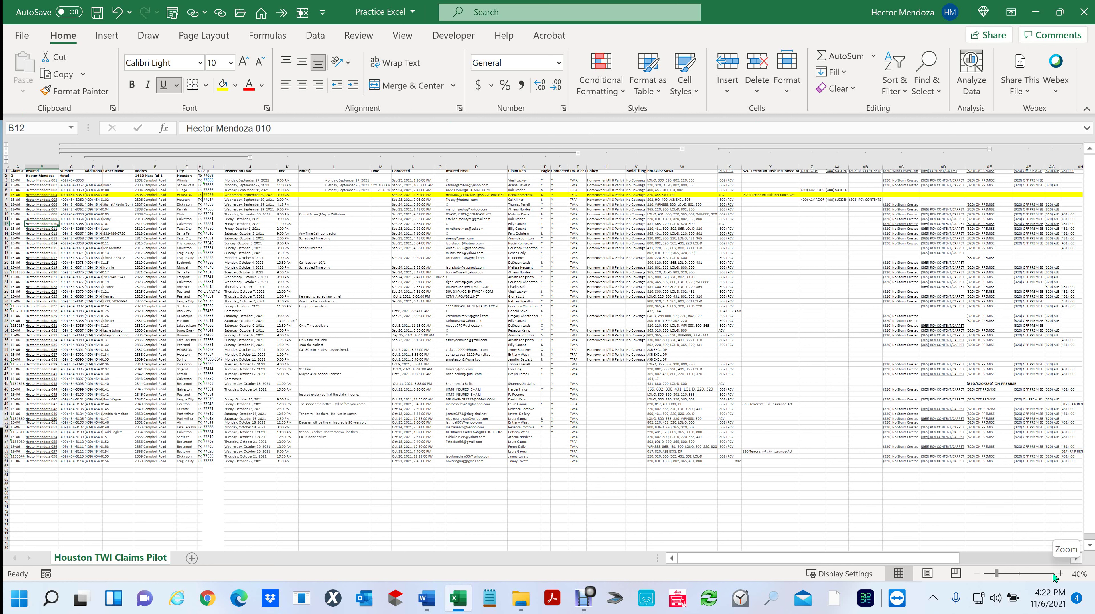
pyautogui.moveTo(997, 574)
pyautogui.mouseDown()
pyautogui.moveTo(1006, 574)
pyautogui.moveTo(995, 574)
pyautogui.mouseUp()
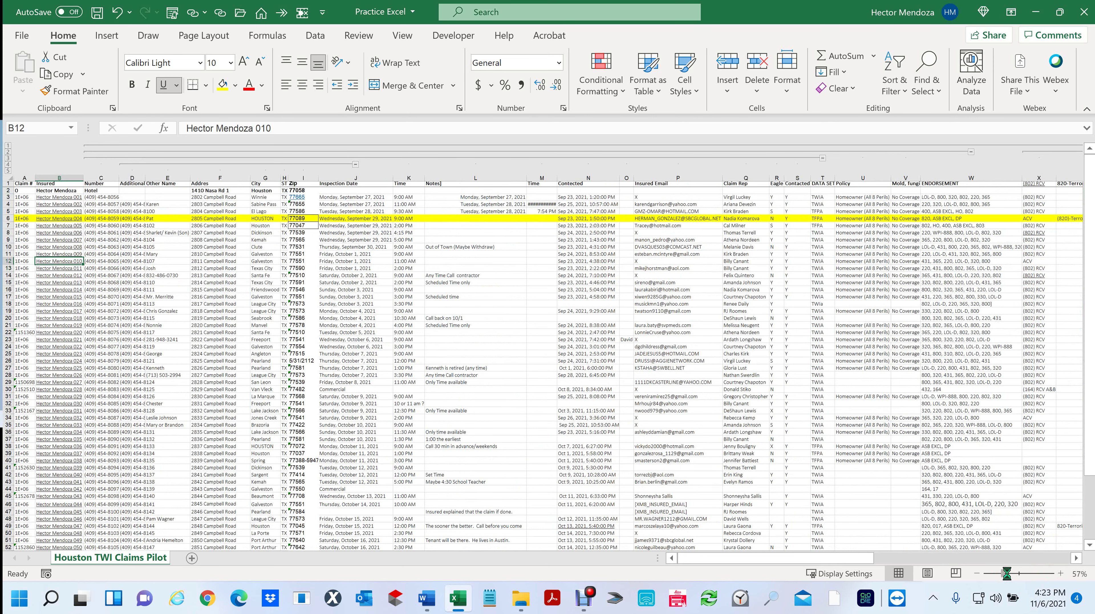
# Zoom the claims sheet to about 300%, back down to 143%, then reset it to 100%
pyautogui.click(1040, 574)
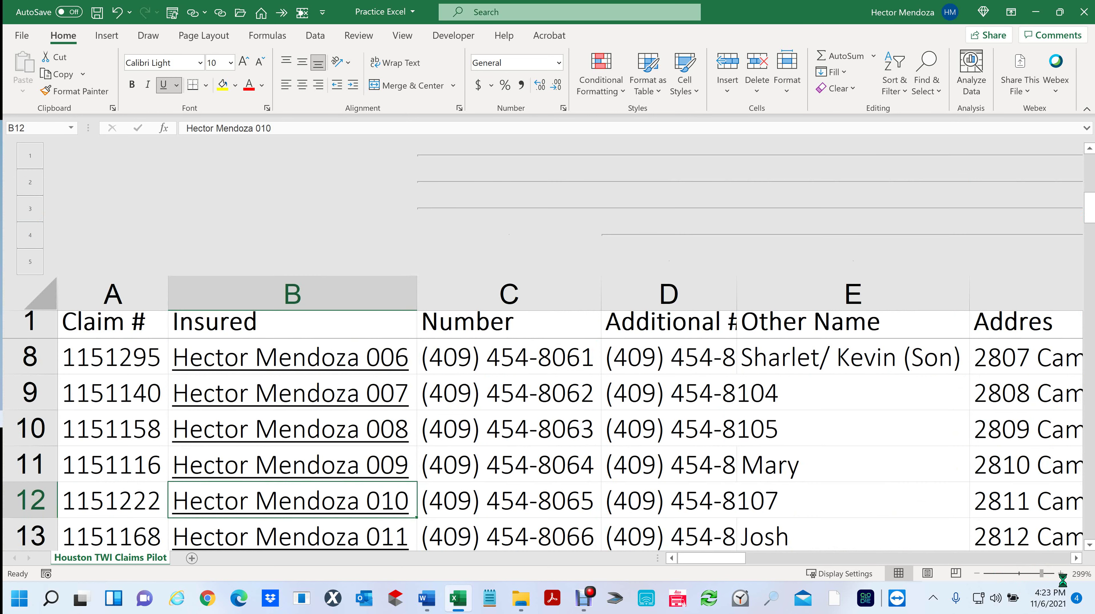
pyautogui.click(1061, 574)
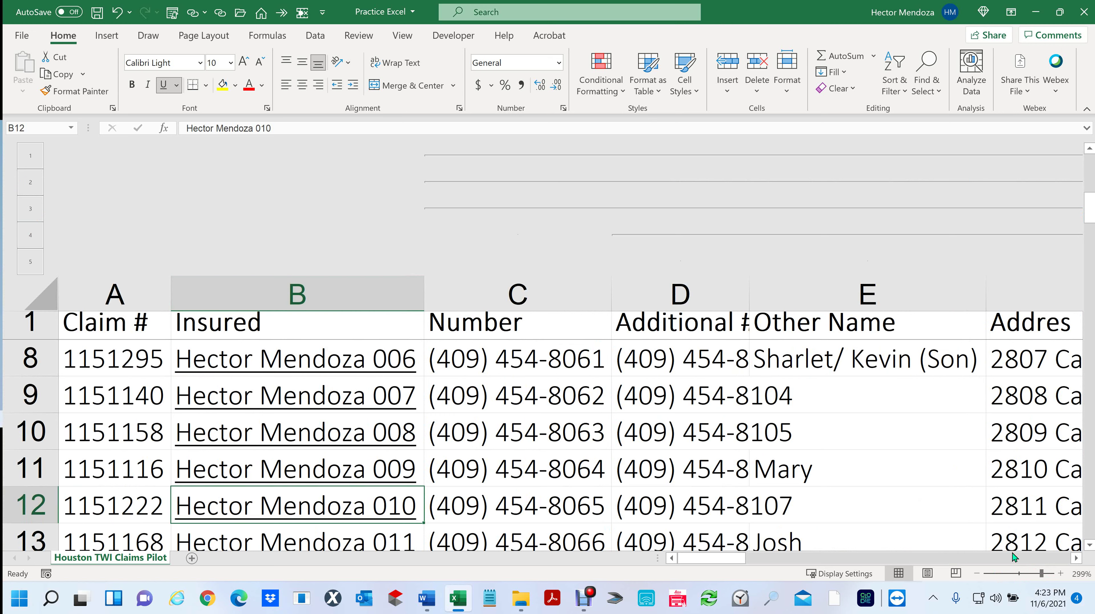
pyautogui.click(1022, 575)
pyautogui.moveTo(1021, 574); pyautogui.dragTo(1019, 575)
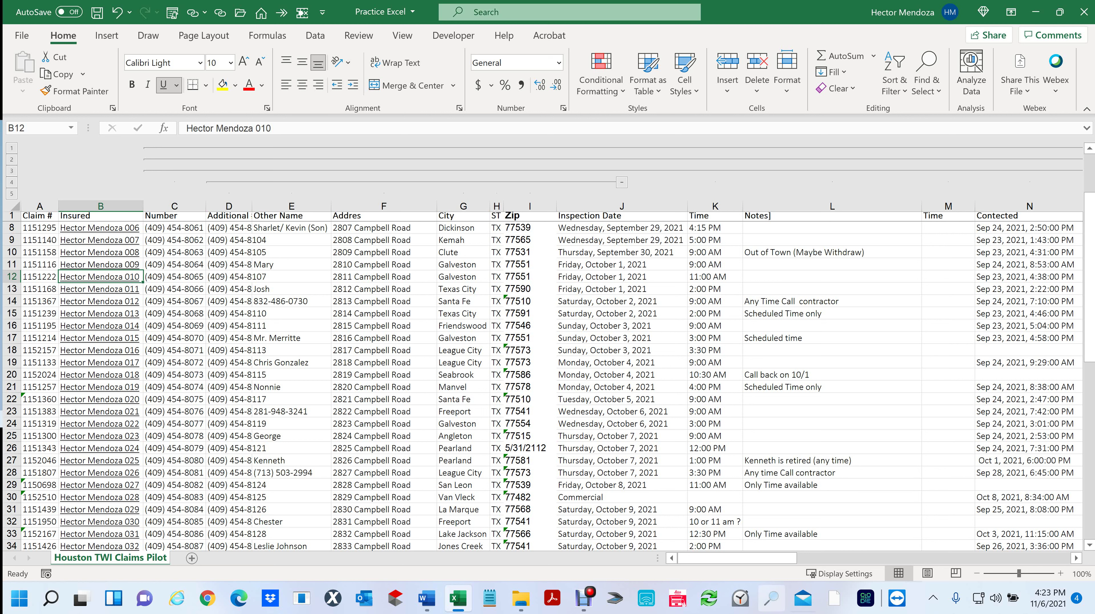
# Set the sheet zoom to 200%, then to 50%, through the Zoom dialog
pyautogui.click(1081, 574)
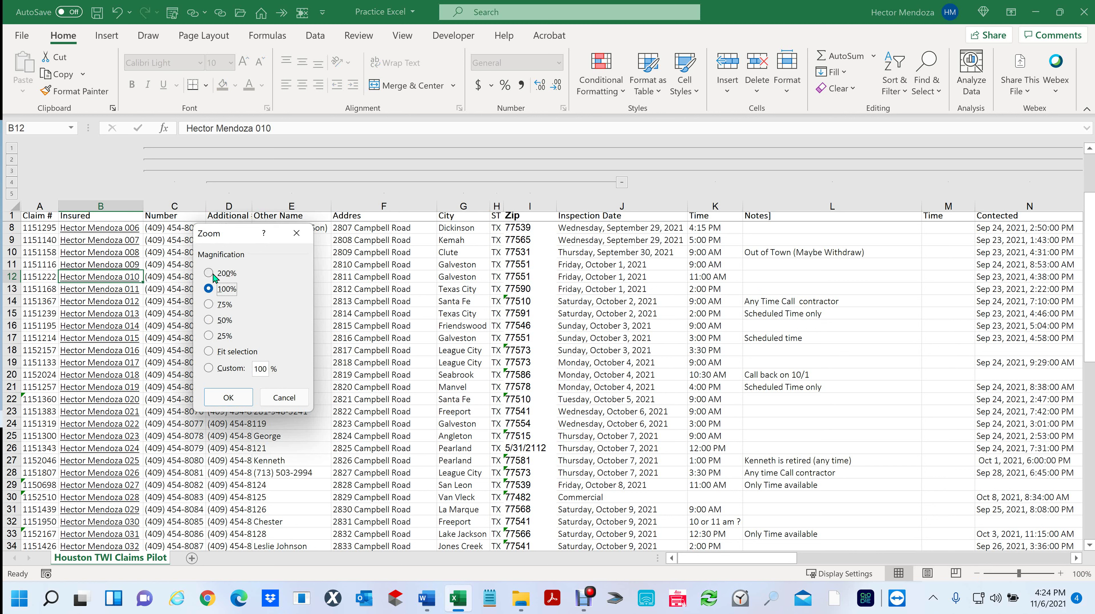
pyautogui.click(209, 274)
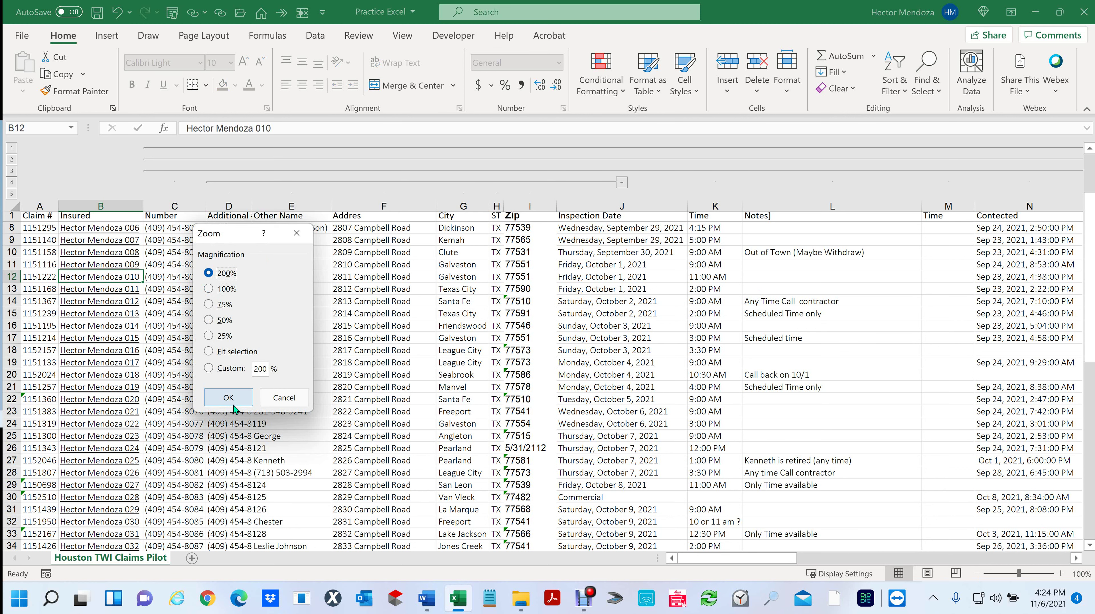
pyautogui.click(229, 398)
pyautogui.click(1081, 574)
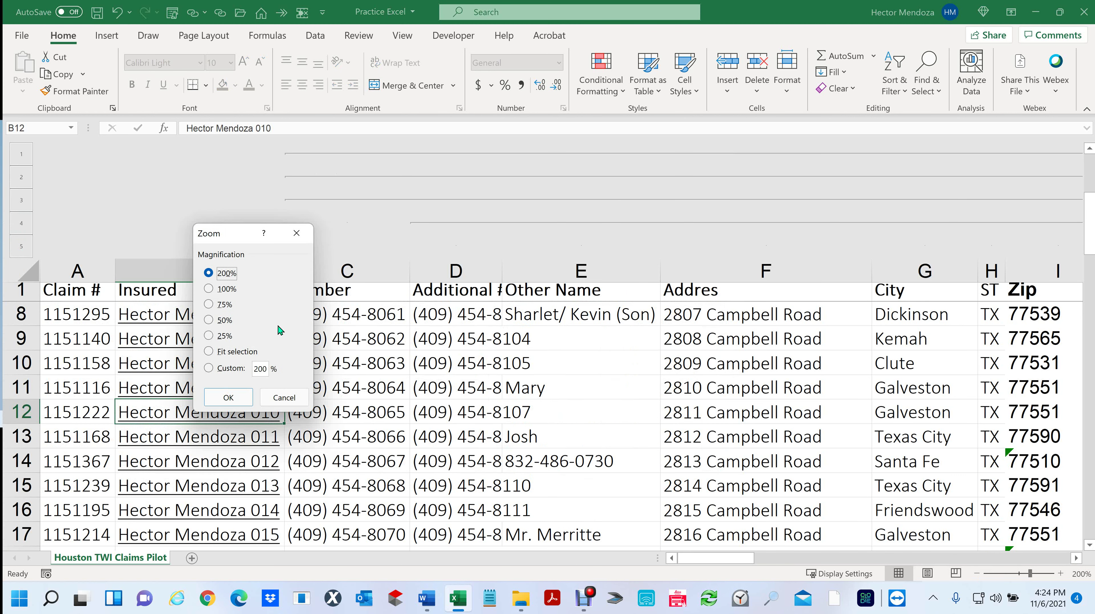
pyautogui.click(208, 320)
pyautogui.click(229, 398)
# Leave the zoom at 50% and select claim rows 12–23 starting at column C
pyautogui.click(1080, 574)
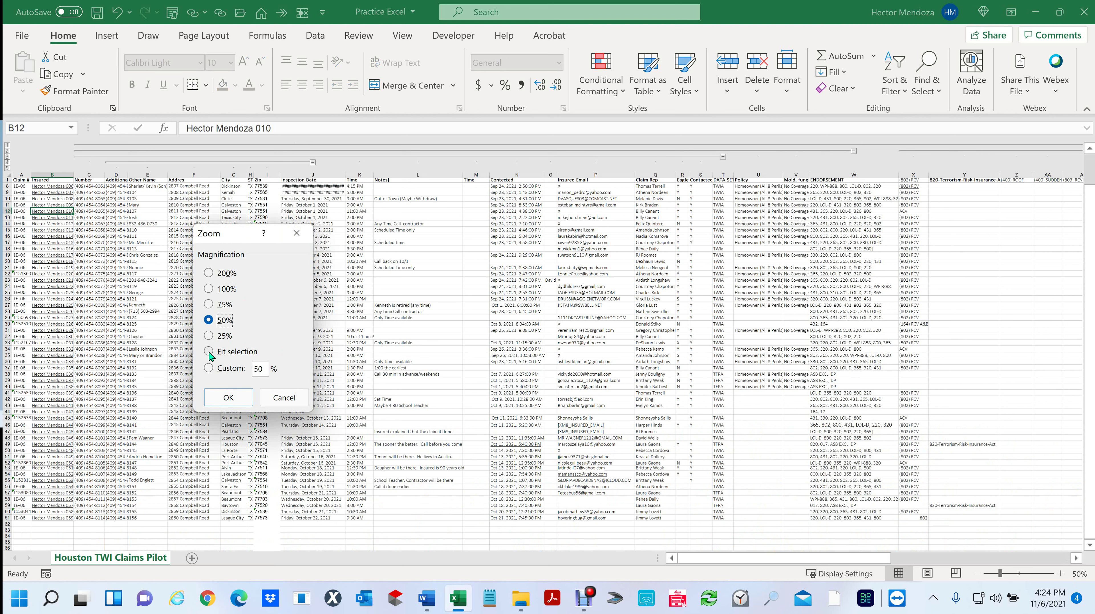
pyautogui.click(295, 402)
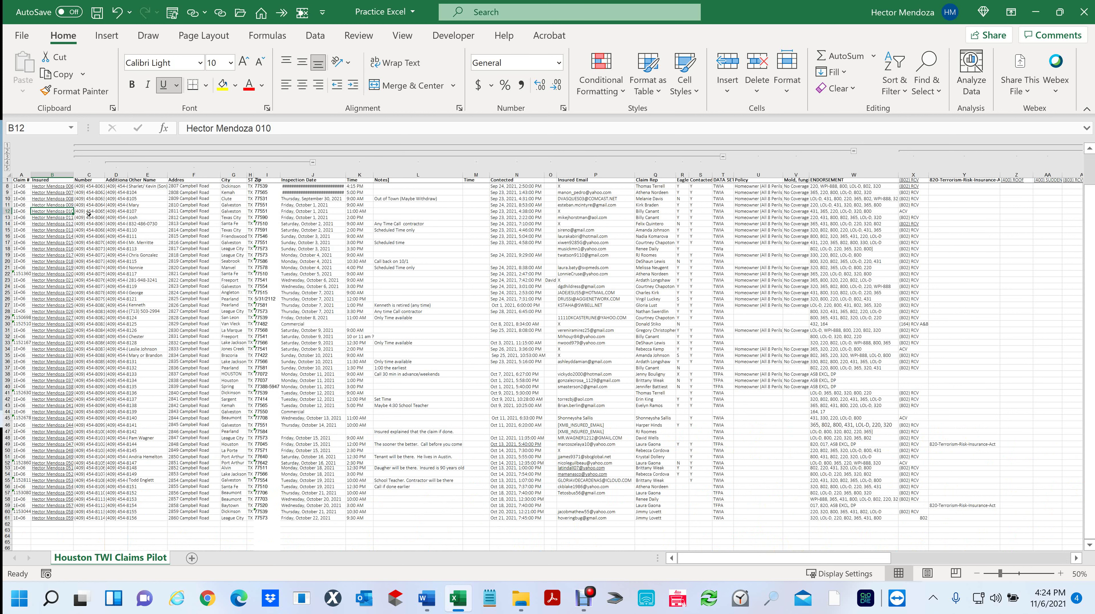
pyautogui.moveTo(88, 211)
pyautogui.mouseDown()
pyautogui.moveTo(549, 200)
pyautogui.moveTo(634, 282)
pyautogui.mouseUp()
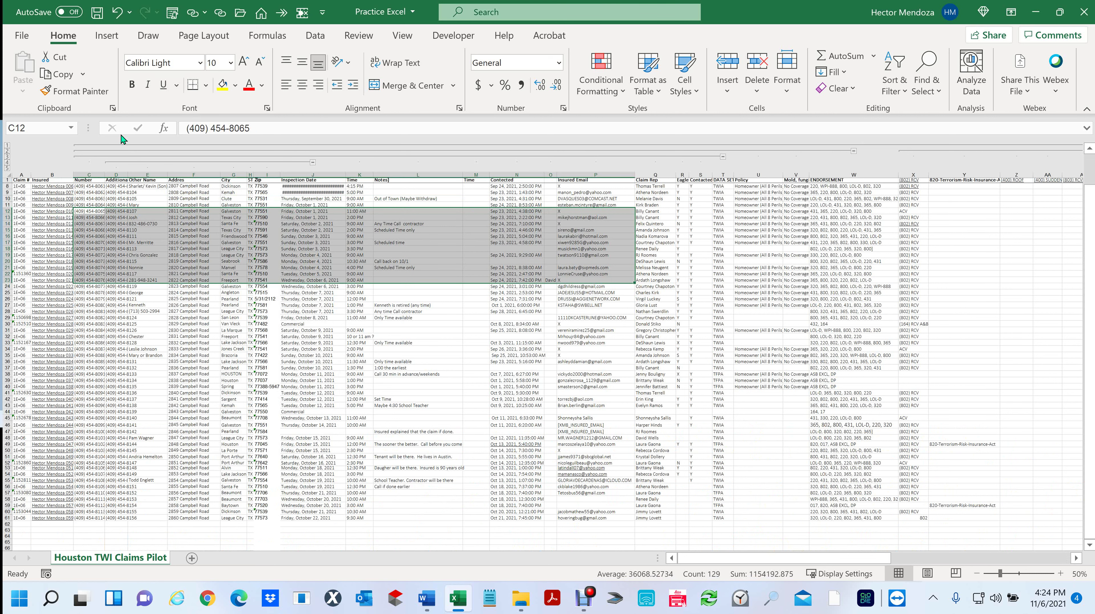
# Zoom to fit the selected rows, then return the sheet to 100%
pyautogui.click(1081, 576)
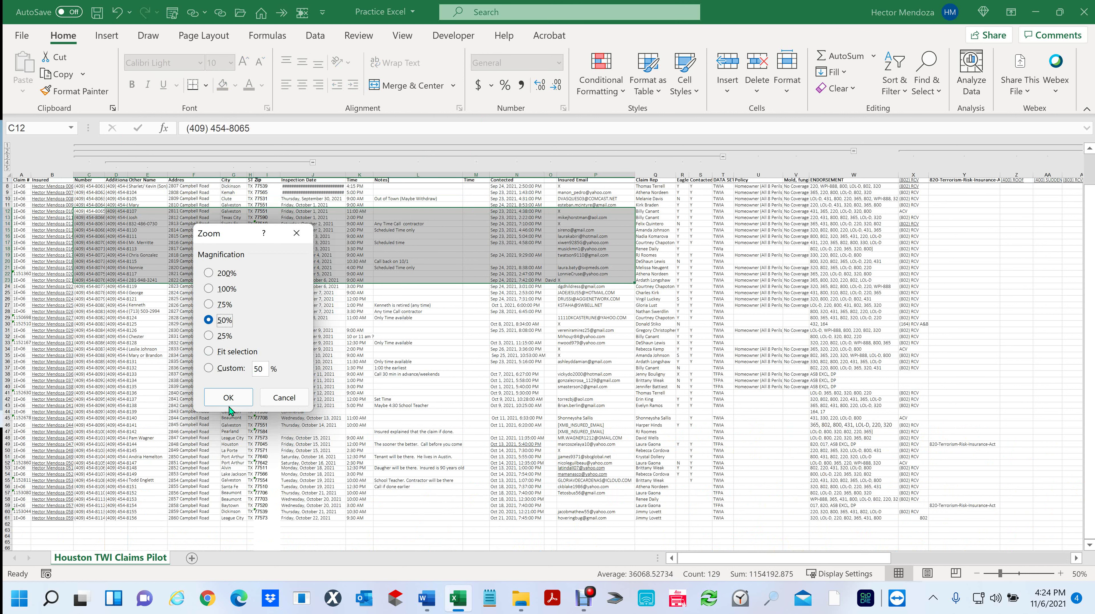
pyautogui.click(209, 352)
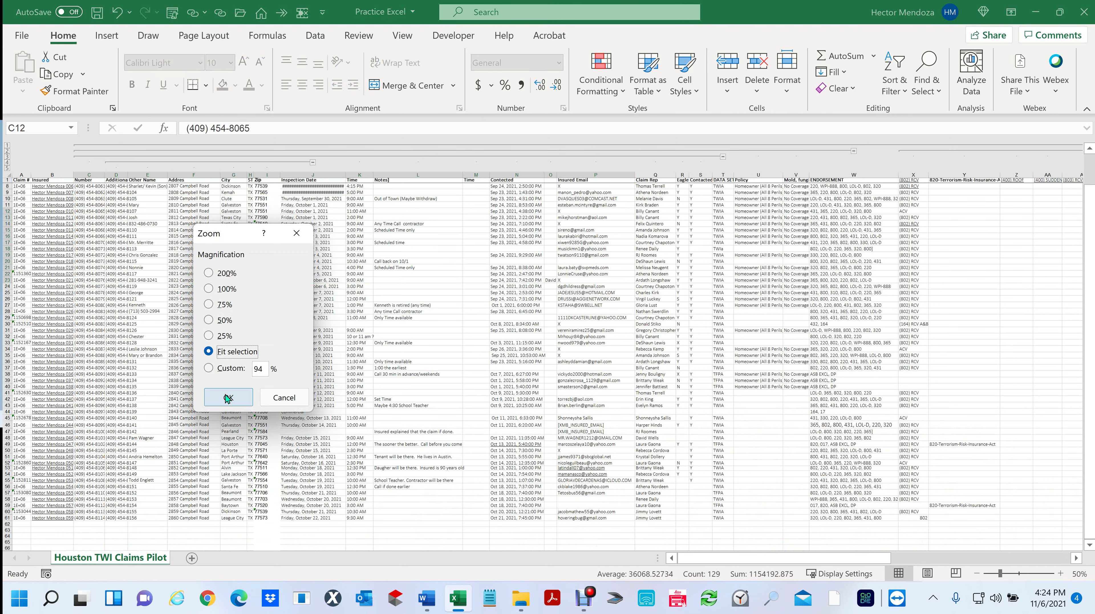
pyautogui.click(229, 397)
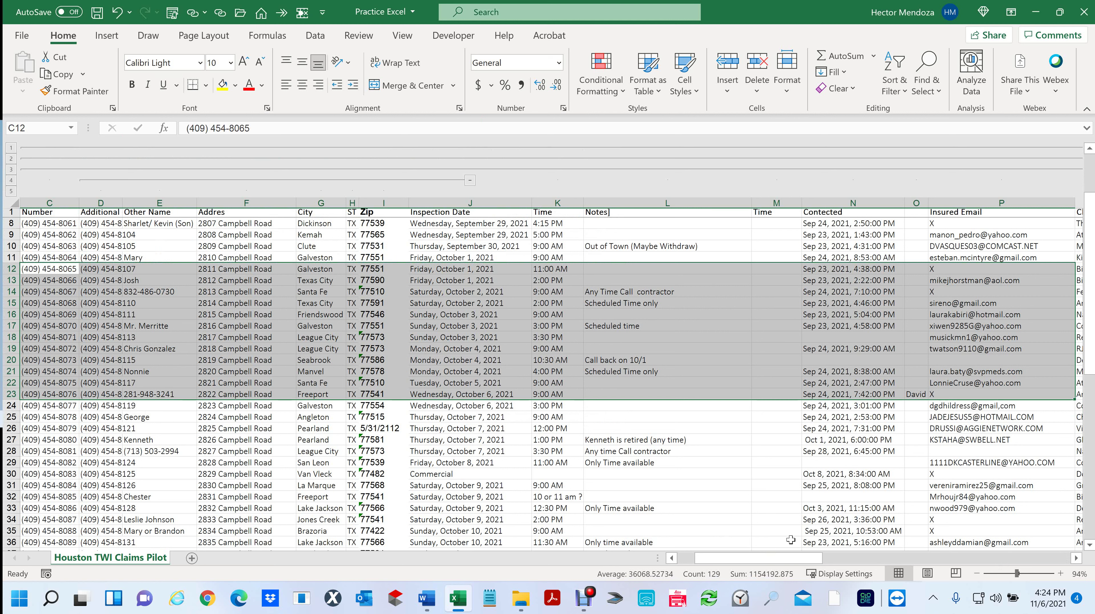
pyautogui.click(1082, 576)
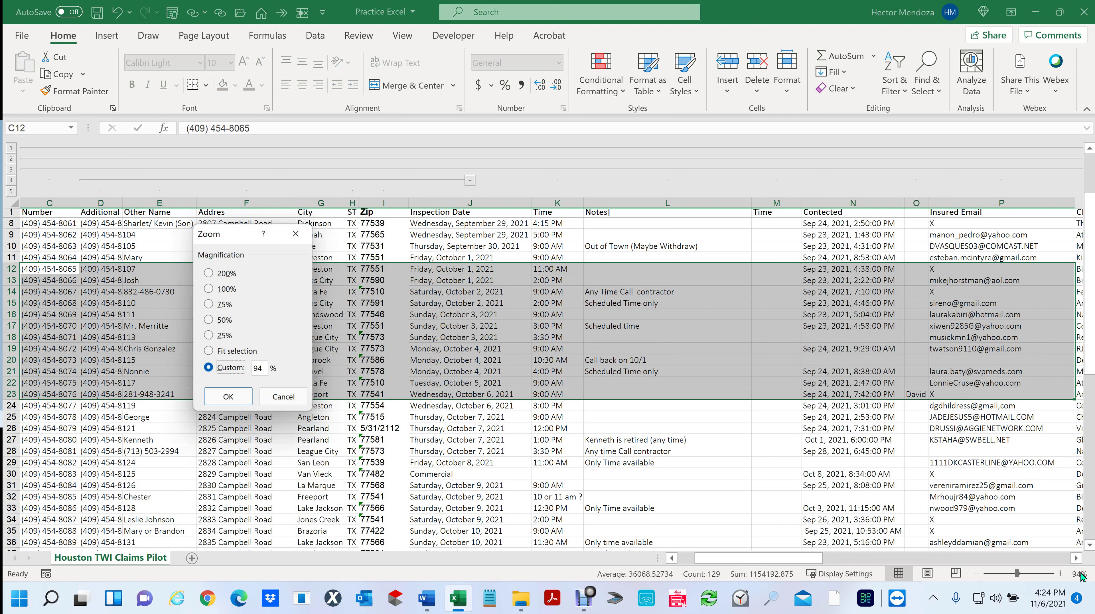
pyautogui.click(209, 289)
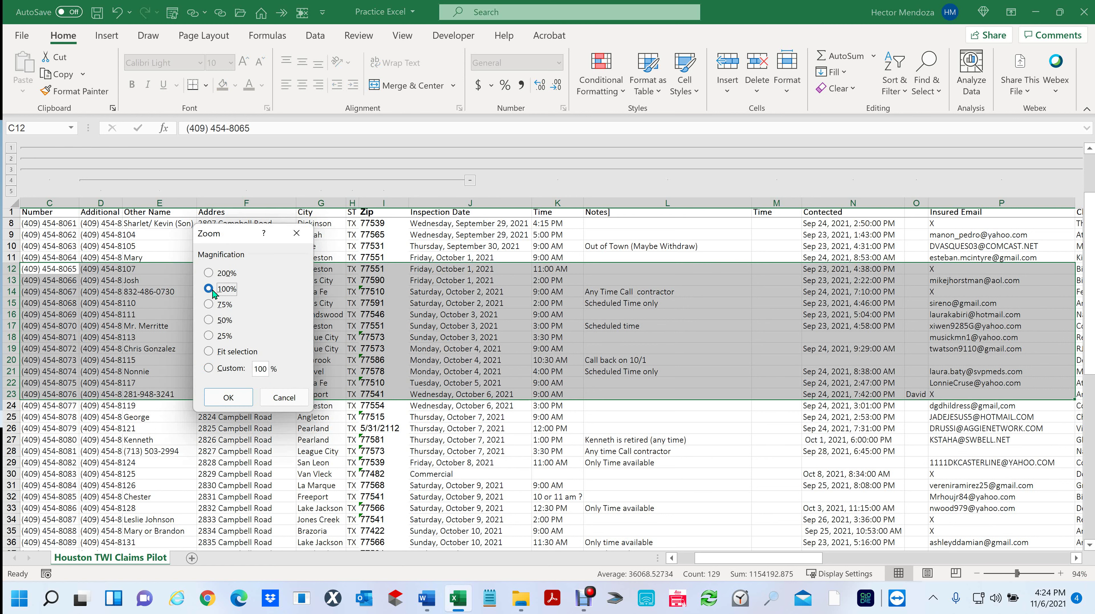
pyautogui.click(228, 397)
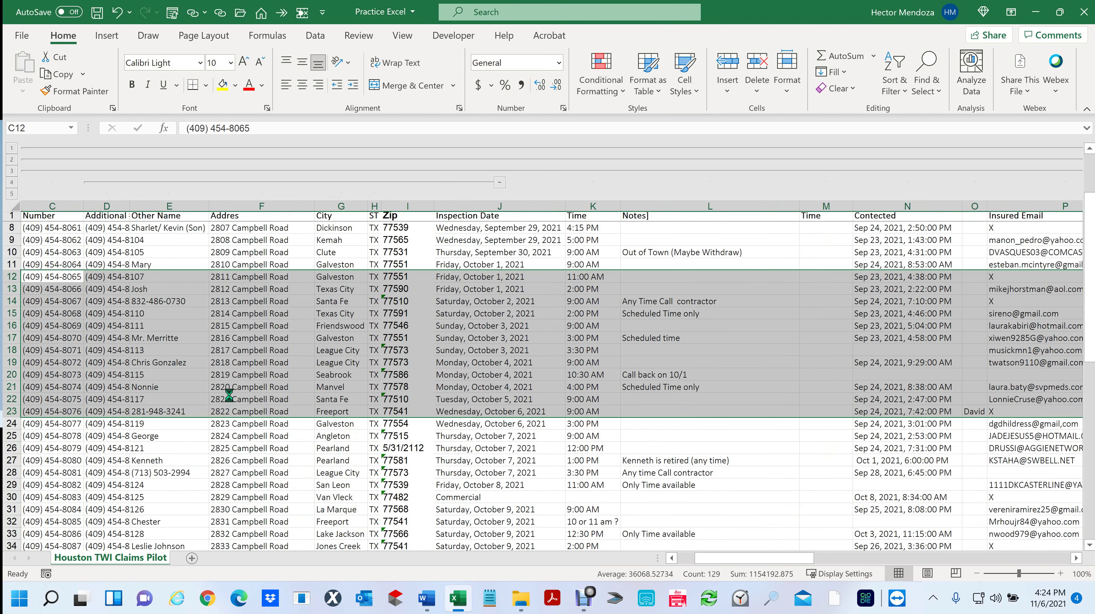
# Try a custom 500% zoom, dismiss the out-of-range warning, and apply 150% instead
pyautogui.click(1081, 574)
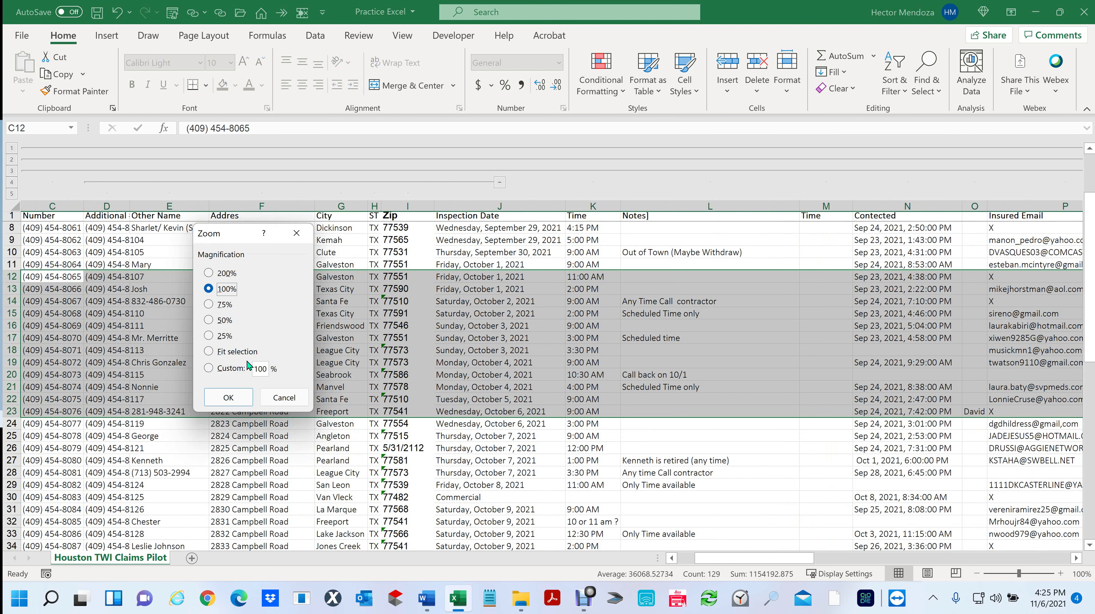
pyautogui.click(209, 368)
pyautogui.write('1')
pyautogui.write('509')
pyautogui.press('BackSpace')
pyautogui.write('0')
pyautogui.press('Return')
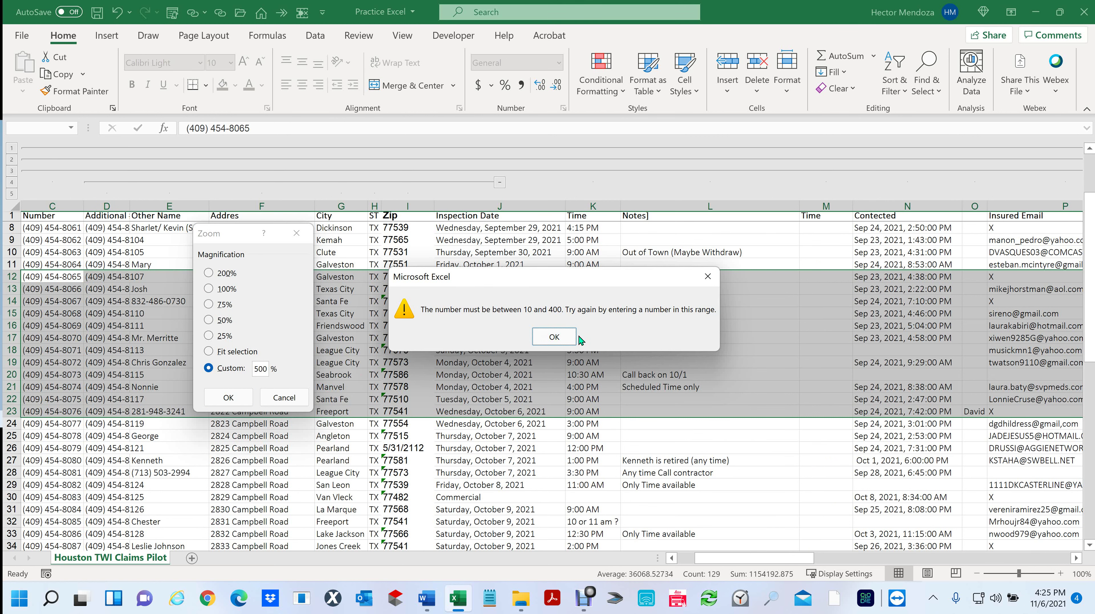
pyautogui.click(565, 340)
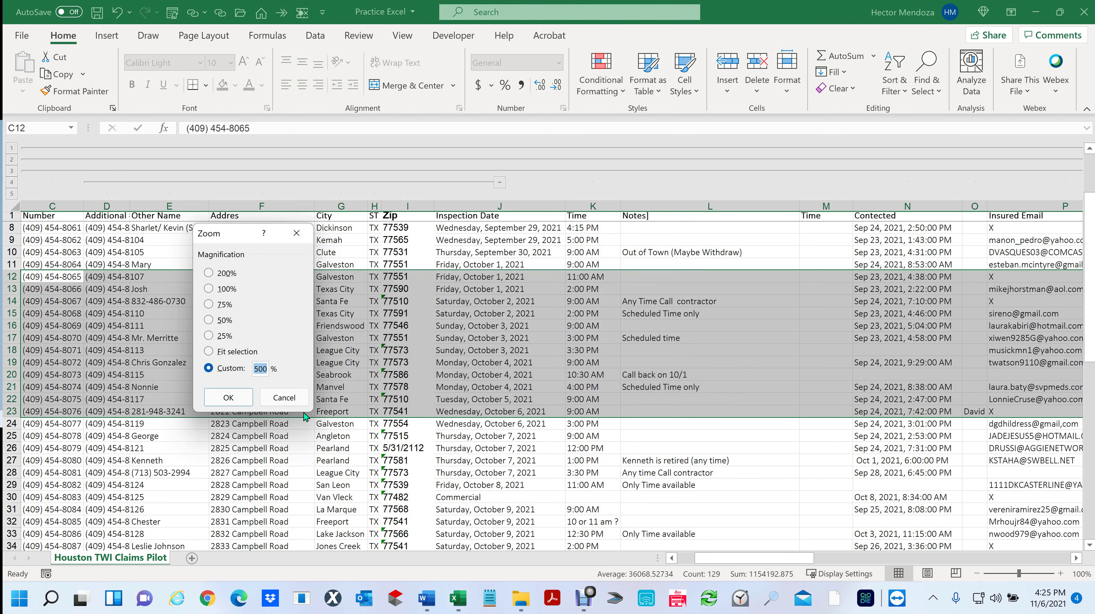
pyautogui.write('150')
pyautogui.press('Return')
# Set a custom zoom of 125%
pyautogui.click(1081, 574)
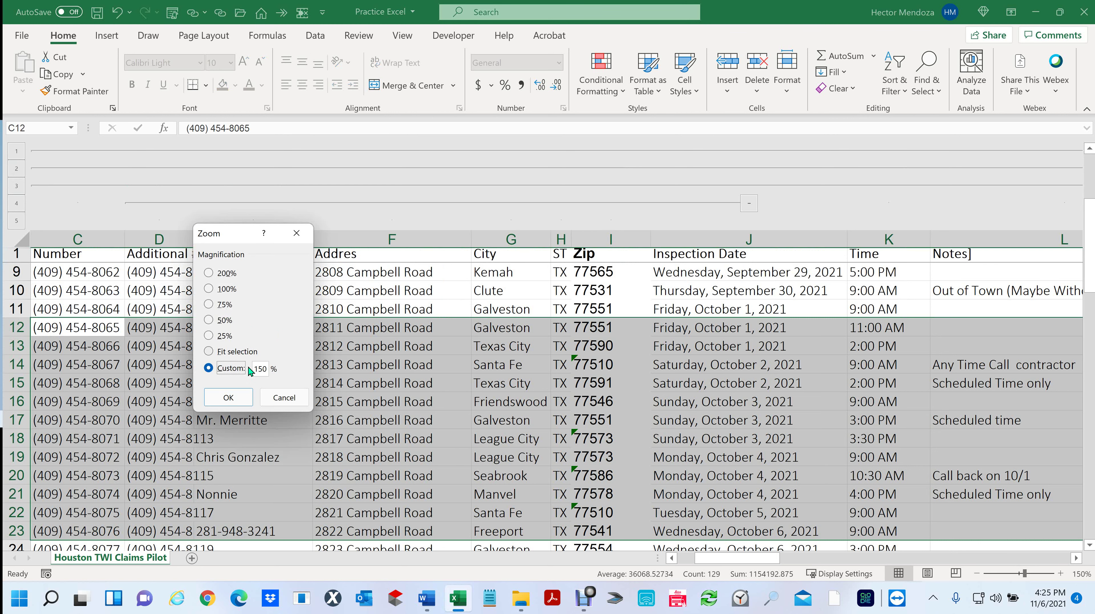
pyautogui.doubleClick(262, 369)
pyautogui.write('125')
pyautogui.click(227, 398)
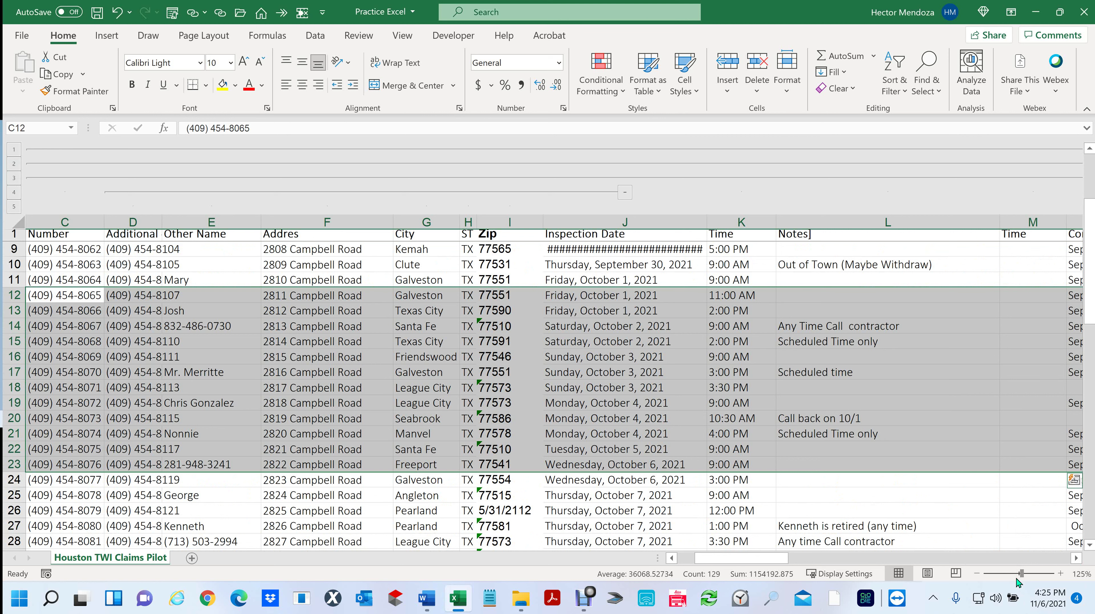
# Zoom so rows 12–23 fill the window, then select J27:L33 dates, times and notes
pyautogui.click(402, 36)
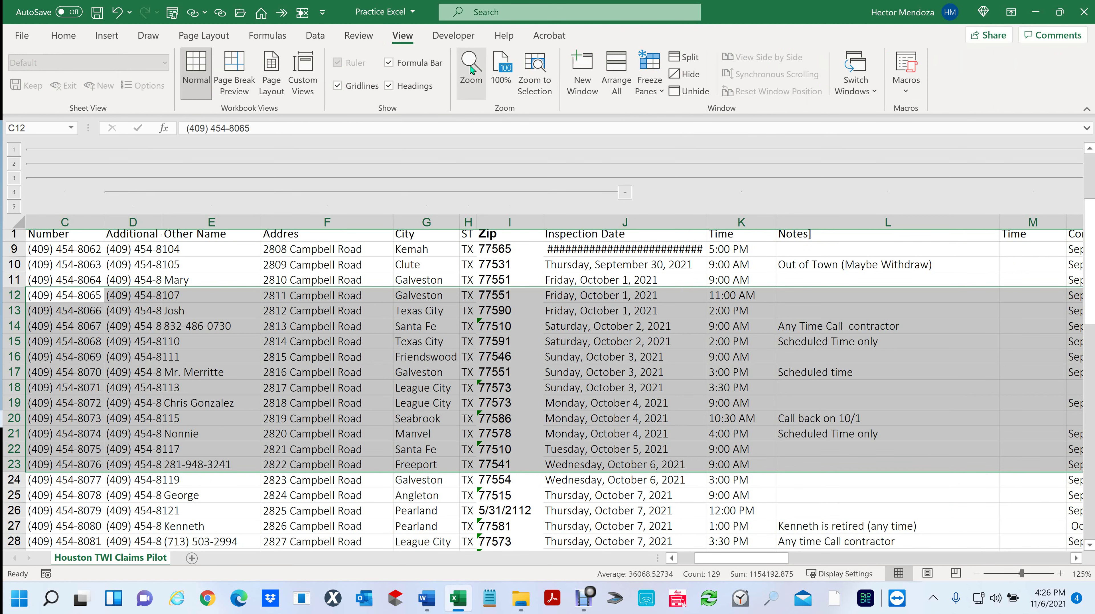
pyautogui.click(535, 69)
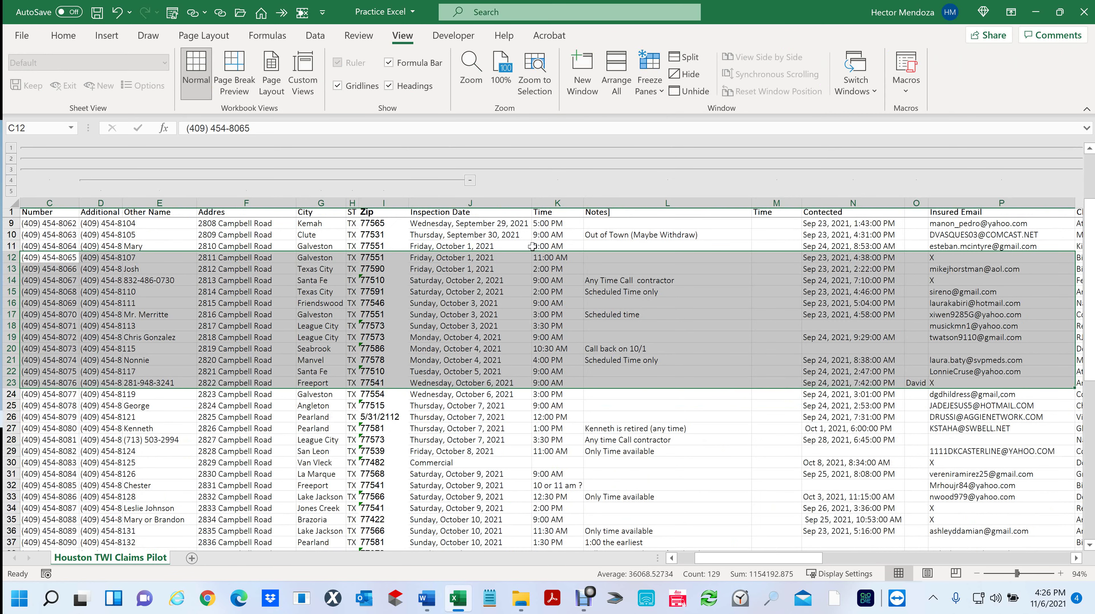
pyautogui.moveTo(432, 430); pyautogui.dragTo(689, 500)
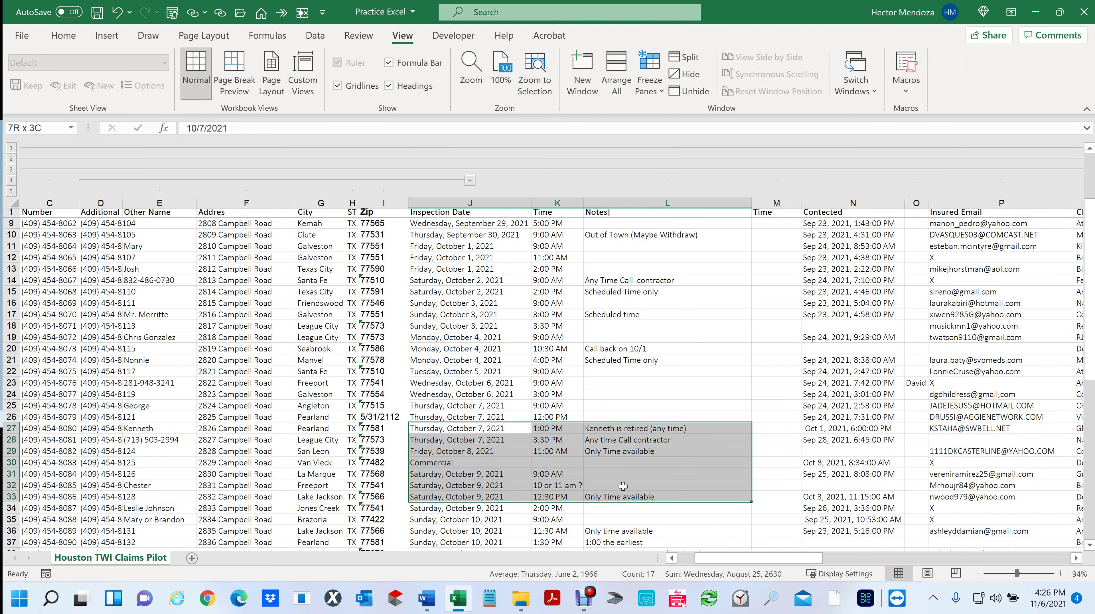
# Zoom to the J27:L33 selection, reset to 100%, and jump back to the first claim row
pyautogui.click(546, 87)
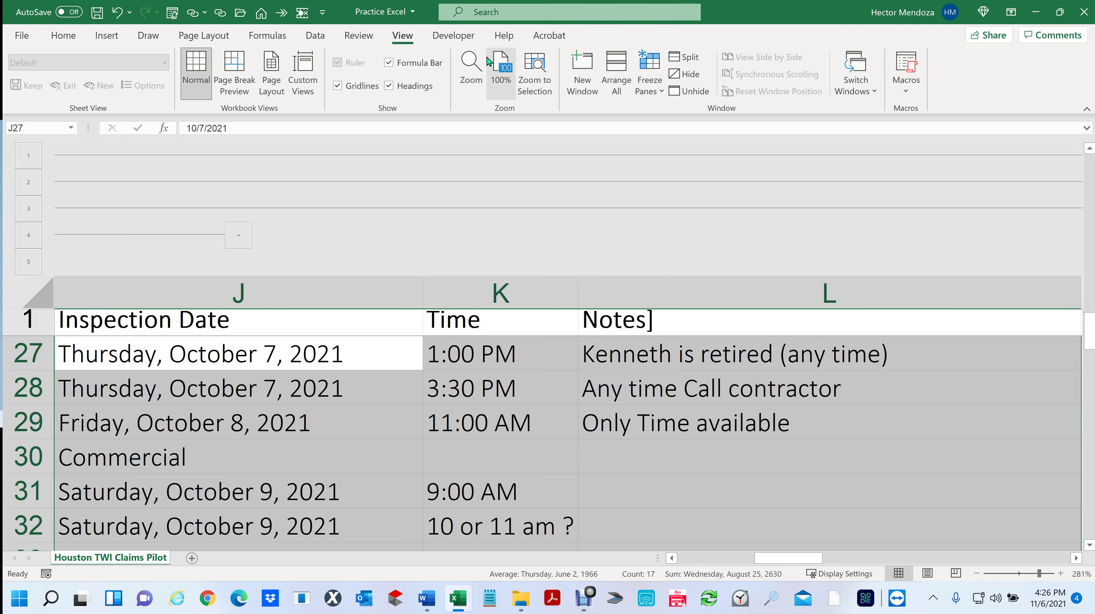
pyautogui.click(506, 70)
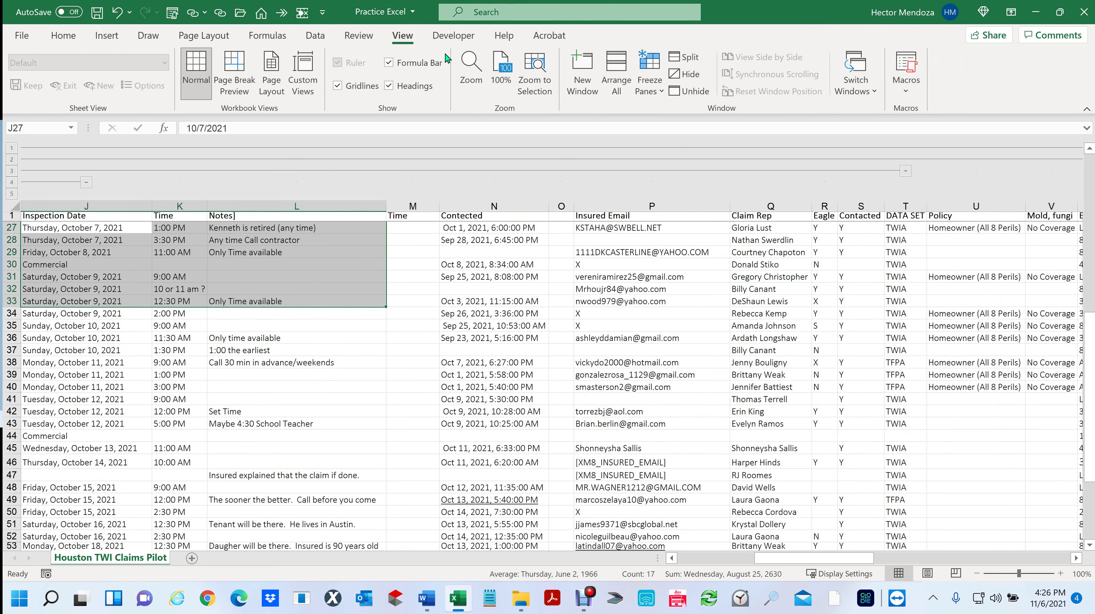
pyautogui.hotkey('ctrl', 'Up')
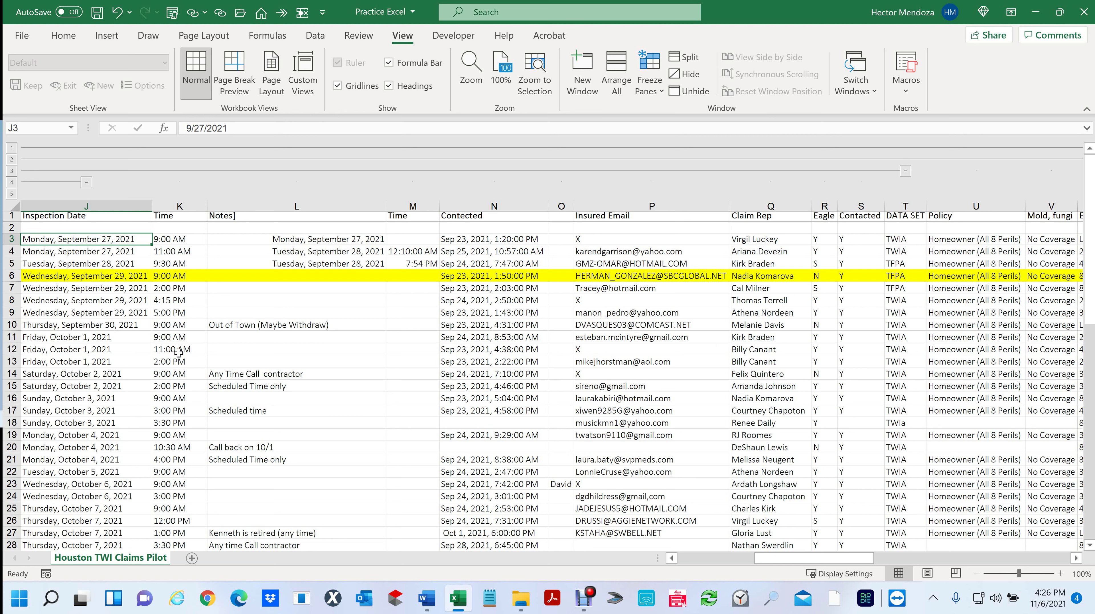
# Select W24 to read row 24's endorsements: 320, 365, 802, 800, LOL-D, 220, WPI-888
pyautogui.keyDown('ctrl'); pyautogui.scroll(-3, 219, 390); pyautogui.keyUp('ctrl')
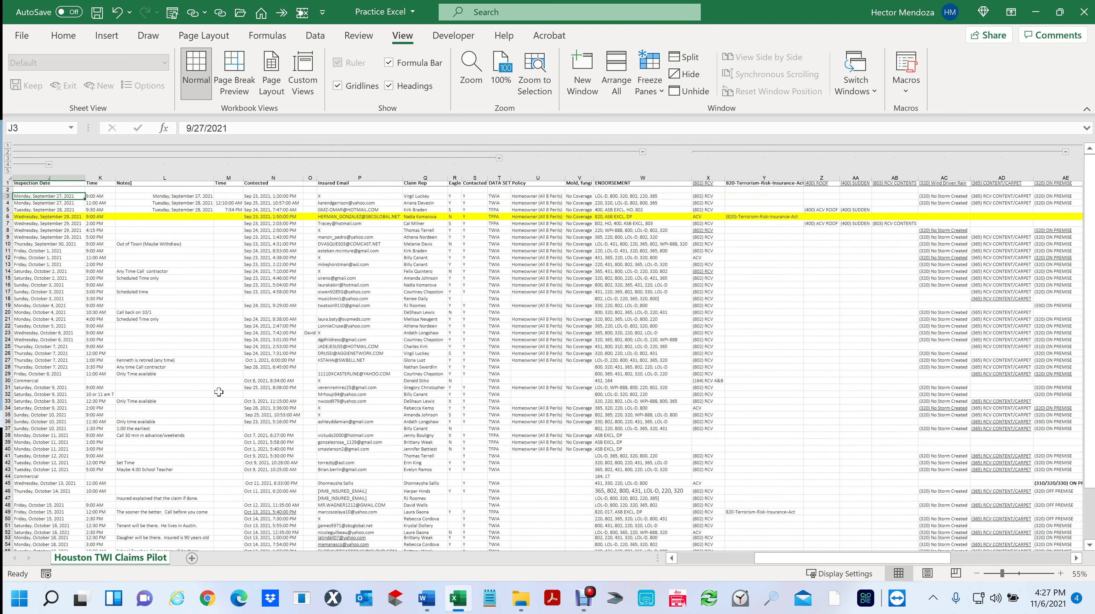
pyautogui.click(760, 381)
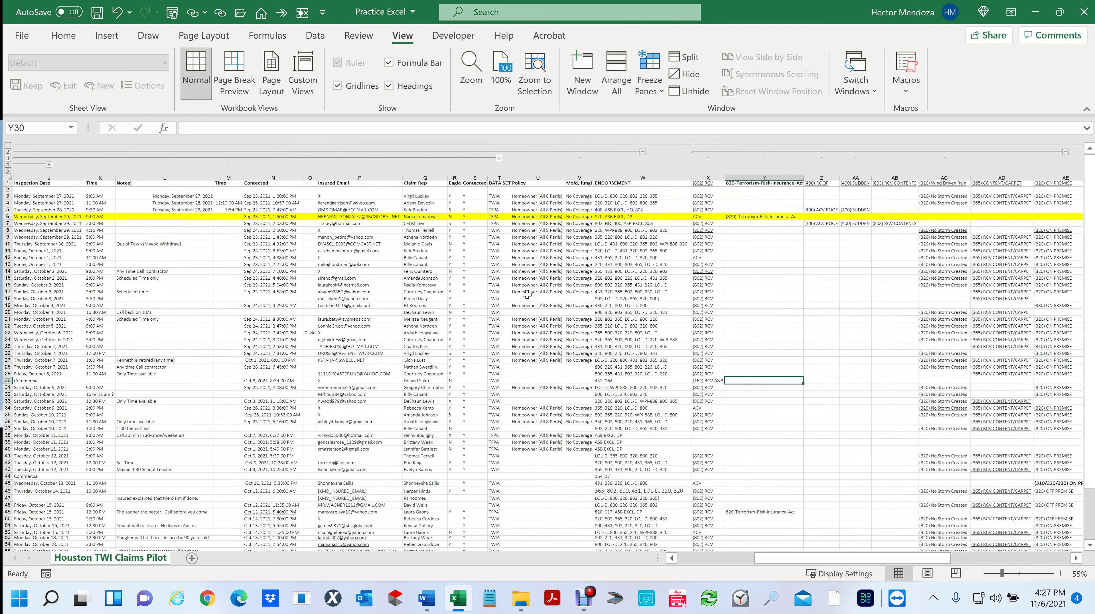
pyautogui.moveTo(538, 339); pyautogui.dragTo(538, 353)
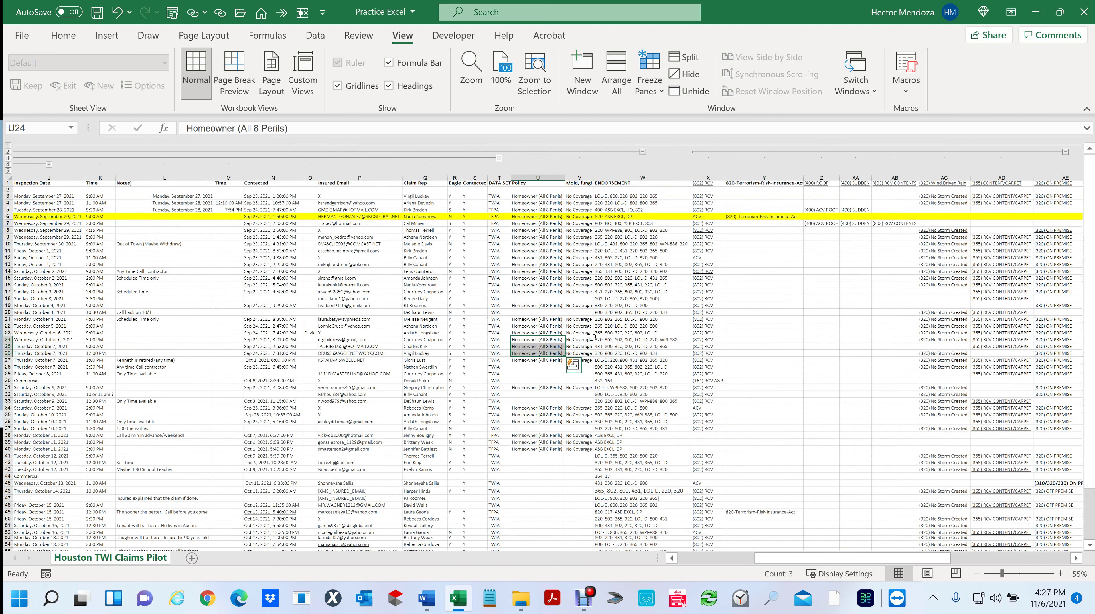
pyautogui.click(550, 338)
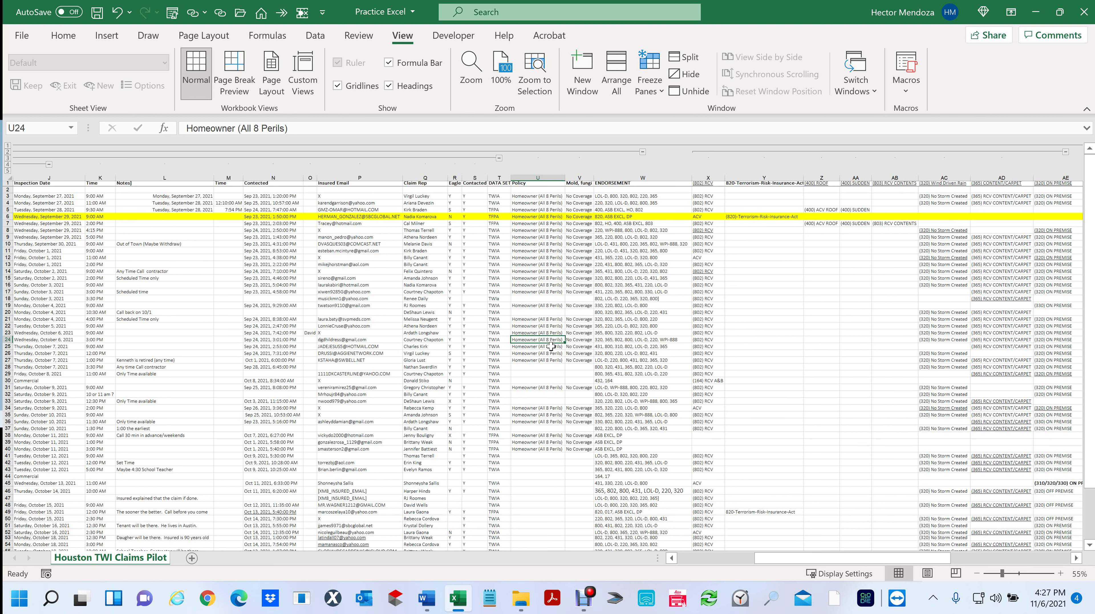
pyautogui.click(607, 339)
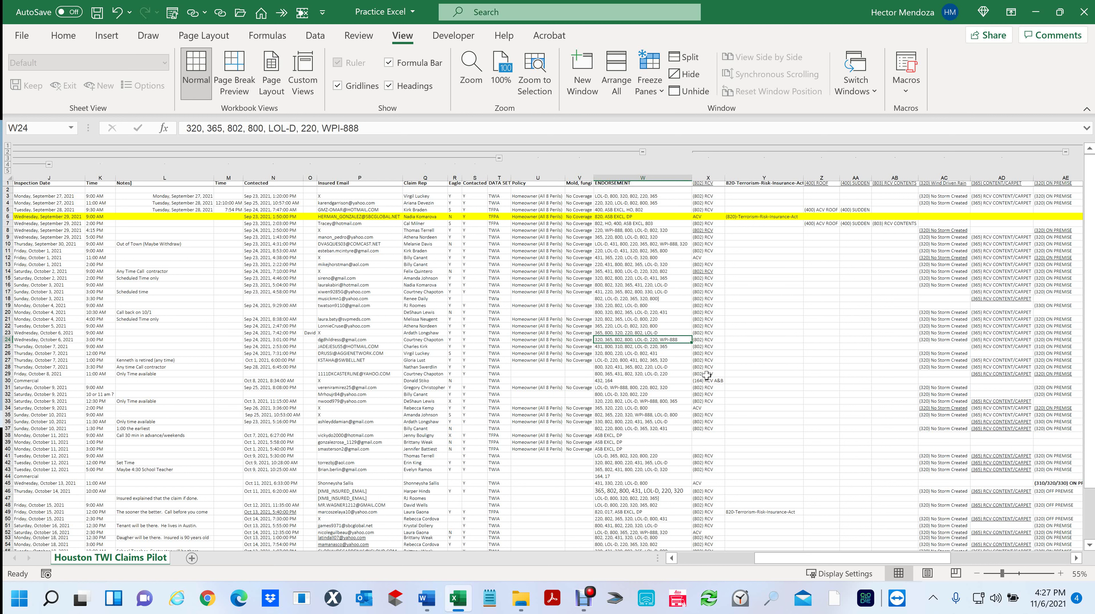
pyautogui.scroll(2, 714, 342)
# Set the zoom to about 98% and scroll to the top rows showing coverage columns through Mortgage
pyautogui.scroll(2, 655, 368)
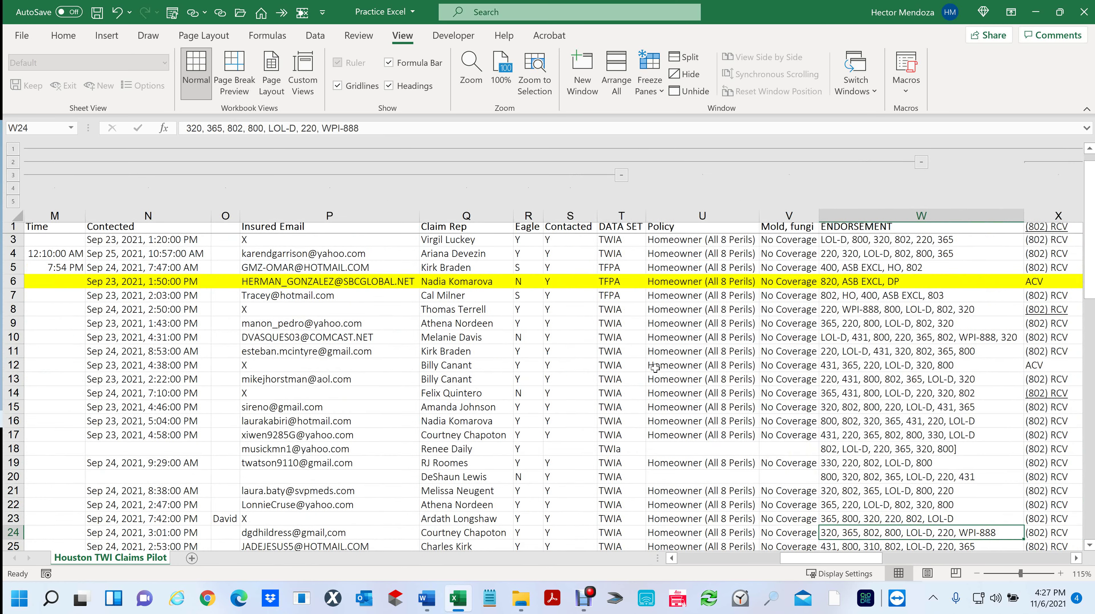
pyautogui.scroll(6, 655, 368)
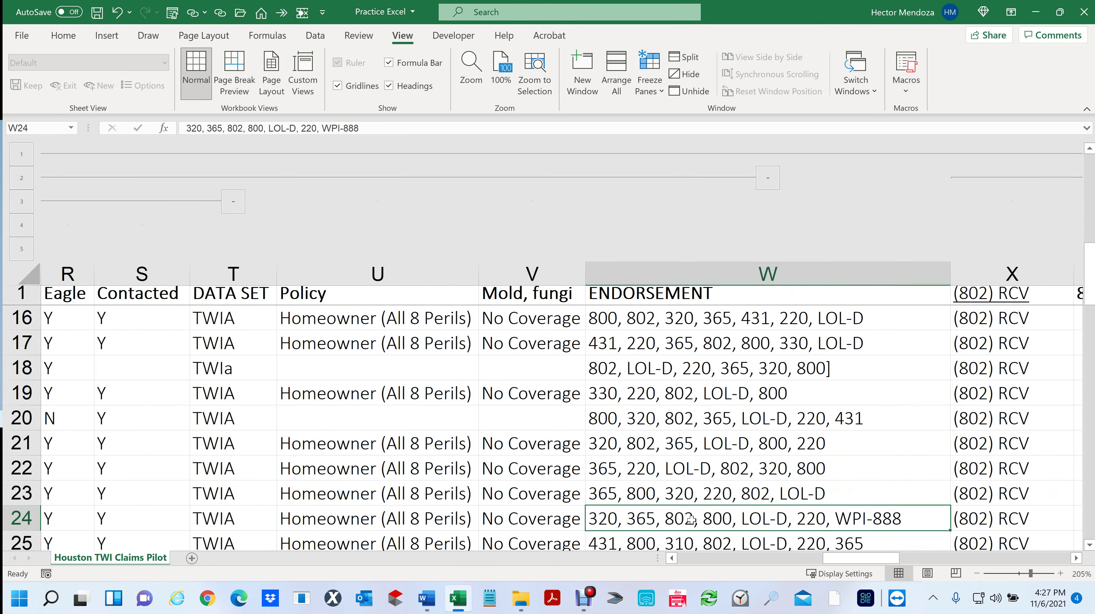
pyautogui.scroll(-7, 658, 508)
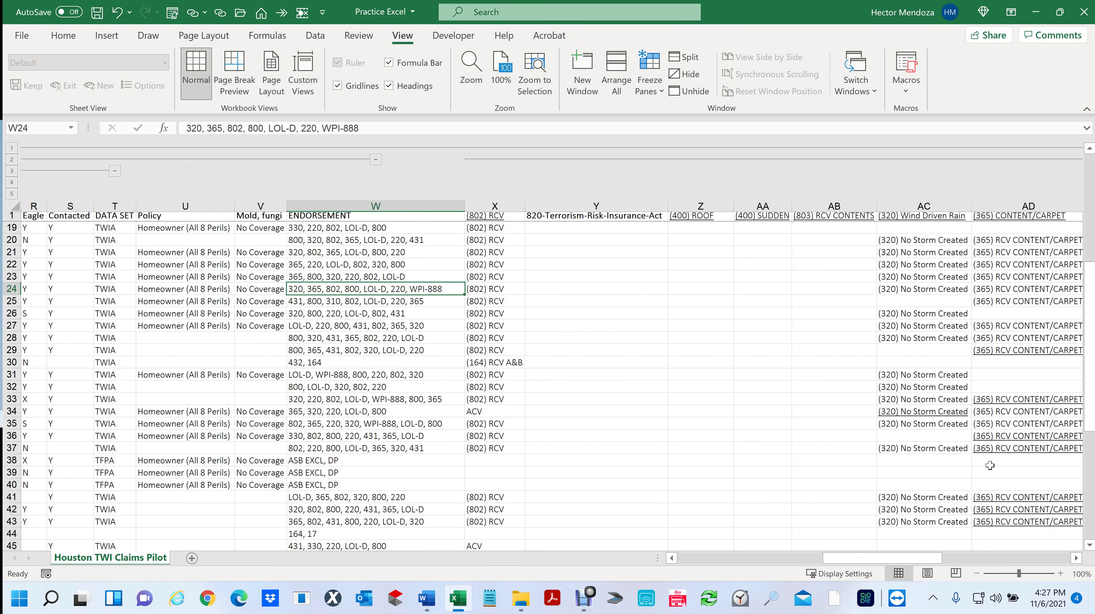
pyautogui.click(1041, 497)
pyautogui.scroll(9, 1041, 497)
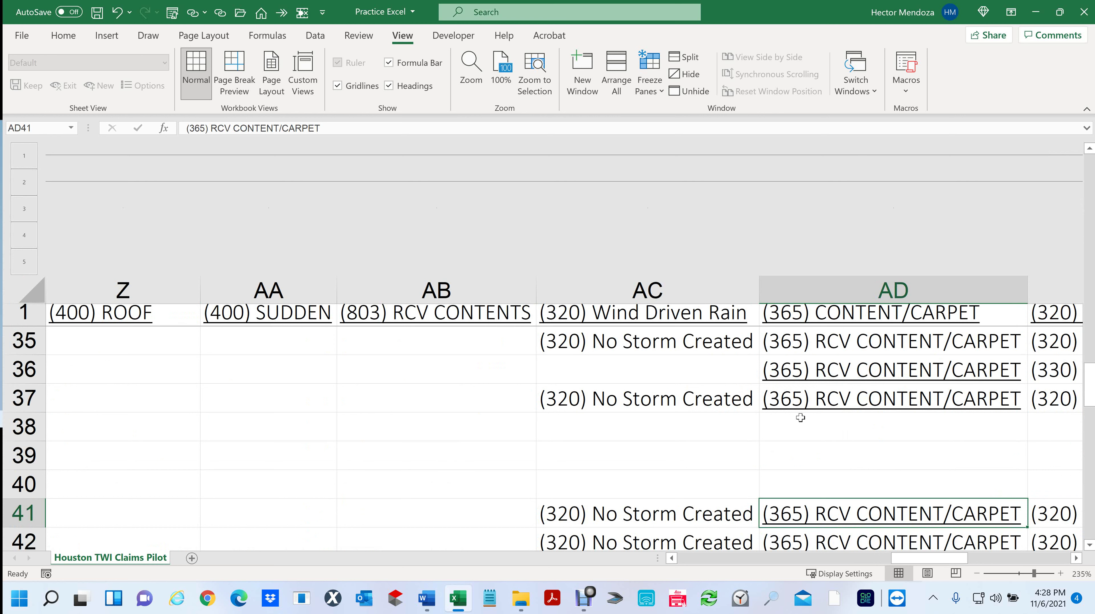
pyautogui.click(1018, 576)
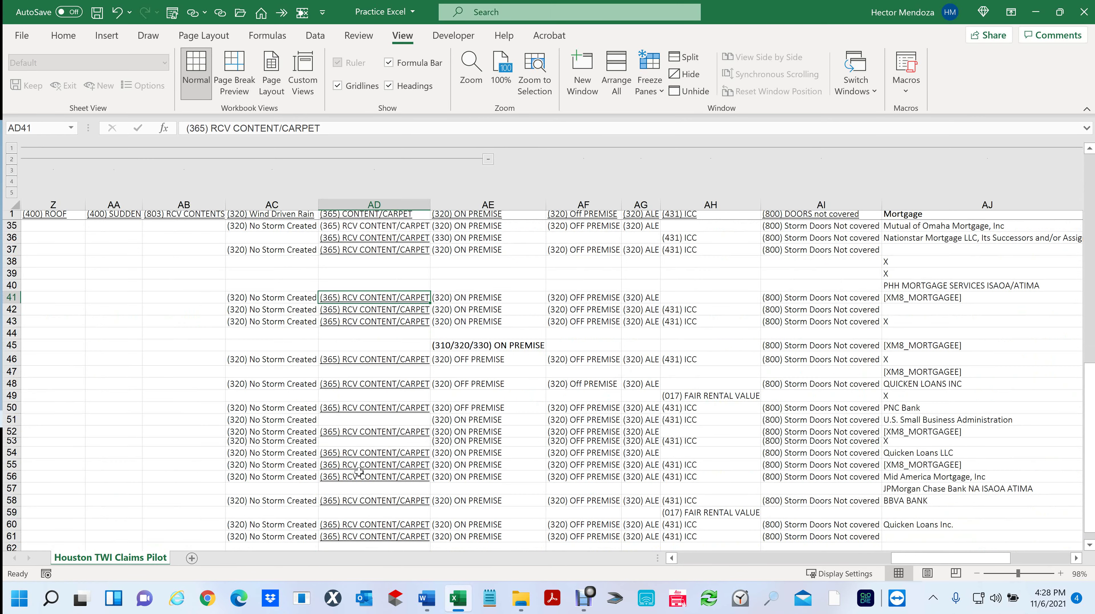
pyautogui.scroll(11, 359, 472)
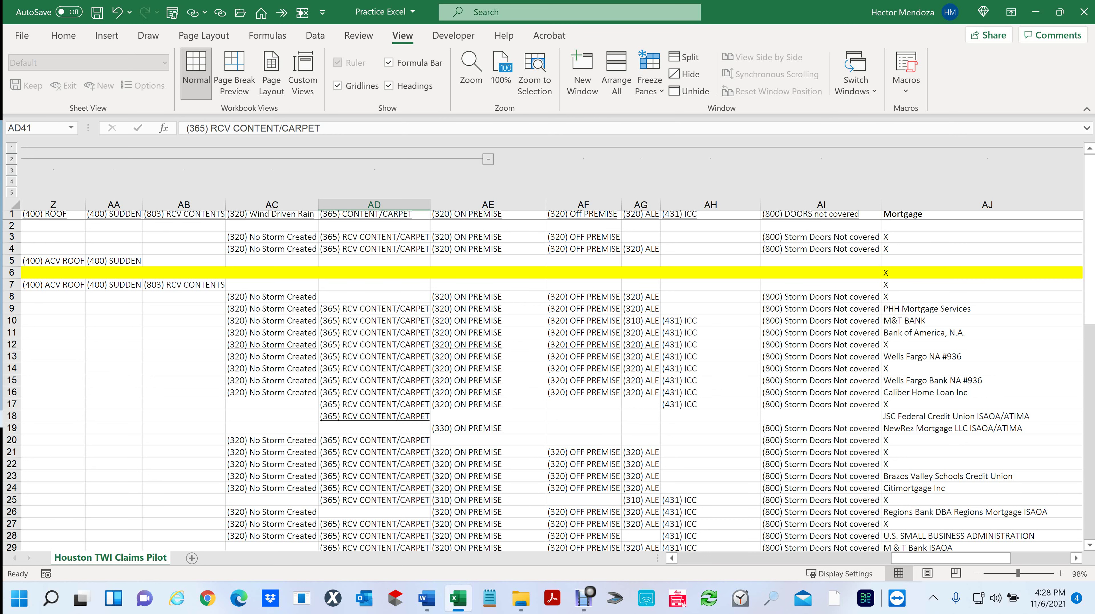
# Switch to the Word Excel Basics guide, maximize it, and scroll to the page 2 screenshot
pyautogui.hotkey('alt', 'Tab')
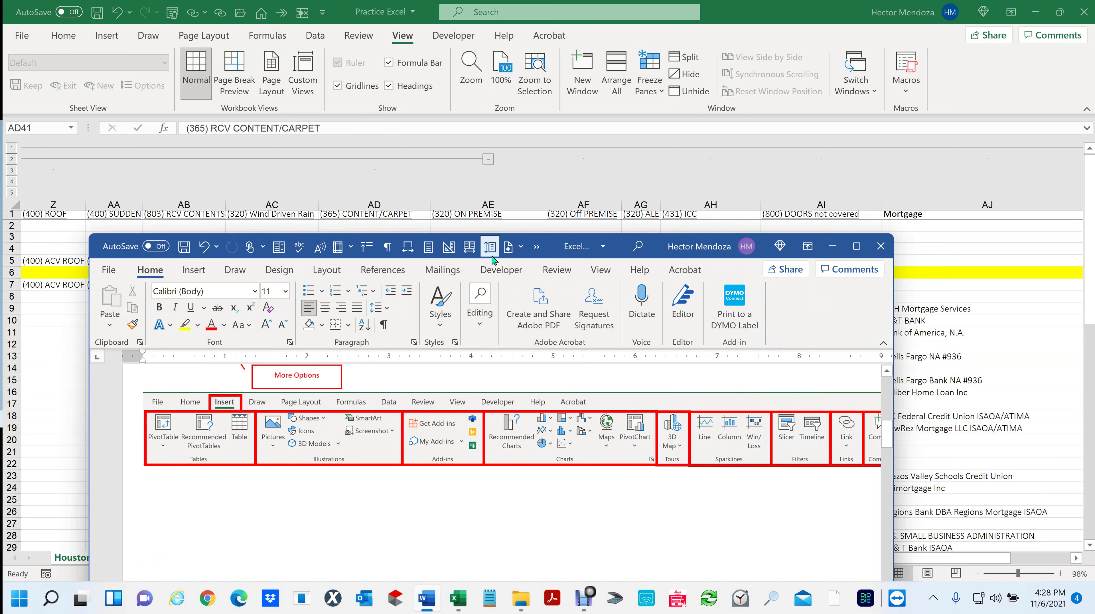
pyautogui.press('super+Up')
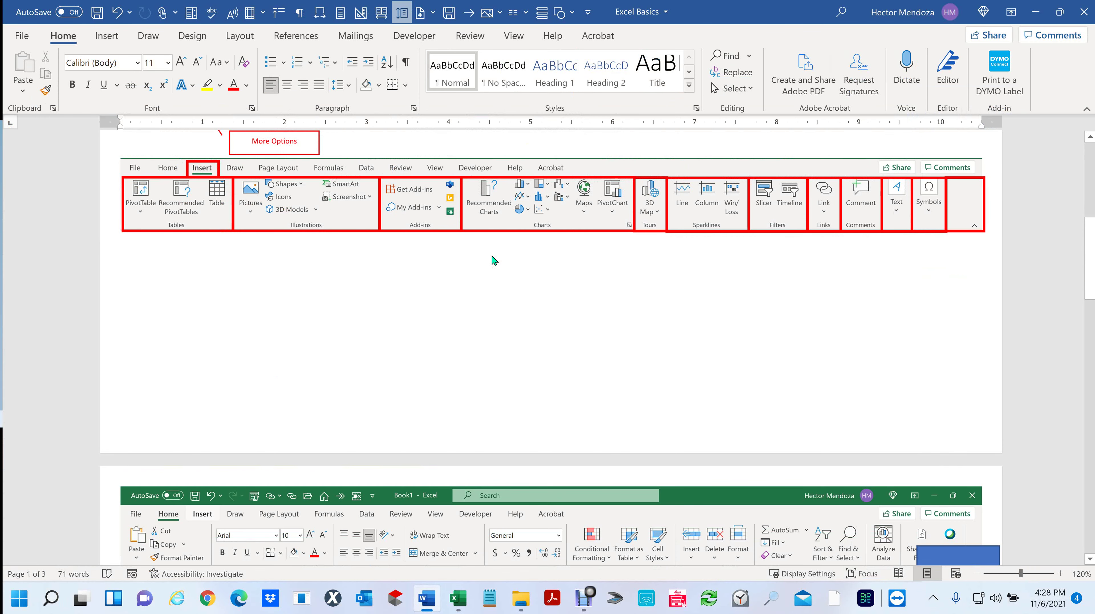
pyautogui.scroll(8, 533, 308)
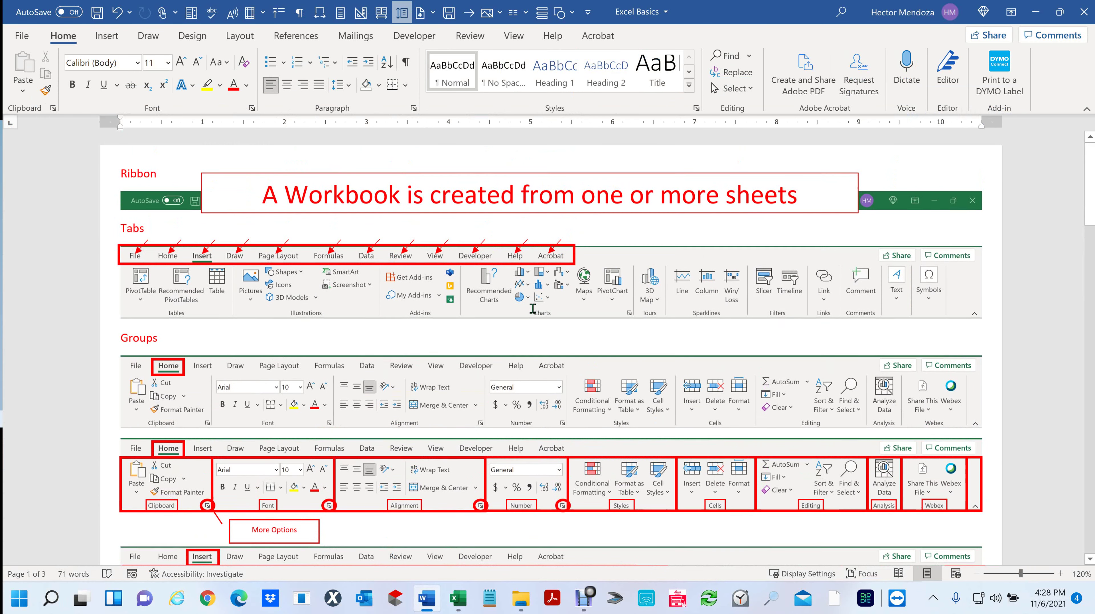
pyautogui.scroll(-15, 532, 309)
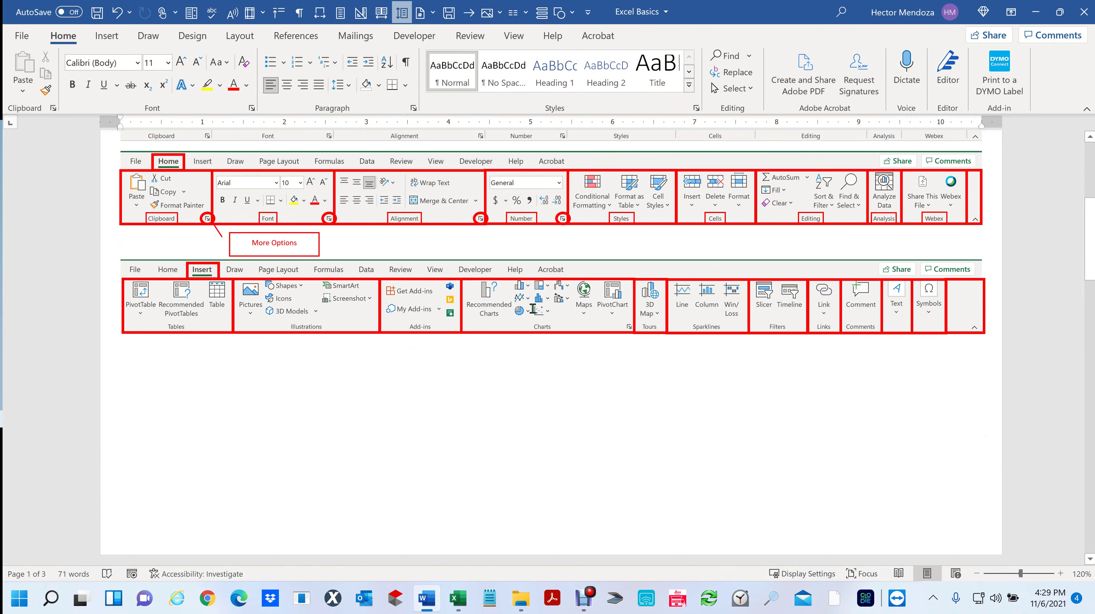
pyautogui.scroll(-2, 532, 309)
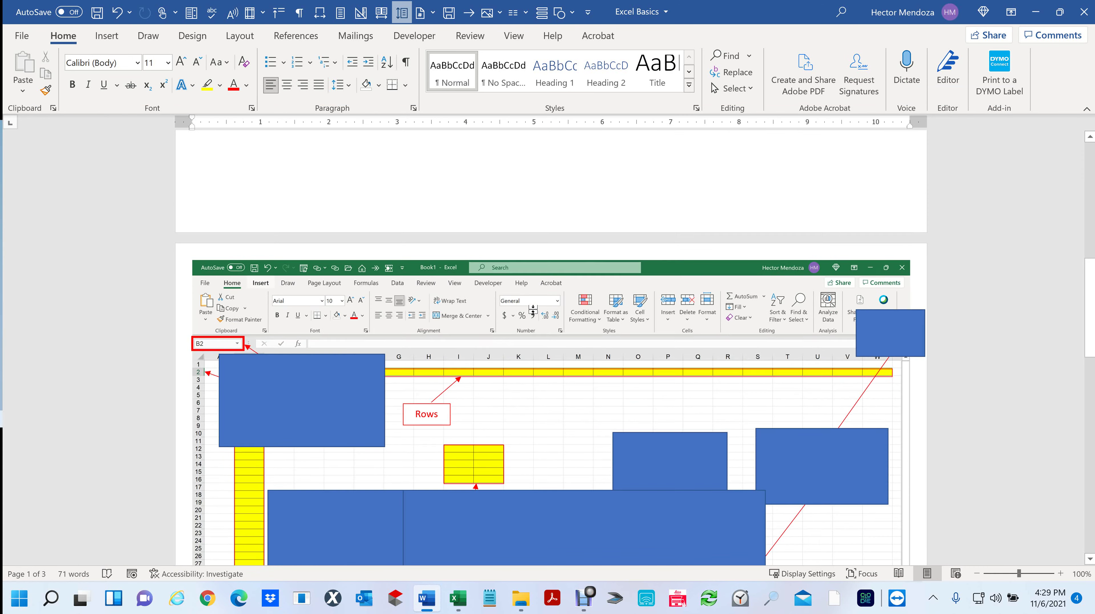
pyautogui.scroll(-5, 532, 305)
# Delete the six blue cover rectangles on the Excel screenshot, including the one hiding the Cell label
pyautogui.moveTo(342, 242); pyautogui.dragTo(366, 357)
pyautogui.click(362, 238)
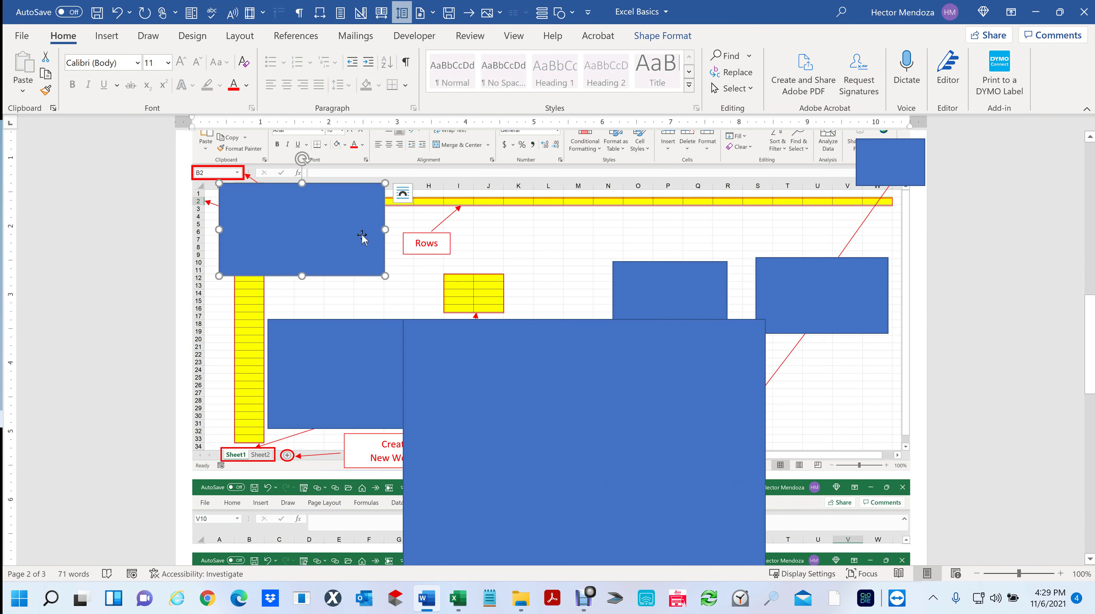
pyautogui.press('Delete')
pyautogui.click(378, 349)
pyautogui.press('Delete')
pyautogui.click(501, 375)
pyautogui.press('Delete')
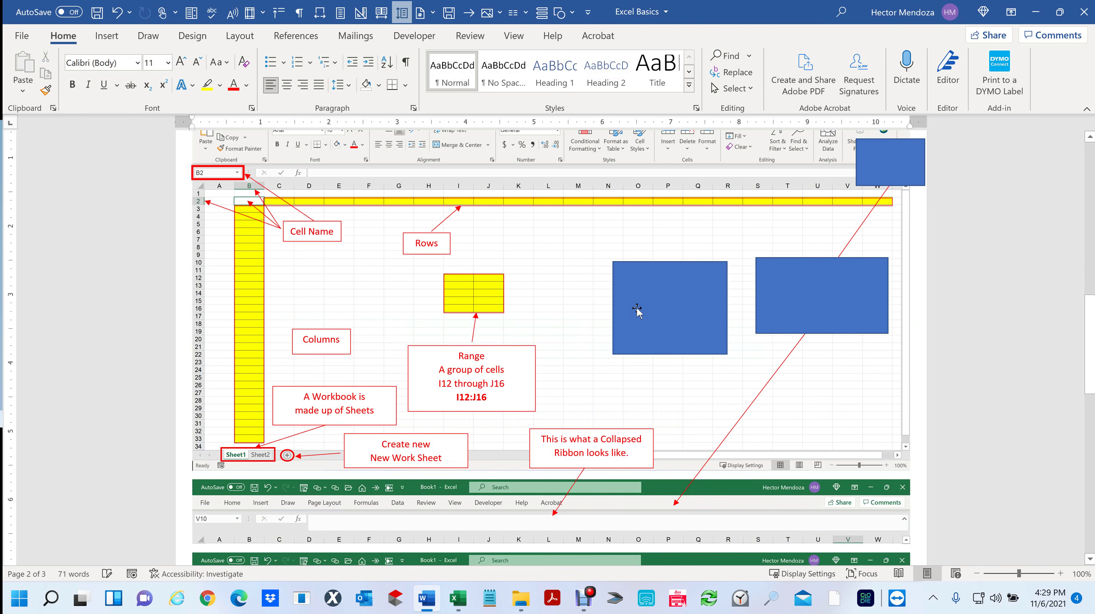
pyautogui.click(637, 309)
pyautogui.press('Delete')
pyautogui.click(775, 300)
pyautogui.press('Delete')
pyautogui.click(890, 162)
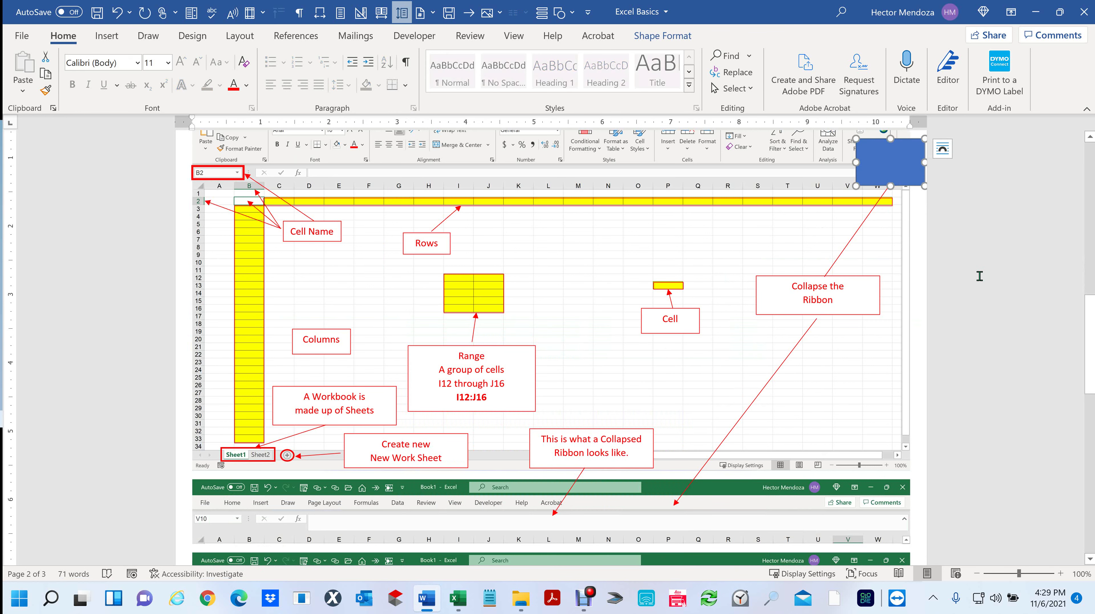
pyautogui.press('Delete')
# Scroll back up to page 1 and set the document zoom to 140%
pyautogui.scroll(-12, 971, 296)
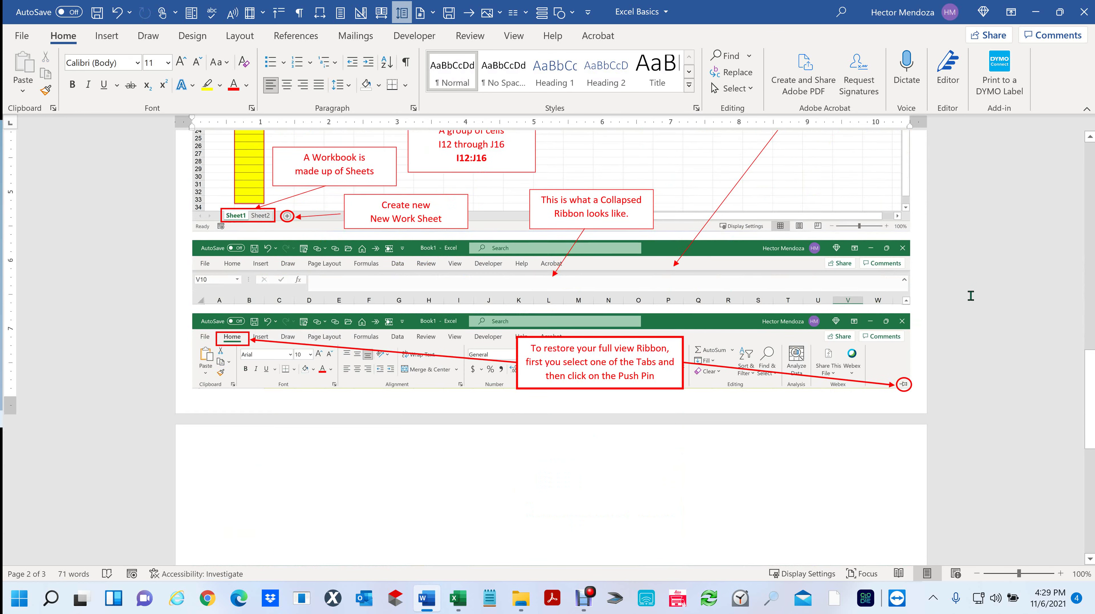
pyautogui.scroll(12, 971, 296)
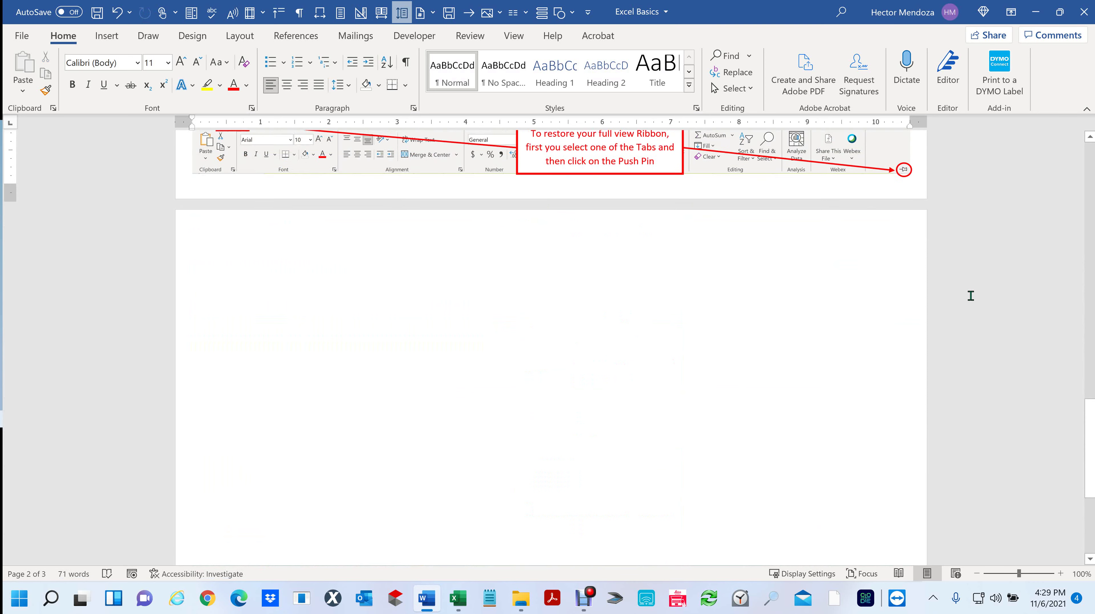
pyautogui.scroll(9, 971, 296)
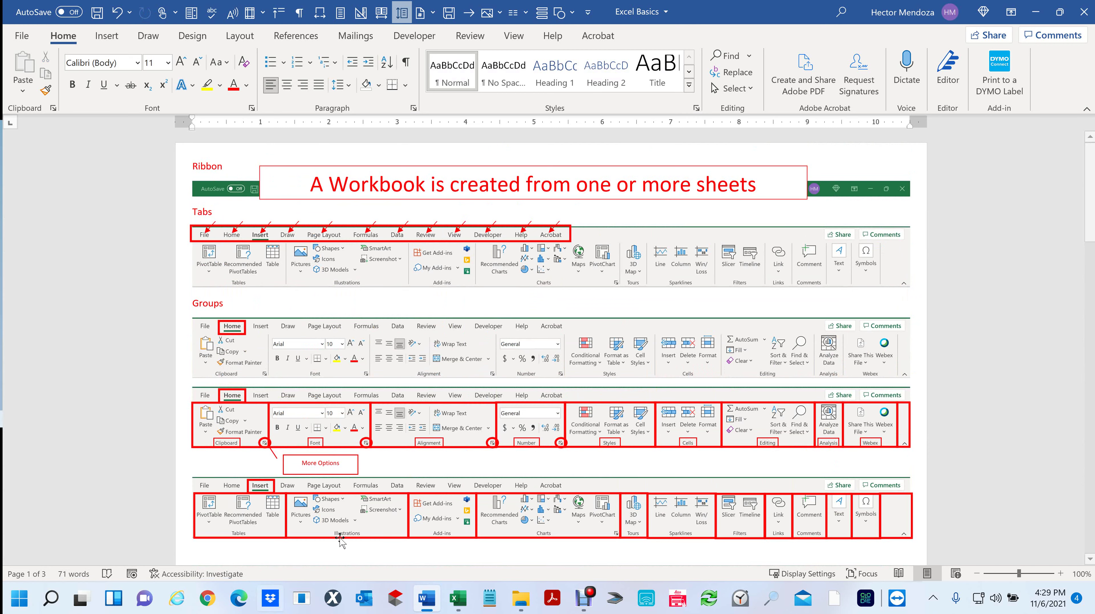
pyautogui.keyDown('ctrl'); pyautogui.scroll(4, 552, 465); pyautogui.keyUp('ctrl')
pyautogui.scroll(-5, 552, 465)
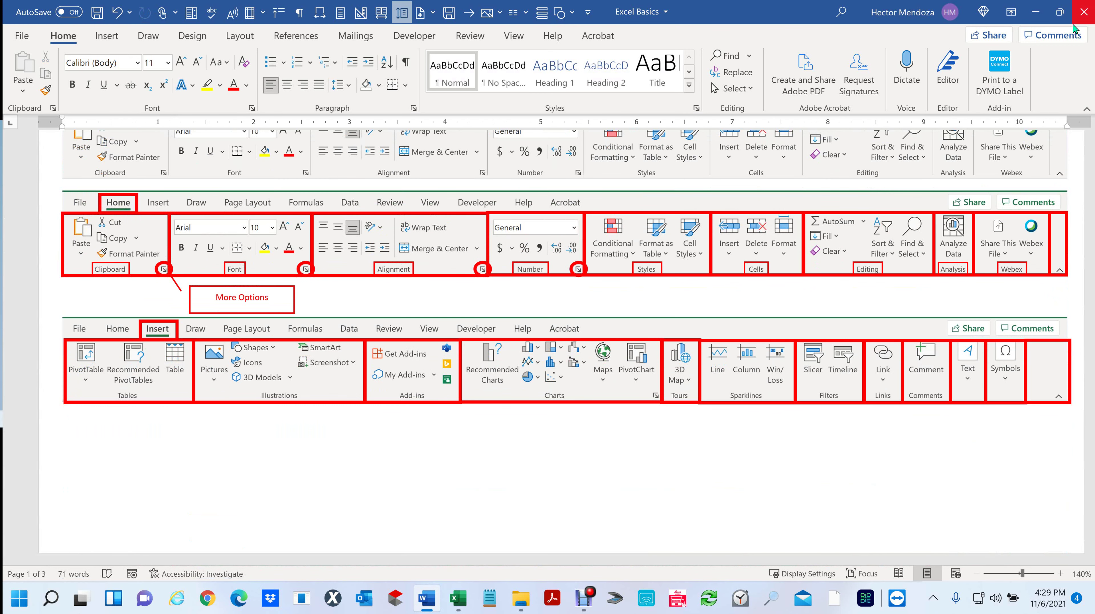
pyautogui.click(588, 602)
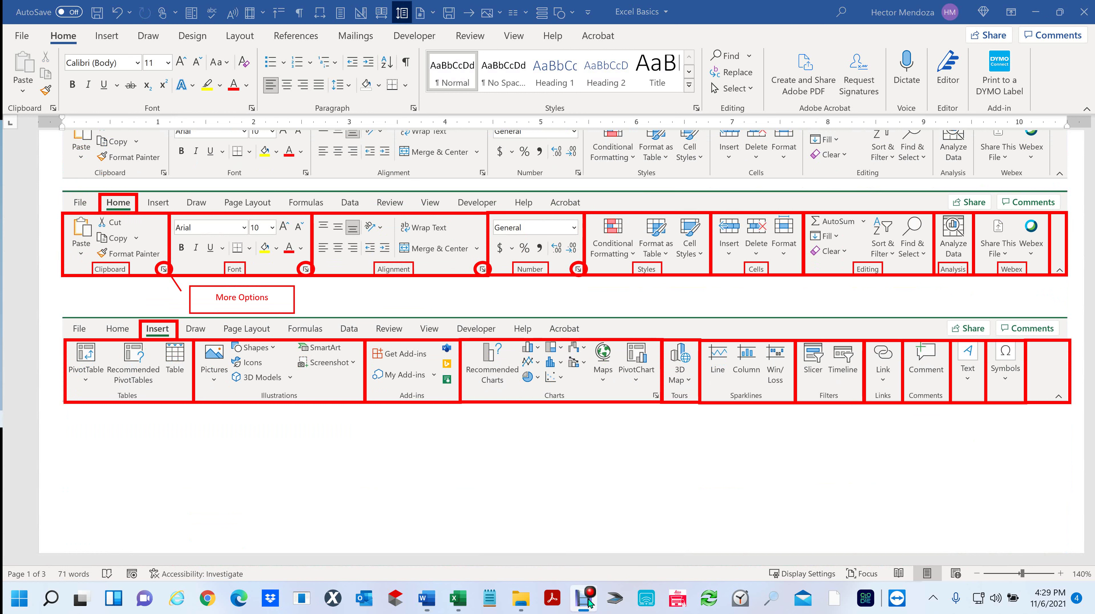